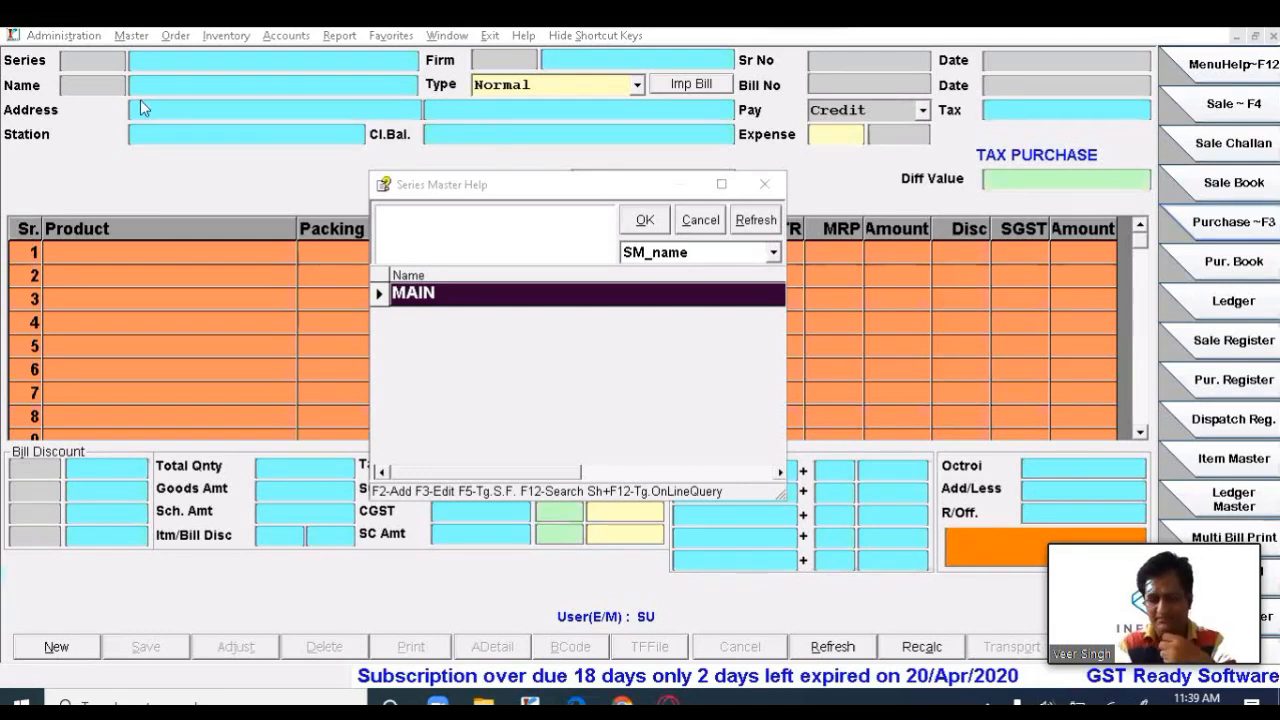
- Accept series MAIN, firm RCKPD and bill P-000003 dated 18/Apr/2020, then open the supplier ledger list
{"action": "key", "text": "Return"}
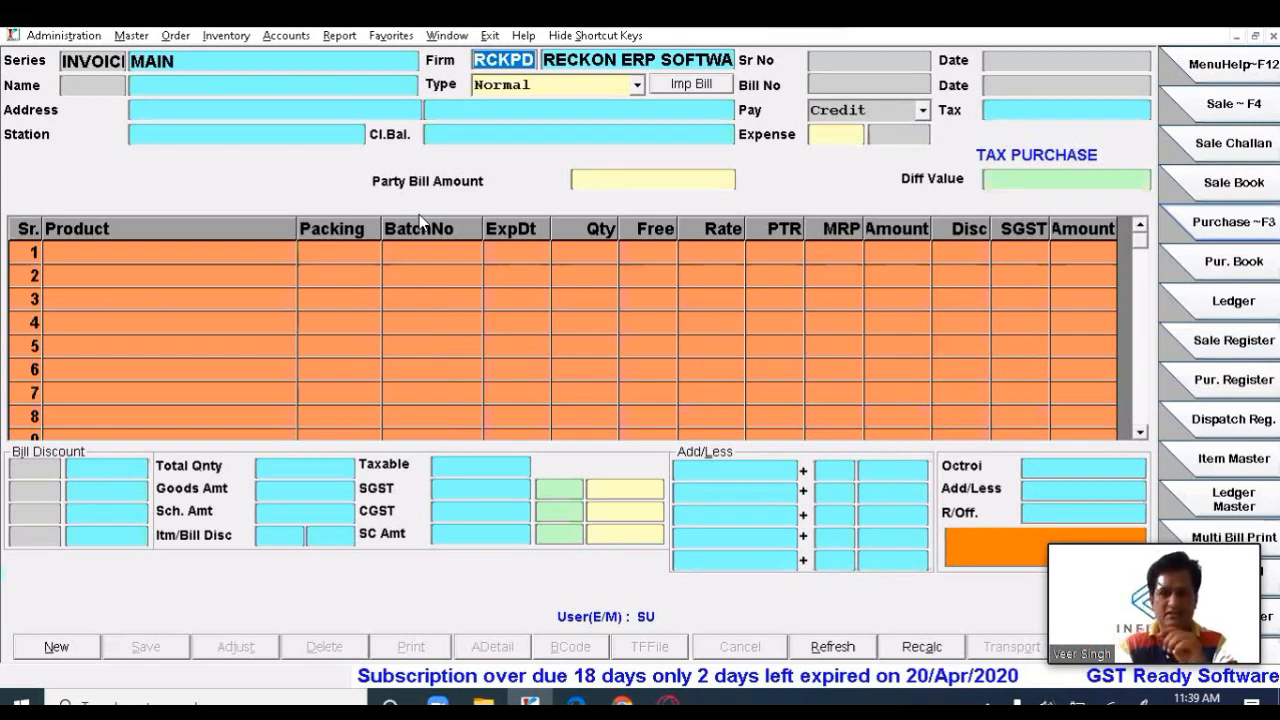
{"action": "key", "text": "Return"}
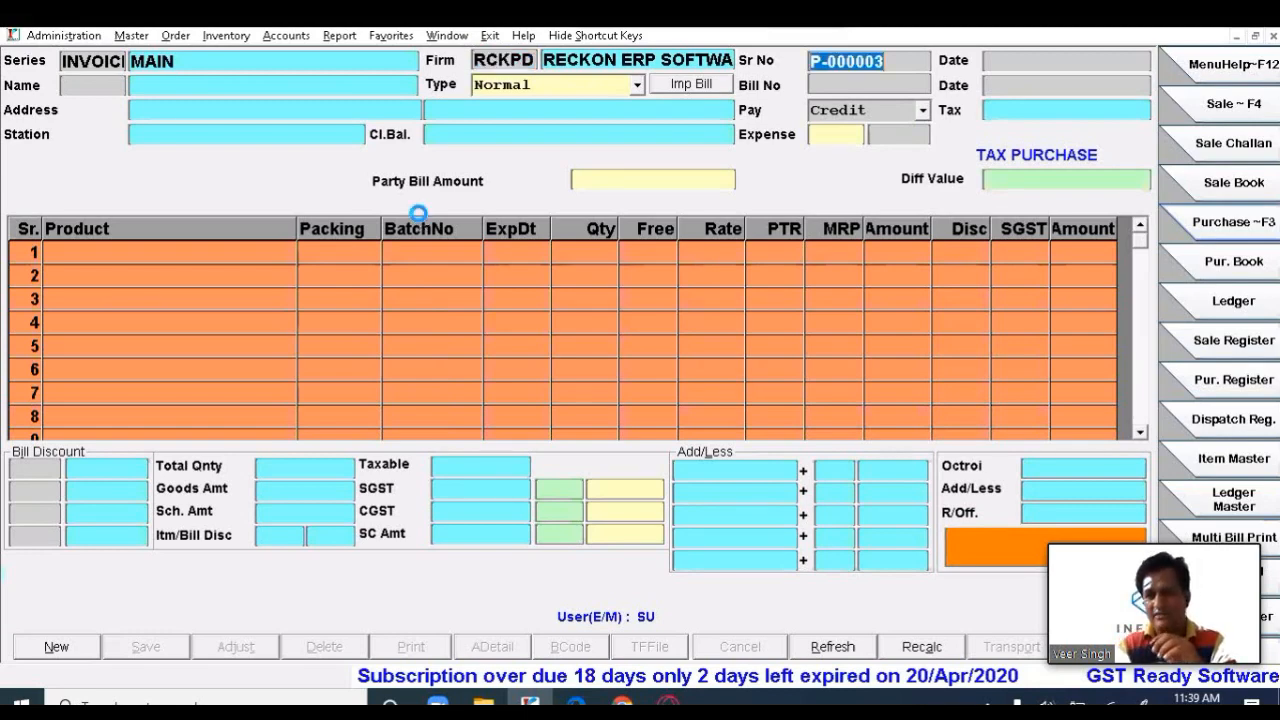
{"action": "key", "text": "Return"}
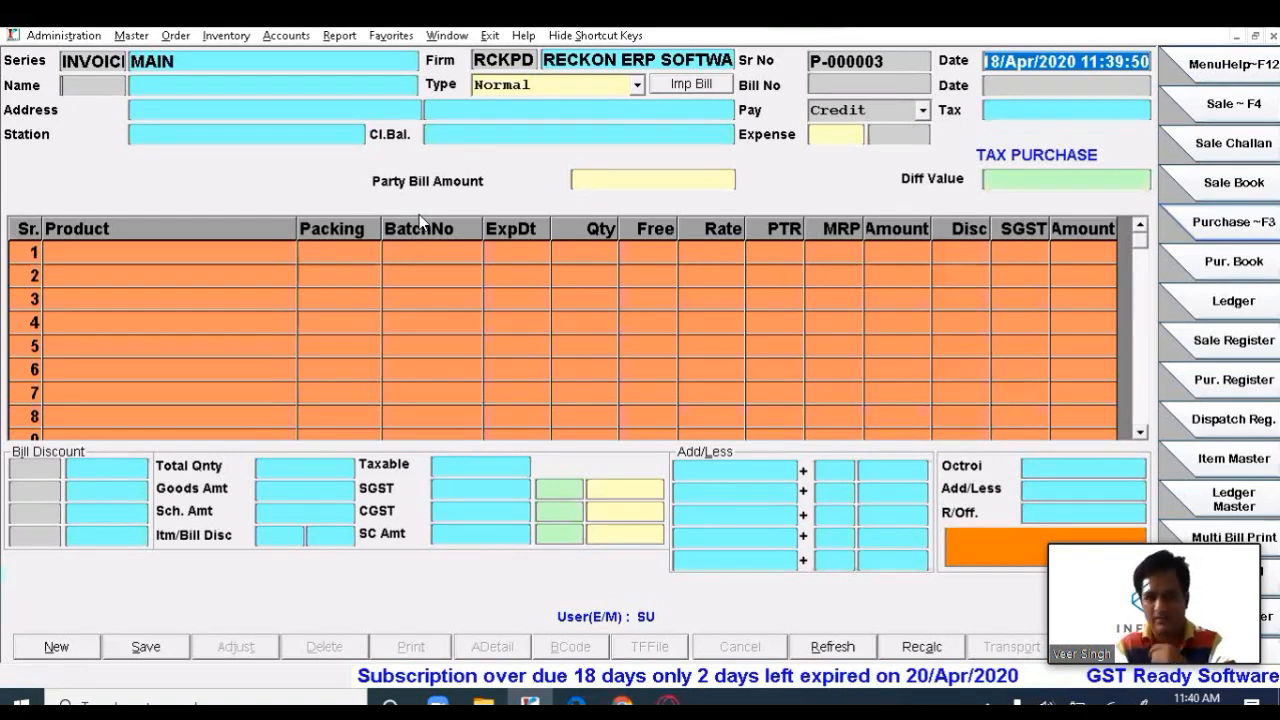
{"action": "key", "text": "Return"}
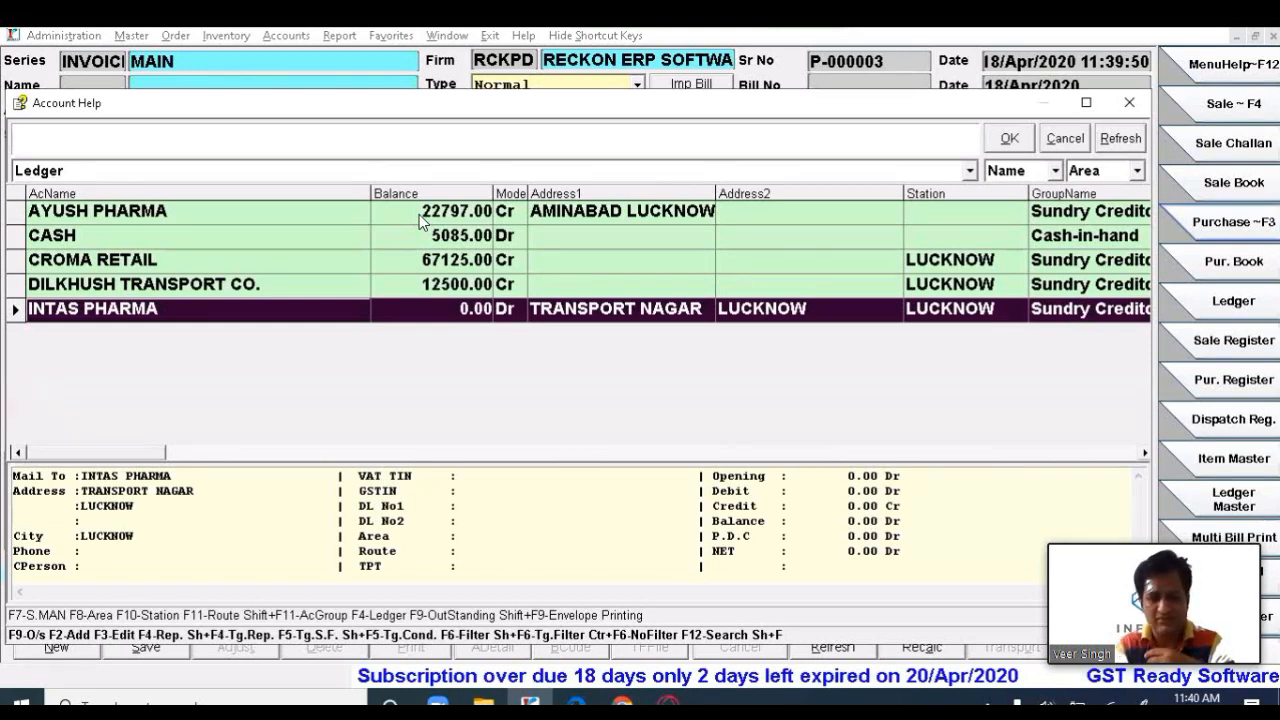
- Review the CASH, CROMA RETAIL and DILKHUSH TRANSPORT CO. ledgers, then start new account A00017
{"action": "key", "text": "Up"}
{"action": "key", "text": "Up"}
{"action": "key", "text": "Up"}
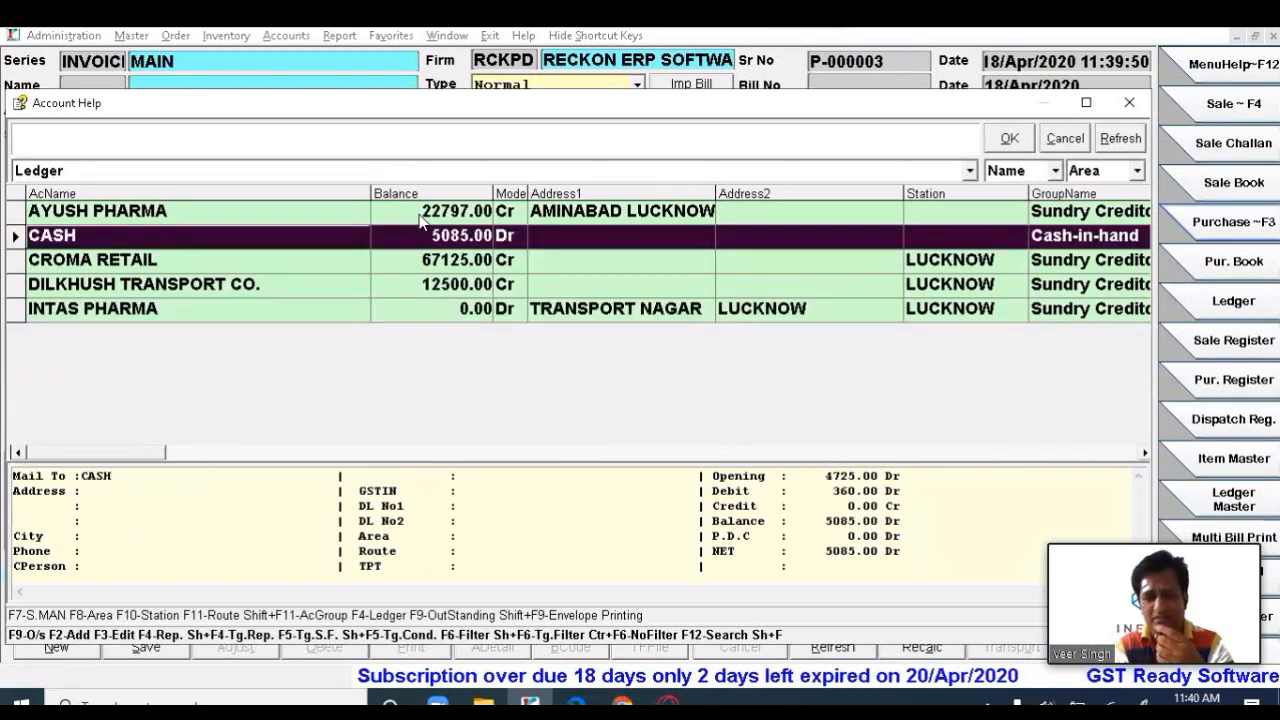
{"action": "key", "text": "Down"}
{"action": "key", "text": "Down"}
{"action": "key", "text": "Down"}
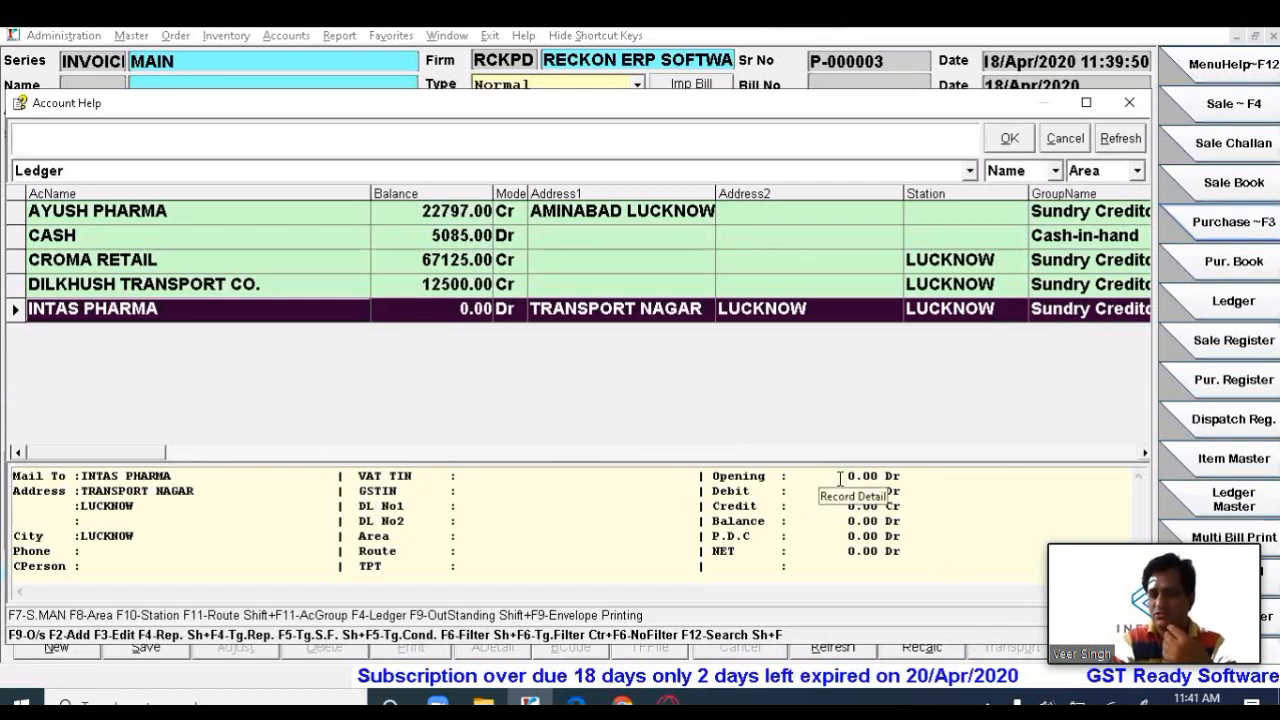
{"action": "key", "text": "Up"}
{"action": "key", "text": "Up"}
{"action": "key", "text": "Down"}
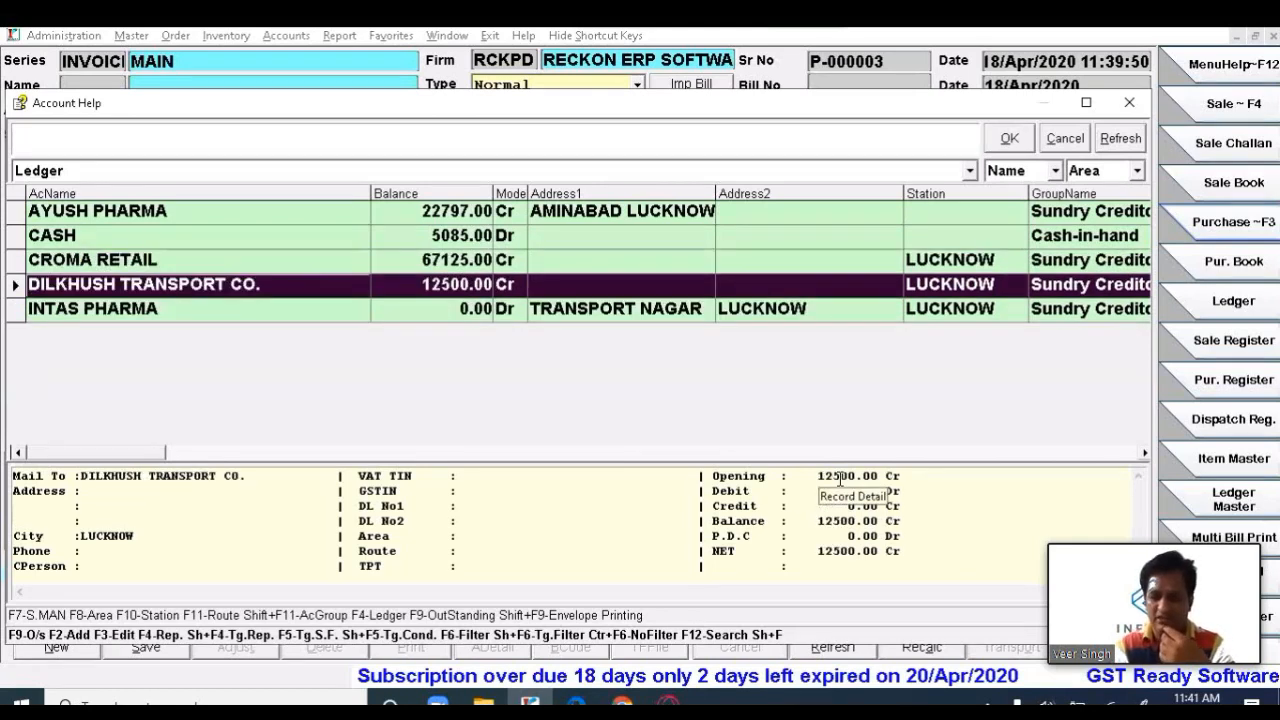
{"action": "key", "text": "Up"}
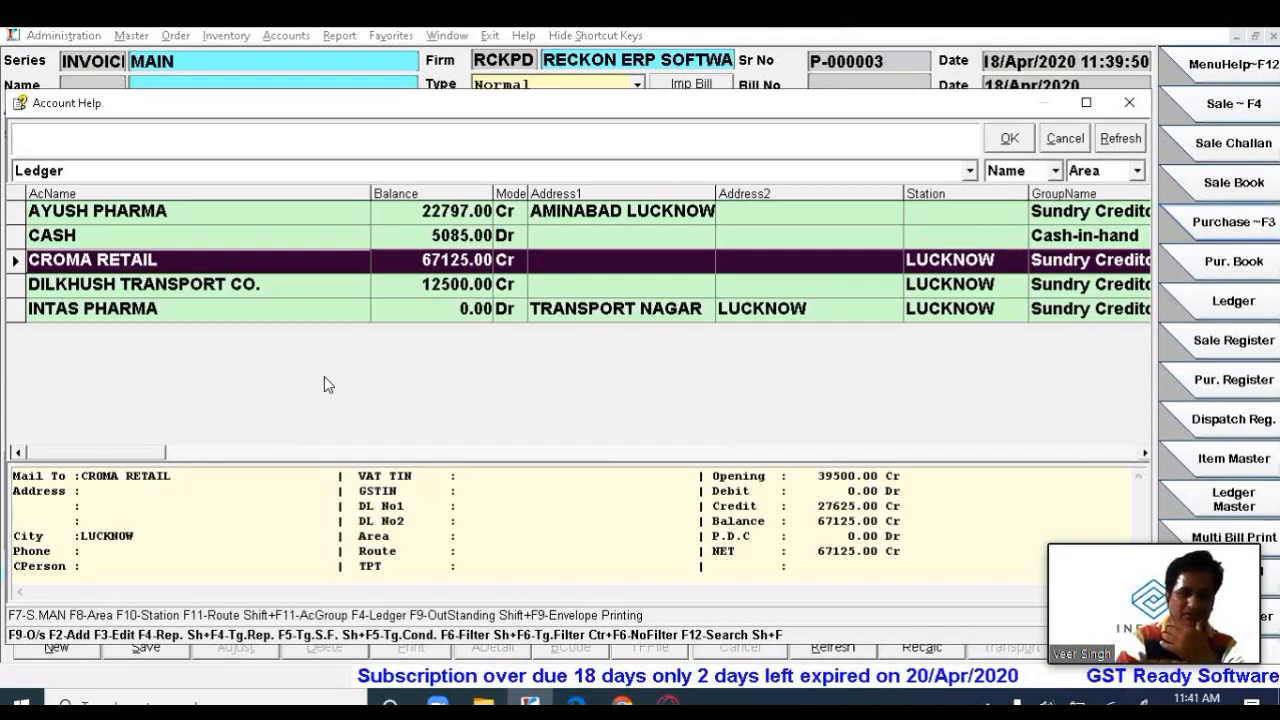
{"action": "key", "text": "Return"}
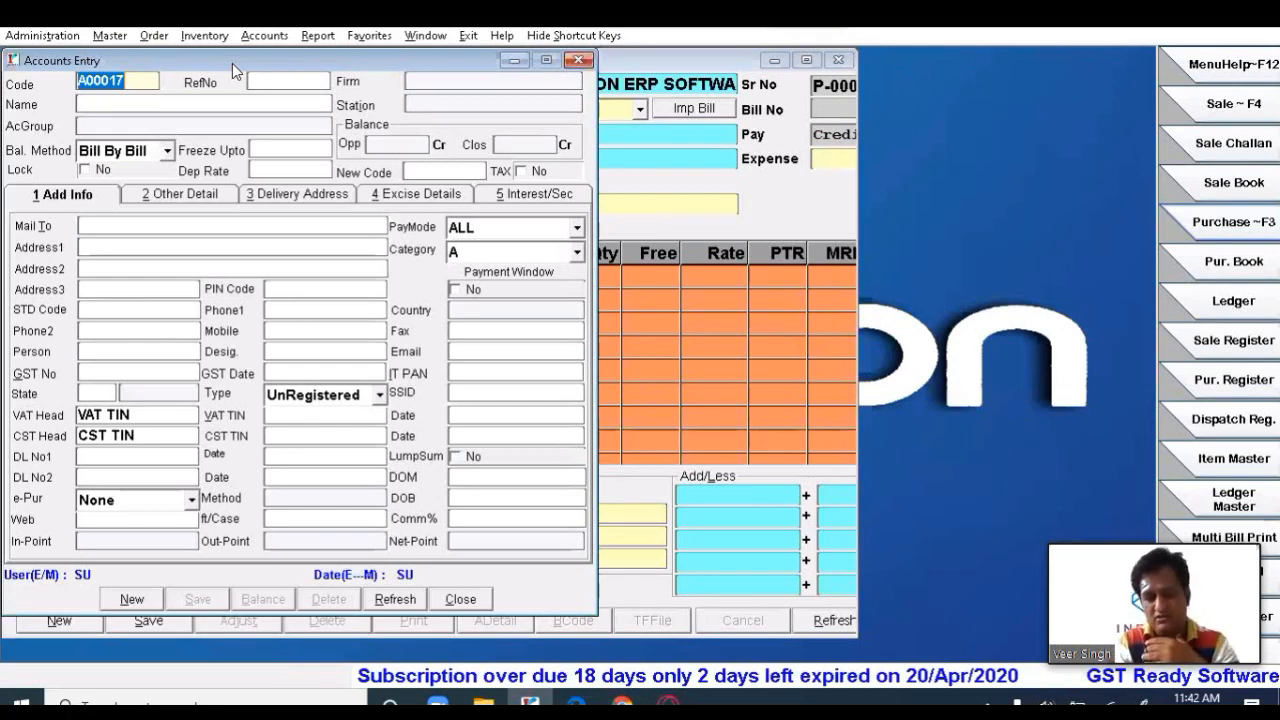
- Name the new account MEDISALE PHARMA and move on to its Station field
{"action": "key", "text": "Return"}
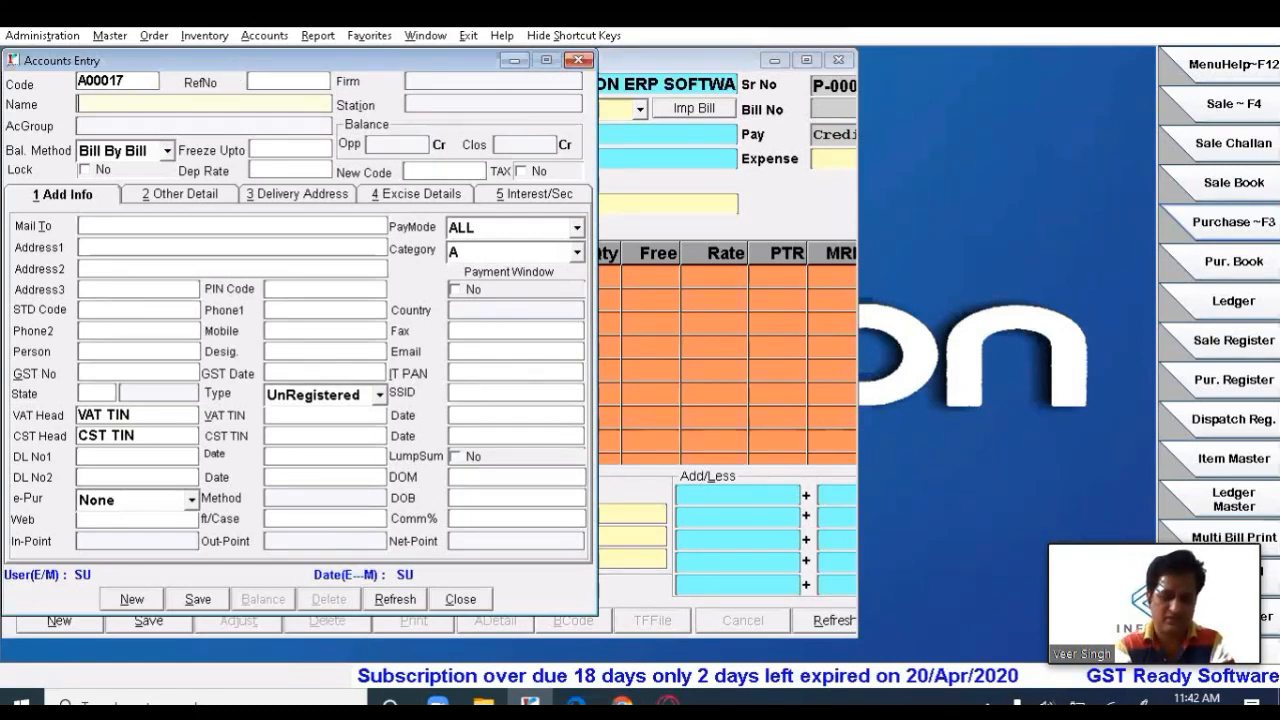
{"action": "type", "text": "M"}
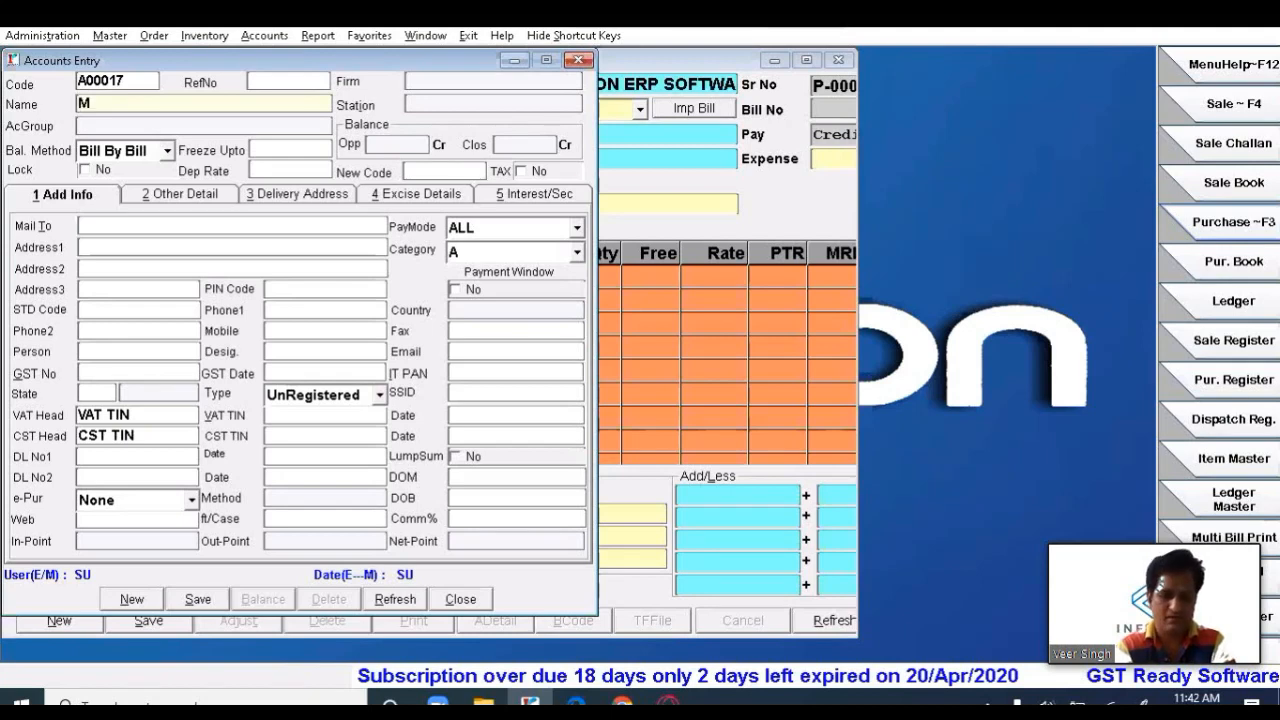
{"action": "type", "text": "EDI"}
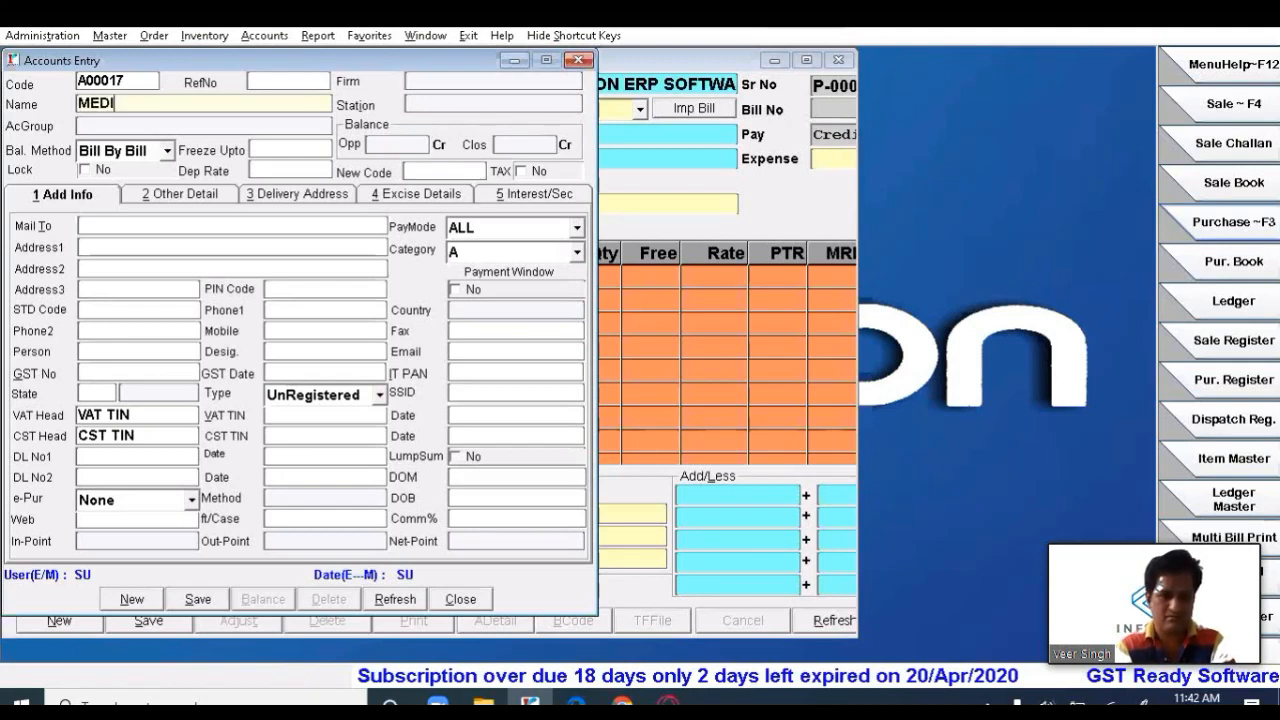
{"action": "type", "text": "SALE"}
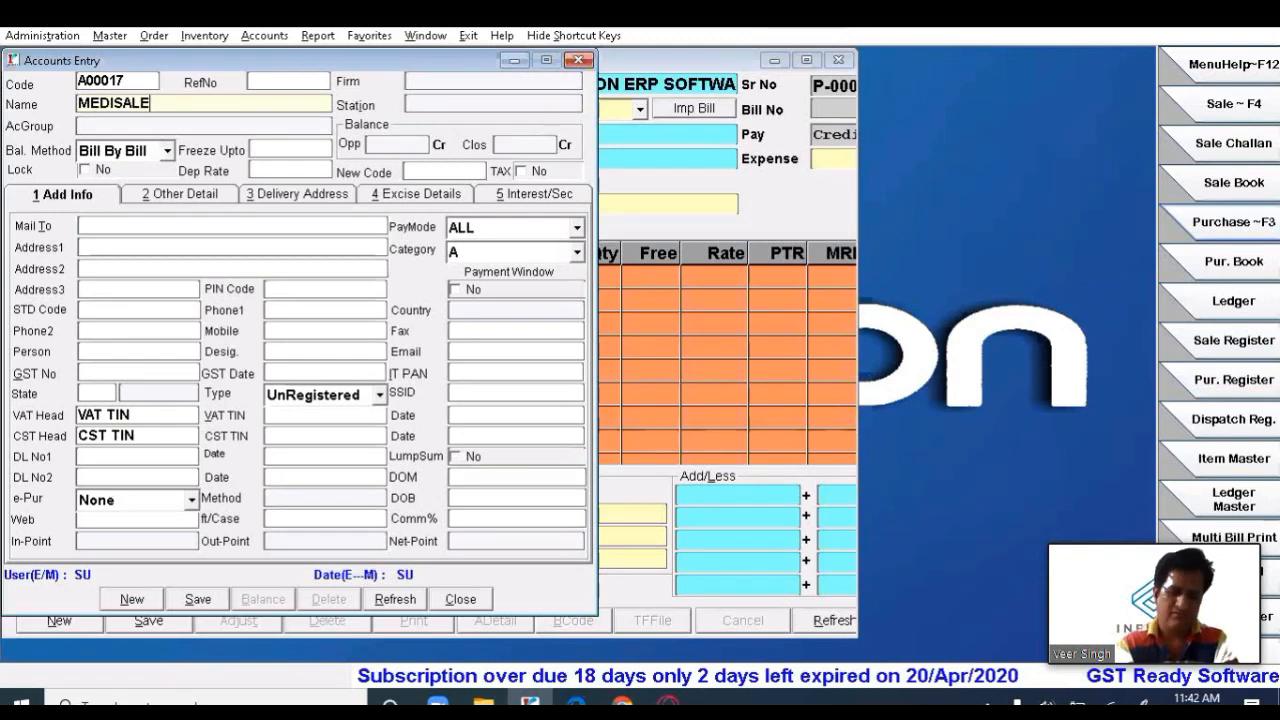
{"action": "type", "text": " PHARMA"}
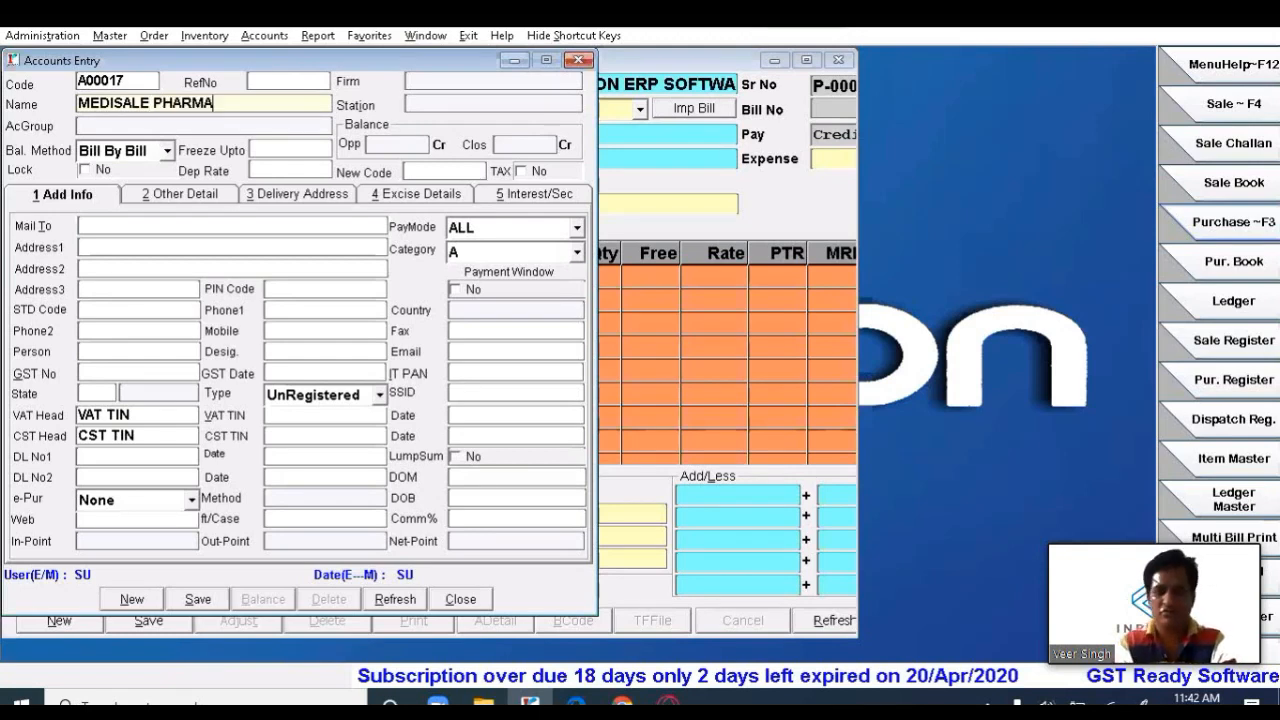
{"action": "key", "text": "Return"}
{"action": "key", "text": "Return"}
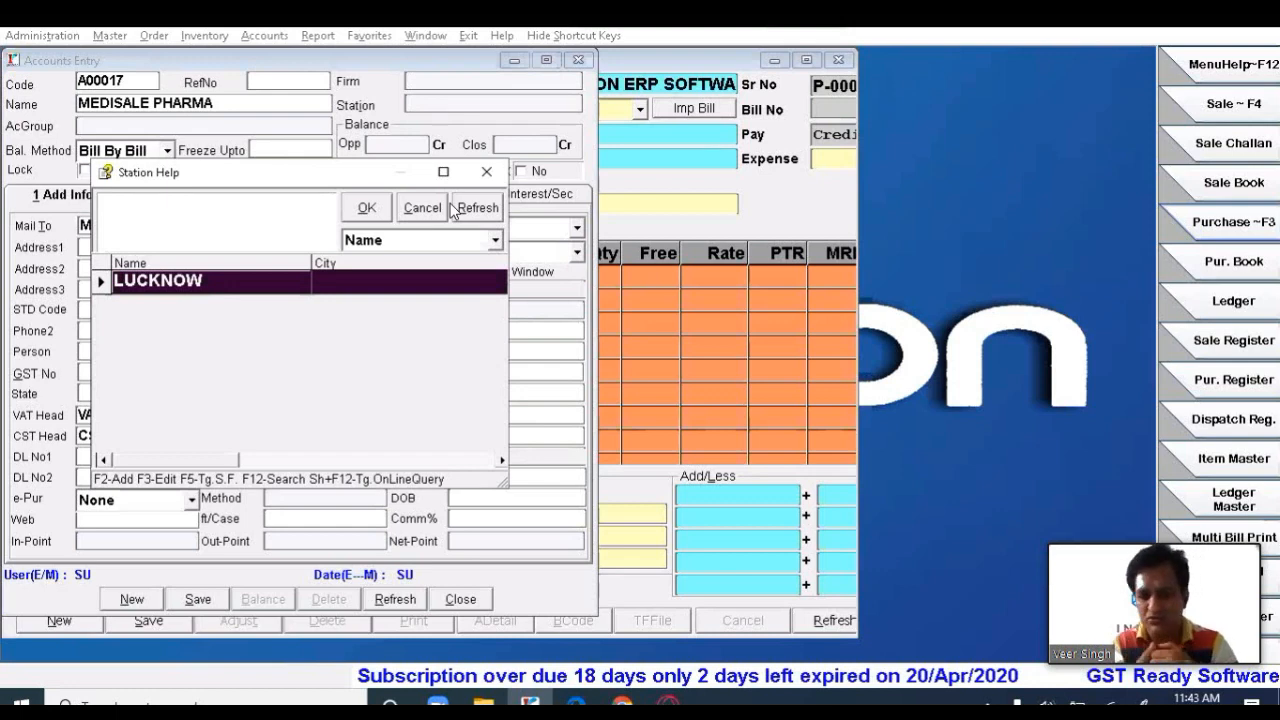
- Pick LUCKNOW from the station list as the account's station
{"action": "left_click_drag", "start_coordinate": [299, 178], "coordinate": [451, 204]}
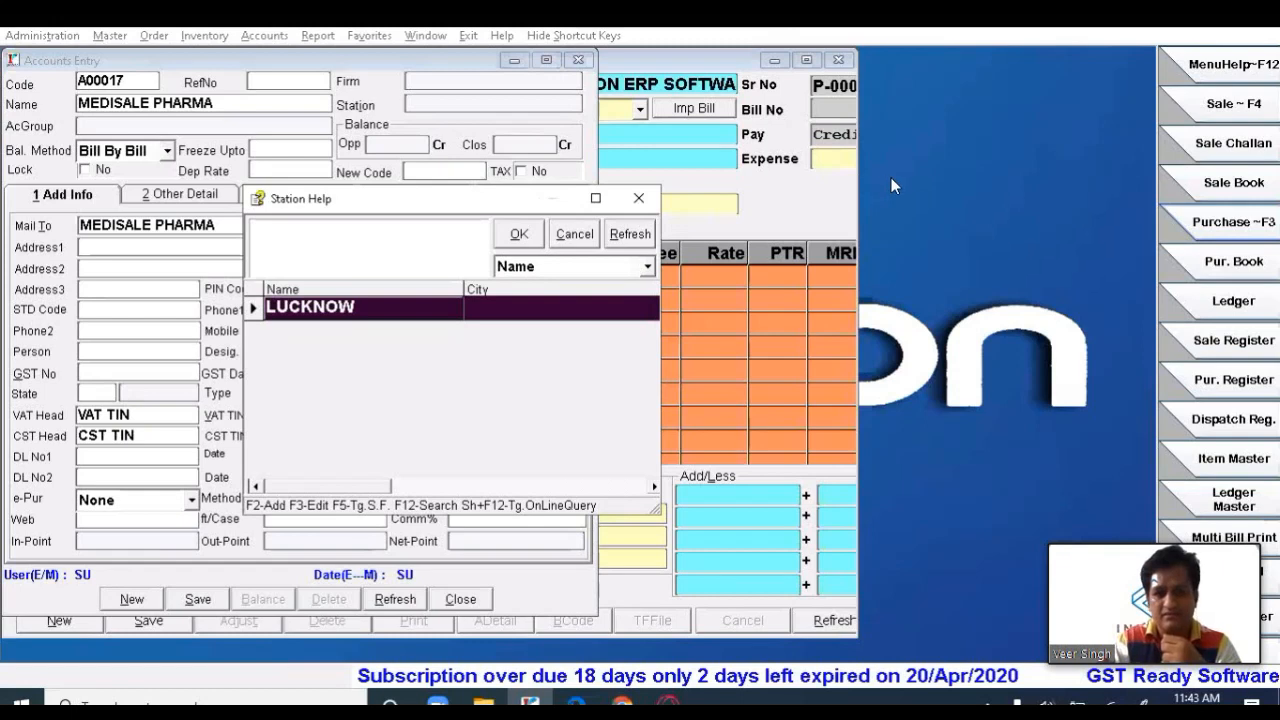
{"action": "left_click", "coordinate": [817, 183]}
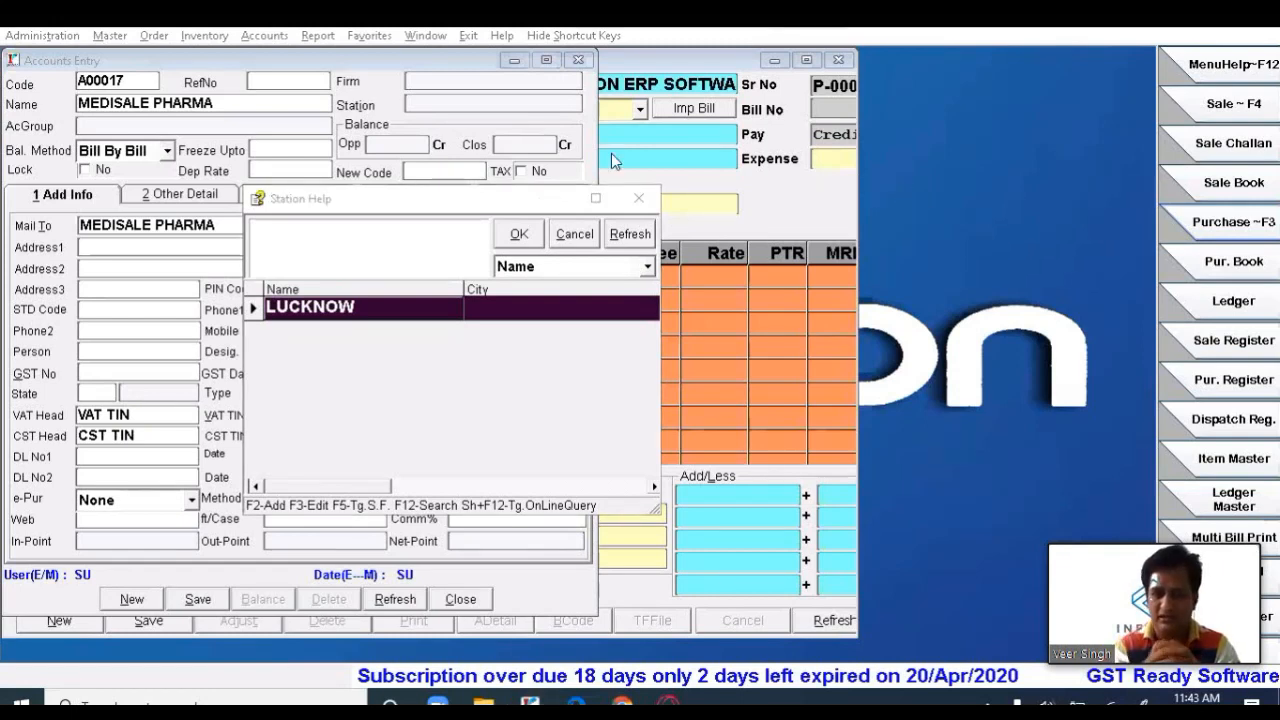
{"action": "left_click", "coordinate": [449, 246]}
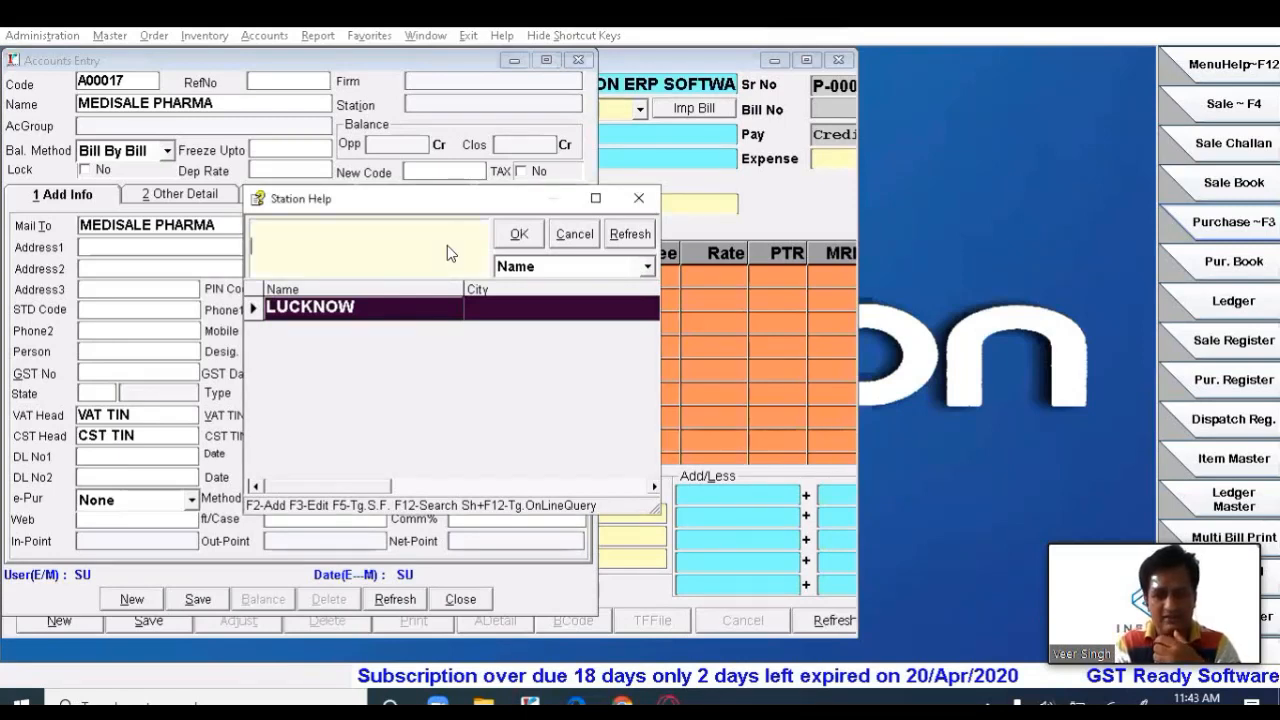
{"action": "key", "text": "Return"}
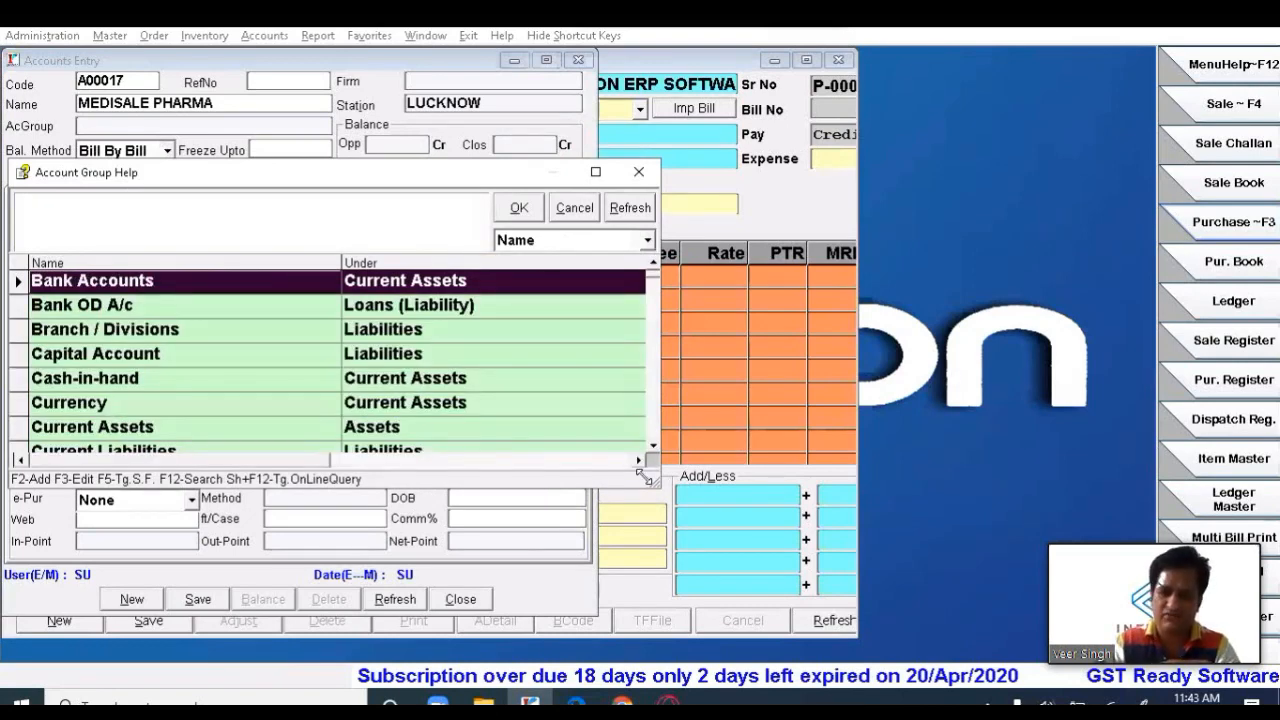
- Enlarge and reposition the Account Group Help window to show more groups
{"action": "left_click_drag", "start_coordinate": [642, 477], "coordinate": [843, 578]}
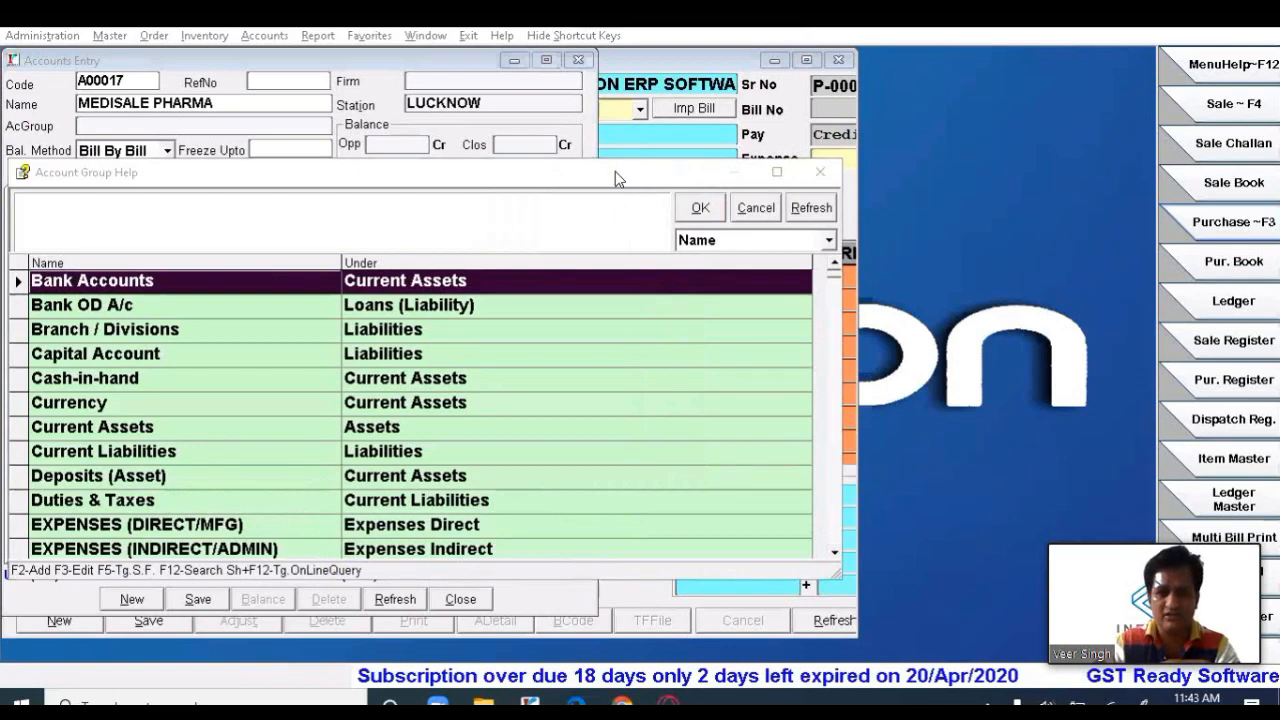
{"action": "left_click_drag", "start_coordinate": [616, 174], "coordinate": [733, 114]}
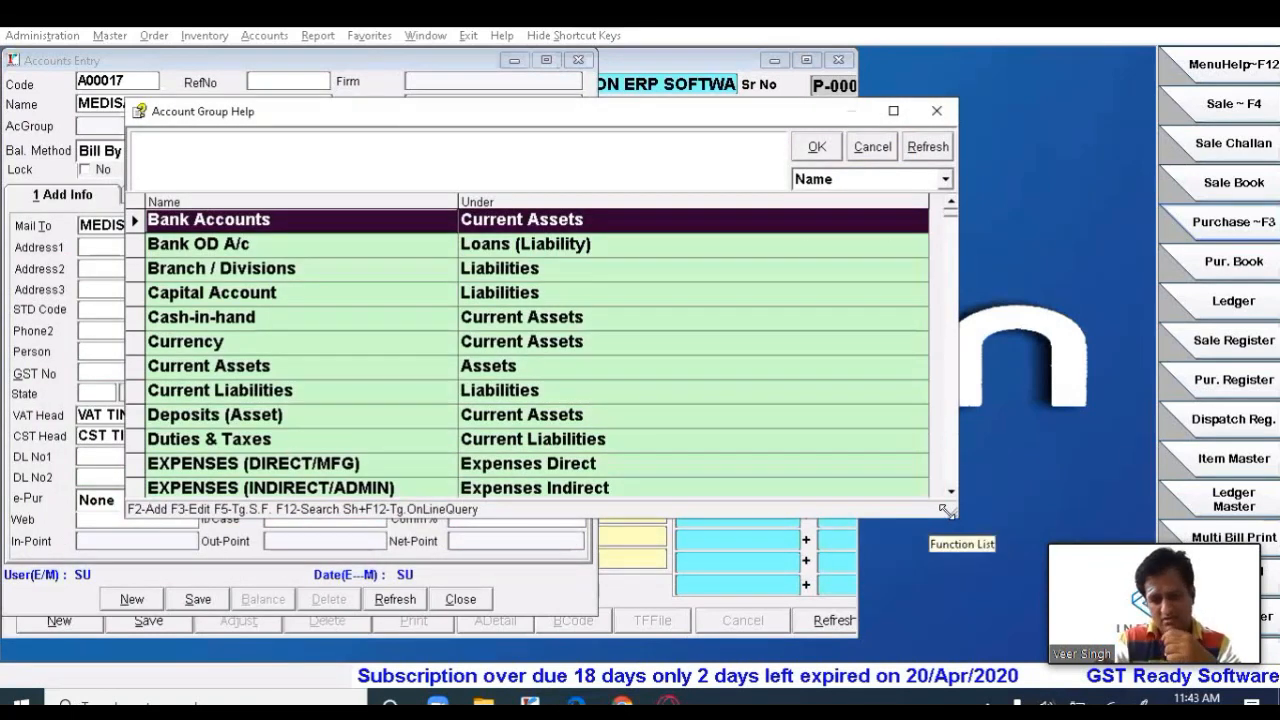
{"action": "left_click_drag", "start_coordinate": [944, 510], "coordinate": [998, 650]}
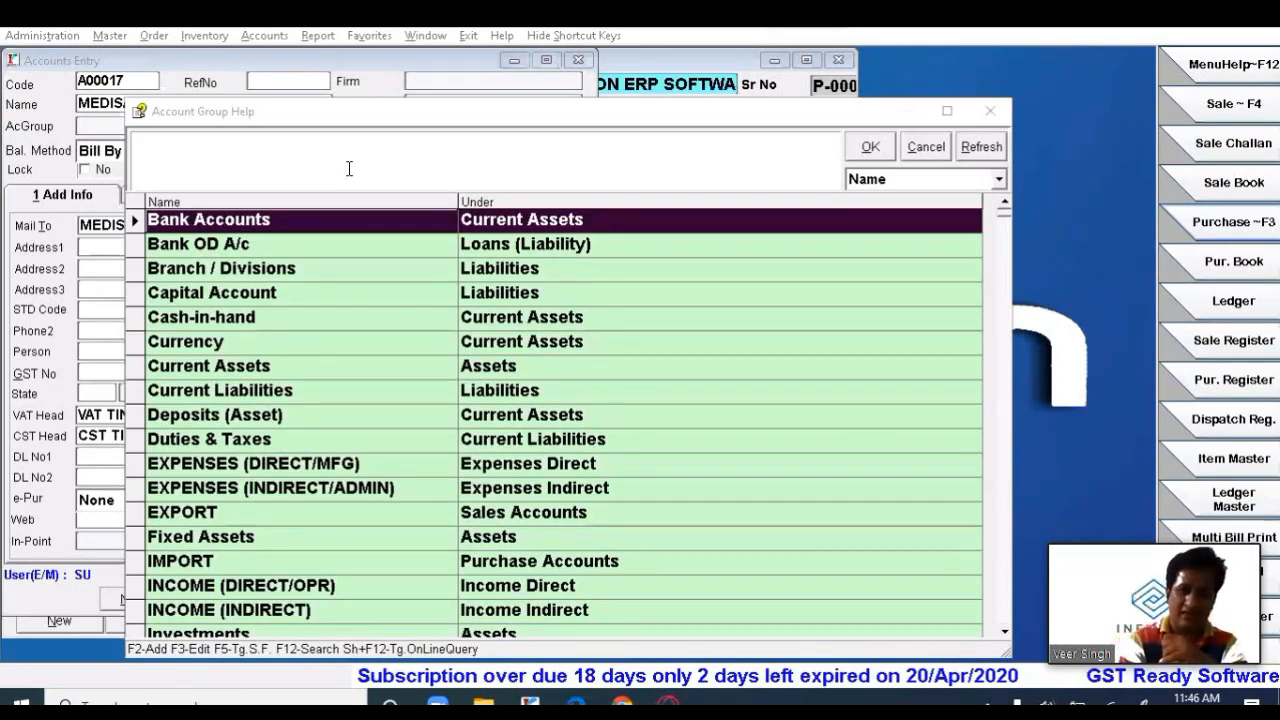
- Filter the account groups by 'SU' and assign Sundry Creditors as the account group
{"action": "left_click", "coordinate": [247, 162]}
{"action": "type", "text": "SU"}
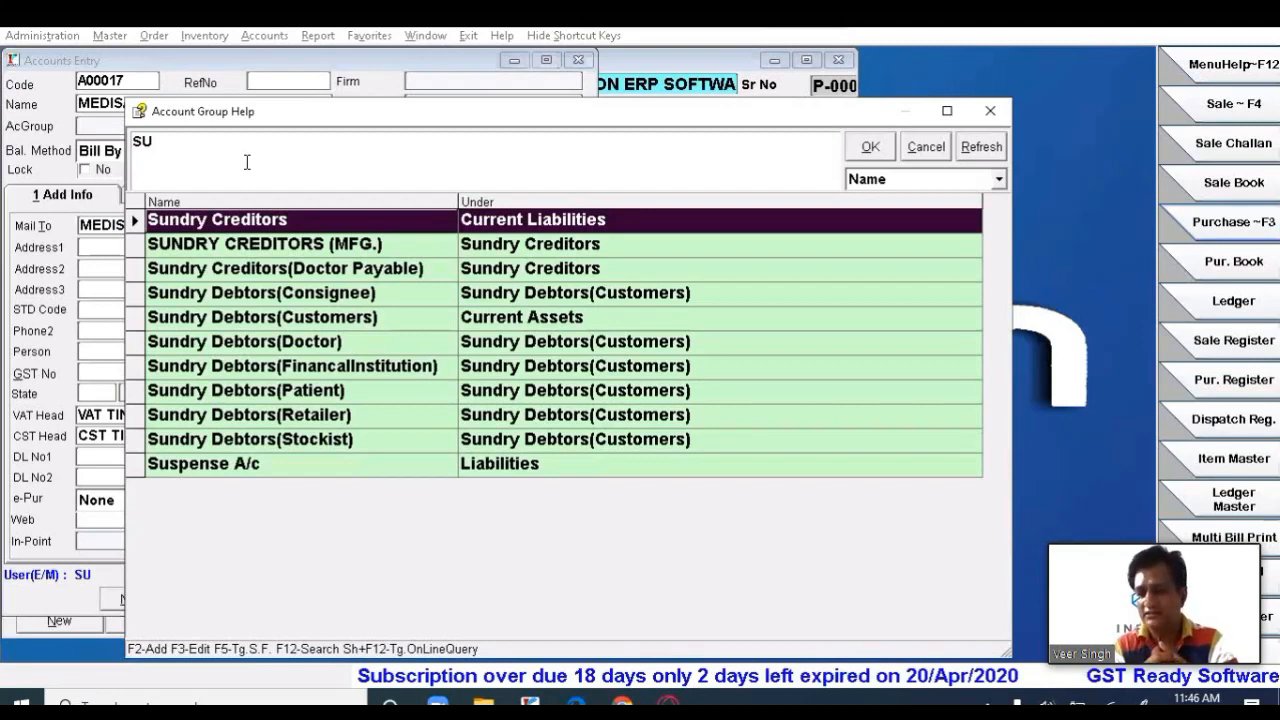
{"action": "key", "text": "Down"}
{"action": "key", "text": "Up"}
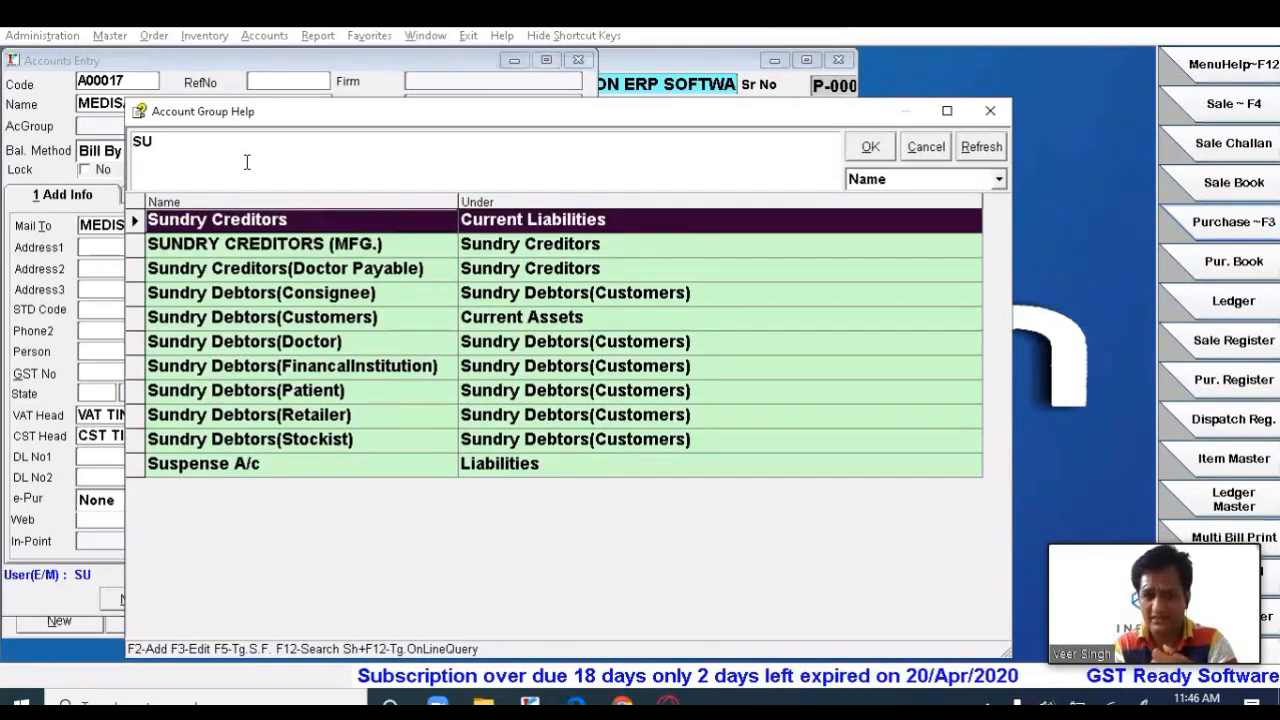
{"action": "key", "text": "Down"}
{"action": "key", "text": "Down"}
{"action": "key", "text": "Up"}
{"action": "key", "text": "Up"}
{"action": "key", "text": "Down"}
{"action": "key", "text": "Down"}
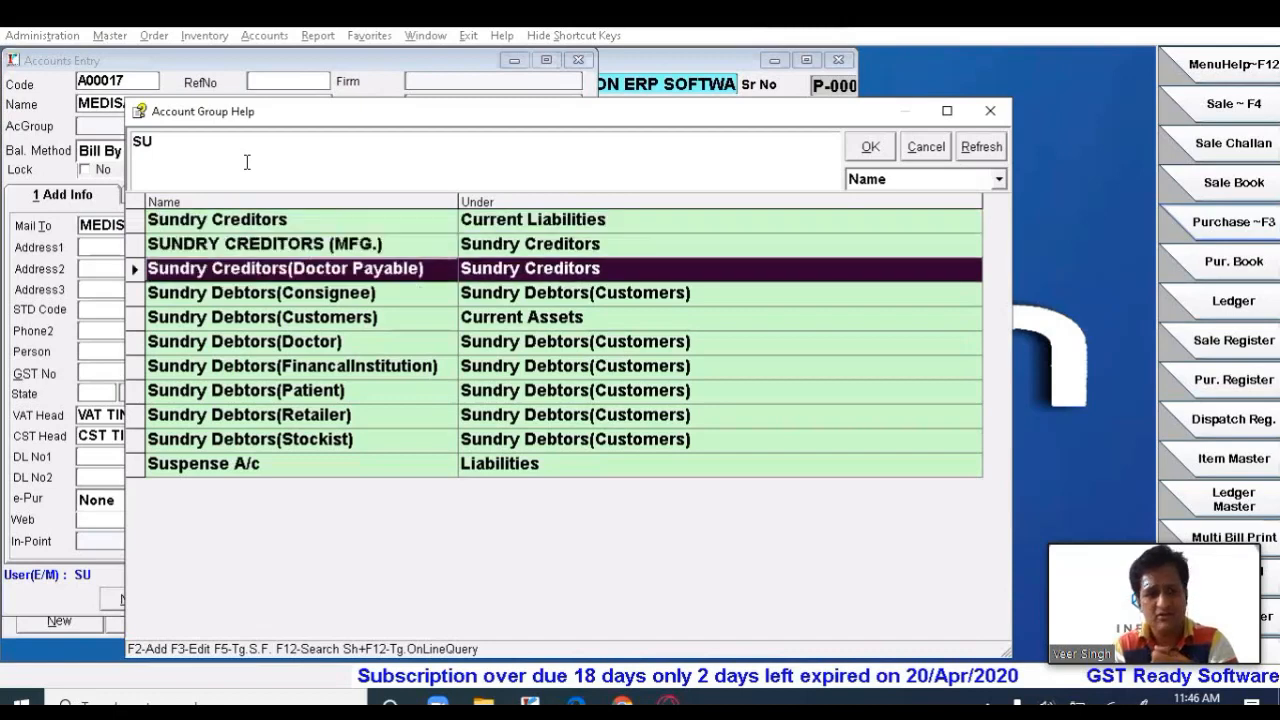
{"action": "key", "text": "Down"}
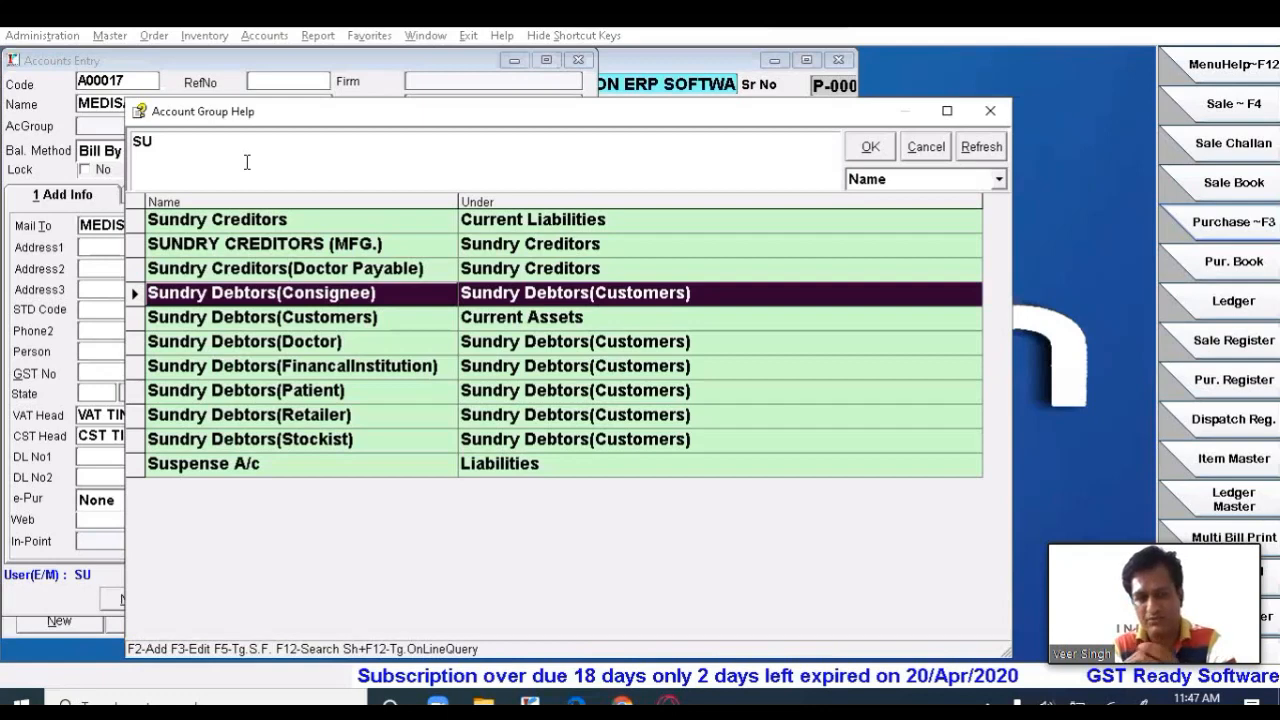
{"action": "key", "text": "Down"}
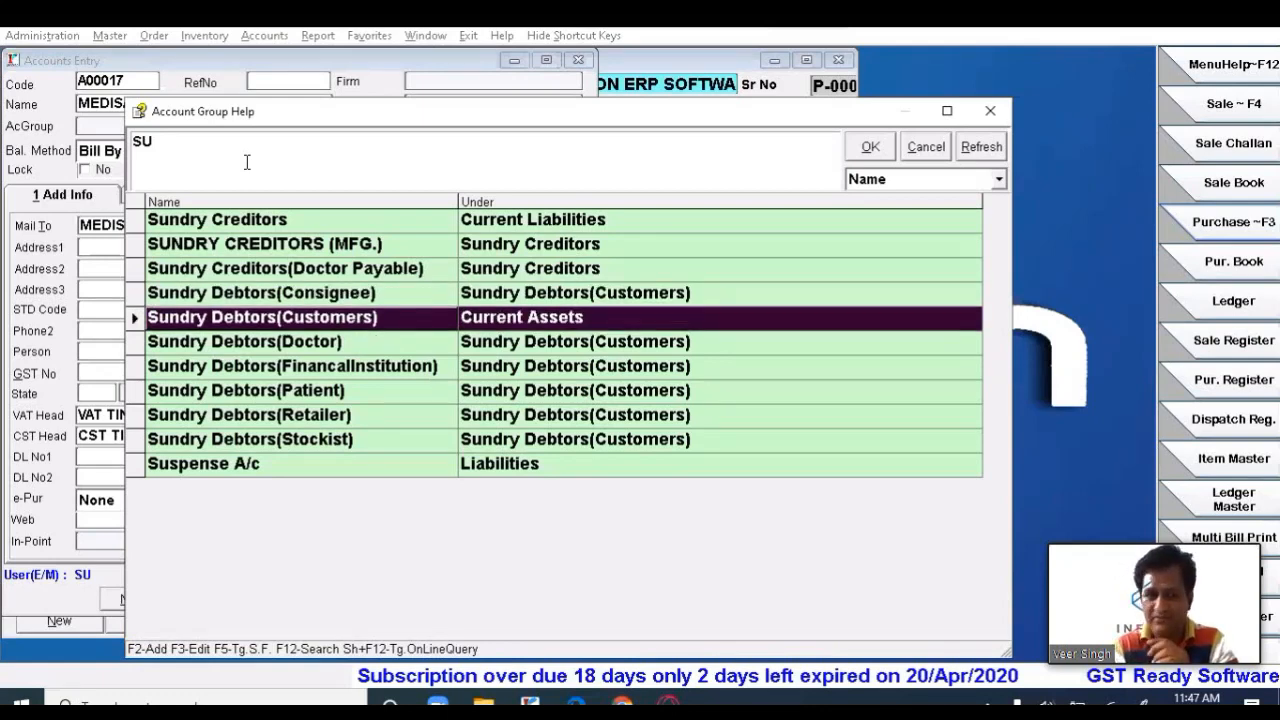
{"action": "key", "text": "Up"}
{"action": "key", "text": "Up"}
{"action": "key", "text": "Up"}
{"action": "key", "text": "Up"}
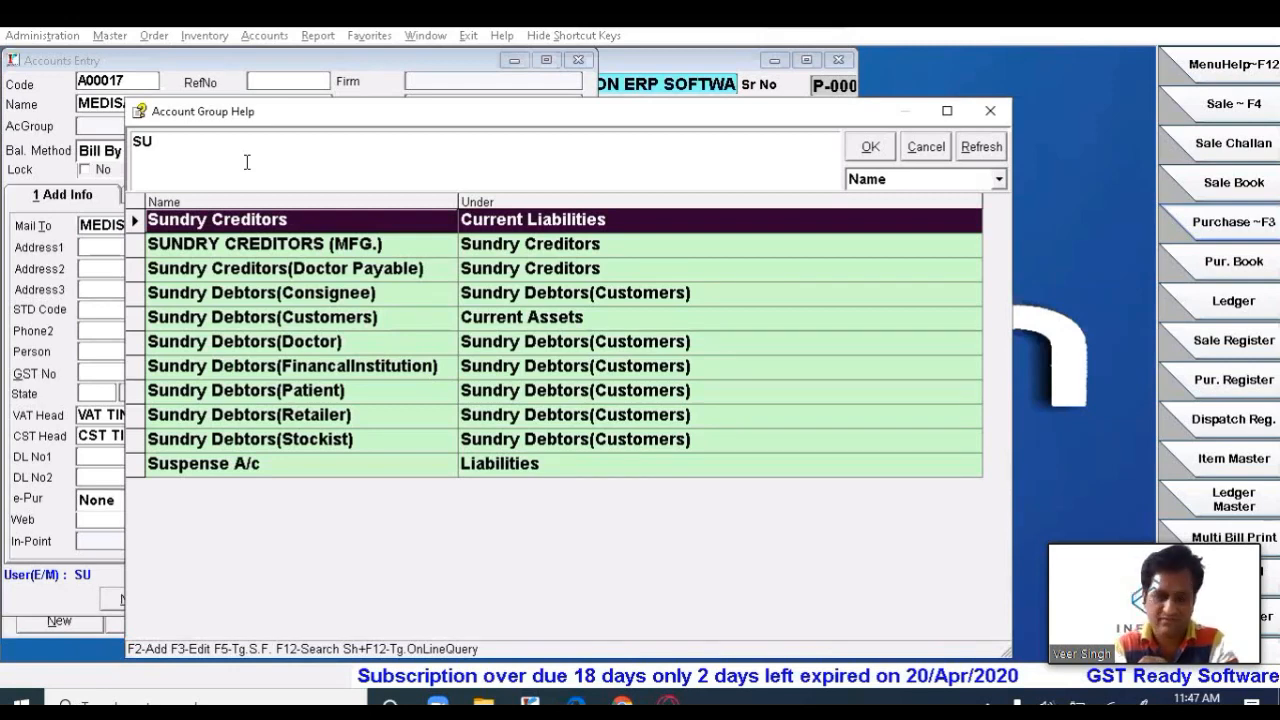
{"action": "key", "text": "Return"}
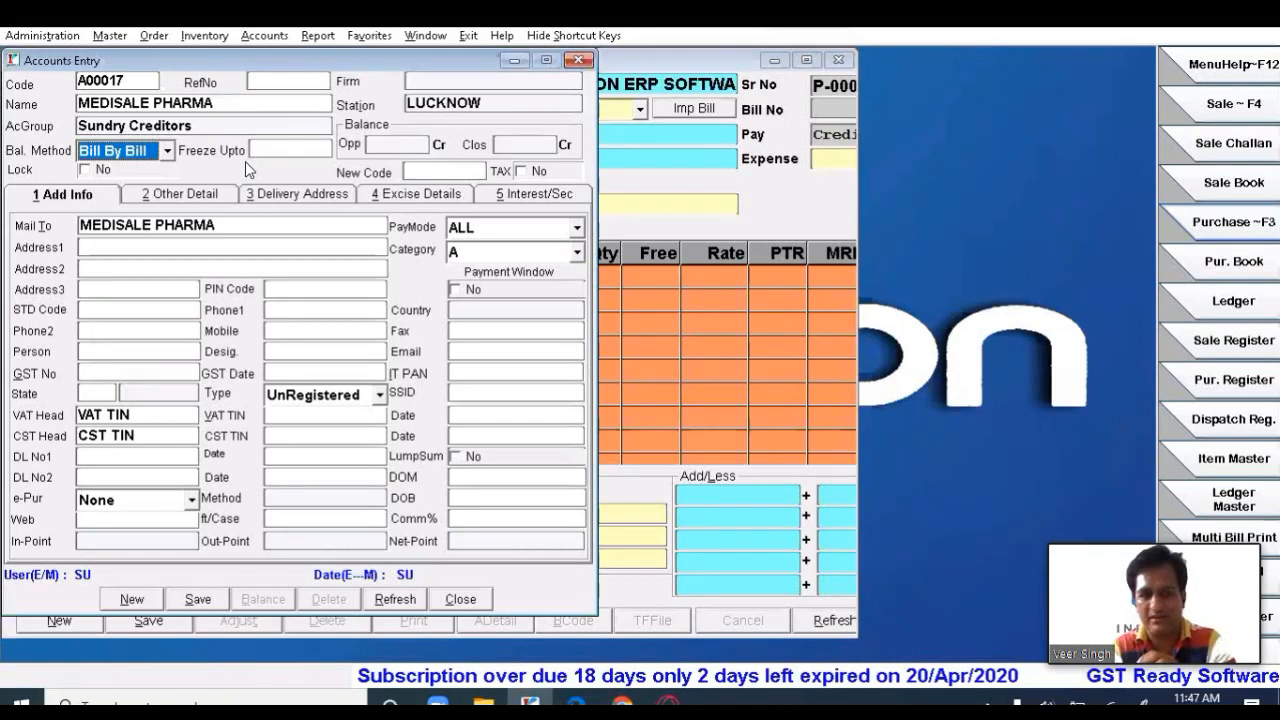
- Open the Bal. Method dropdown listing Bill By Bill, Fifo Base and On Account
{"action": "left_click", "coordinate": [167, 152]}
{"action": "left_click", "coordinate": [167, 152]}
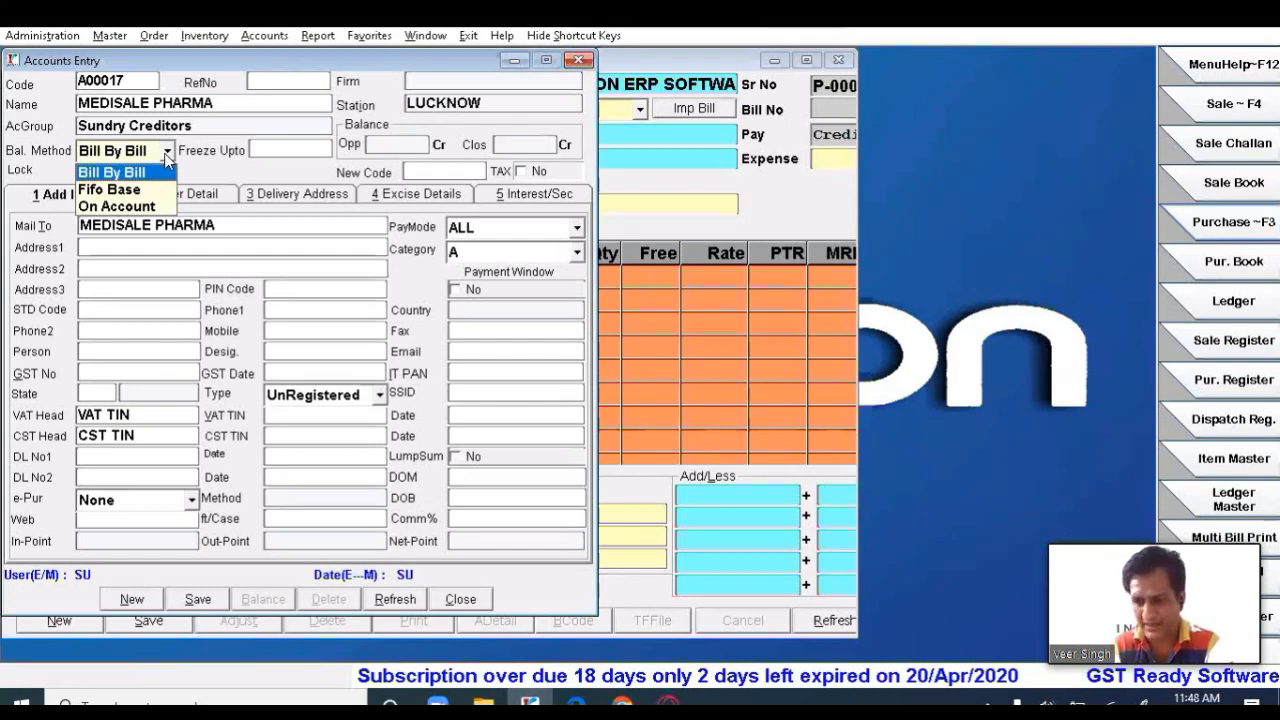
- Keep Bill By Bill as the balance method and advance to Freeze Upto
{"action": "key", "text": "Return"}
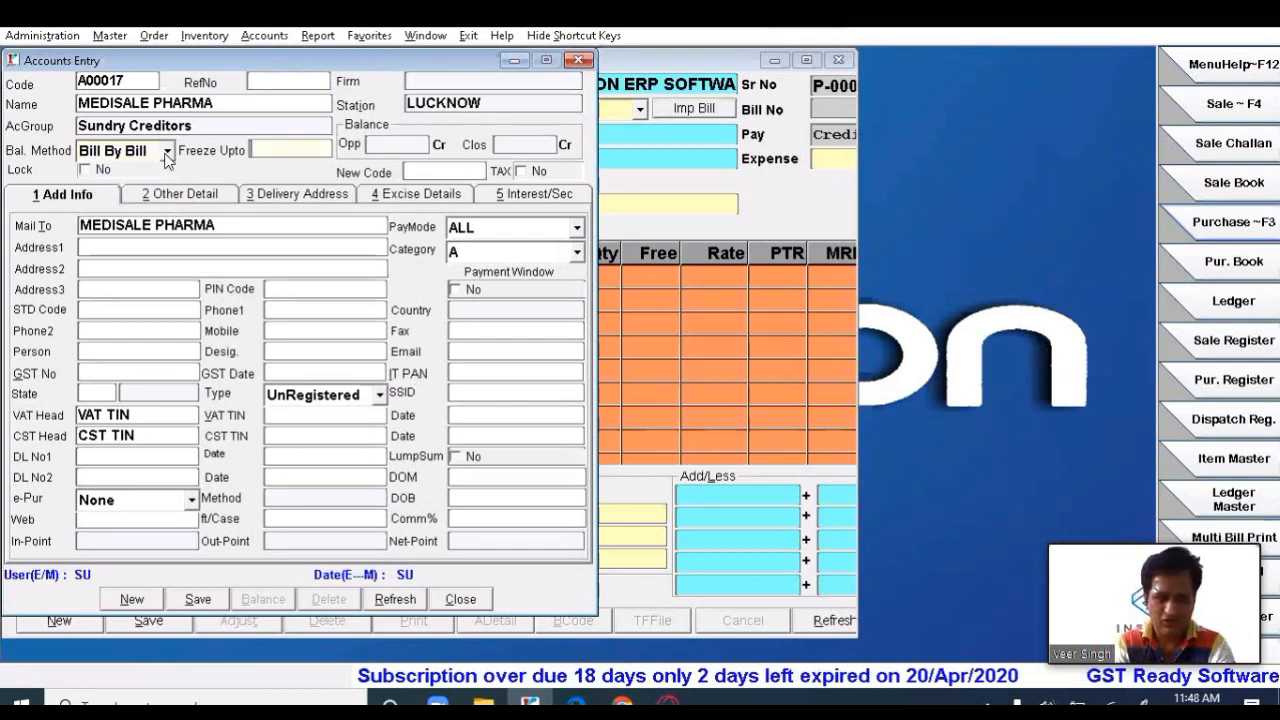
{"action": "key", "text": "shift+Tab"}
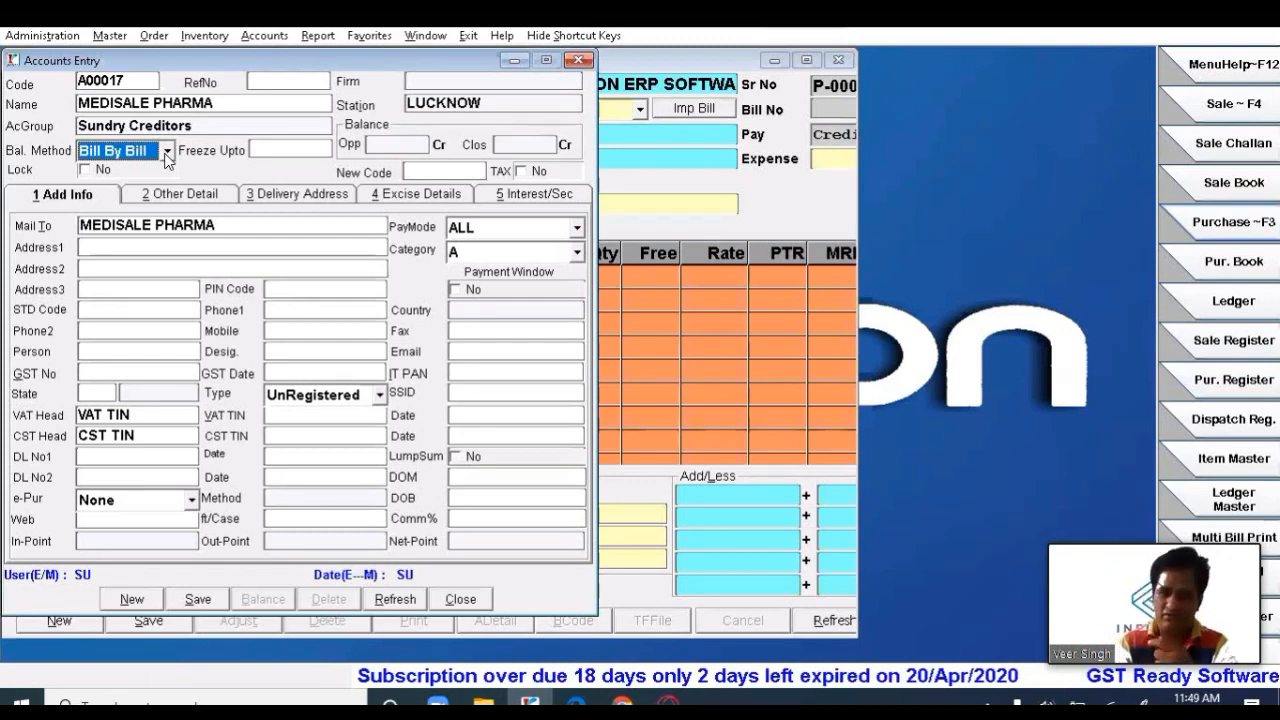
{"action": "key", "text": "Return"}
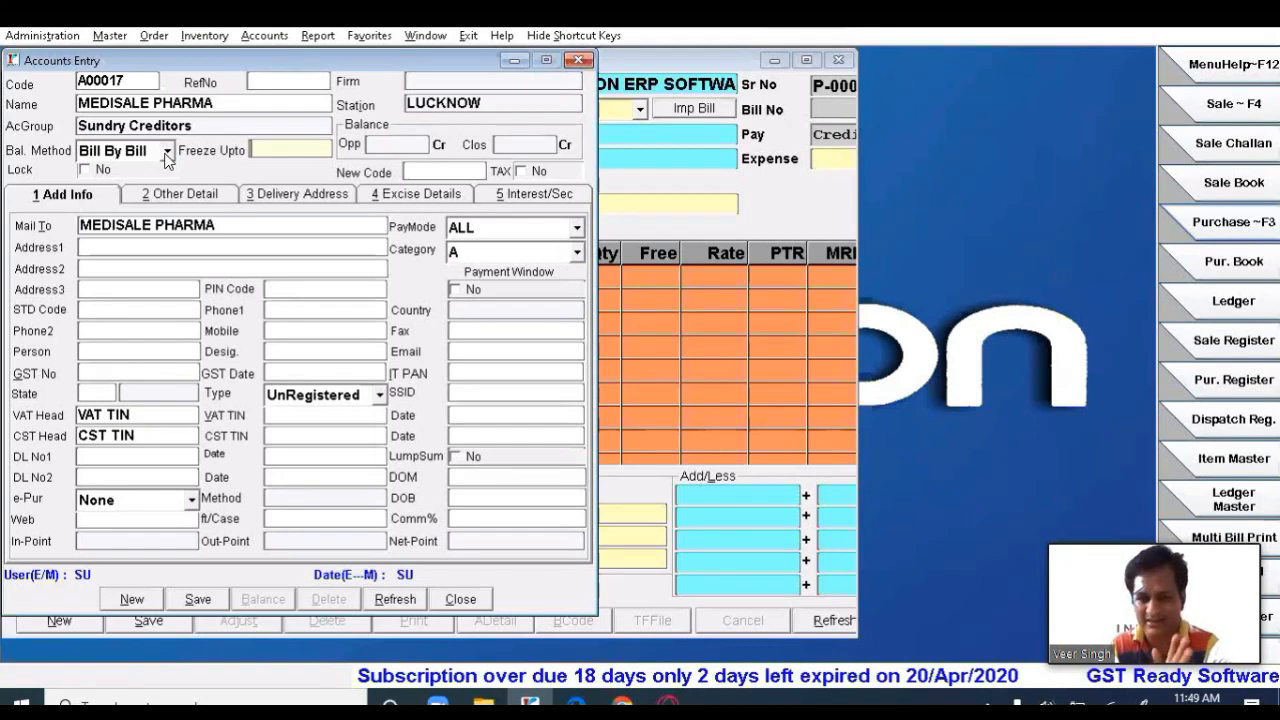
{"action": "key", "text": "Return"}
{"action": "key", "text": "Return"}
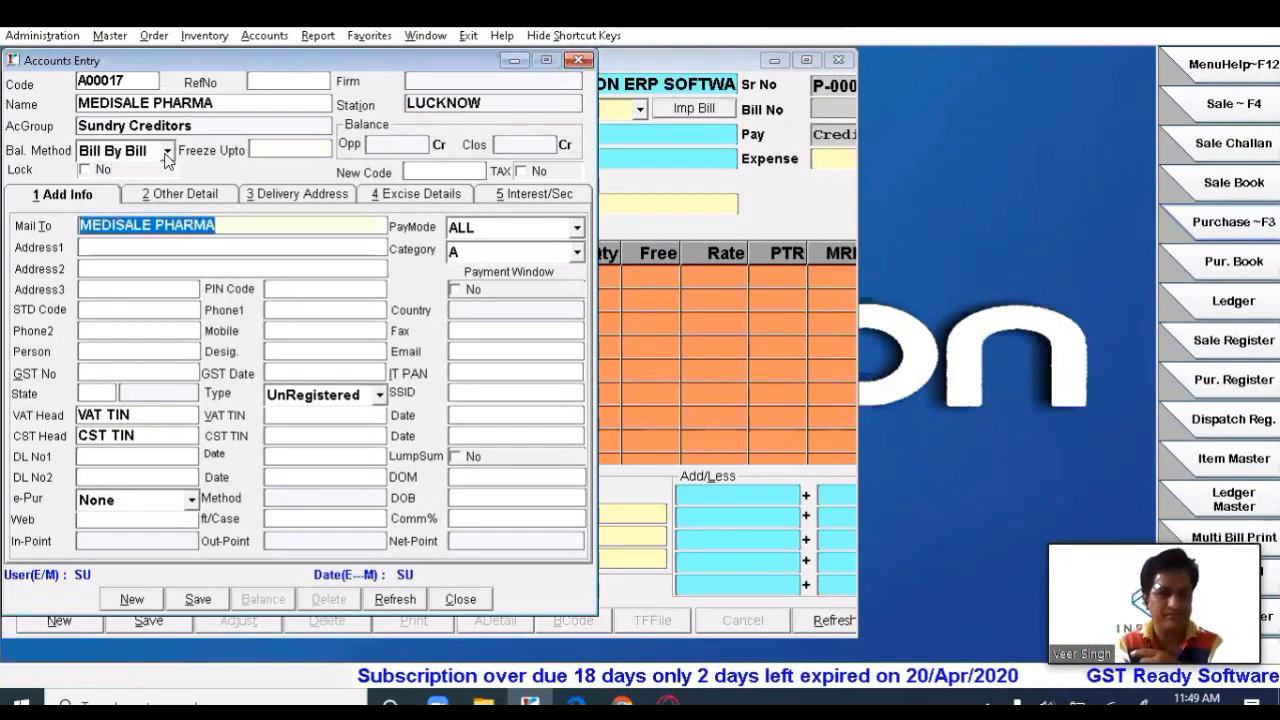
{"action": "key", "text": "Return"}
{"action": "key", "text": "Return"}
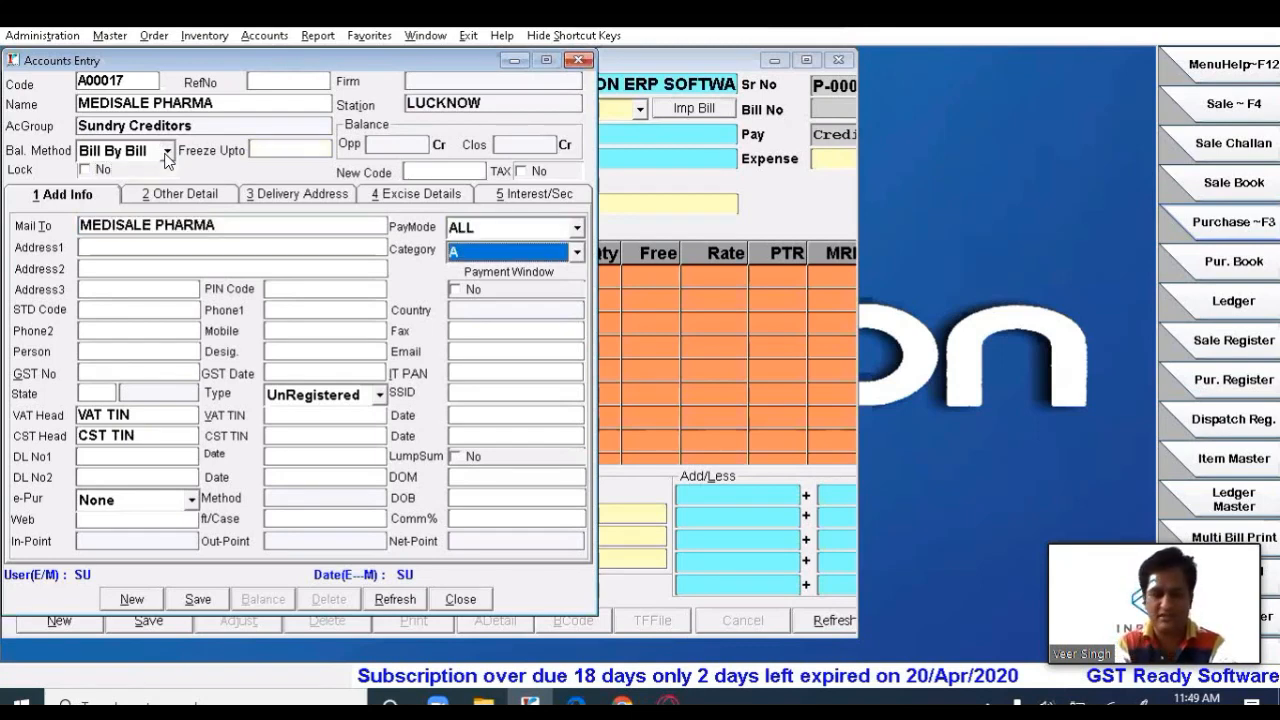
{"action": "key", "text": "Return"}
{"action": "key", "text": "Return"}
{"action": "key", "text": "Return"}
{"action": "key", "text": "Return"}
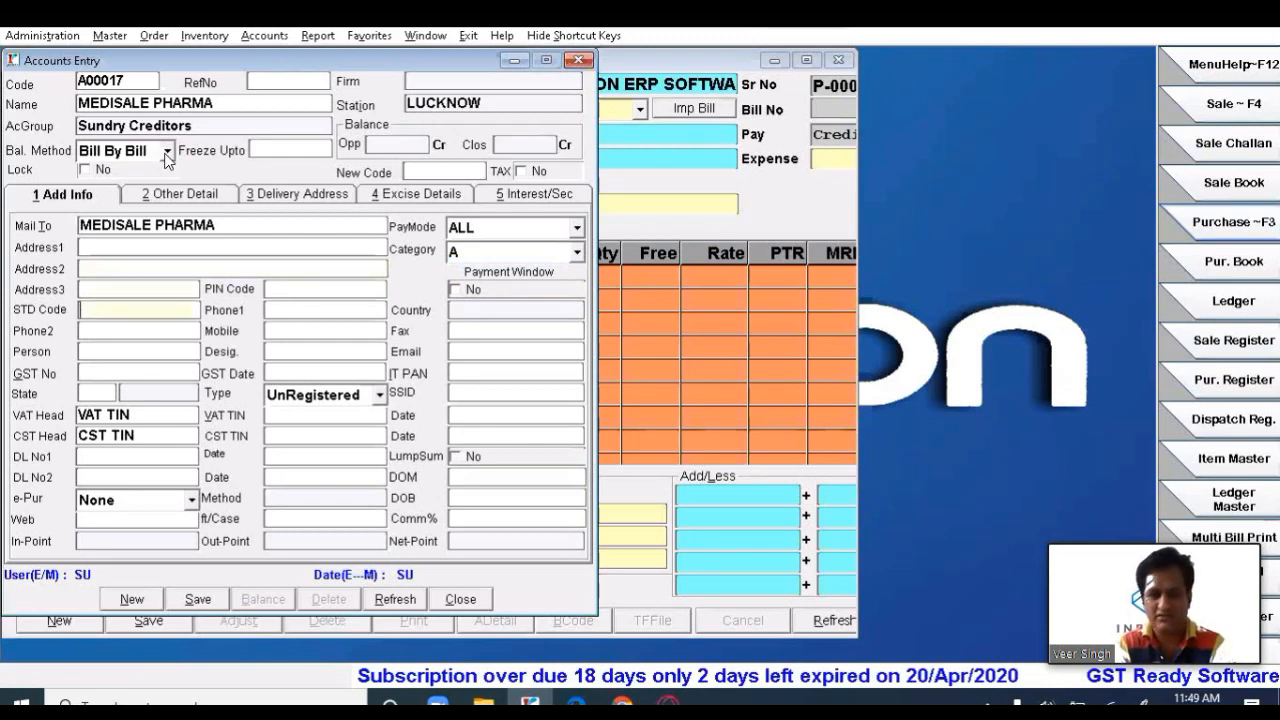
{"action": "key", "text": "Return"}
{"action": "key", "text": "Return"}
{"action": "key", "text": "Return"}
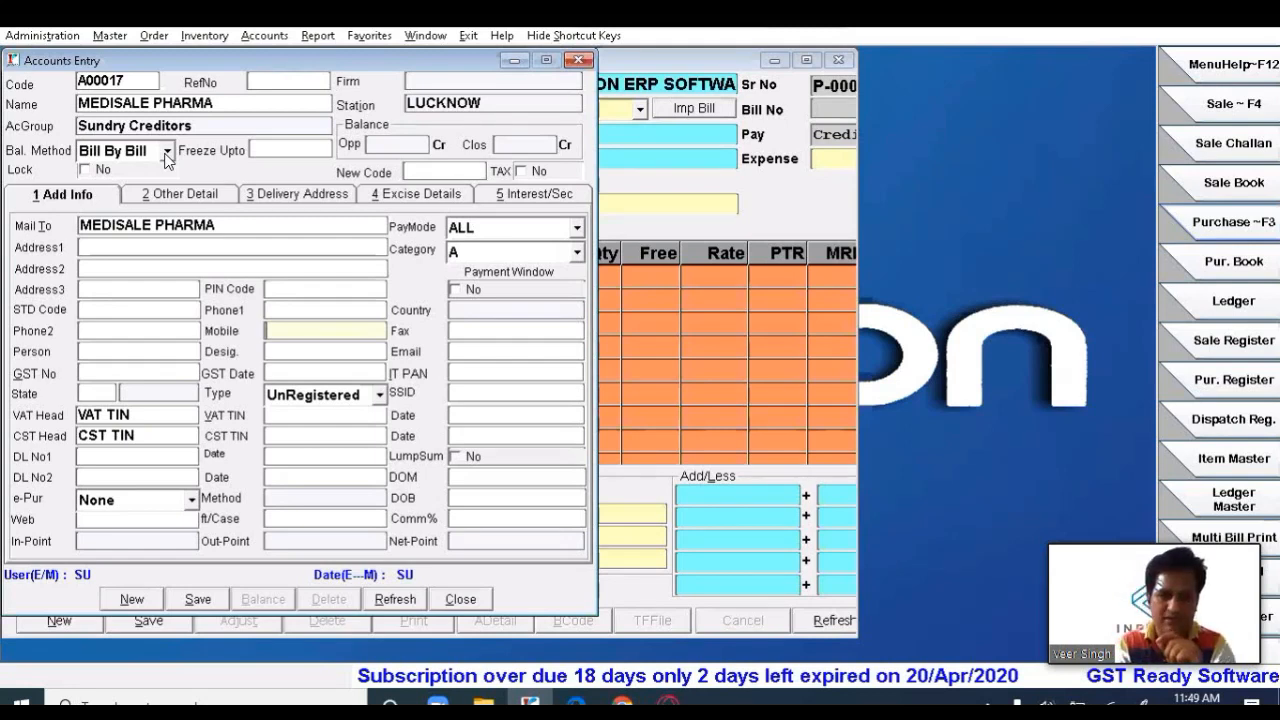
{"action": "key", "text": "Return"}
{"action": "key", "text": "Return"}
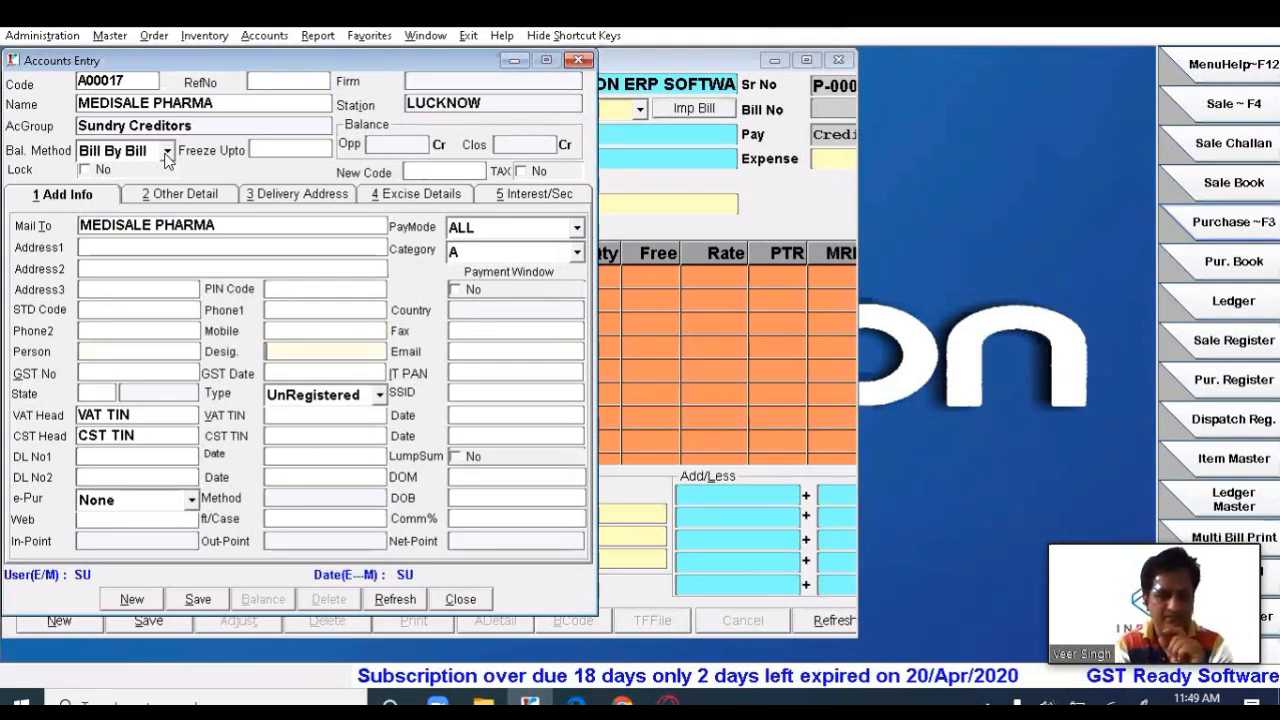
{"action": "key", "text": "Return"}
{"action": "key", "text": "Return"}
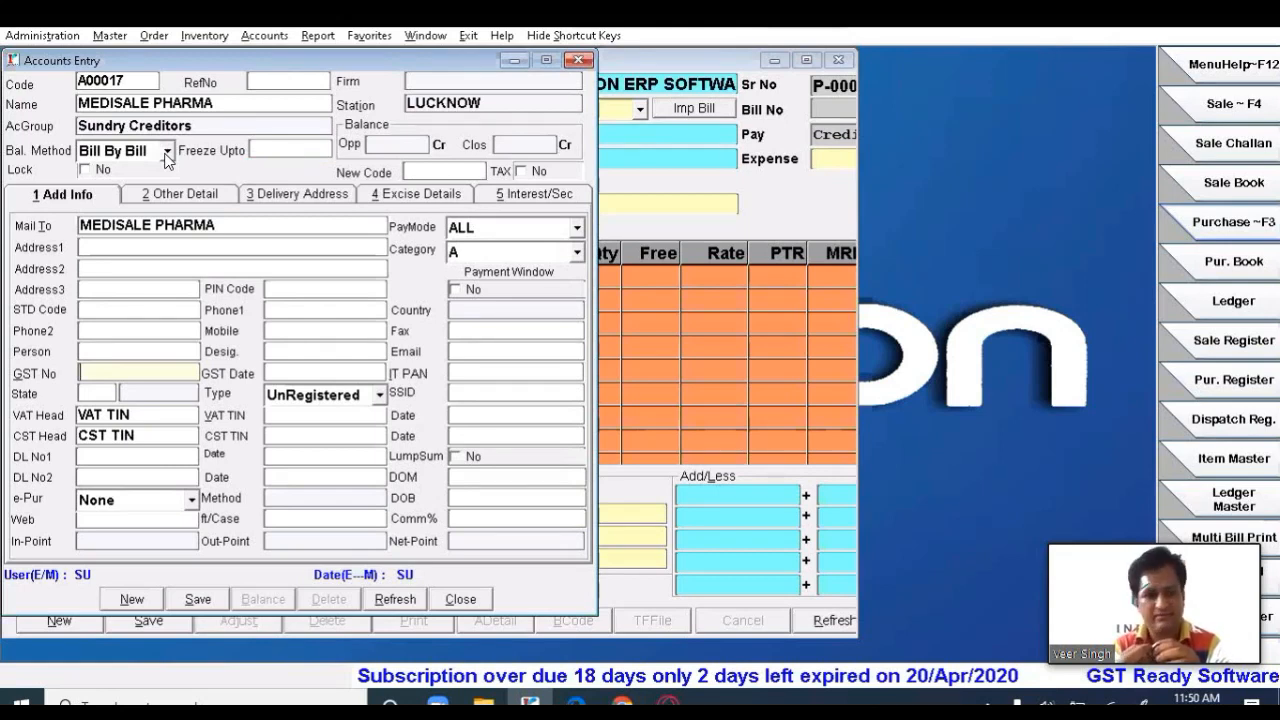
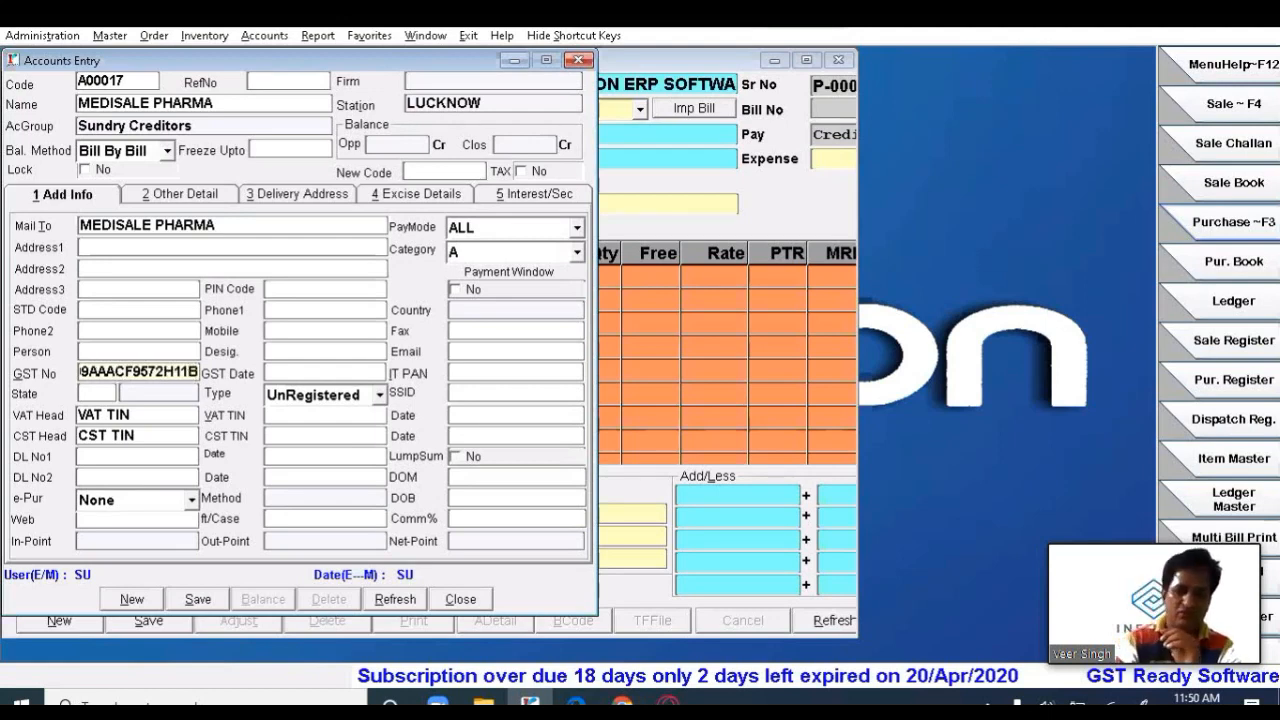
- Enter the supplier's GST number, reject the invalid-GST prompt and correct its last character to A
{"action": "key", "text": "Return"}
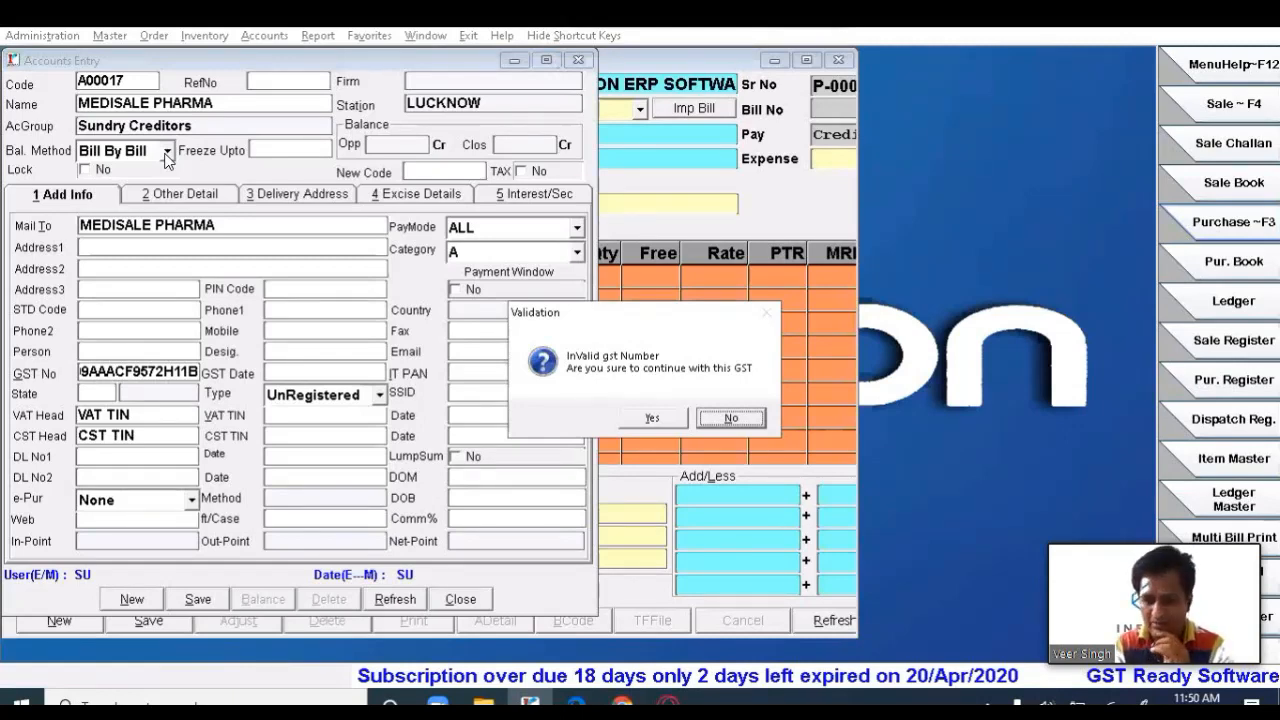
{"action": "key", "text": "Return"}
{"action": "key", "text": "End"}
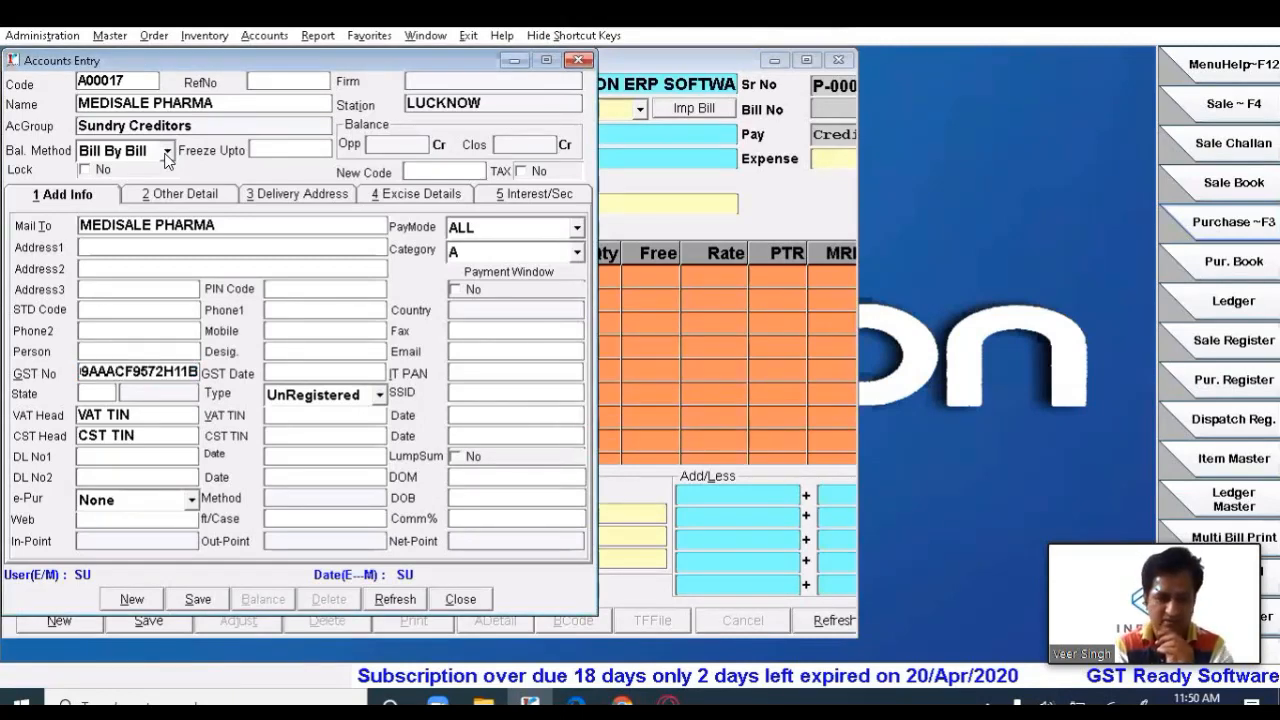
{"action": "key", "text": "BackSpace"}
{"action": "type", "text": "A"}
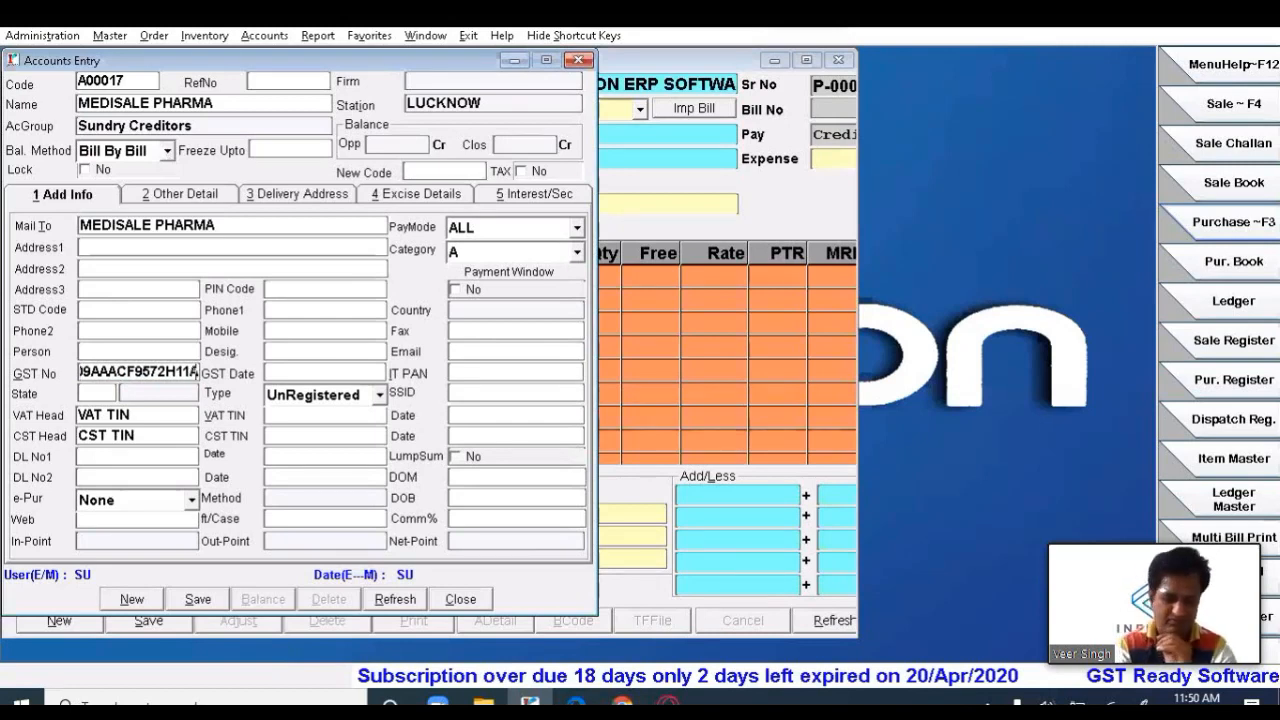
{"action": "key", "text": "Return"}
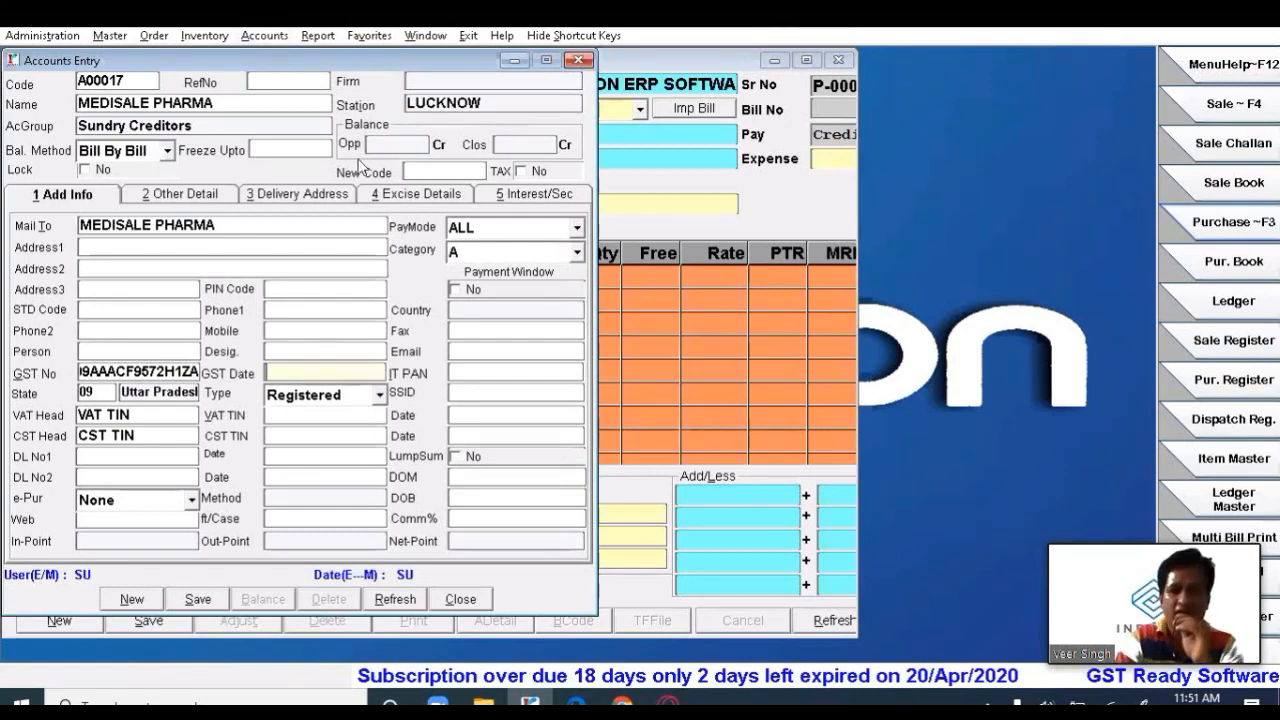
- Open the GST registration Type dropdown beside the 09 Uttar Pradesh state
{"action": "left_click", "coordinate": [879, 374]}
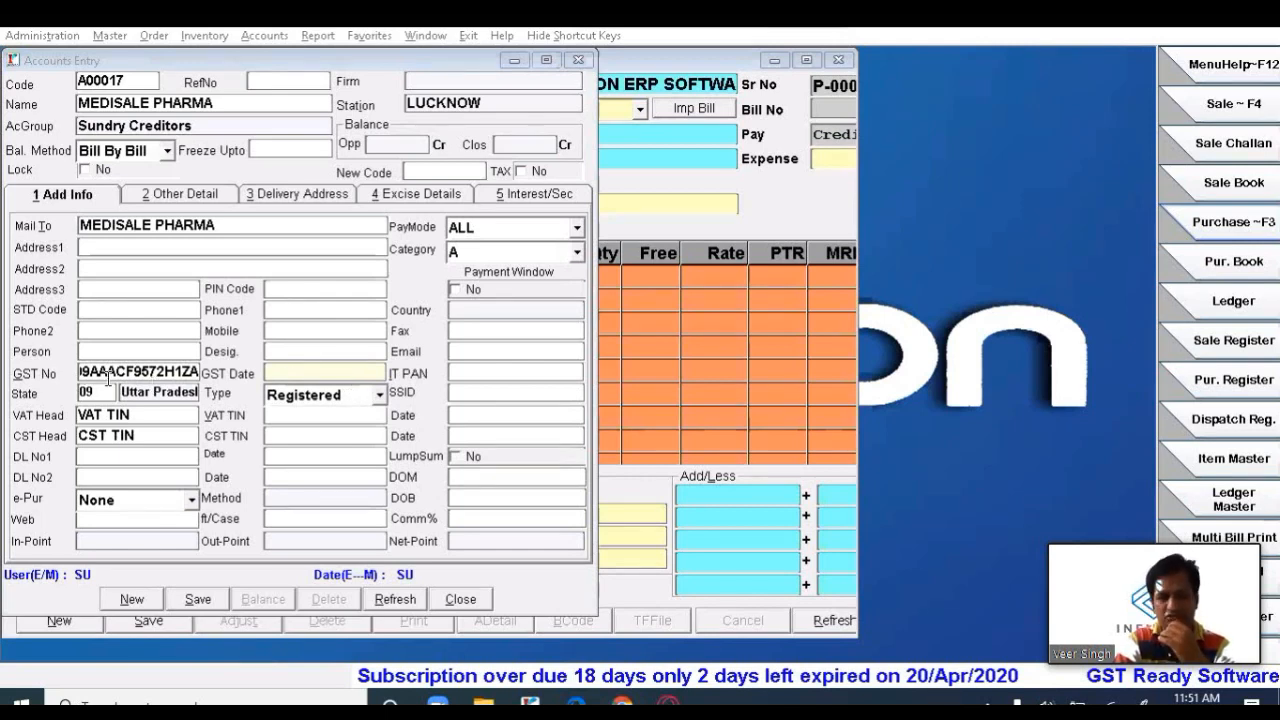
{"action": "left_click", "coordinate": [343, 399]}
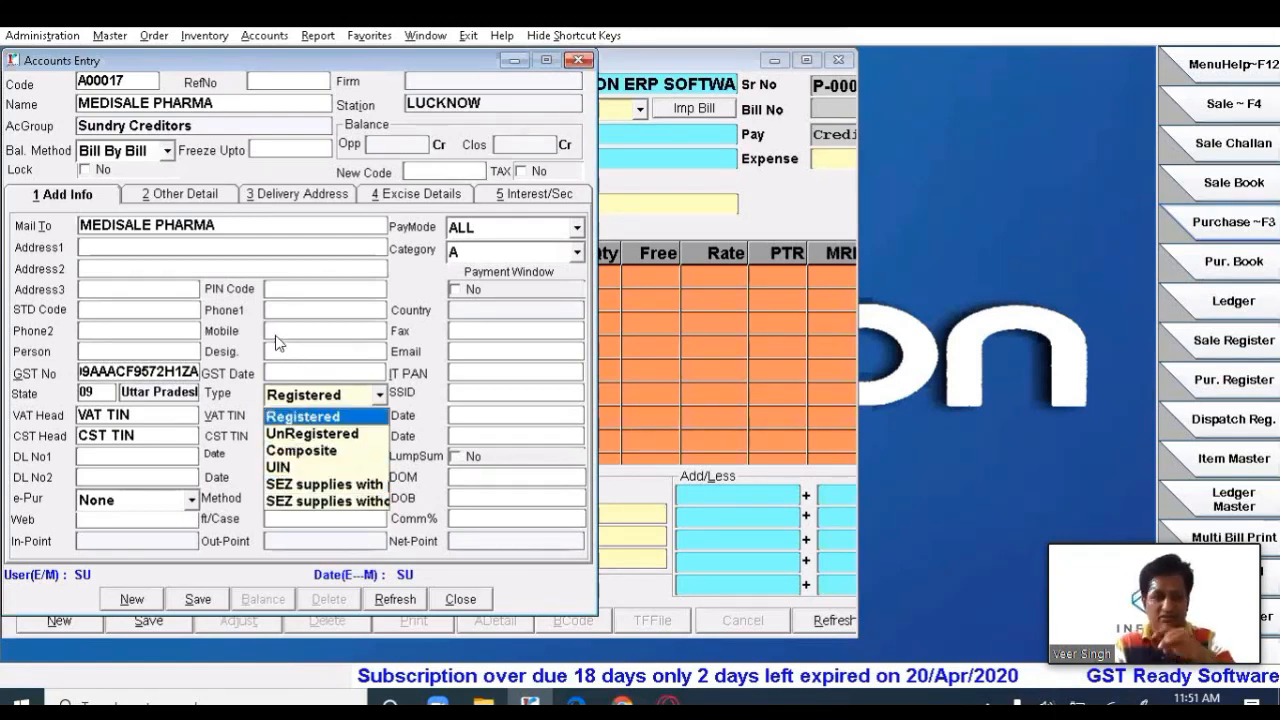
- Set the MEDISALE PHARMA account's GST registration type to Registered
{"action": "left_click", "coordinate": [305, 375]}
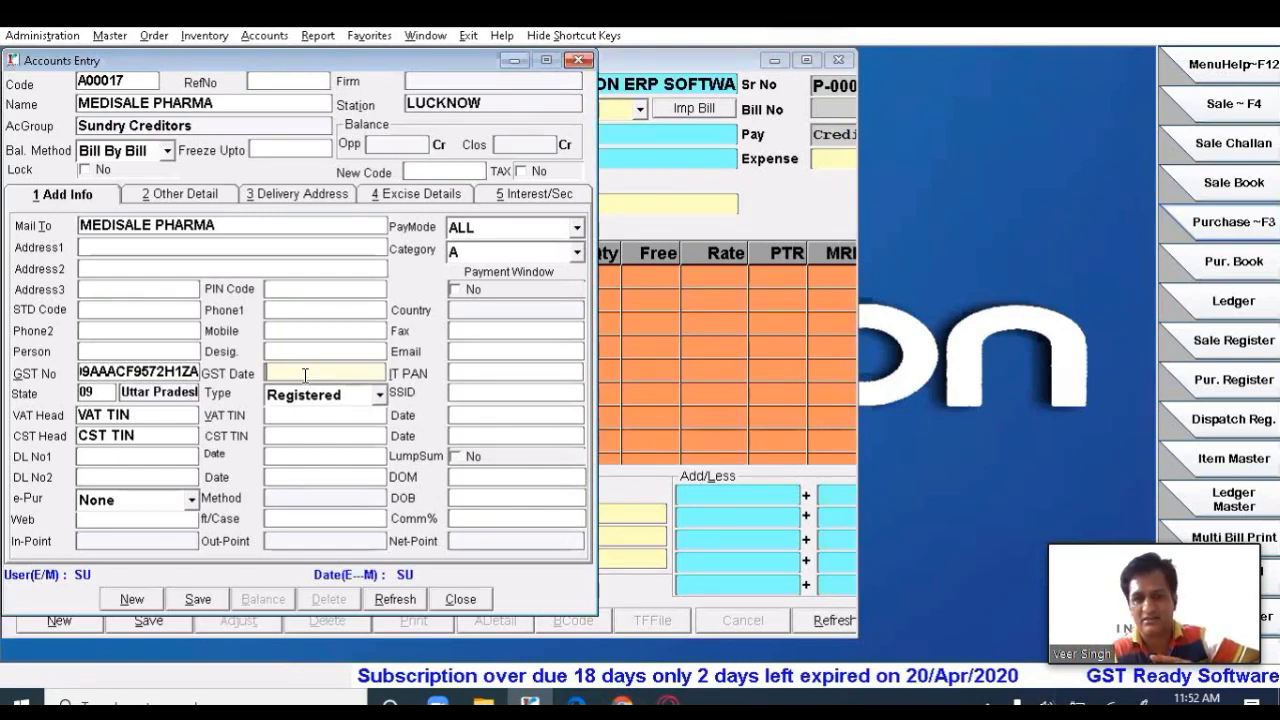
- Enter GST date 18/4/2020 and save the MEDISALE PHARMA supplier account
{"action": "type", "text": "18/4/"}
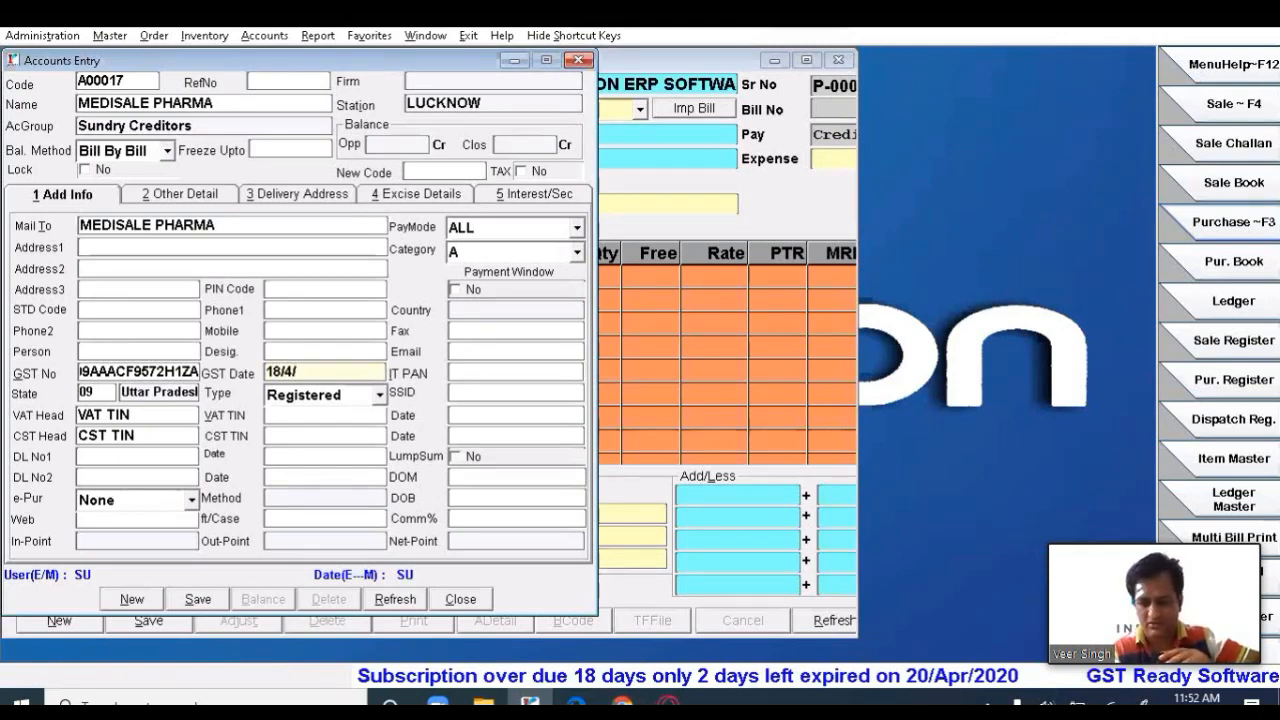
{"action": "type", "text": "2020"}
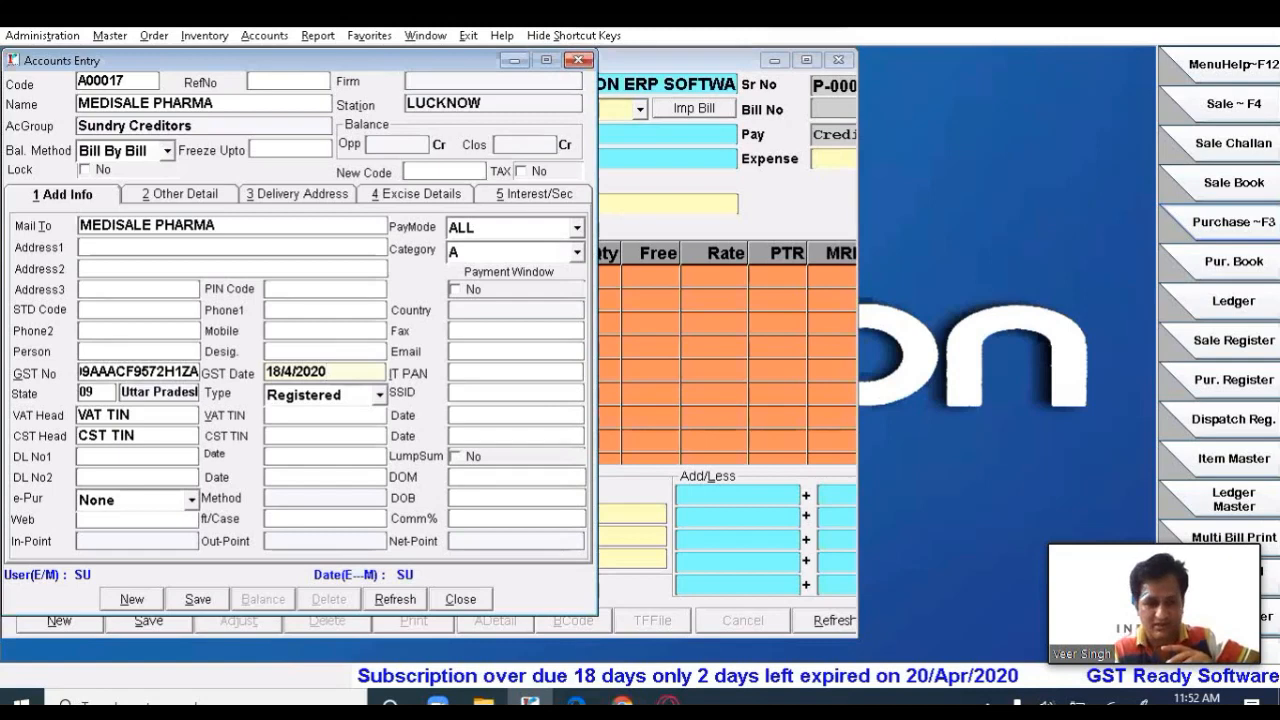
{"action": "key", "text": "Return"}
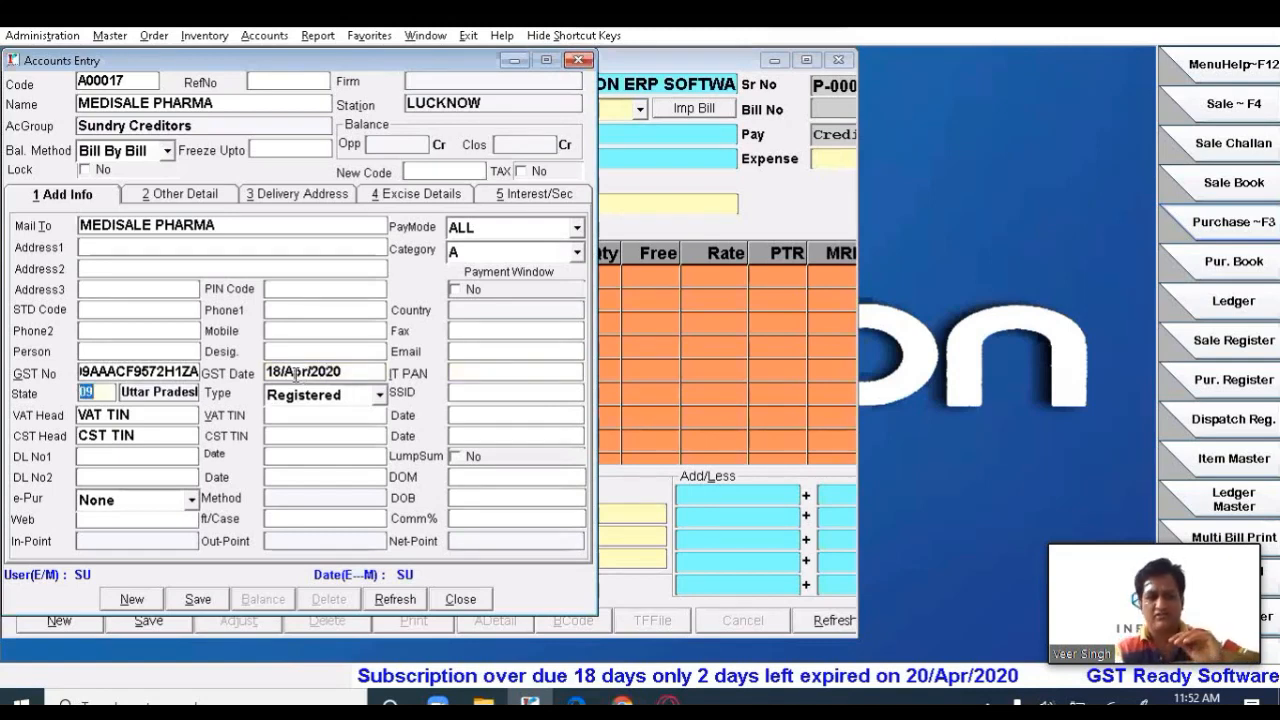
{"action": "left_click", "coordinate": [124, 437]}
{"action": "left_click", "coordinate": [124, 456]}
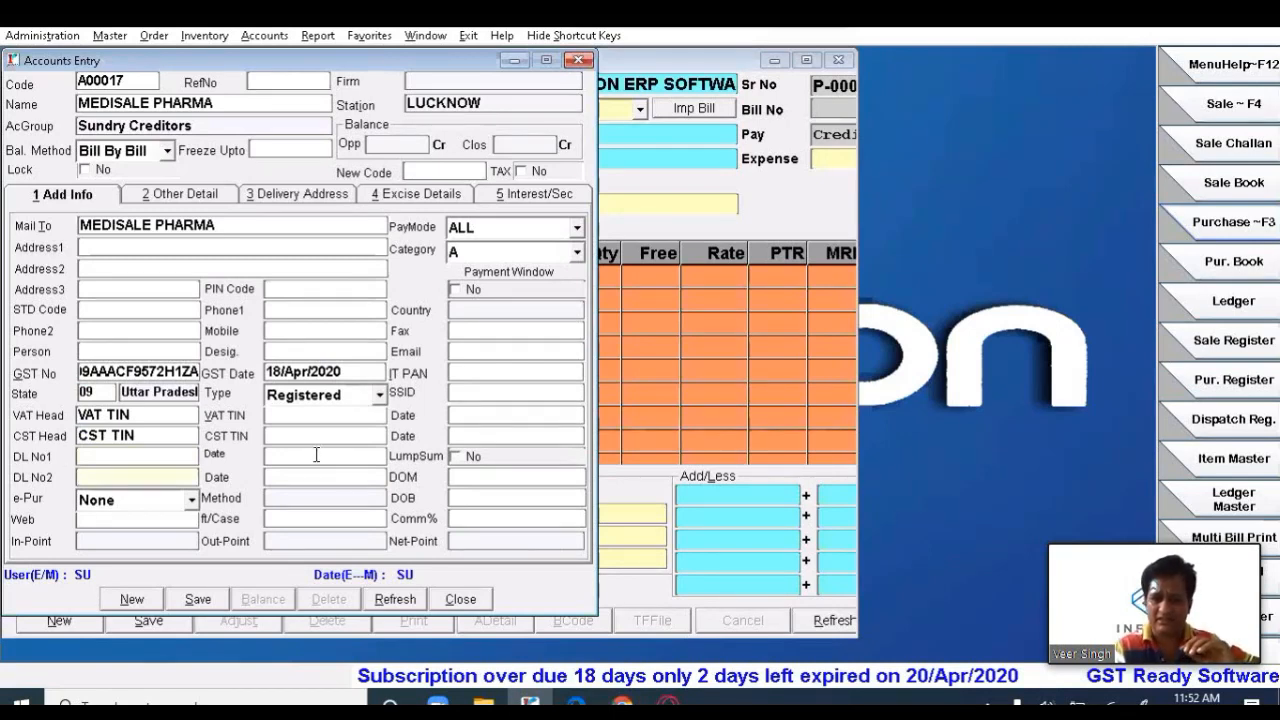
{"action": "left_click", "coordinate": [198, 600]}
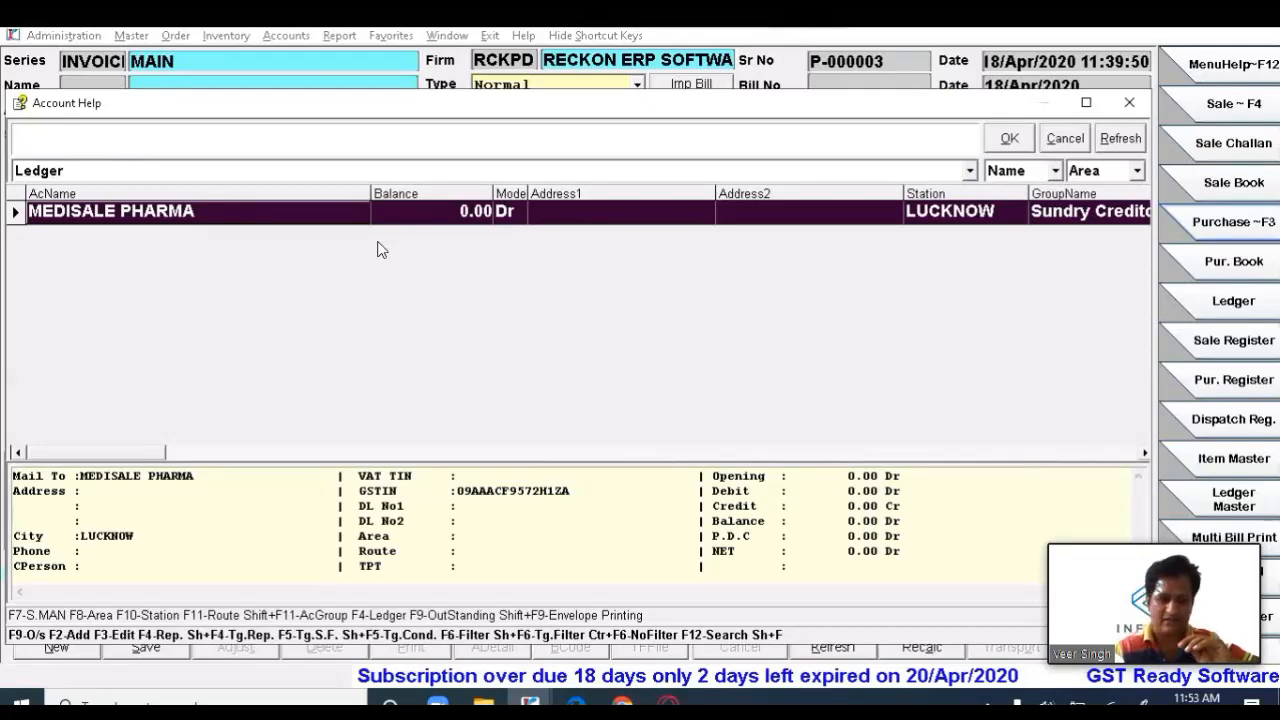
- Review the MEDISALE PHARMA account's other details and delivery address
{"action": "key", "text": "F3"}
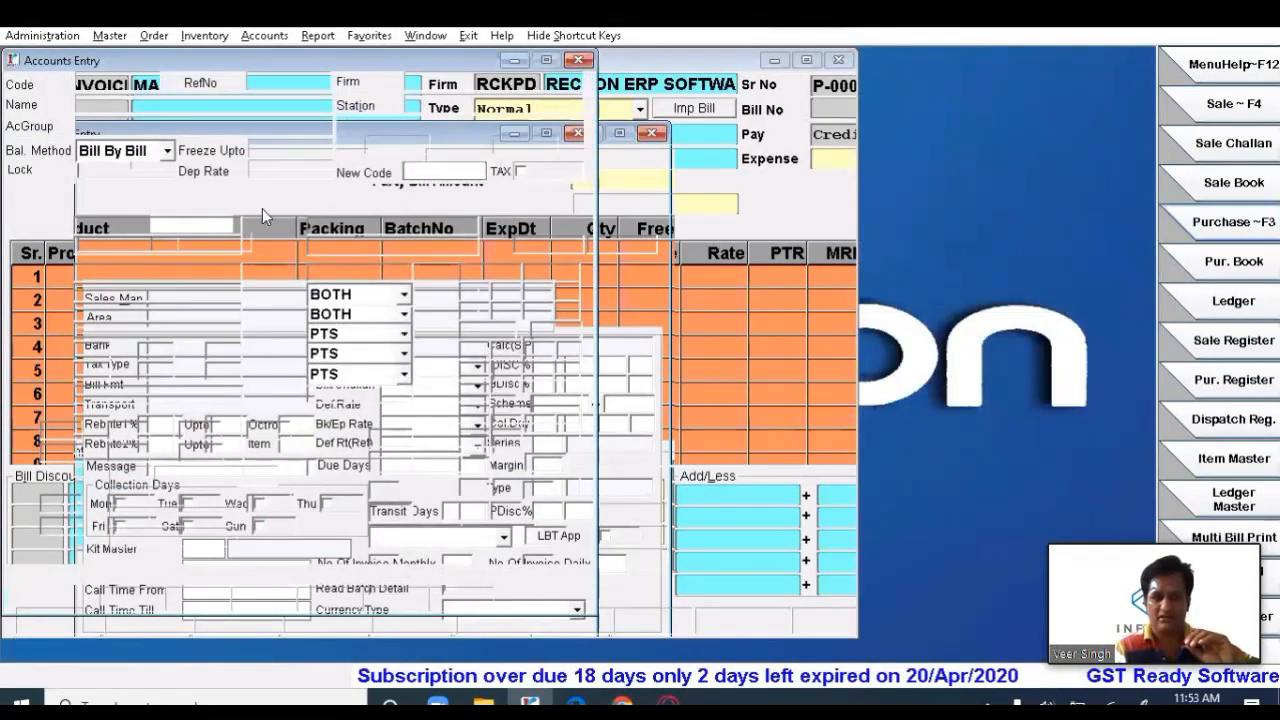
{"action": "left_click", "coordinate": [179, 194]}
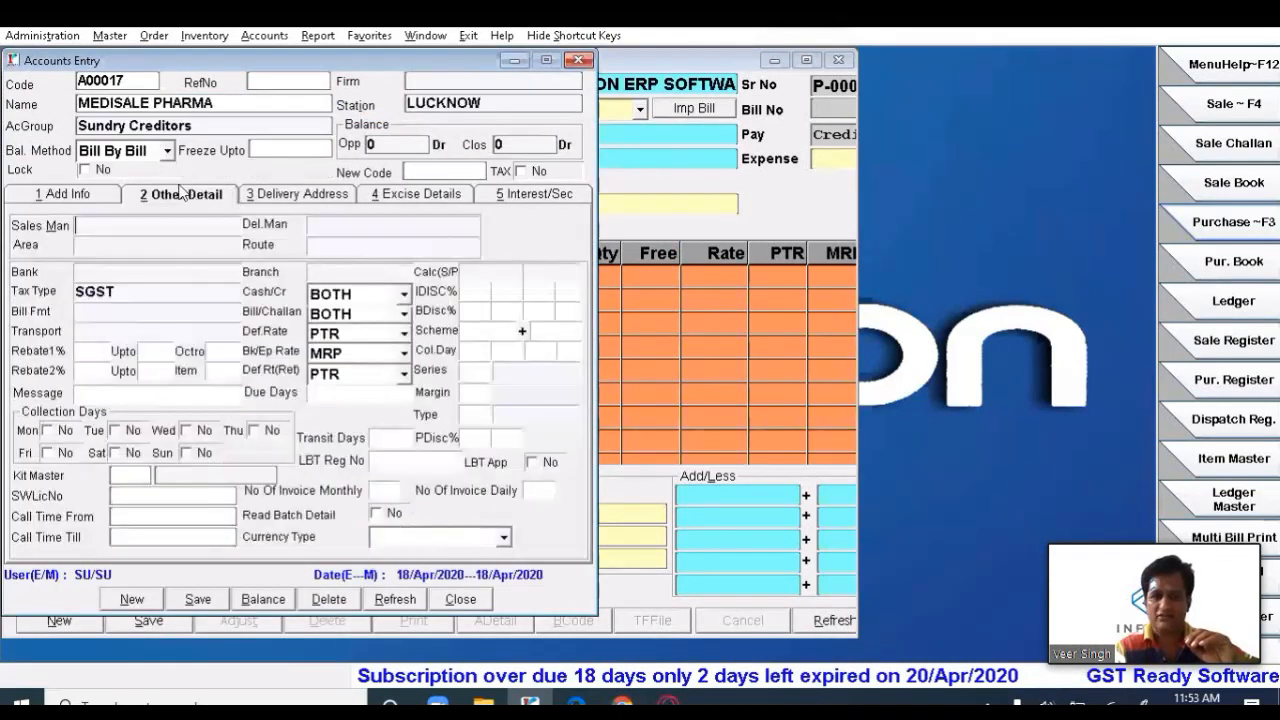
{"action": "left_click", "coordinate": [297, 195]}
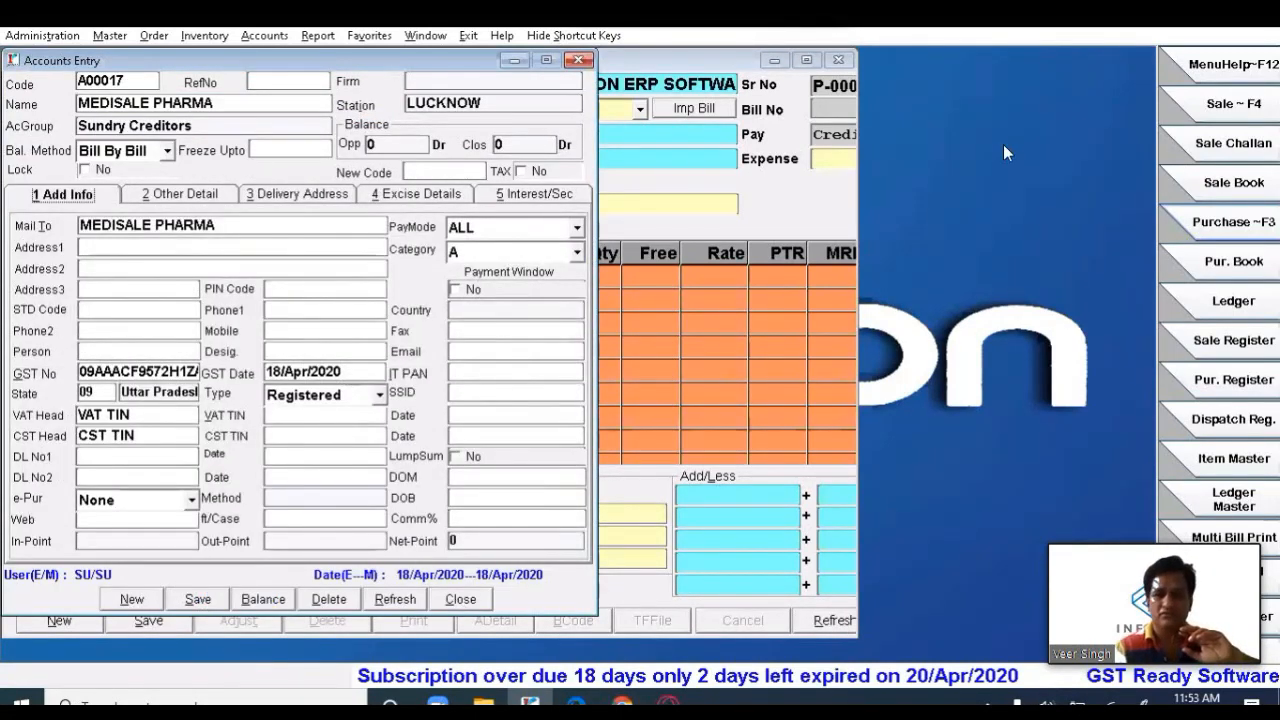
- Close the account record so MEDISALE PHARMA is the supplier on bill P-000003
{"action": "key", "text": "Escape"}
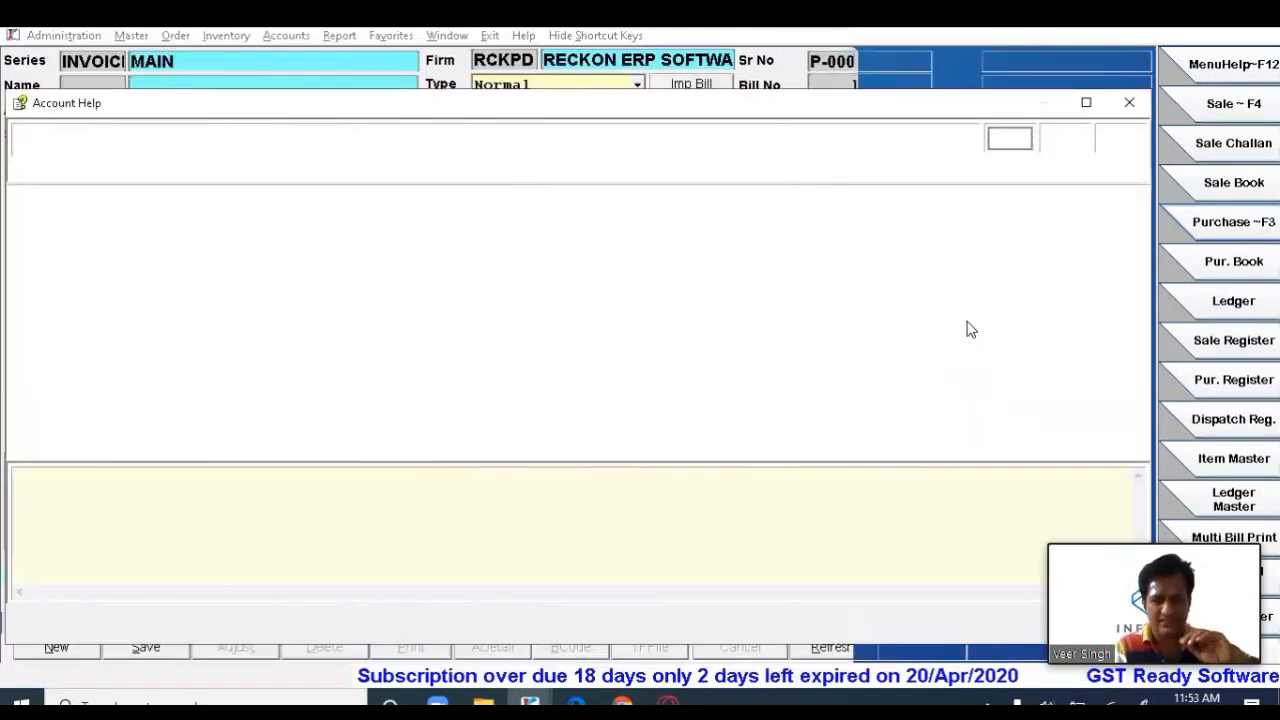
{"action": "key", "text": "Escape"}
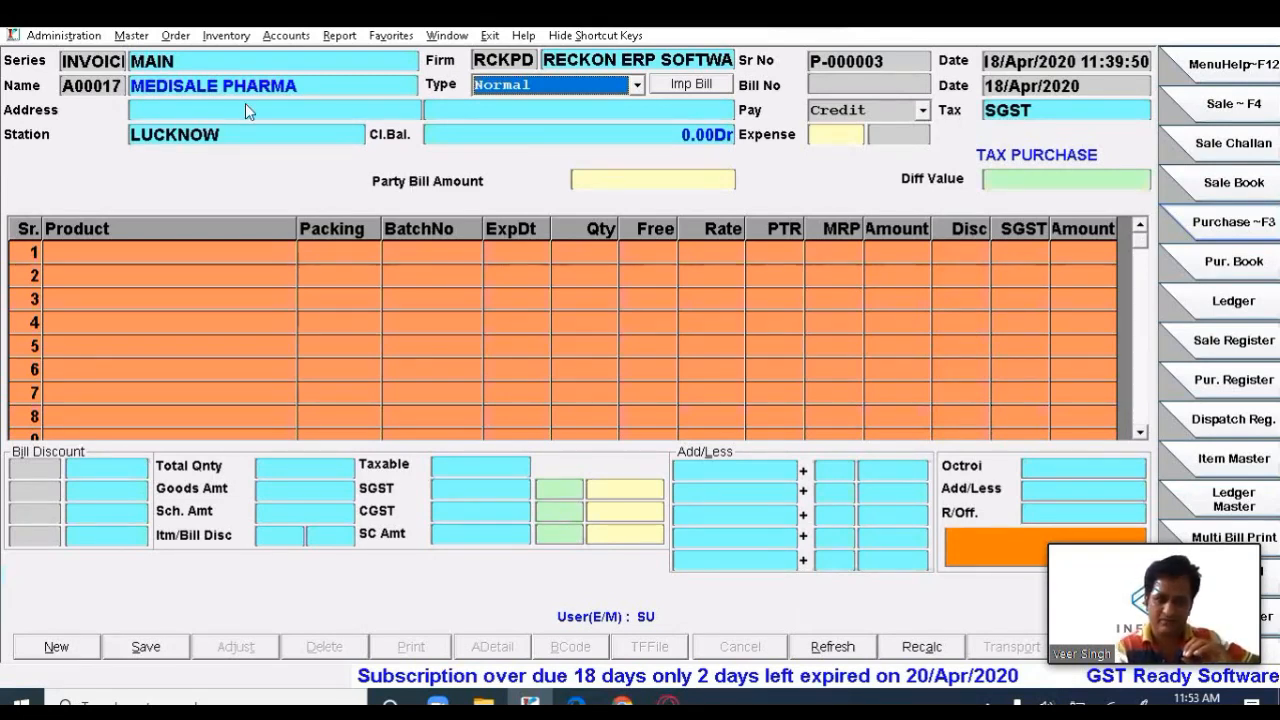
{"action": "left_click", "coordinate": [123, 88]}
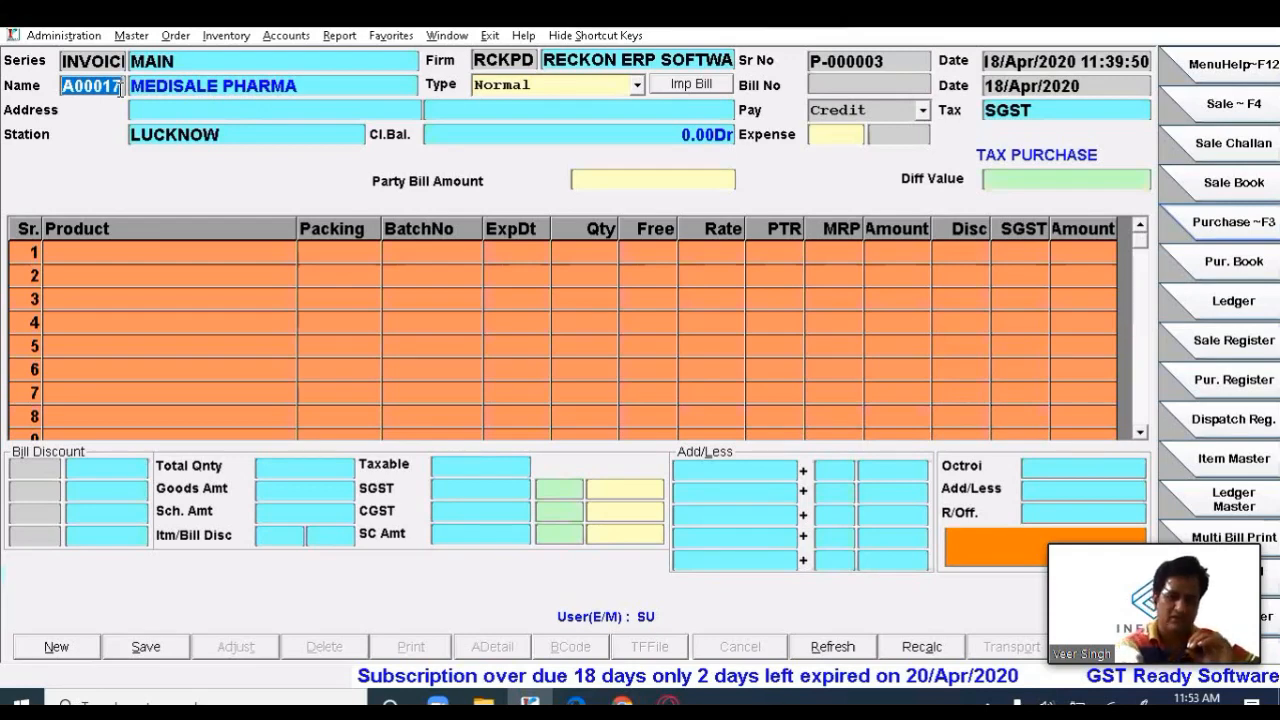
{"action": "key", "text": "F1"}
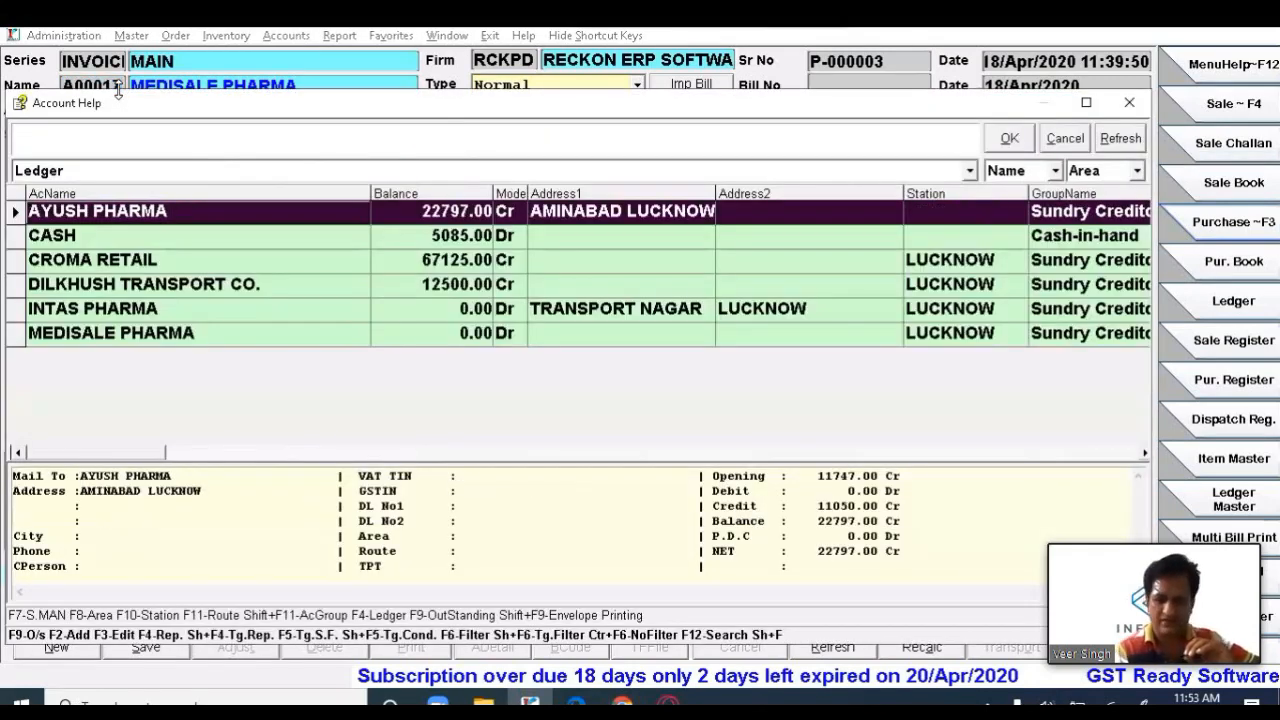
{"action": "key", "text": "Down"}
{"action": "key", "text": "Down"}
{"action": "key", "text": "Down"}
{"action": "key", "text": "Down"}
{"action": "key", "text": "Down"}
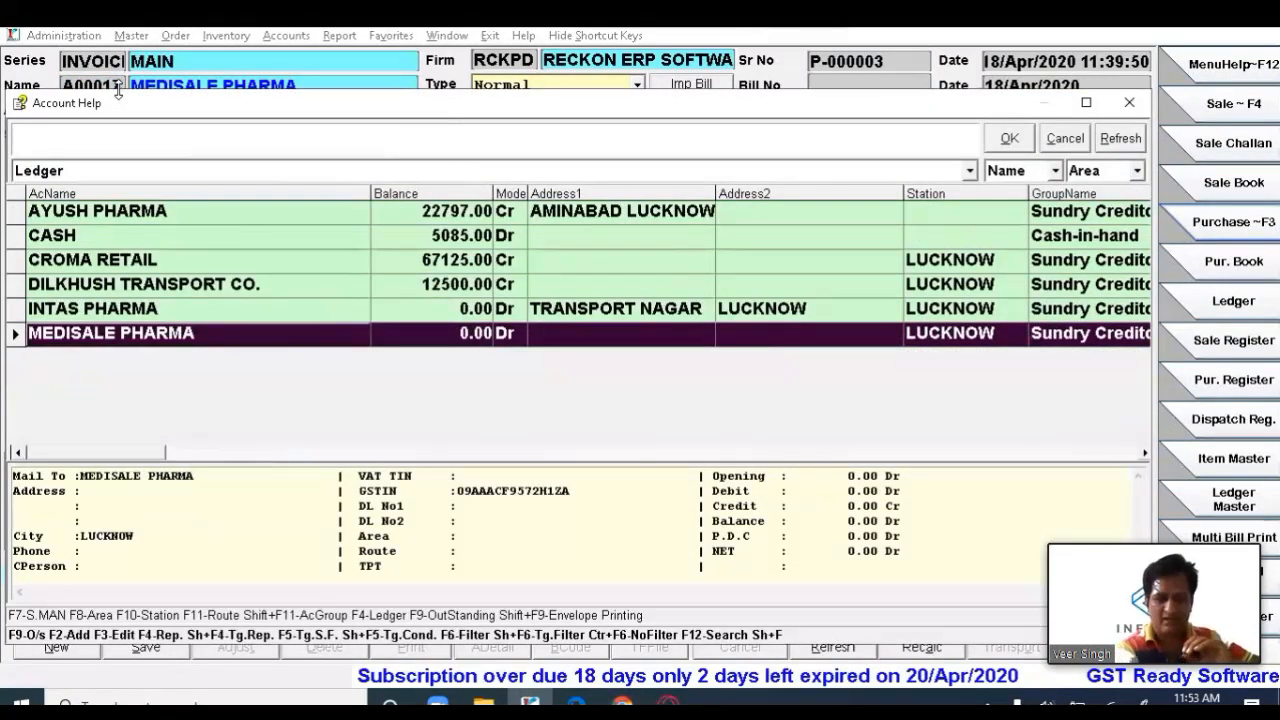
{"action": "key", "text": "F3"}
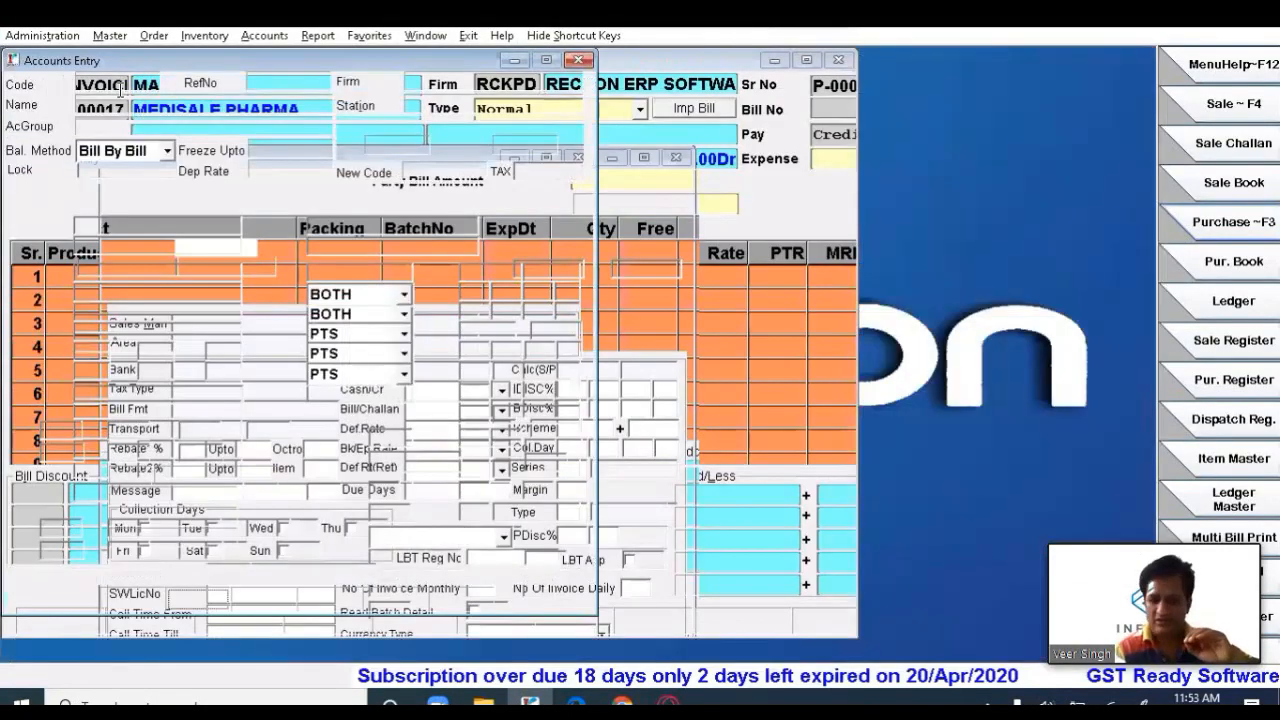
{"action": "key", "text": "Return"}
{"action": "key", "text": "Return"}
{"action": "key", "text": "Return"}
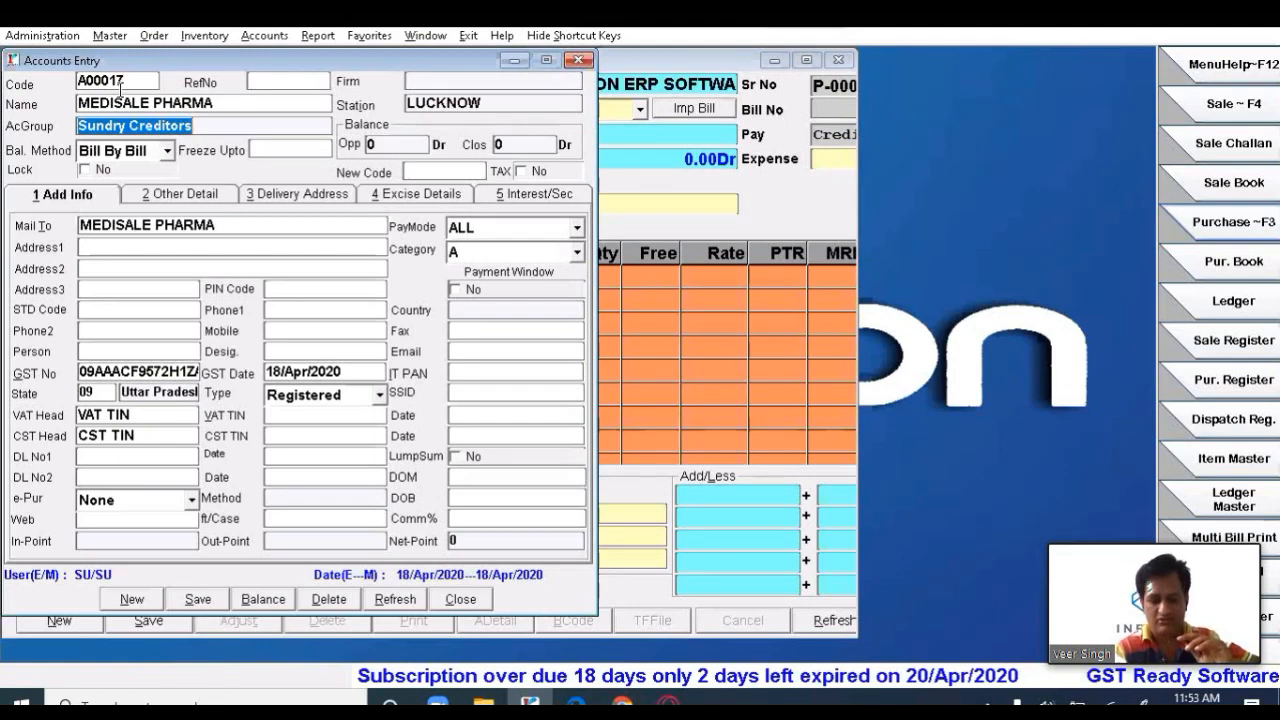
{"action": "key", "text": "Return"}
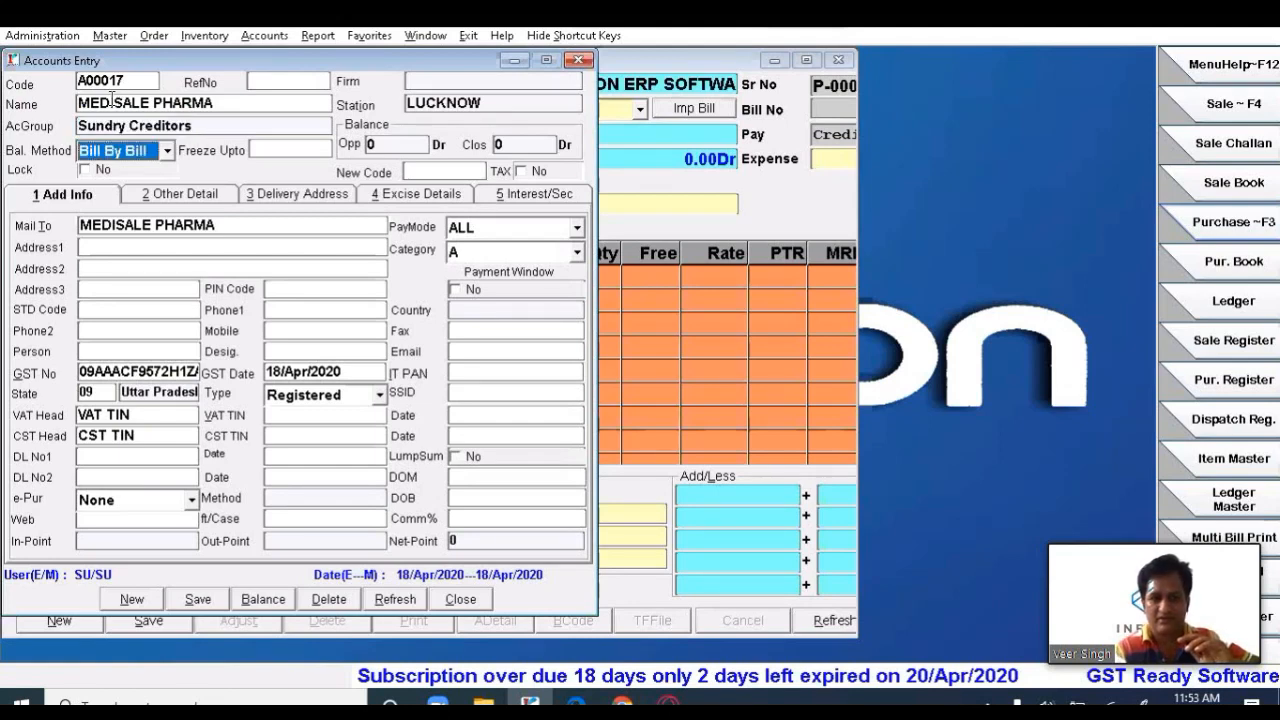
{"action": "left_click", "coordinate": [126, 249]}
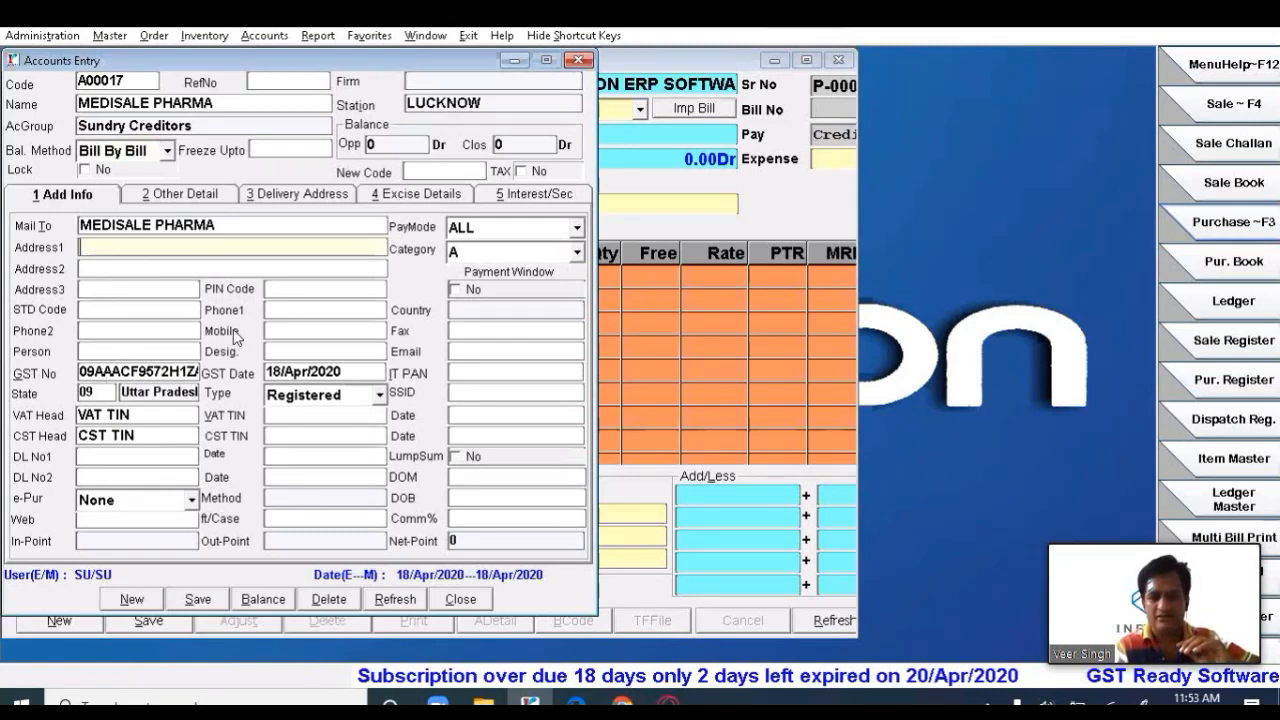
{"action": "left_click", "coordinate": [110, 457]}
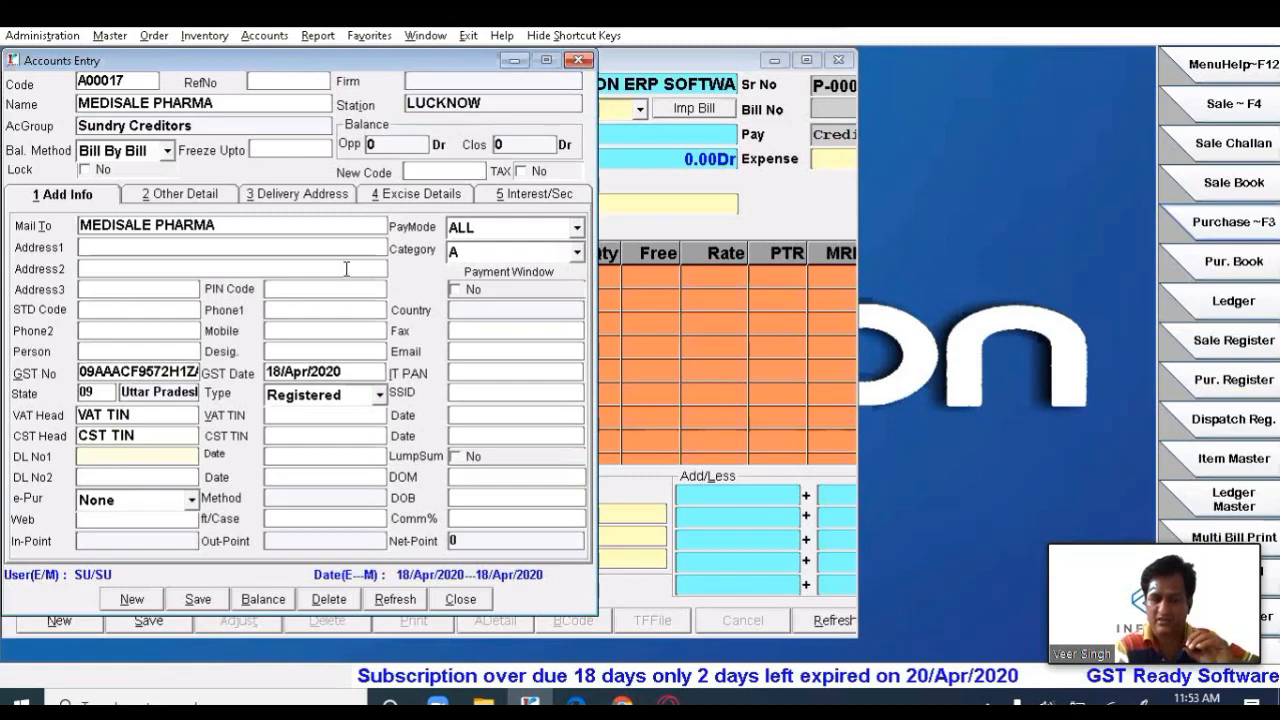
{"action": "left_click", "coordinate": [198, 598]}
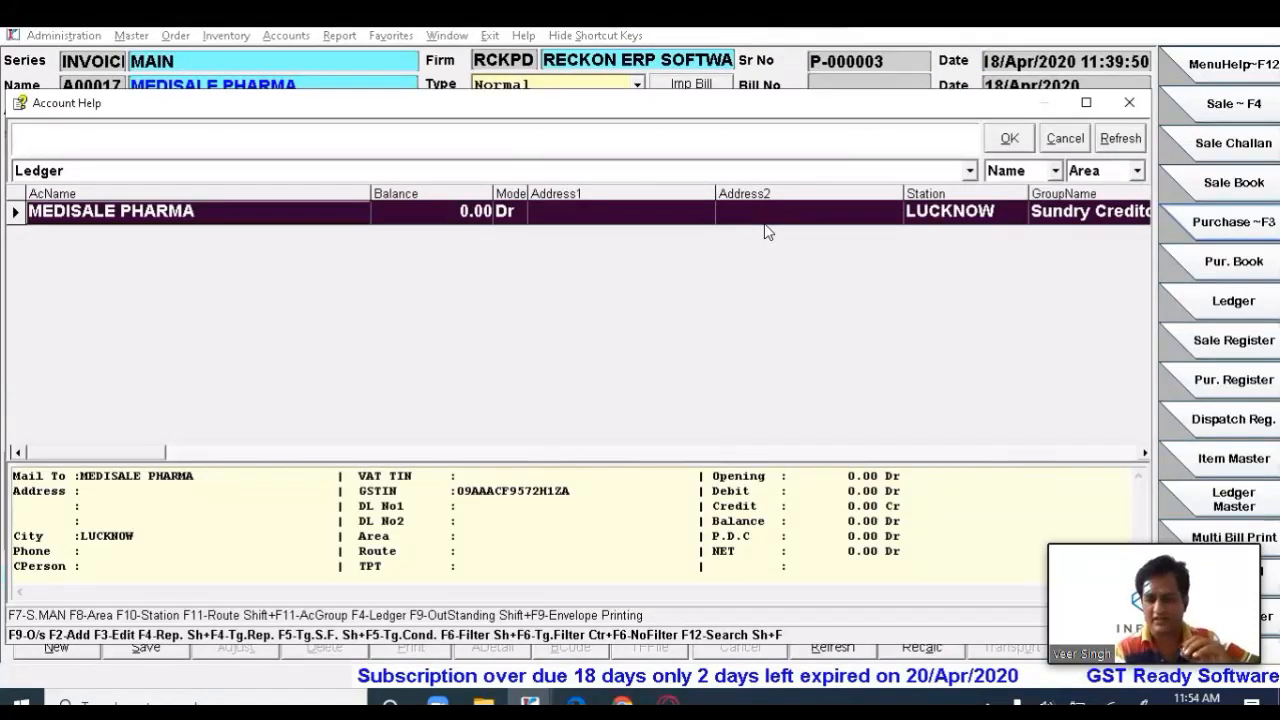
{"action": "key", "text": "Return"}
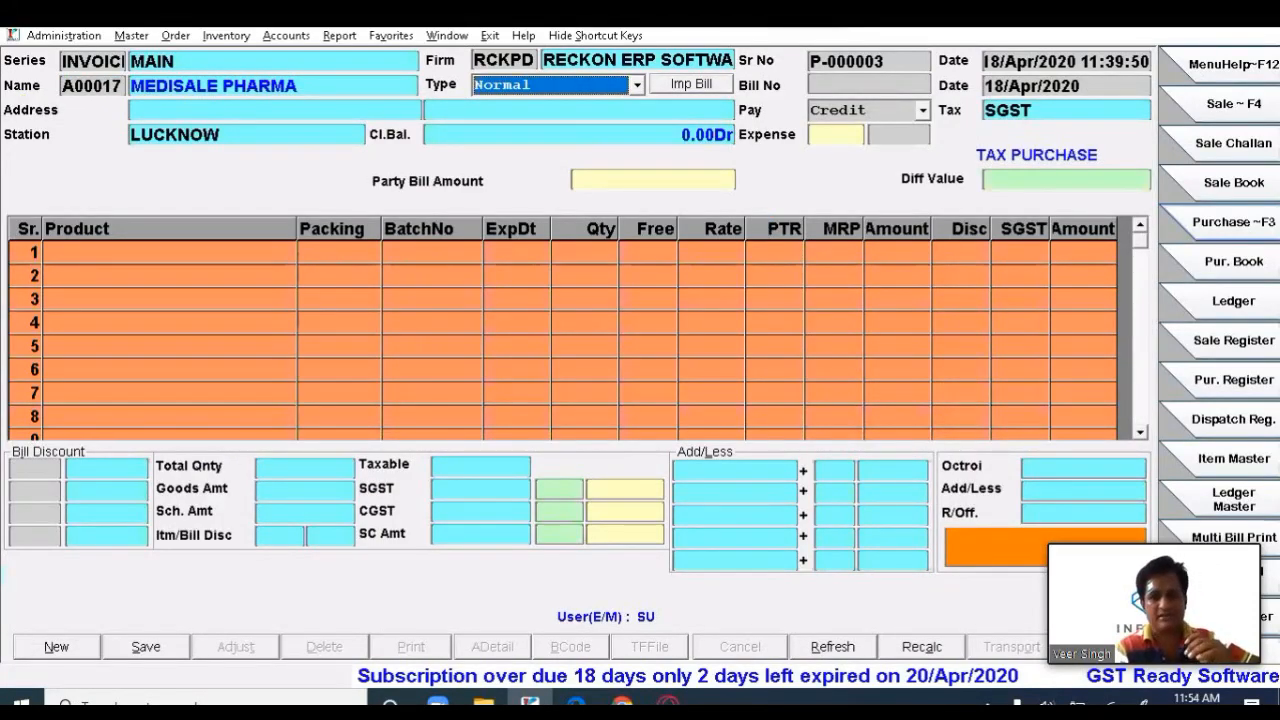
{"action": "left_click", "coordinate": [631, 87]}
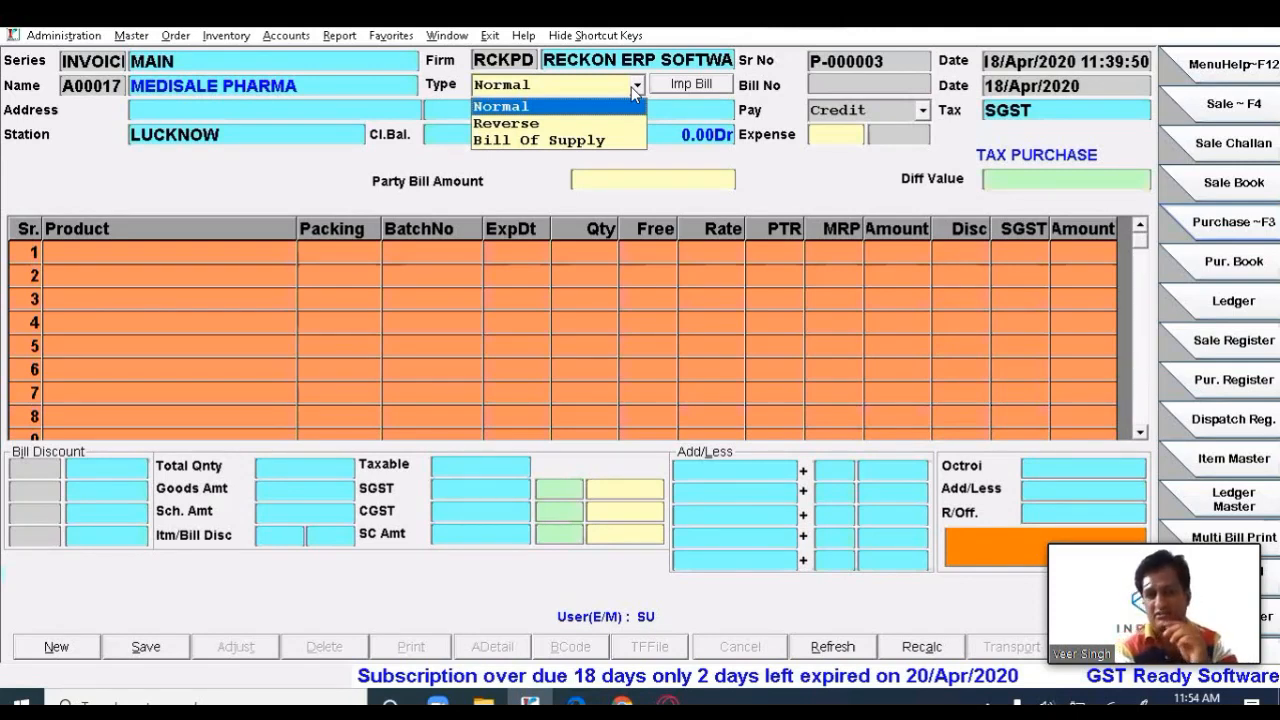
{"action": "left_click", "coordinate": [631, 87]}
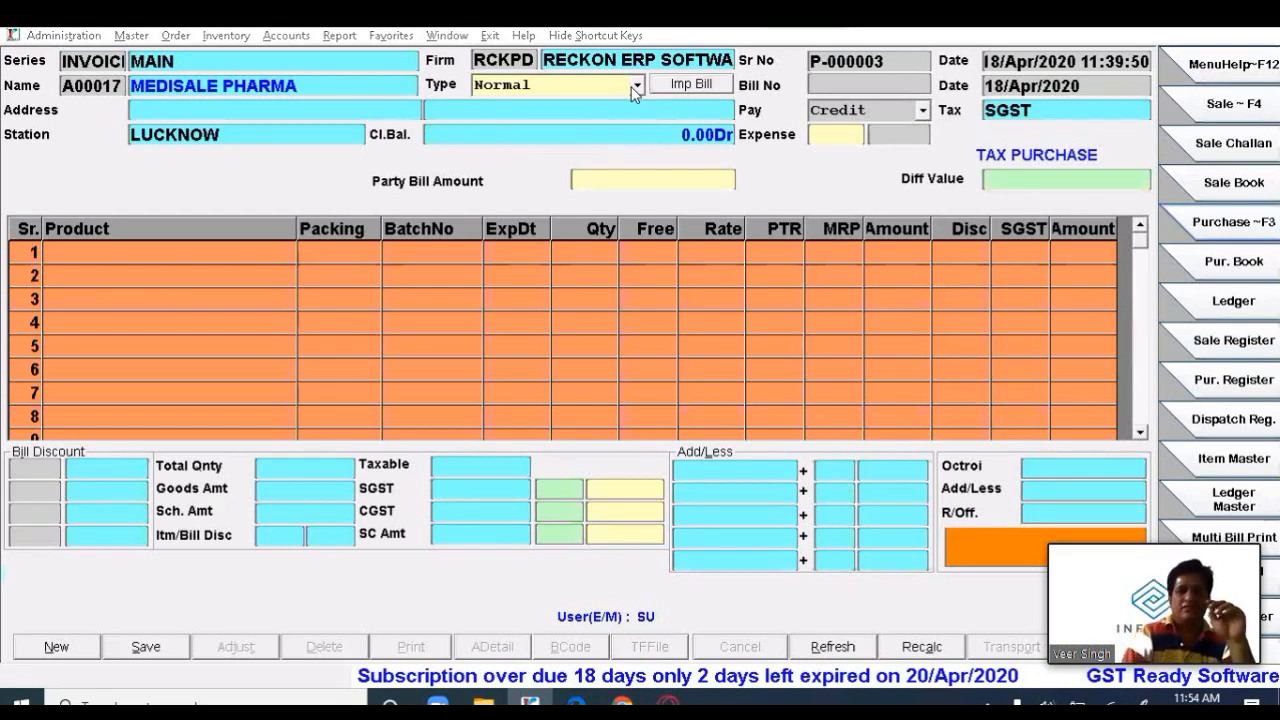
{"action": "key", "text": "Return"}
{"action": "key", "text": "Return"}
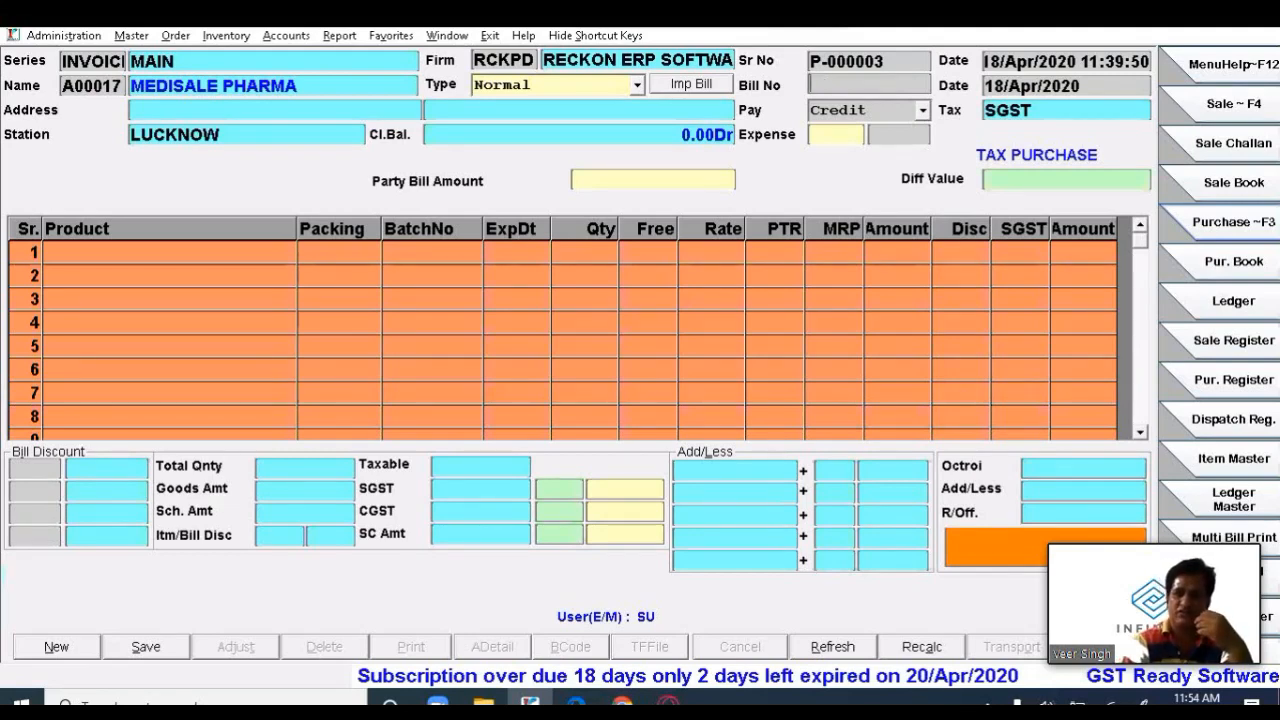
- Enter the supplier's bill number and a bill date of 17/Apr/2020
{"action": "type", "text": "15152455"}
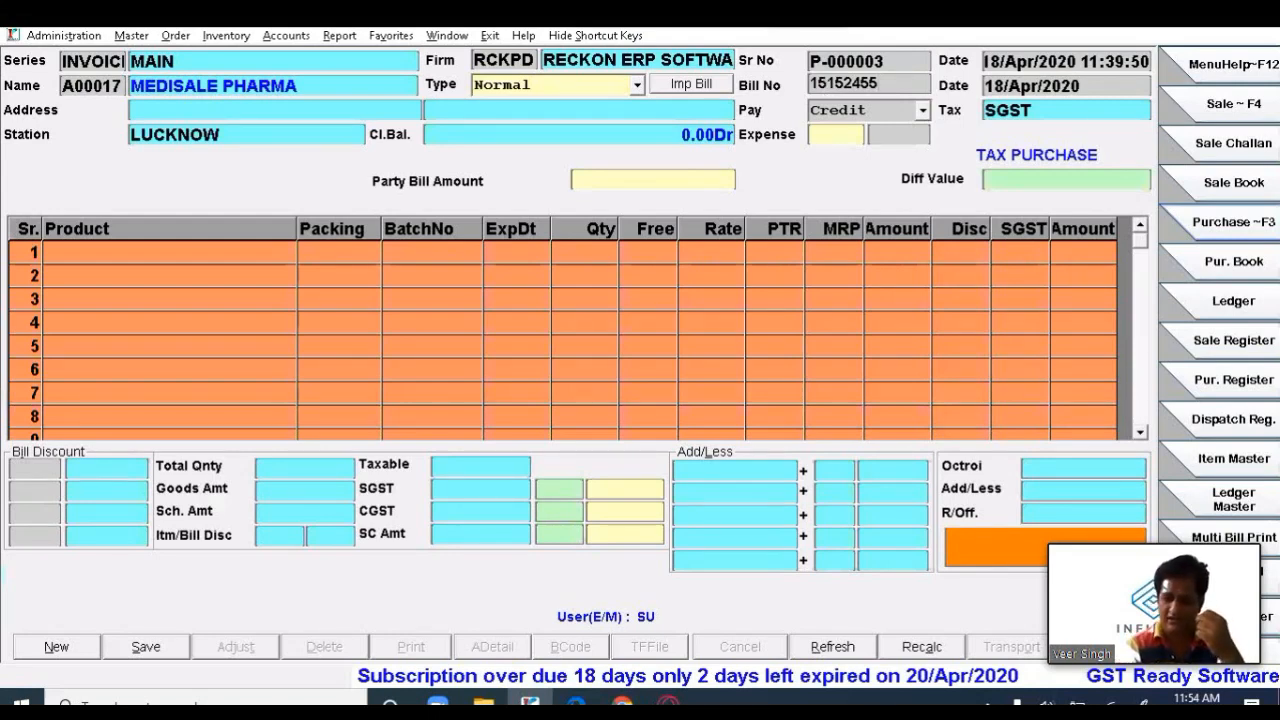
{"action": "key", "text": "Return"}
{"action": "type", "text": "17/"}
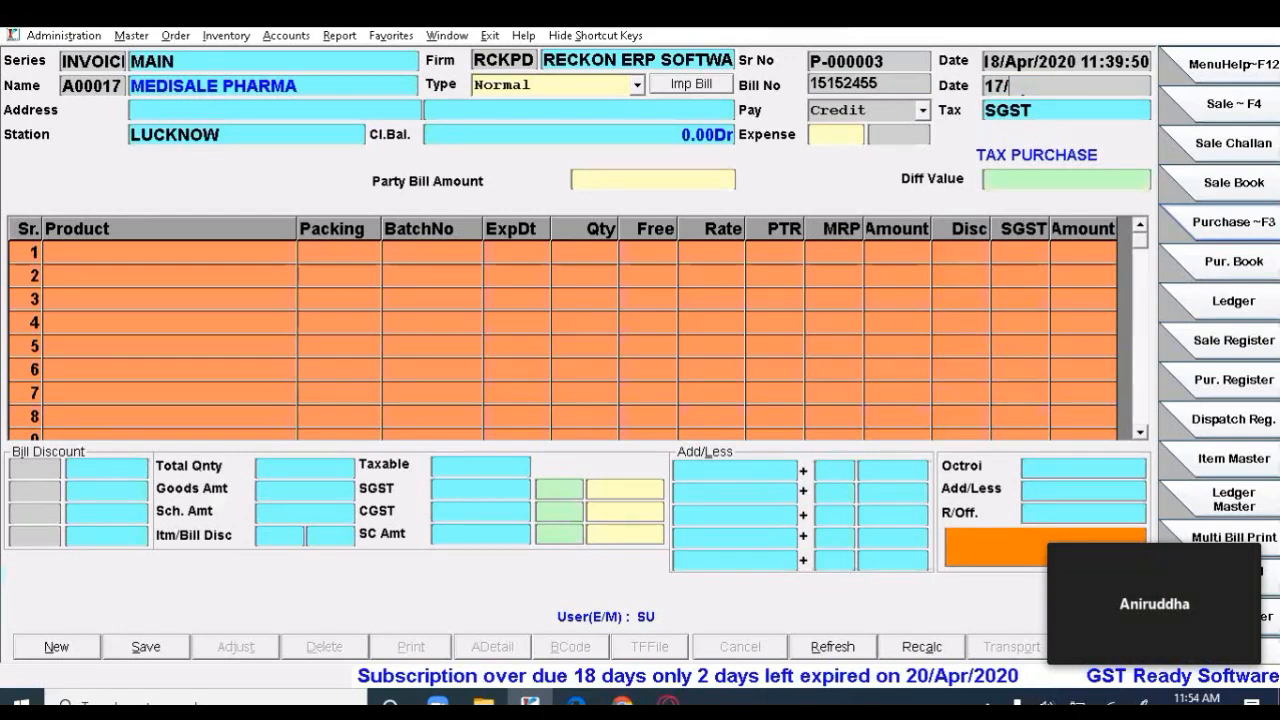
{"action": "type", "text": "4/2020"}
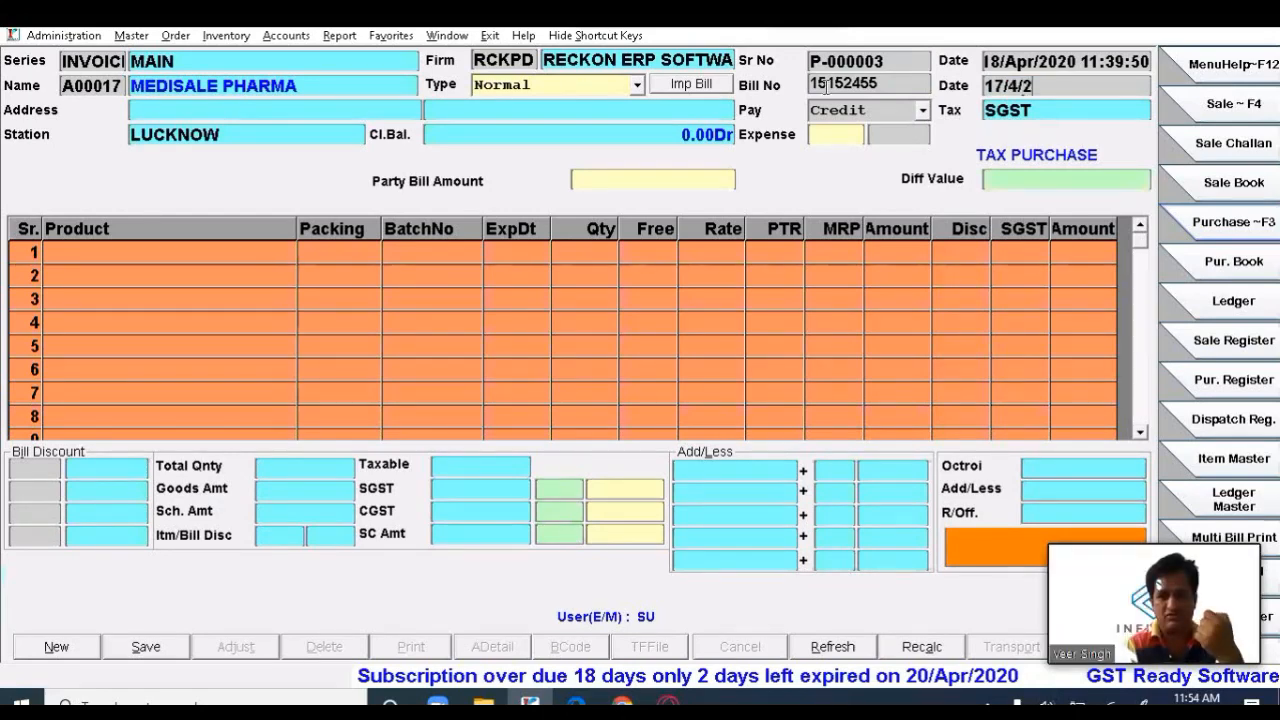
{"action": "key", "text": "Return"}
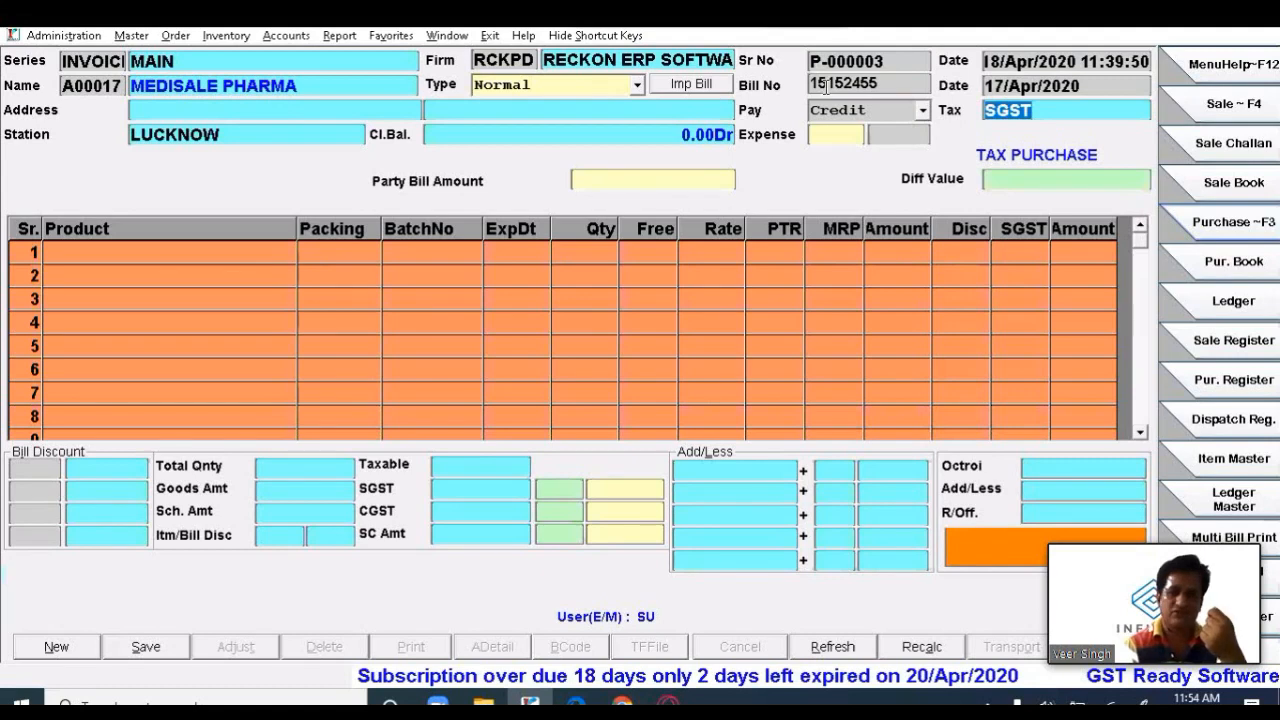
- Keep the invoice's payment mode as Credit
{"action": "key", "text": "Return"}
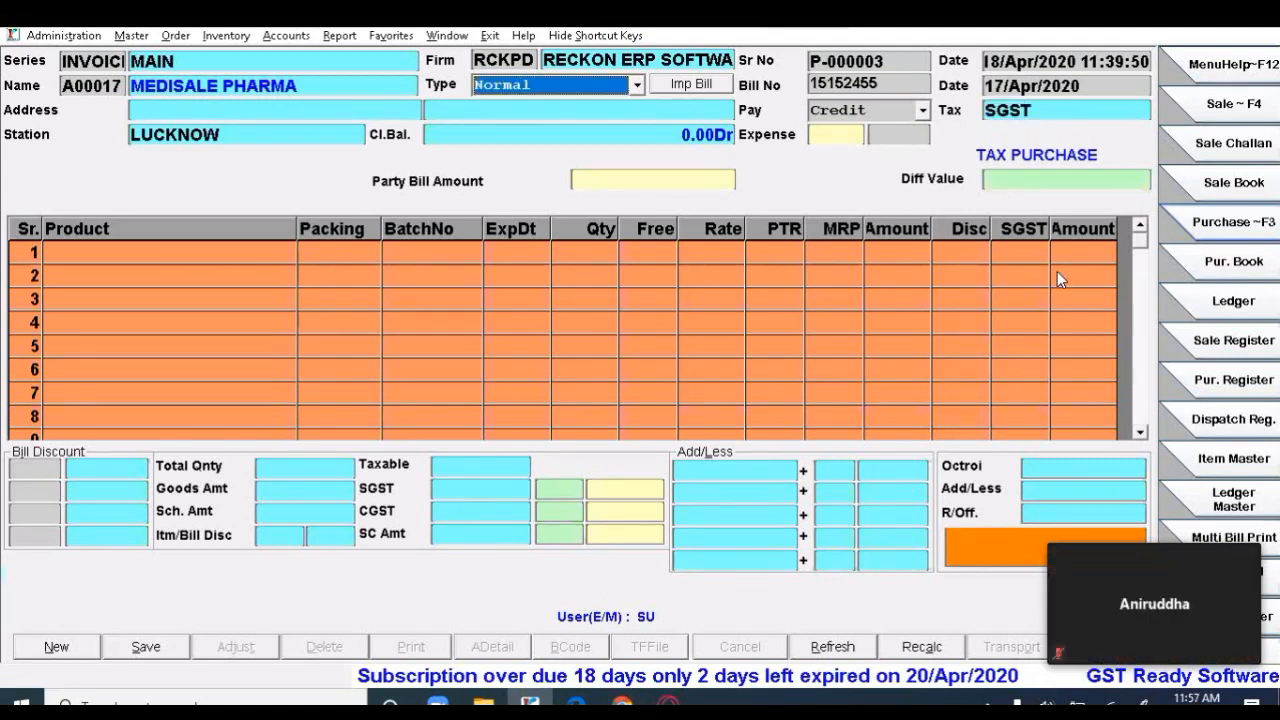
{"action": "left_click", "coordinate": [900, 85]}
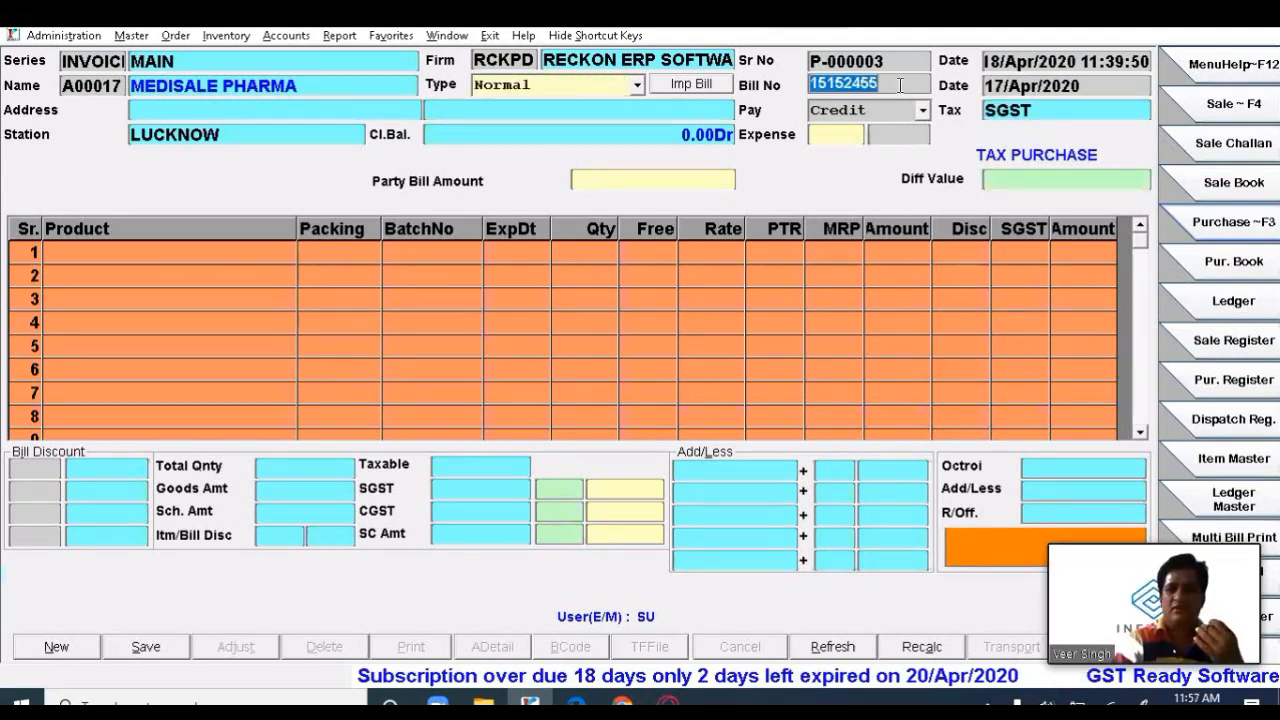
{"action": "key", "text": "Return"}
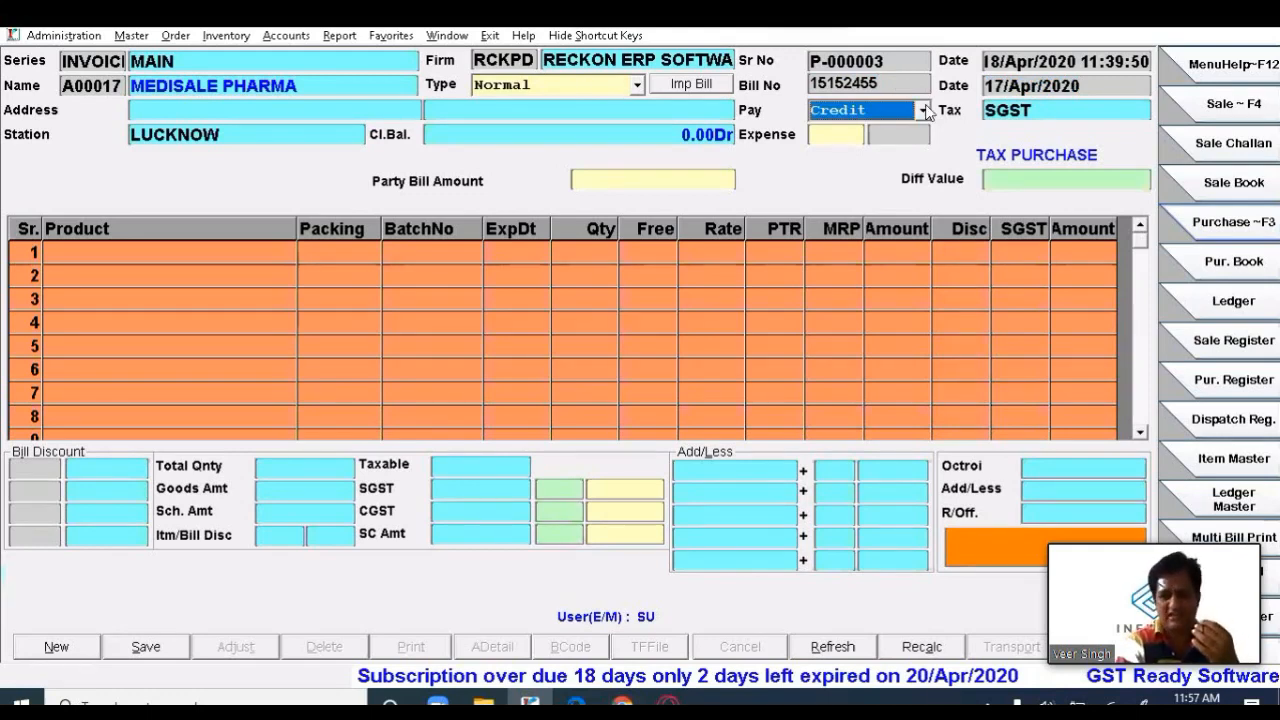
{"action": "left_click", "coordinate": [923, 110]}
{"action": "left_click", "coordinate": [923, 110]}
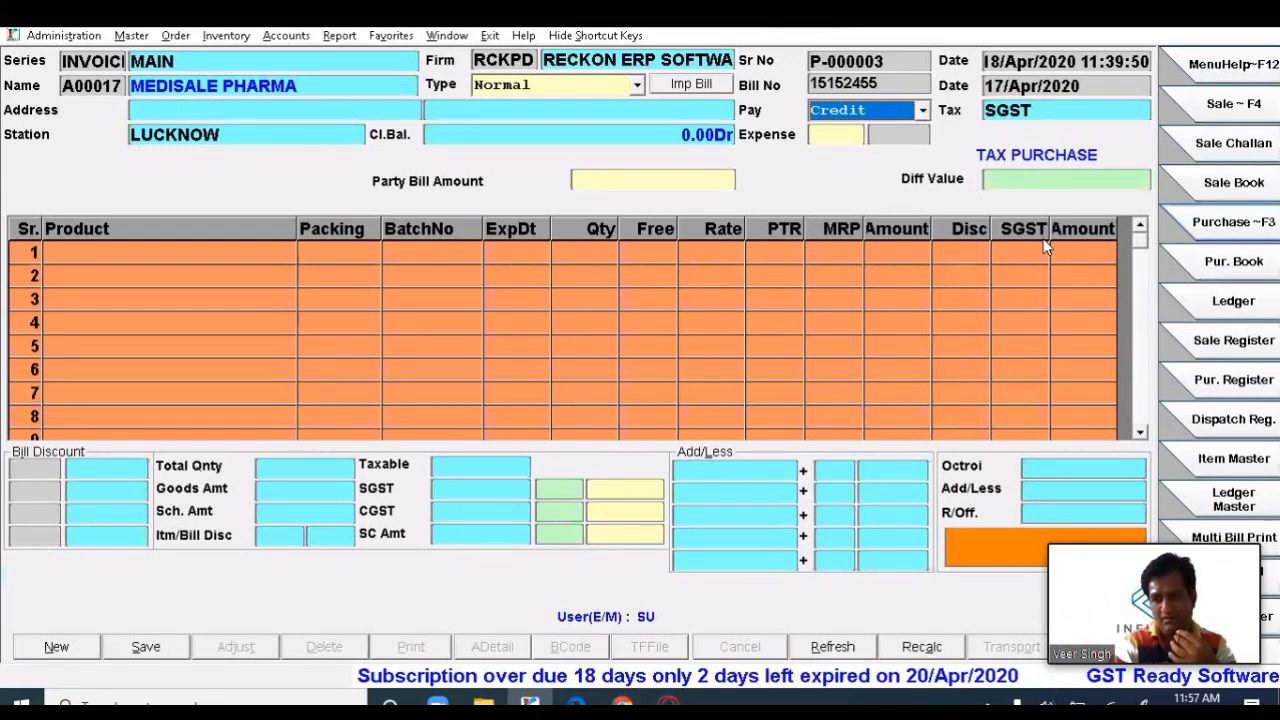
- Open the invoice's tax type list and compare the SGST and IGST options
{"action": "left_click", "coordinate": [1071, 111]}
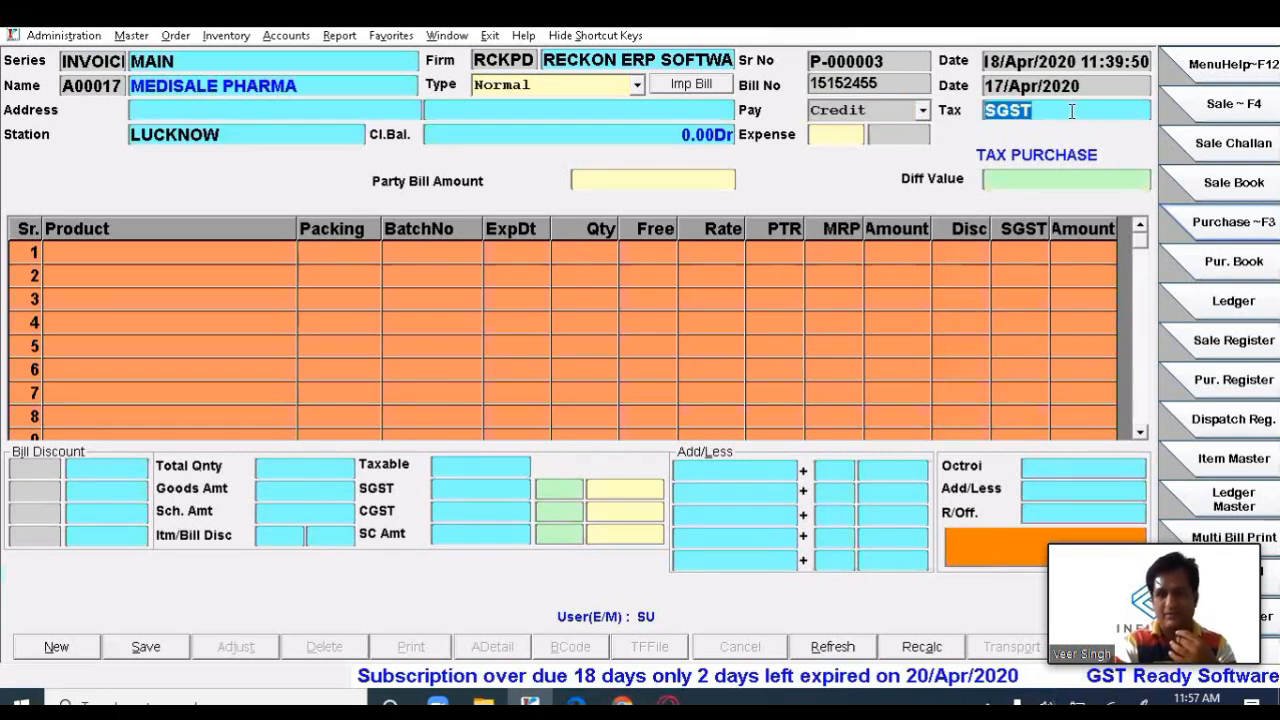
{"action": "key", "text": "Return"}
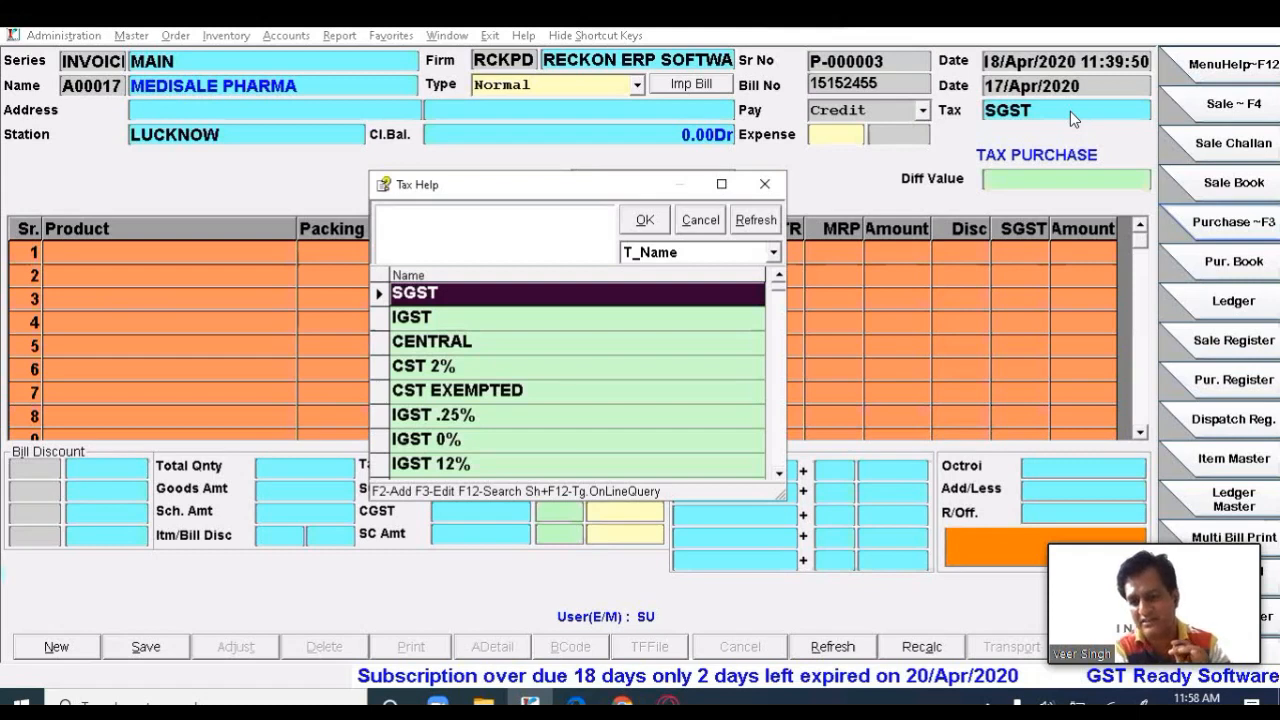
{"action": "key", "text": "Down"}
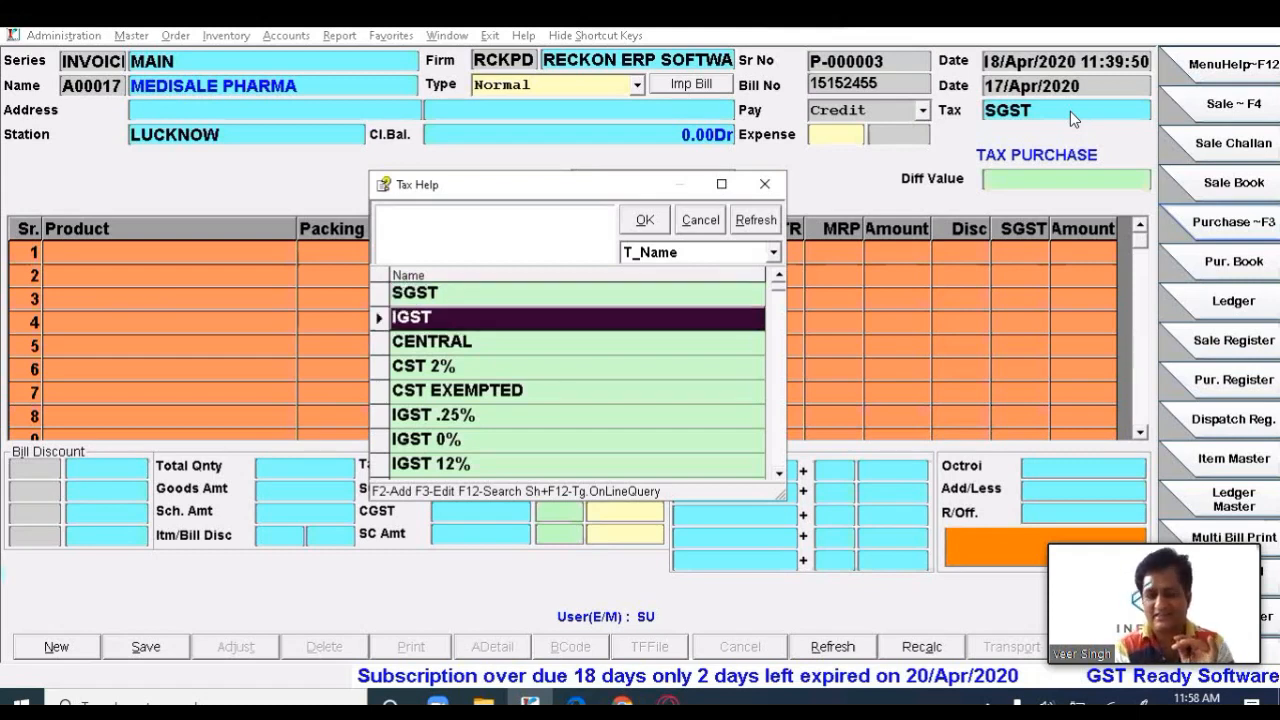
{"action": "key", "text": "Up"}
{"action": "key", "text": "Down"}
{"action": "key", "text": "Up"}
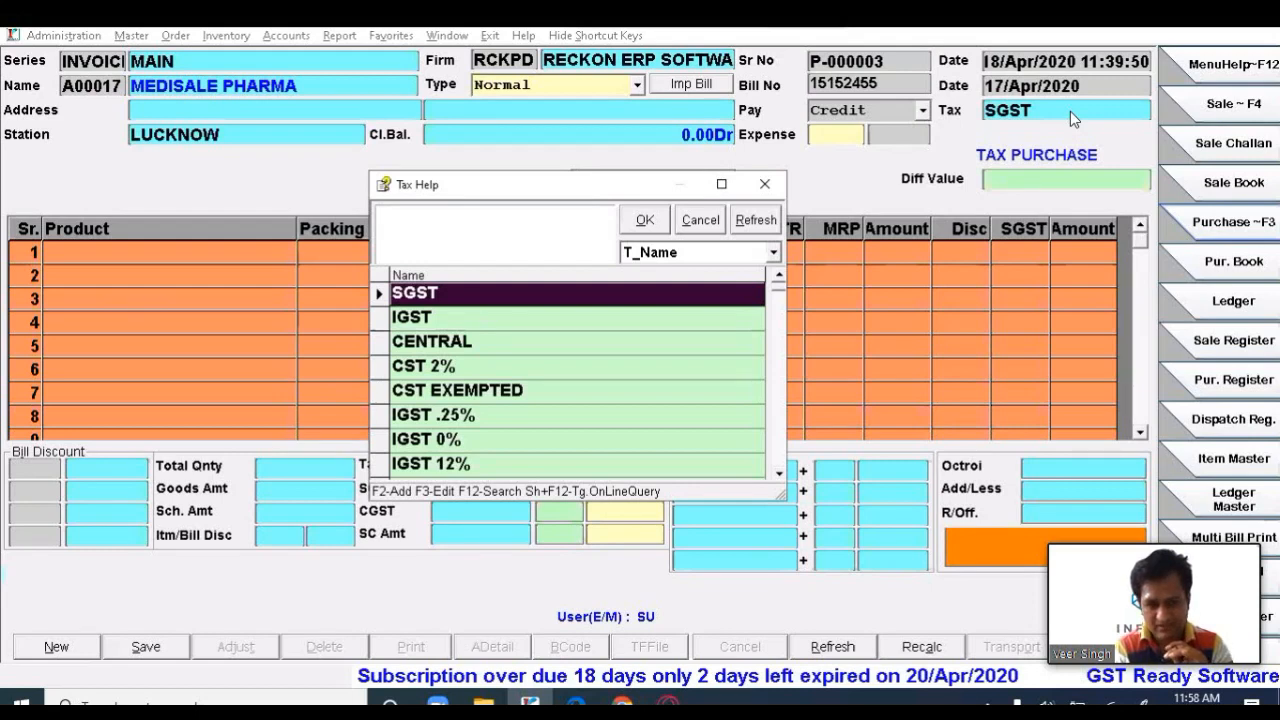
{"action": "key", "text": "Down"}
{"action": "key", "text": "Up"}
{"action": "key", "text": "Down"}
{"action": "key", "text": "Up"}
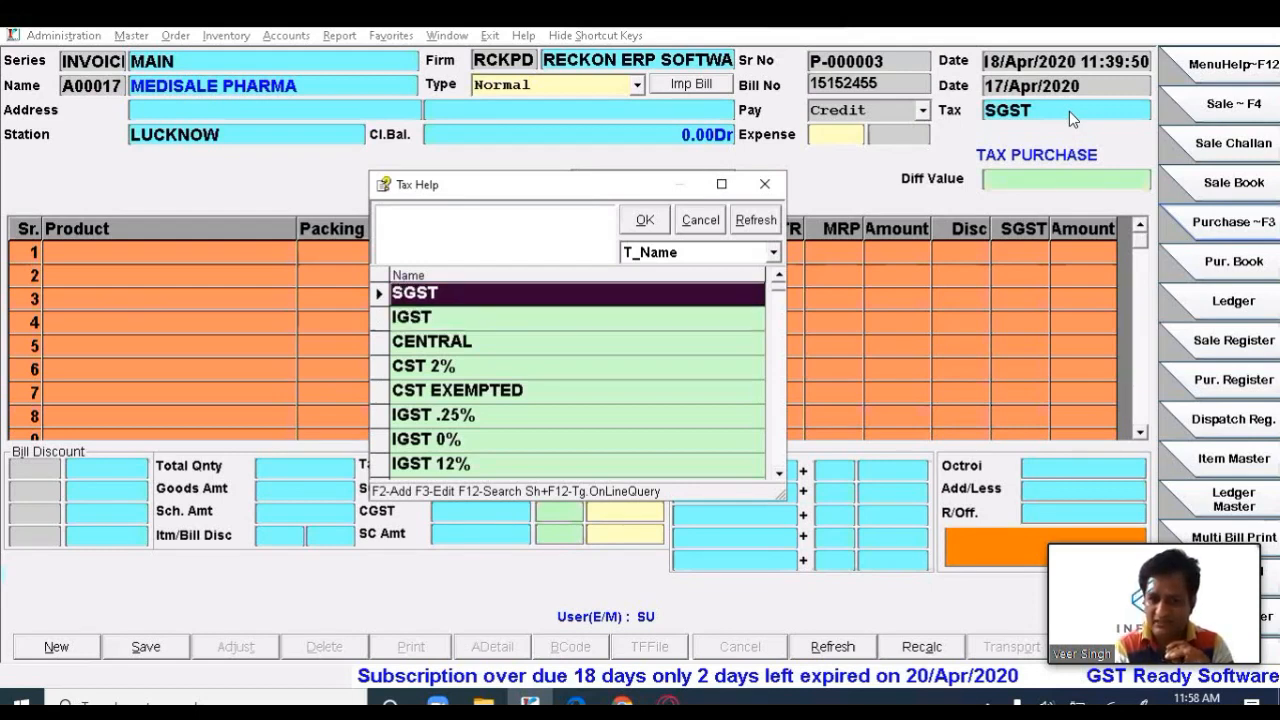
{"action": "key", "text": "Down"}
{"action": "key", "text": "Up"}
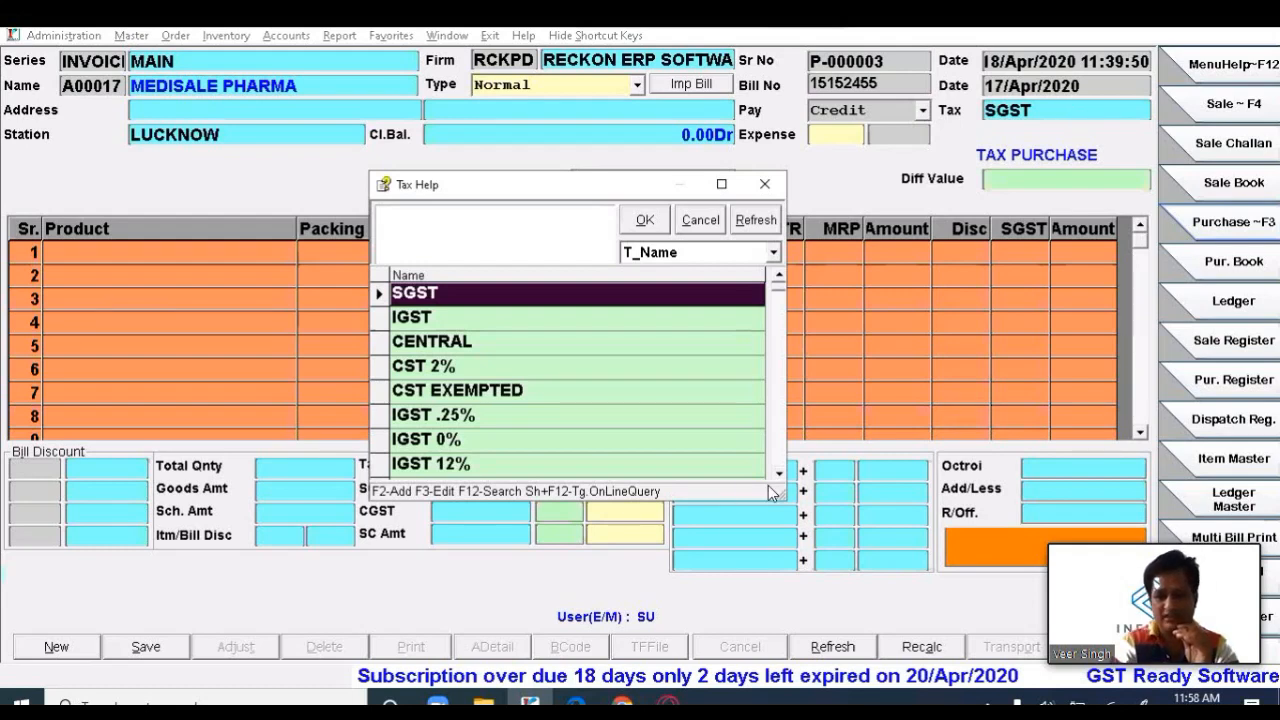
- Enlarge the Tax Help list and browse the IGST, LOCAL and SGST rate options
{"action": "left_click_drag", "start_coordinate": [777, 495], "coordinate": [958, 641]}
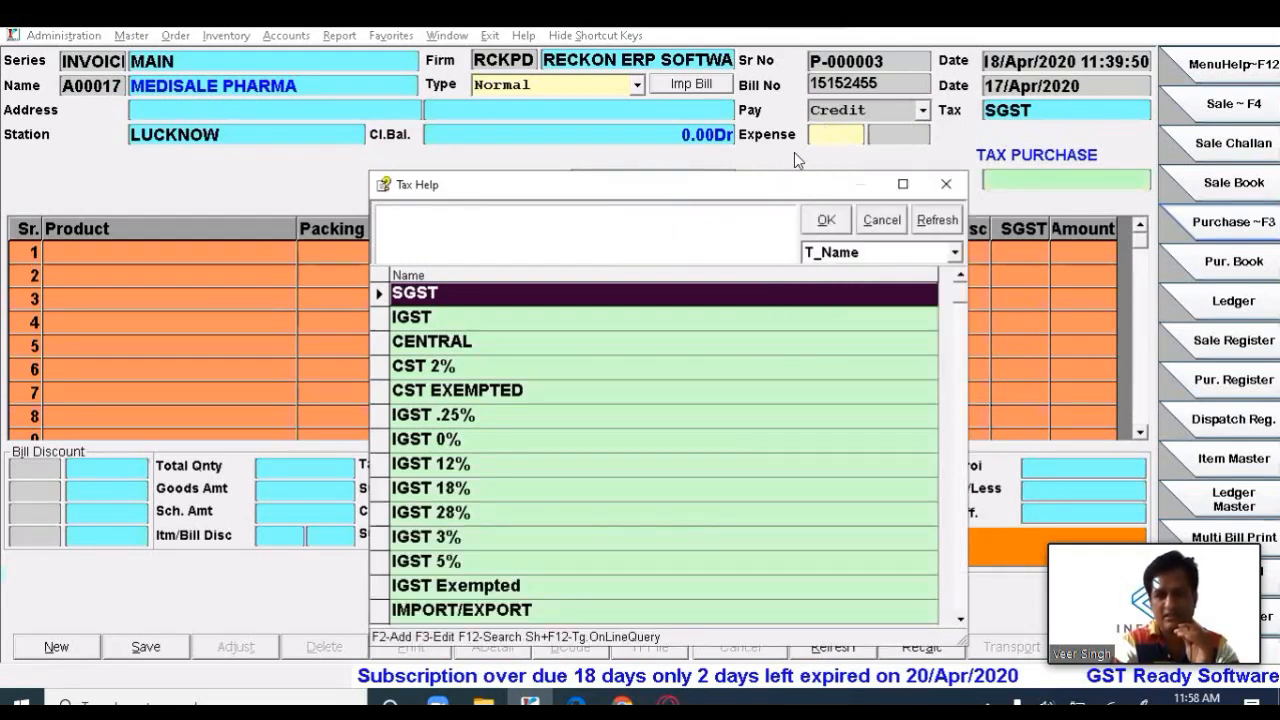
{"action": "left_click_drag", "start_coordinate": [787, 182], "coordinate": [791, 99]}
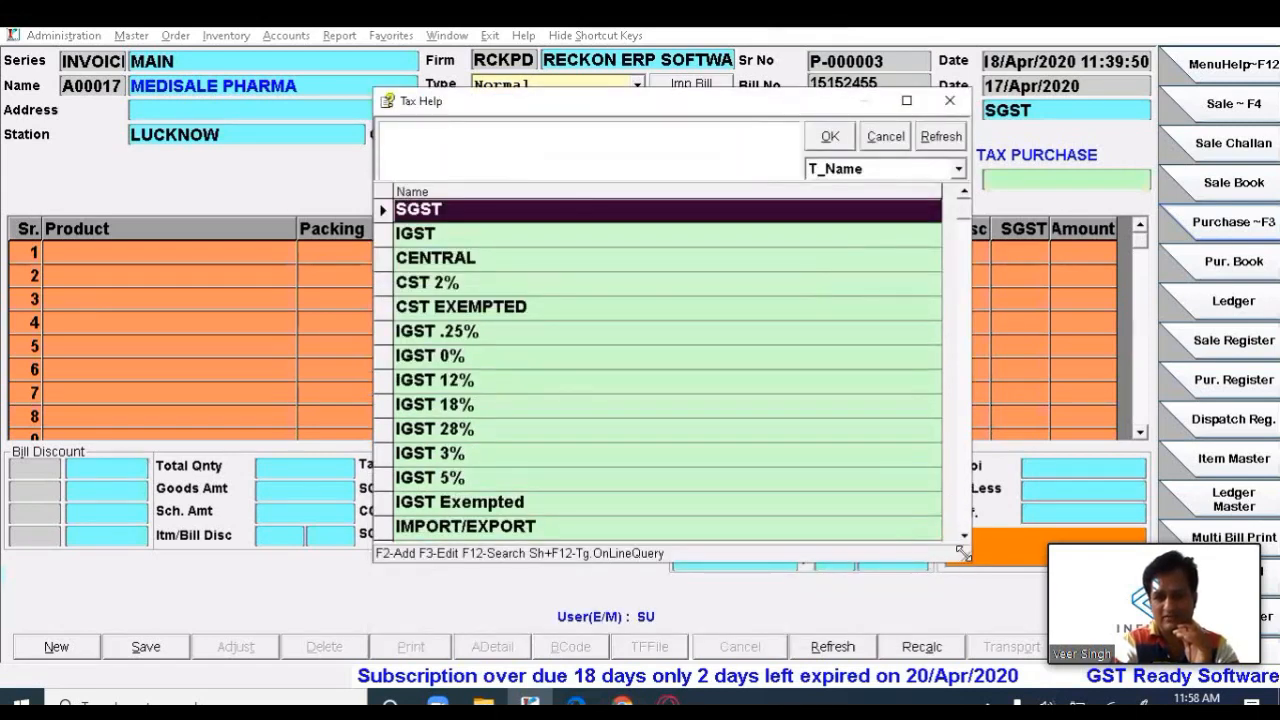
{"action": "left_click_drag", "start_coordinate": [962, 552], "coordinate": [1086, 670]}
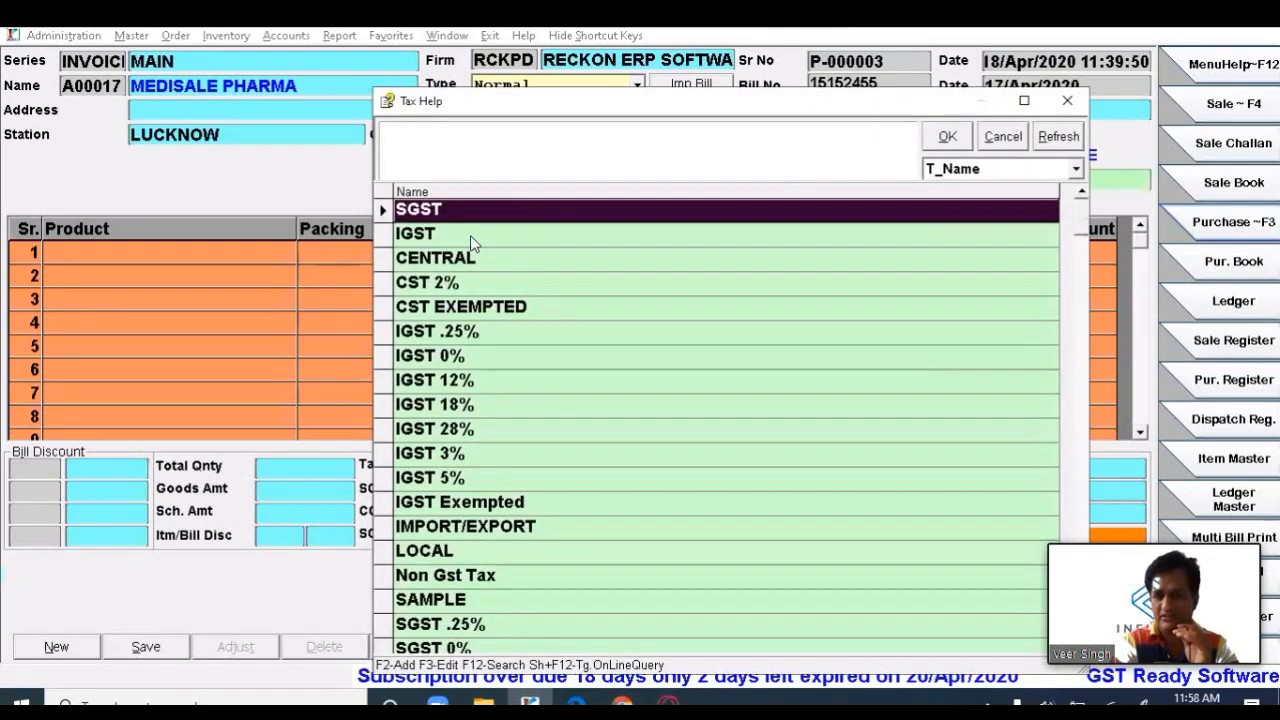
{"action": "key", "text": "Down"}
{"action": "key", "text": "Down"}
{"action": "key", "text": "Down"}
{"action": "key", "text": "Down"}
{"action": "key", "text": "Down"}
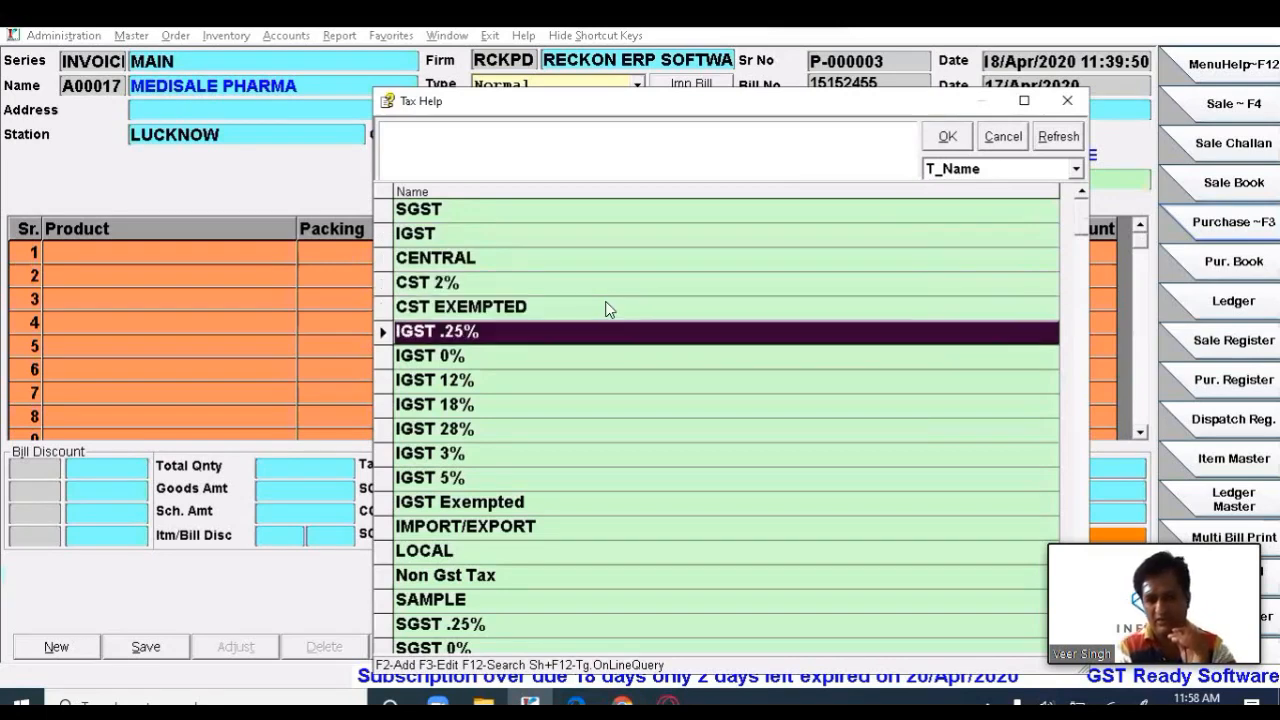
{"action": "key", "text": "Down"}
{"action": "key", "text": "Up"}
{"action": "key", "text": "Down"}
{"action": "key", "text": "Down"}
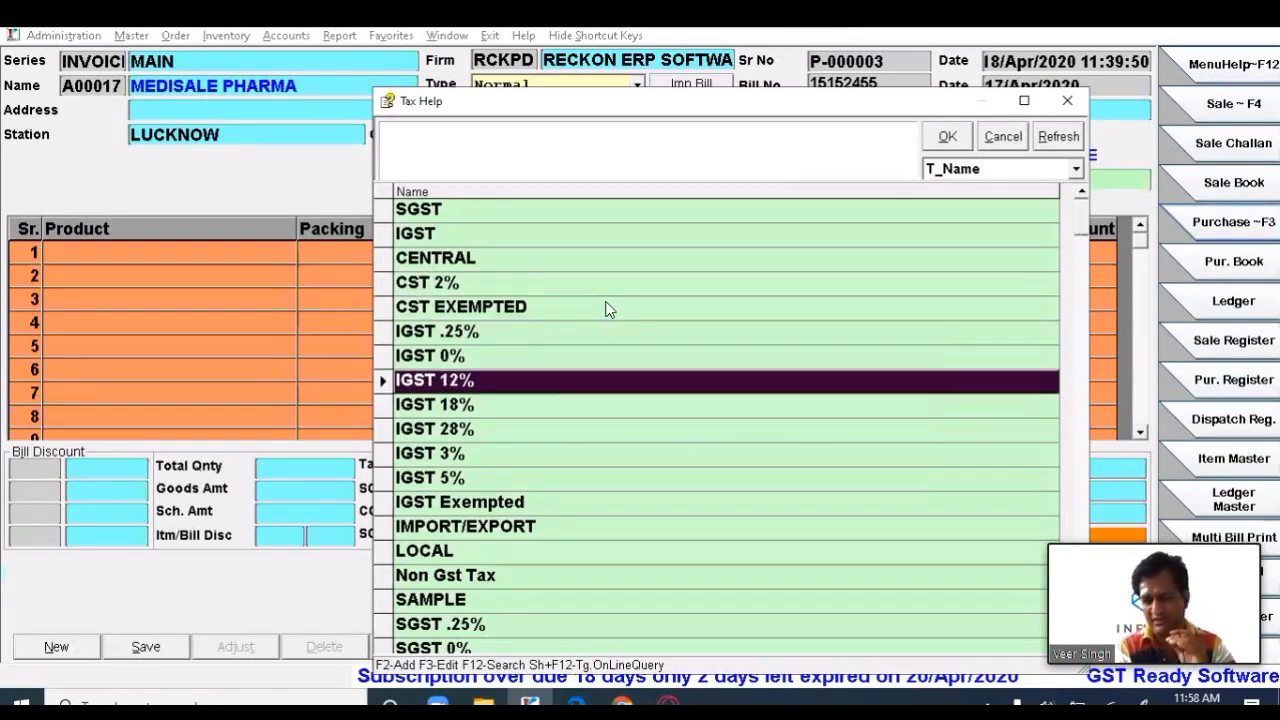
{"action": "key", "text": "Down"}
{"action": "key", "text": "Up"}
{"action": "key", "text": "Down"}
{"action": "key", "text": "Down"}
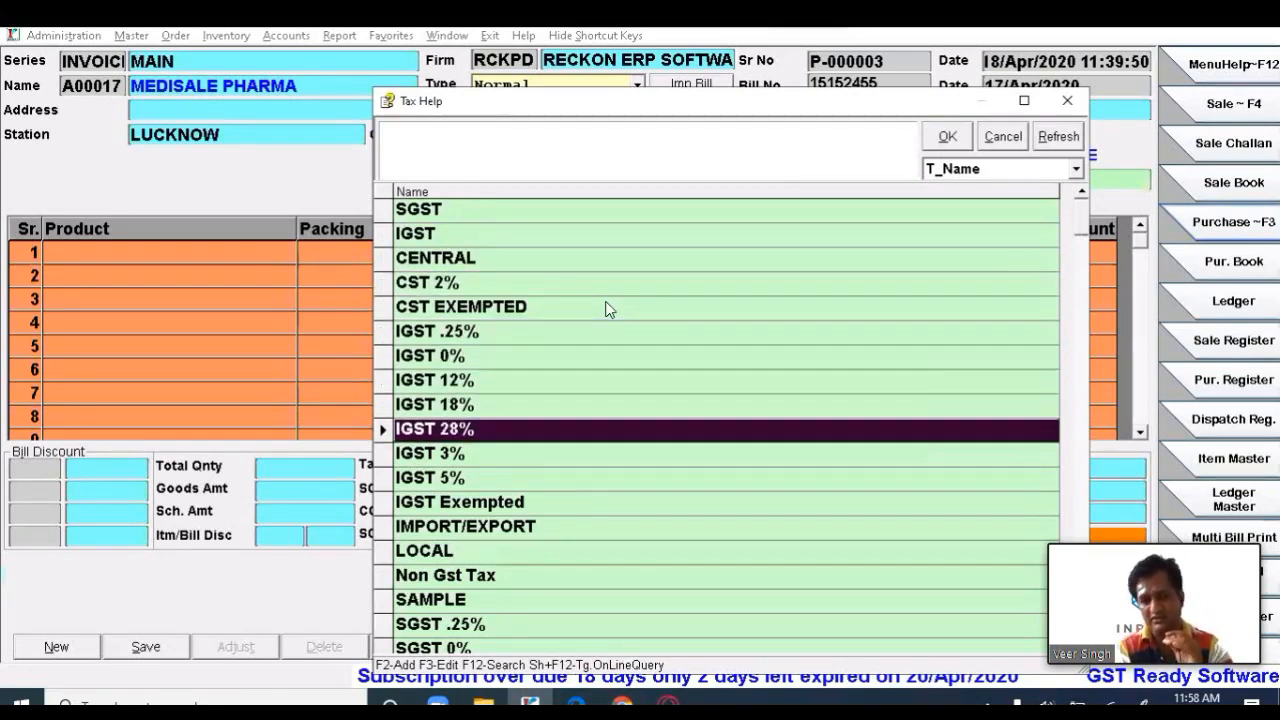
{"action": "key", "text": "Down"}
{"action": "key", "text": "Down"}
{"action": "key", "text": "Down"}
{"action": "key", "text": "Down"}
{"action": "key", "text": "Down"}
{"action": "key", "text": "Down"}
{"action": "key", "text": "Down"}
{"action": "key", "text": "Down"}
{"action": "key", "text": "Down"}
{"action": "key", "text": "Down"}
{"action": "key", "text": "Down"}
{"action": "key", "text": "Down"}
{"action": "key", "text": "Down"}
{"action": "key", "text": "Down"}
{"action": "key", "text": "Down"}
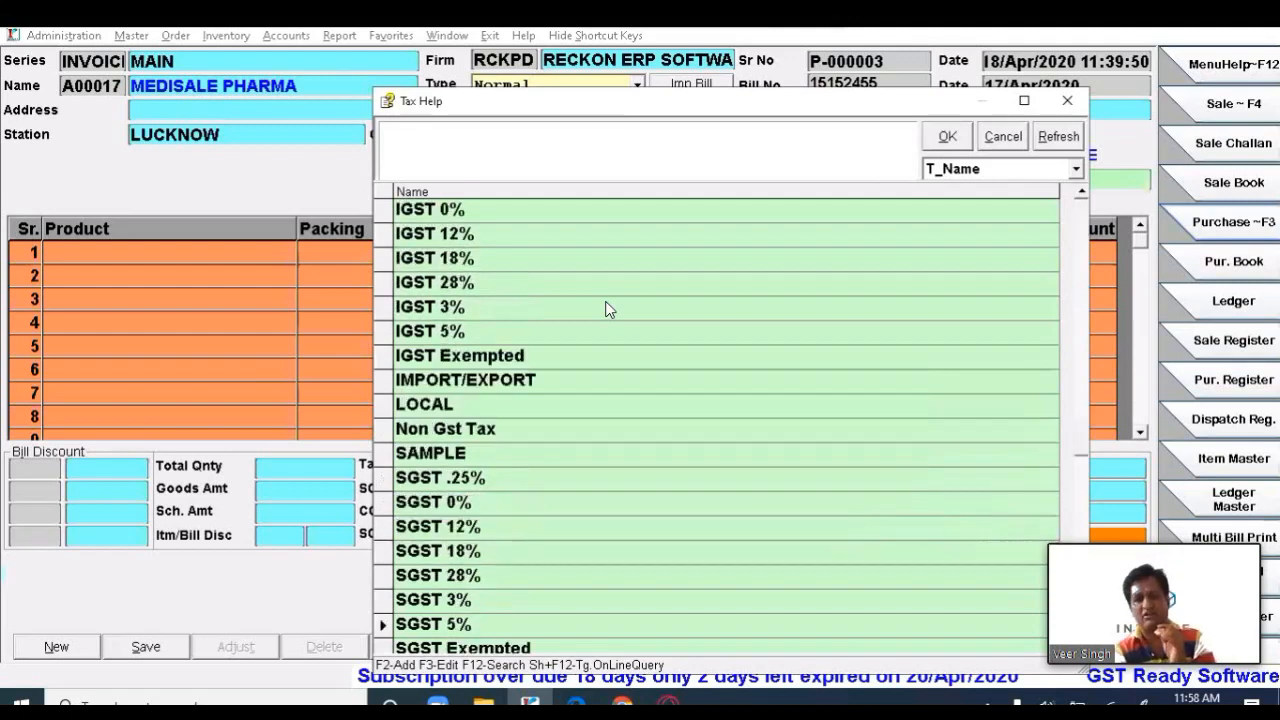
{"action": "key", "text": "Up"}
{"action": "key", "text": "Up"}
{"action": "key", "text": "Up"}
{"action": "key", "text": "Up"}
{"action": "key", "text": "Up"}
{"action": "key", "text": "Up"}
{"action": "key", "text": "Up"}
{"action": "key", "text": "Down"}
{"action": "key", "text": "Down"}
{"action": "key", "text": "Down"}
{"action": "key", "text": "Down"}
{"action": "key", "text": "Down"}
{"action": "key", "text": "Down"}
{"action": "key", "text": "Down"}
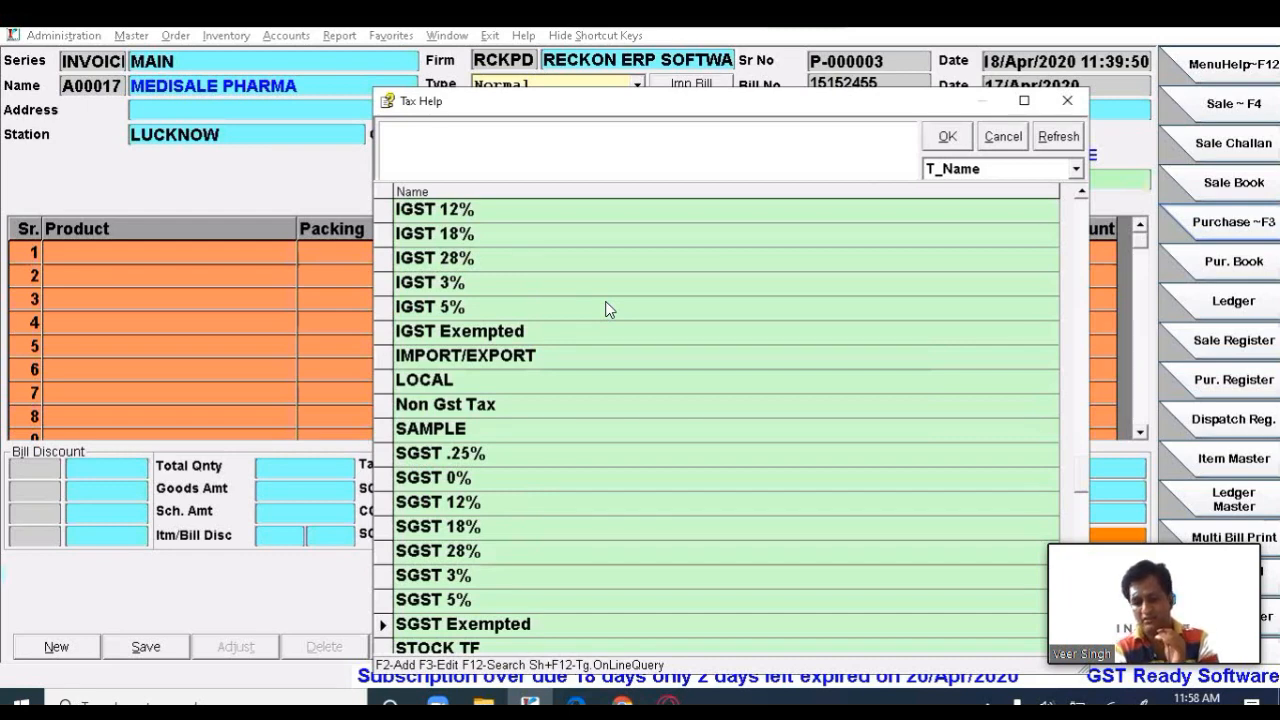
{"action": "key", "text": "Up"}
{"action": "key", "text": "Up"}
{"action": "key", "text": "Up"}
{"action": "key", "text": "Up"}
{"action": "key", "text": "Up"}
{"action": "key", "text": "Up"}
{"action": "key", "text": "Up"}
{"action": "key", "text": "Up"}
{"action": "key", "text": "Up"}
{"action": "key", "text": "Up"}
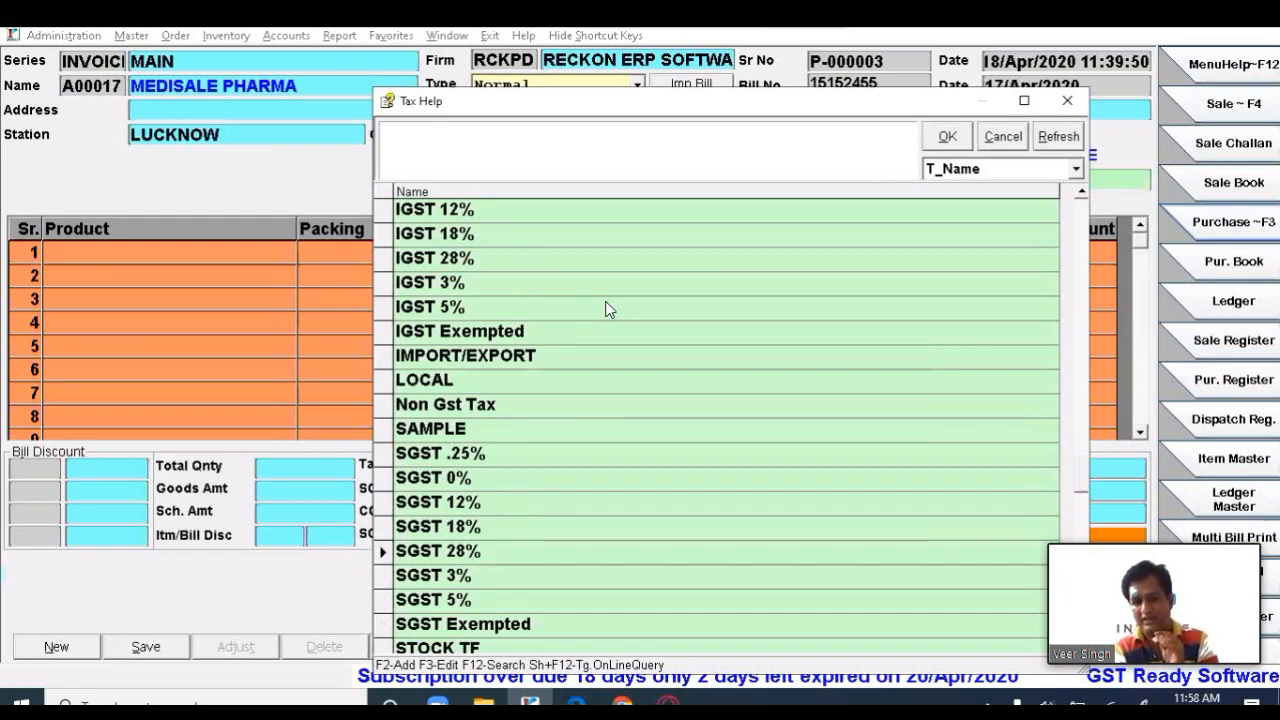
{"action": "key", "text": "Down"}
{"action": "key", "text": "Down"}
{"action": "key", "text": "Down"}
{"action": "key", "text": "Down"}
{"action": "key", "text": "Down"}
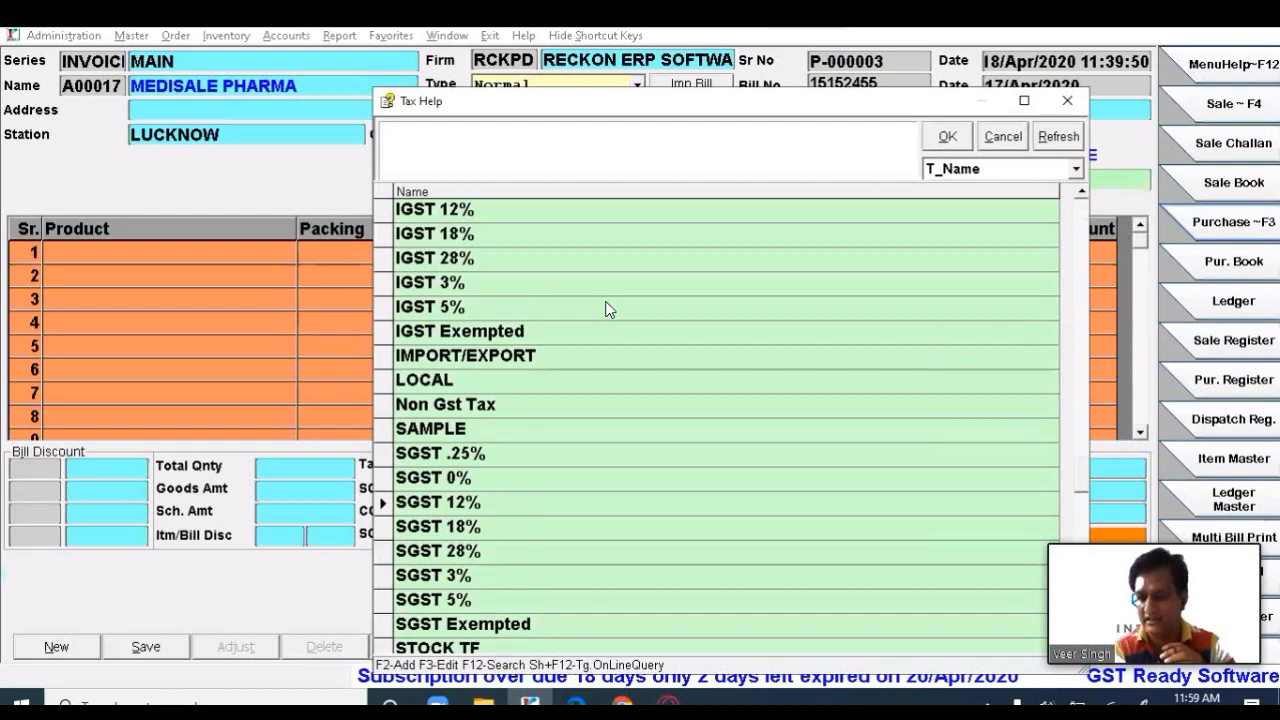
{"action": "key", "text": "Up"}
{"action": "key", "text": "Up"}
{"action": "key", "text": "Up"}
{"action": "key", "text": "Up"}
{"action": "key", "text": "Up"}
{"action": "key", "text": "Up"}
{"action": "key", "text": "Up"}
{"action": "key", "text": "Up"}
{"action": "key", "text": "Up"}
{"action": "key", "text": "Up"}
{"action": "key", "text": "Up"}
{"action": "key", "text": "Up"}
{"action": "key", "text": "Up"}
{"action": "key", "text": "Up"}
{"action": "key", "text": "Up"}
{"action": "key", "text": "Up"}
{"action": "key", "text": "Up"}
{"action": "key", "text": "Up"}
{"action": "key", "text": "Up"}
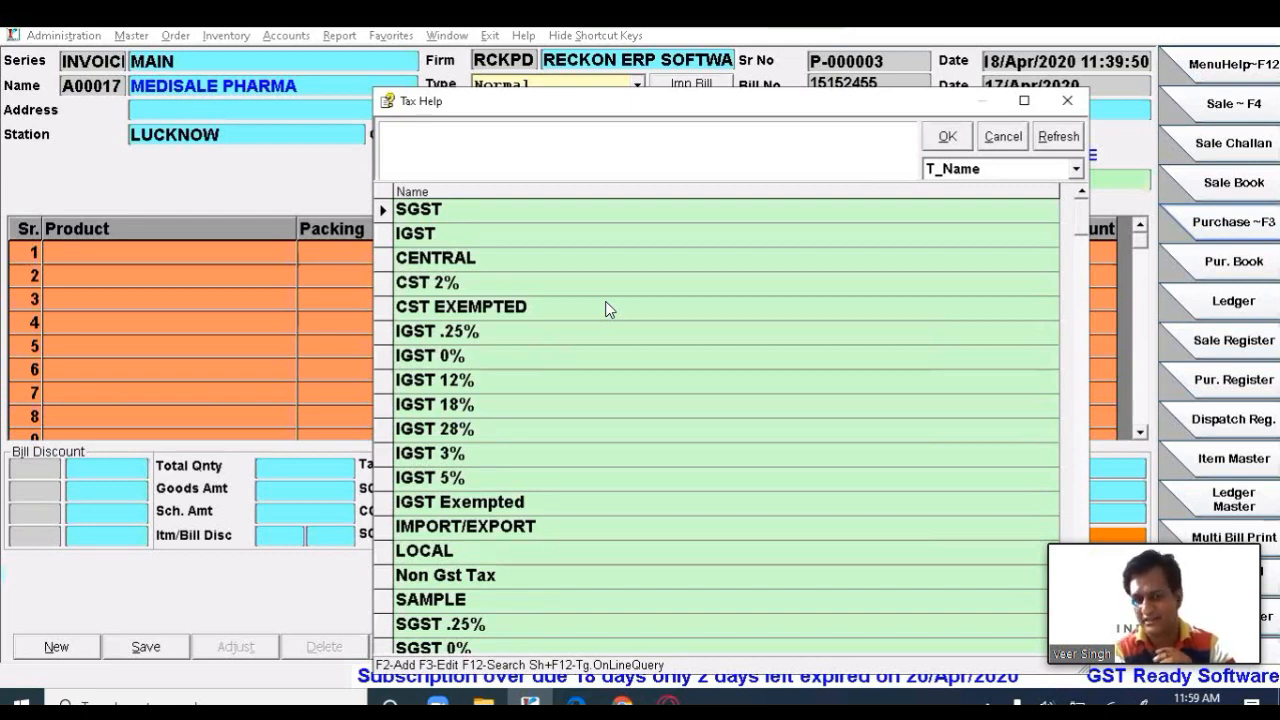
- Settle on SGST as the purchase invoice's tax type
{"action": "key", "text": "Down"}
{"action": "key", "text": "Up"}
{"action": "key", "text": "Down"}
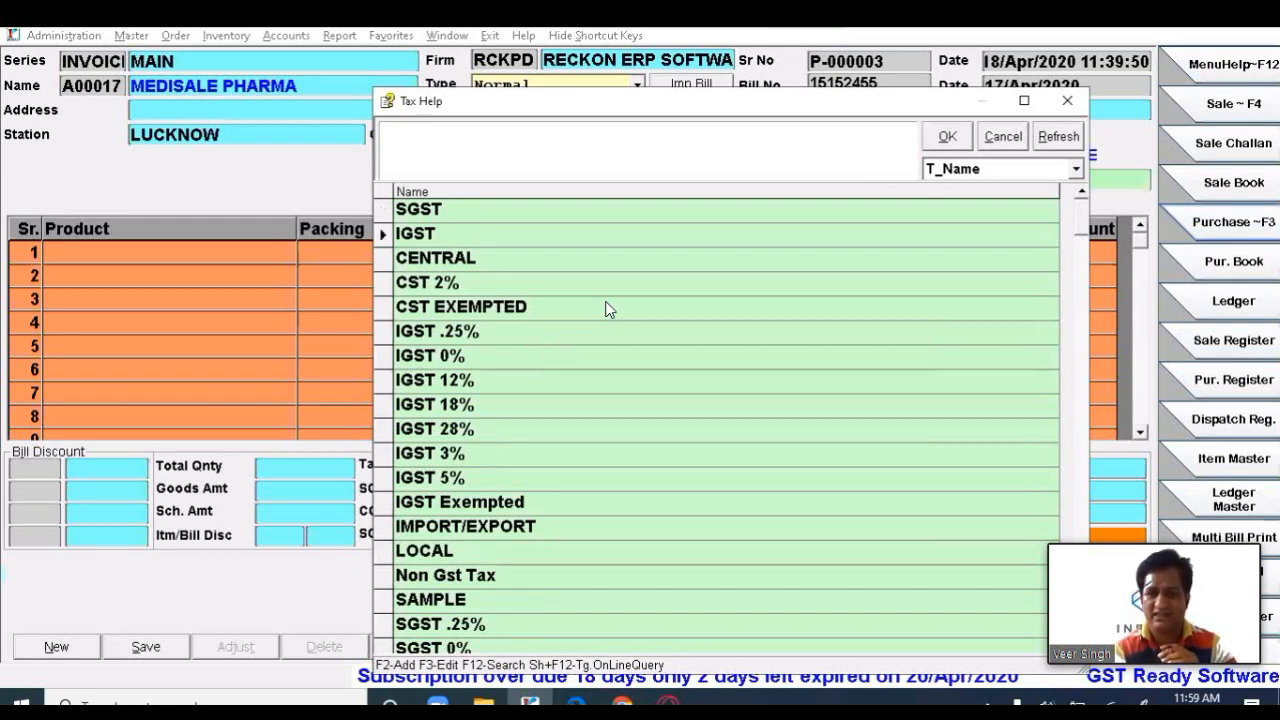
{"action": "key", "text": "Up"}
{"action": "key", "text": "Down"}
{"action": "key", "text": "Up"}
{"action": "key", "text": "Down"}
{"action": "key", "text": "Up"}
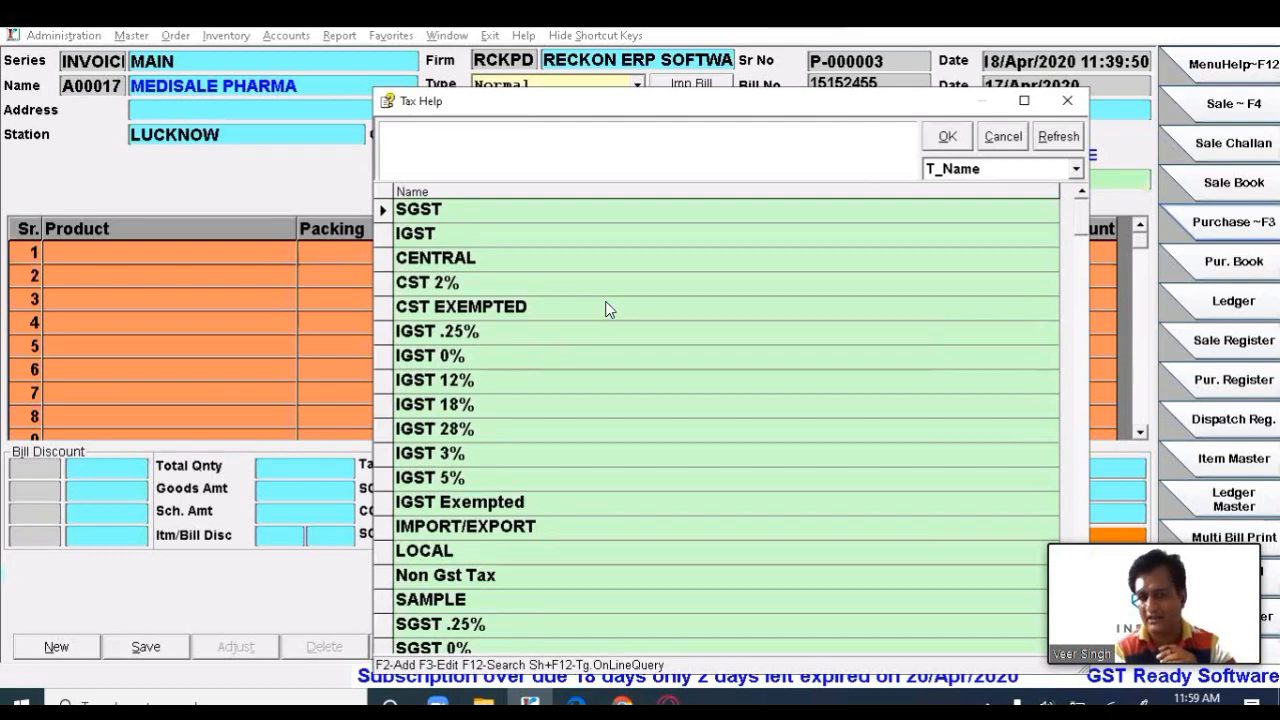
{"action": "key", "text": "Down"}
{"action": "key", "text": "Up"}
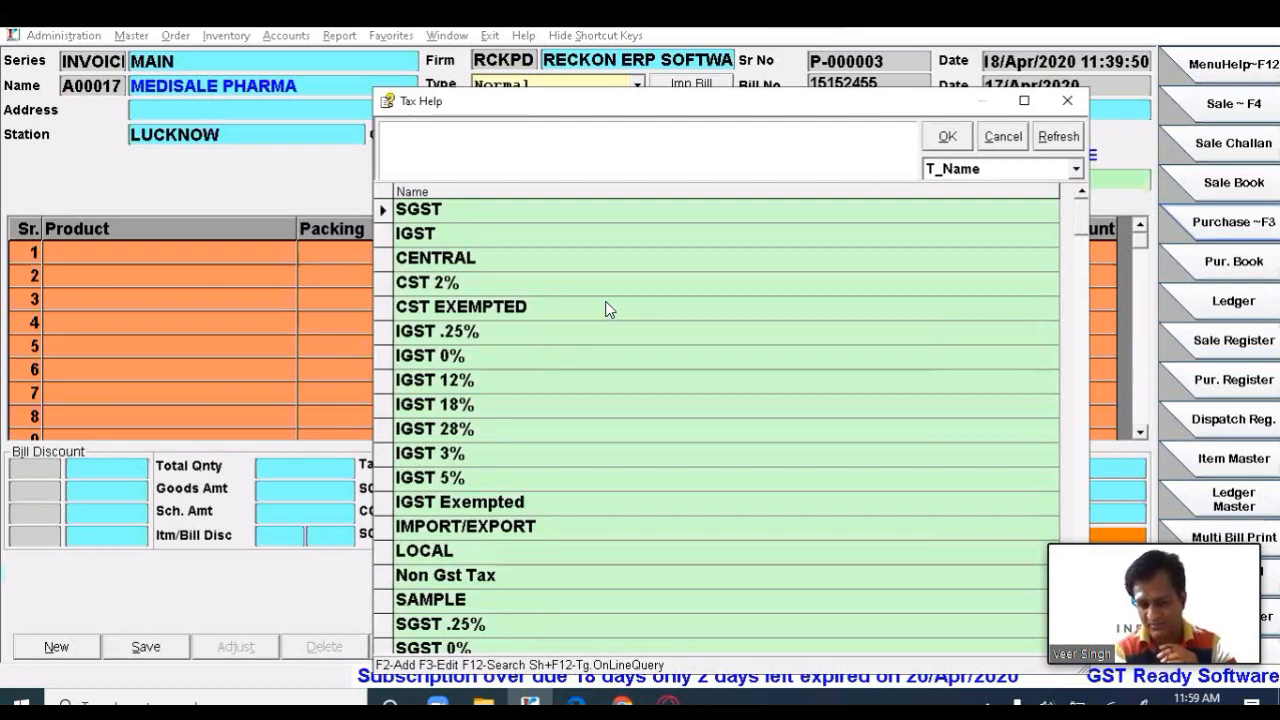
{"action": "key", "text": "Return"}
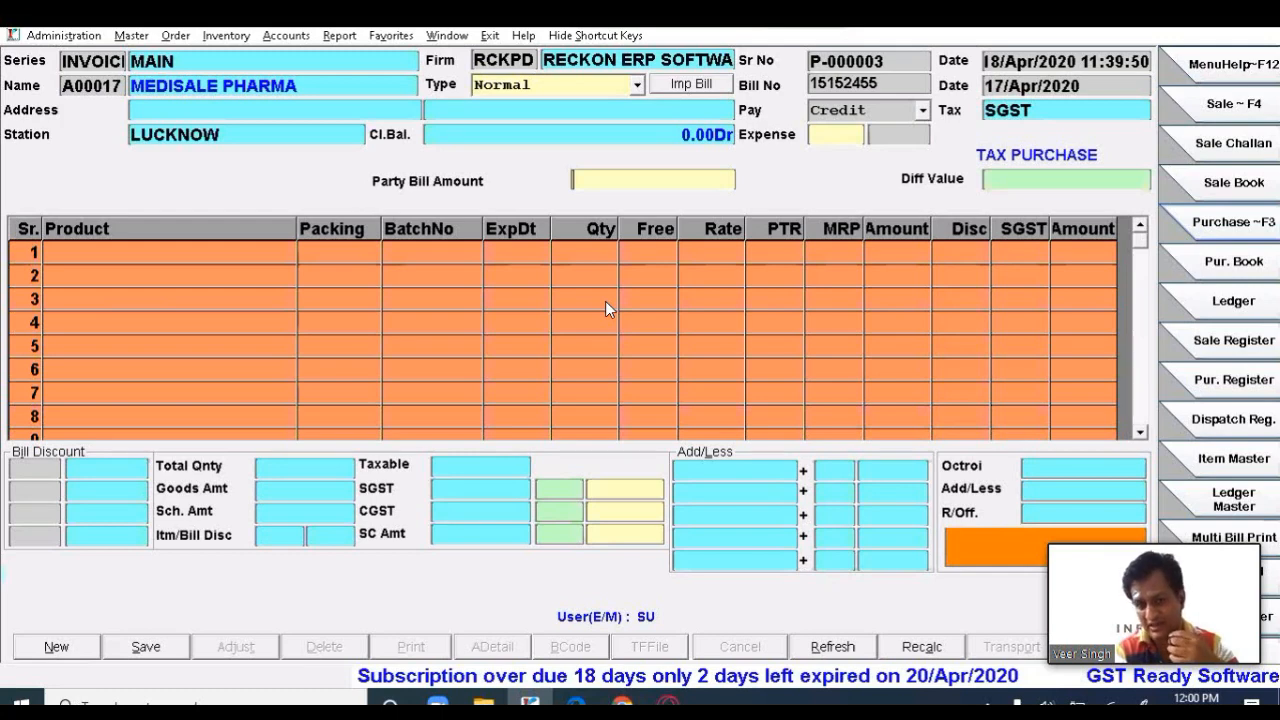
- Enter a party bill amount of 1500 and bring up the Item Help list for line 1
{"action": "type", "text": "1500"}
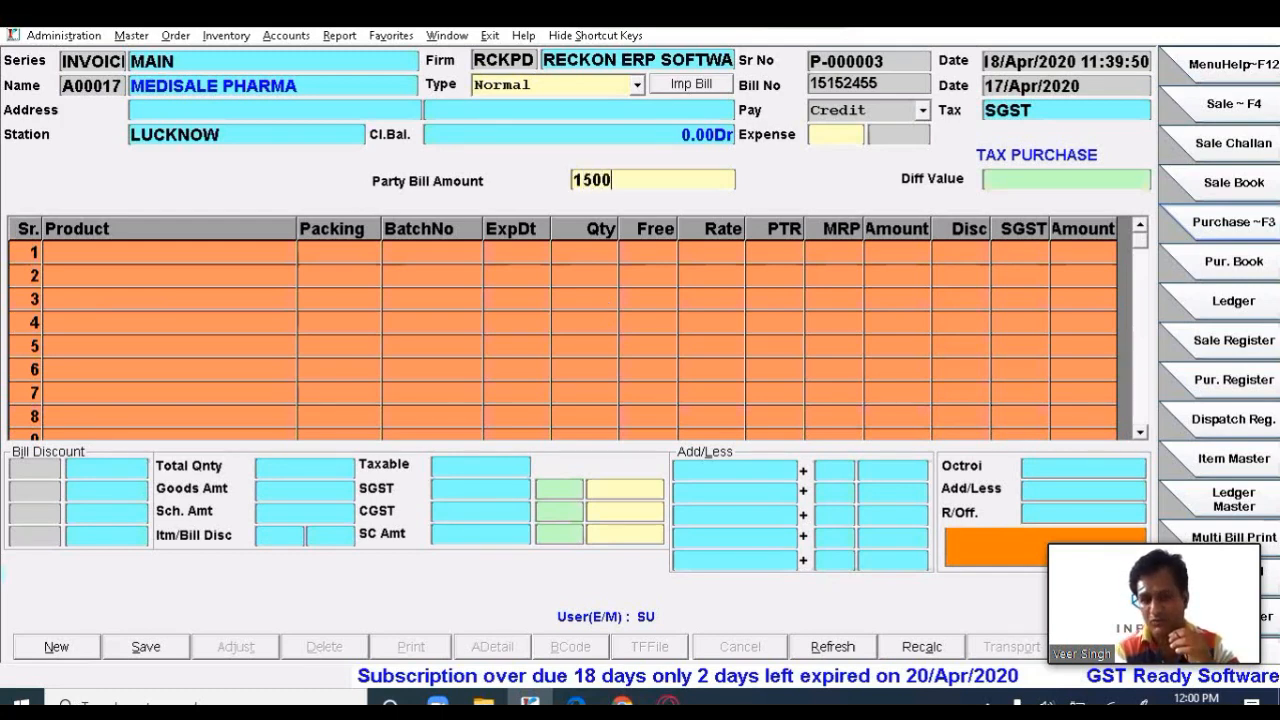
{"action": "key", "text": "Return"}
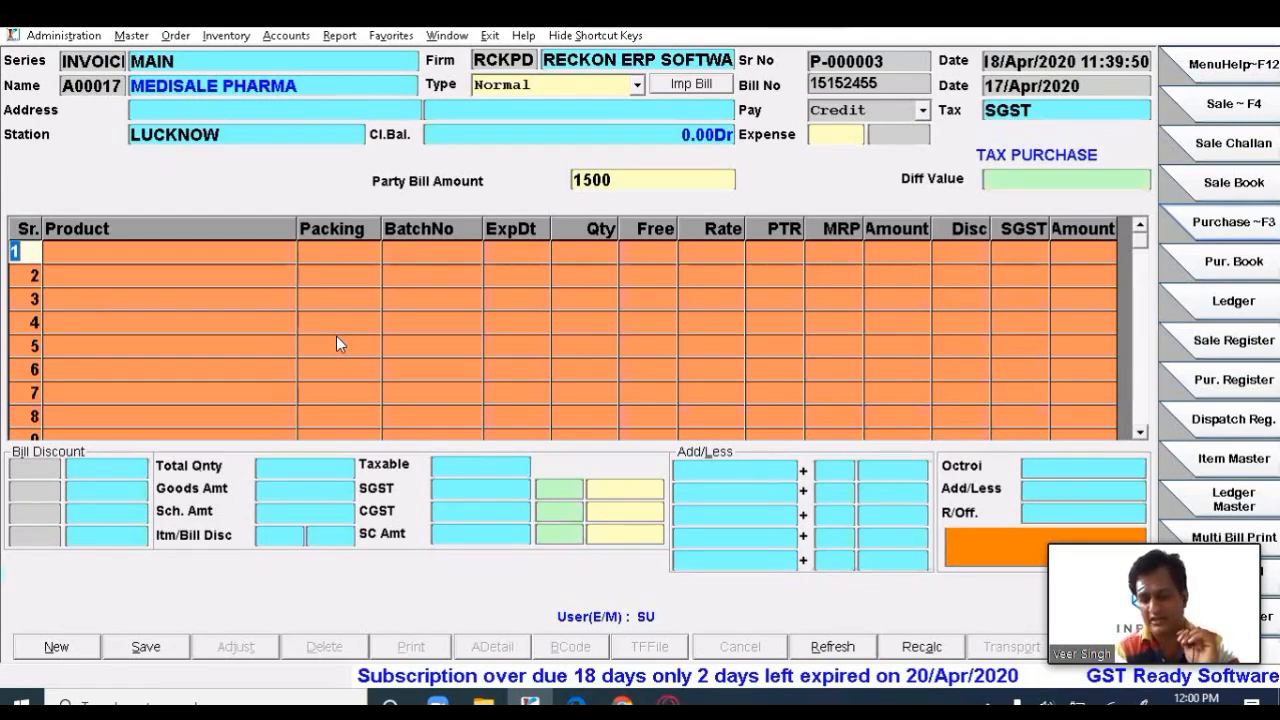
{"action": "key", "text": "Return"}
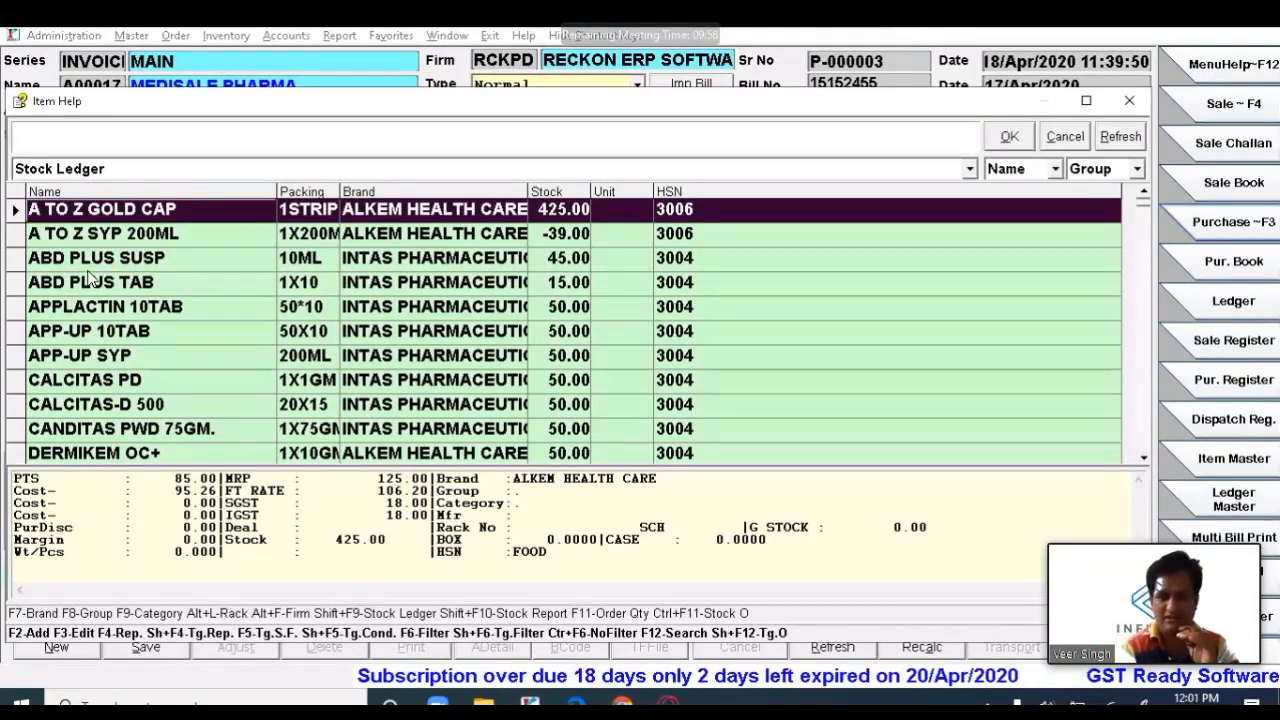
- Add ABD PLUS SUSP 10ML to line 1 (rate 6.25, MRP 29.5)
{"action": "key", "text": "Down"}
{"action": "key", "text": "Down"}
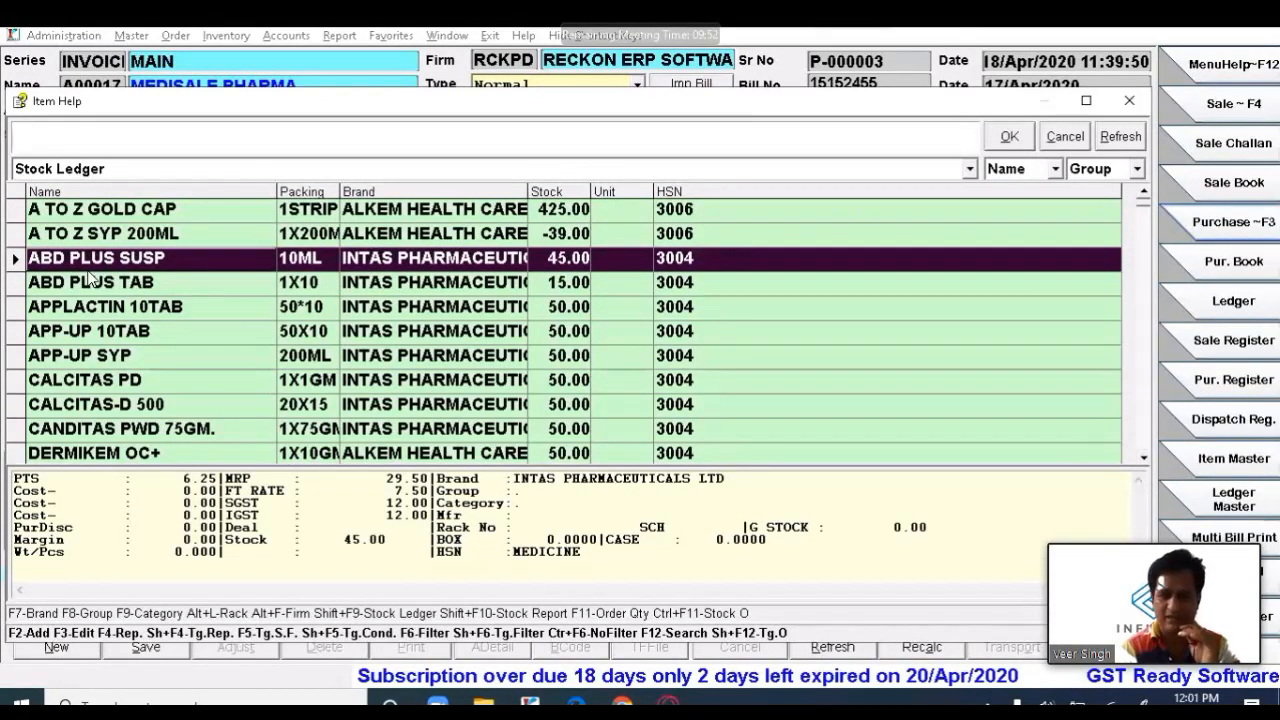
{"action": "key", "text": "Return"}
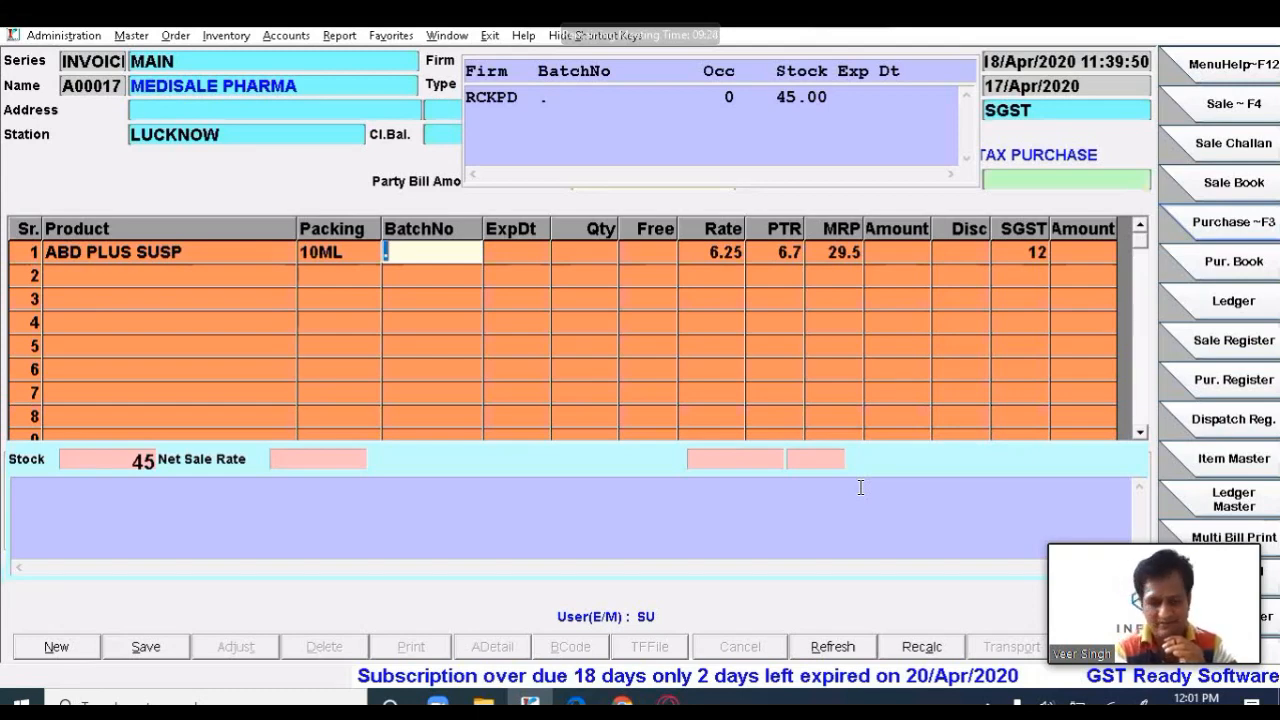
- Enter batch BT00015, expiry 12/22 and quantity 20 on the ABD PLUS SUSP line
{"action": "type", "text": "B"}
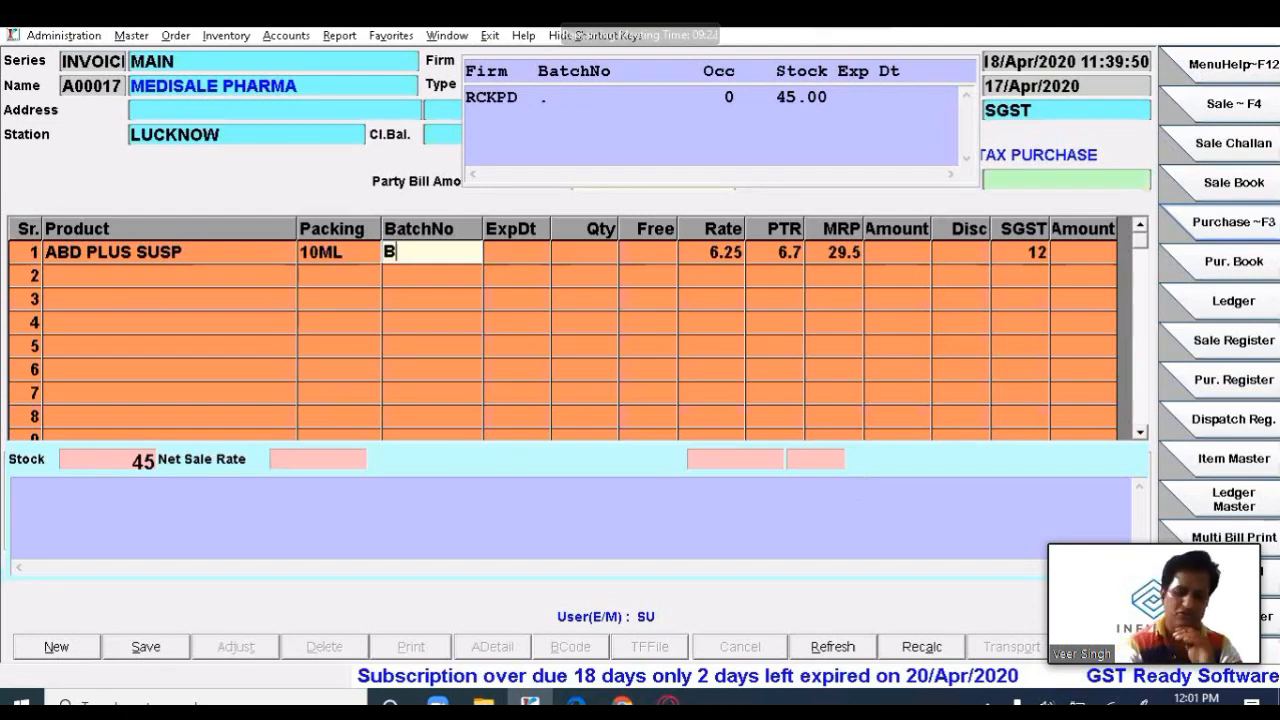
{"action": "type", "text": "T00015"}
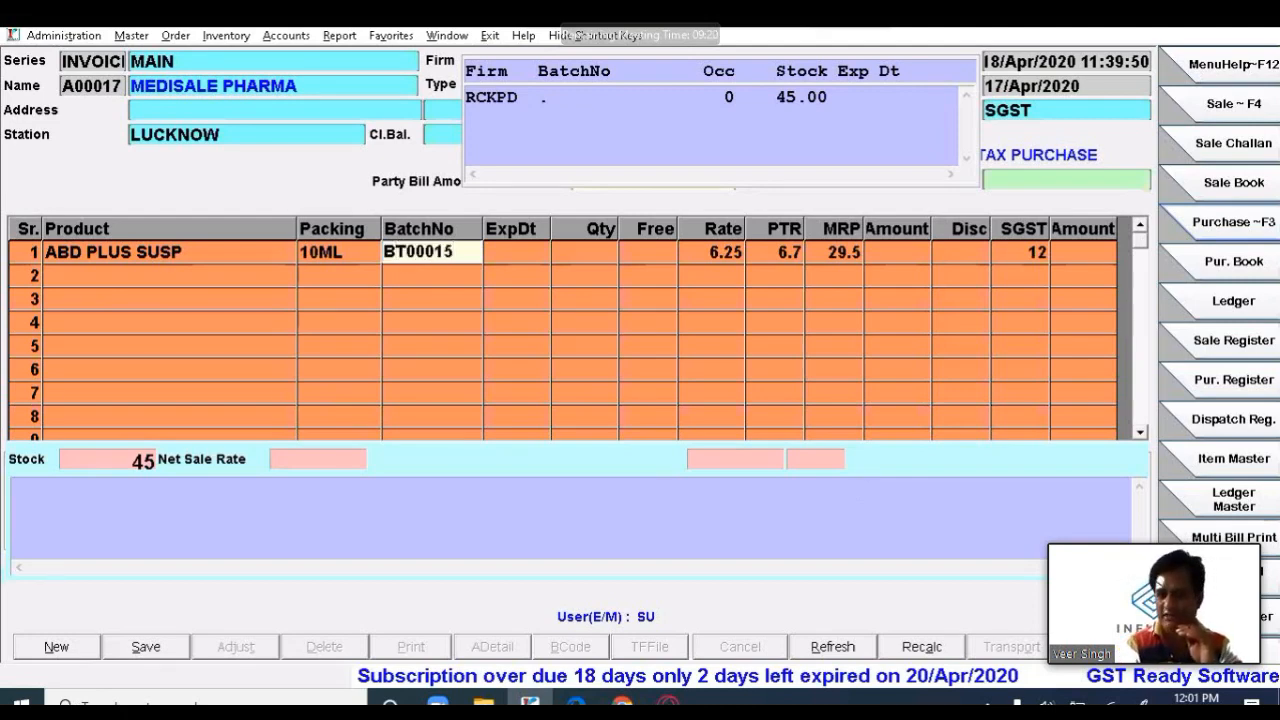
{"action": "key", "text": "Return"}
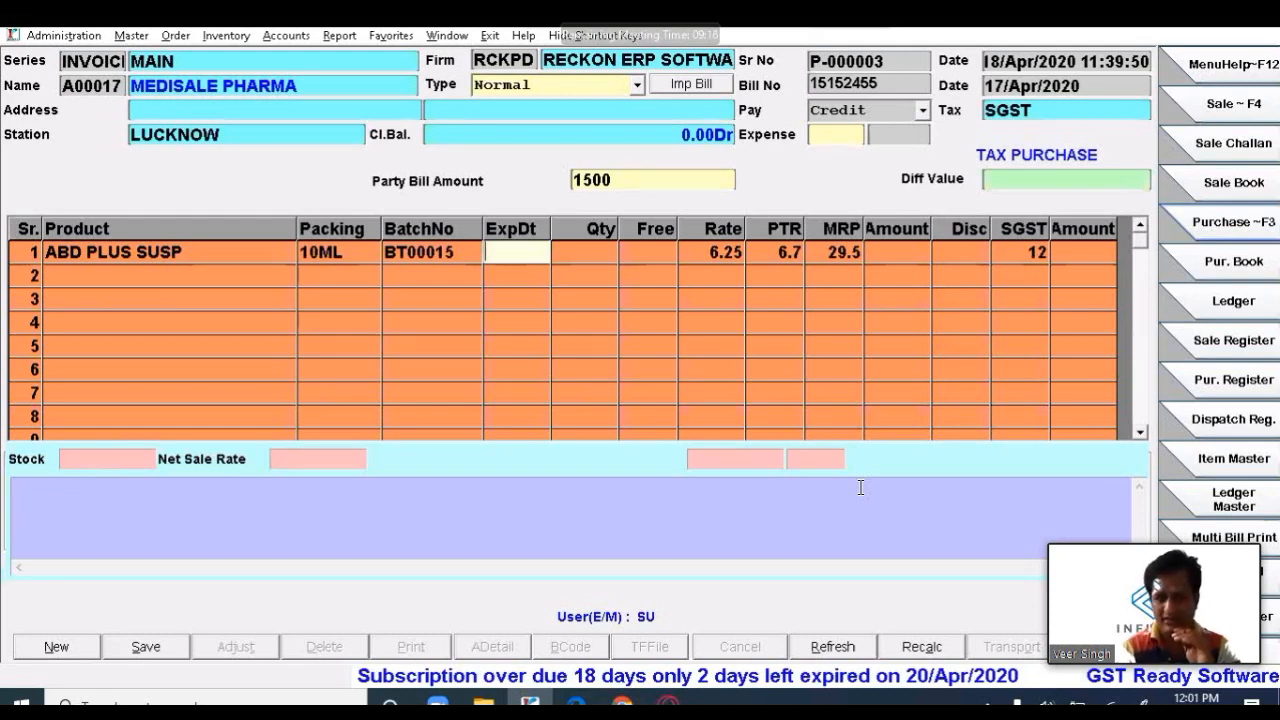
{"action": "type", "text": "12/"}
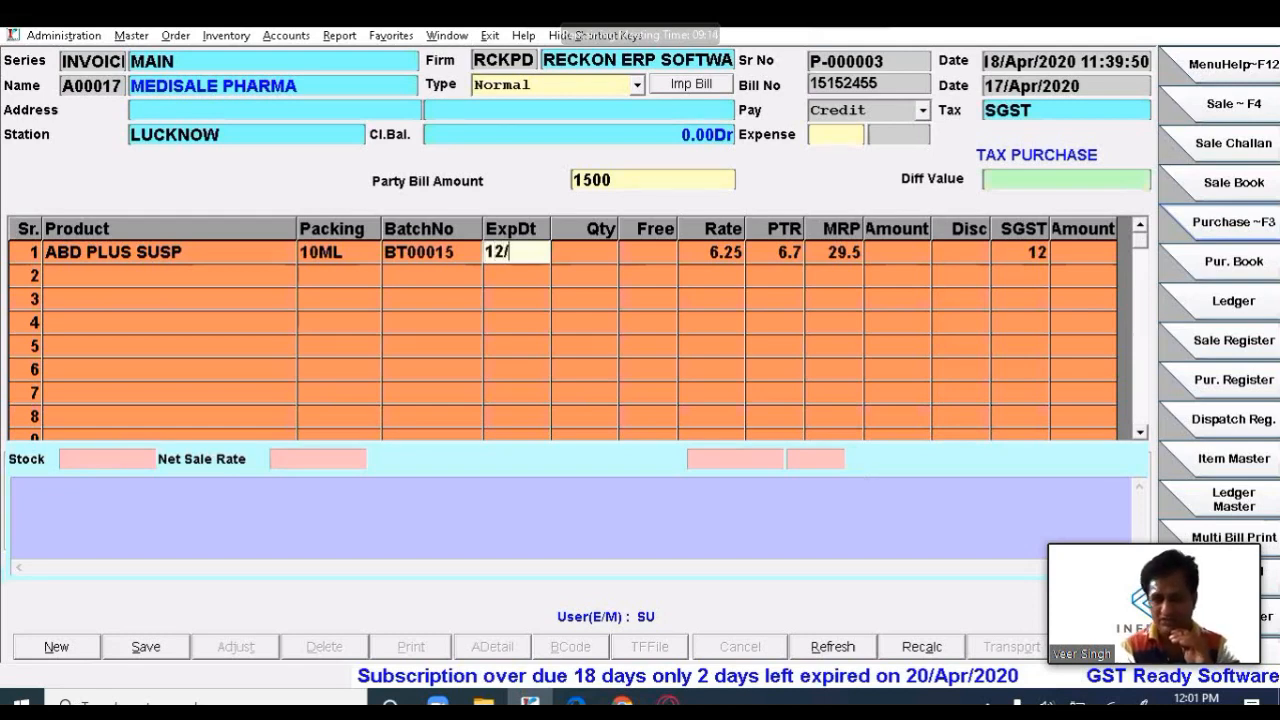
{"action": "type", "text": "22"}
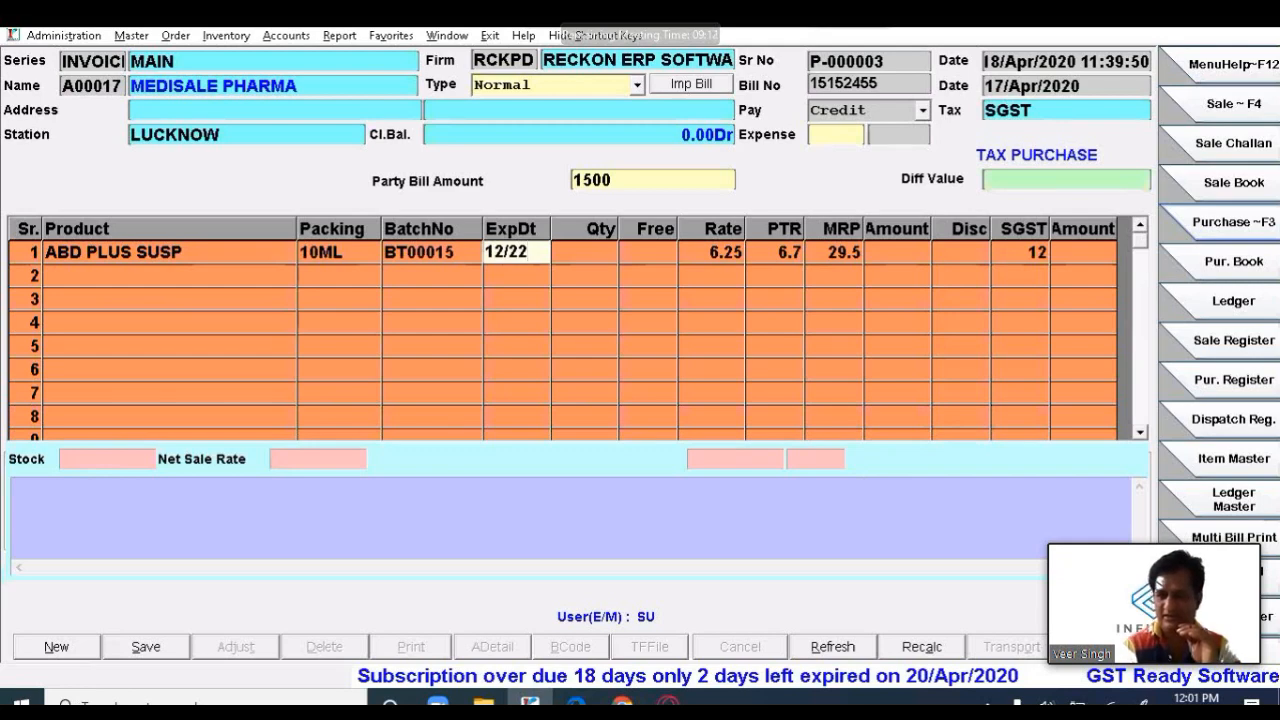
{"action": "key", "text": "Return"}
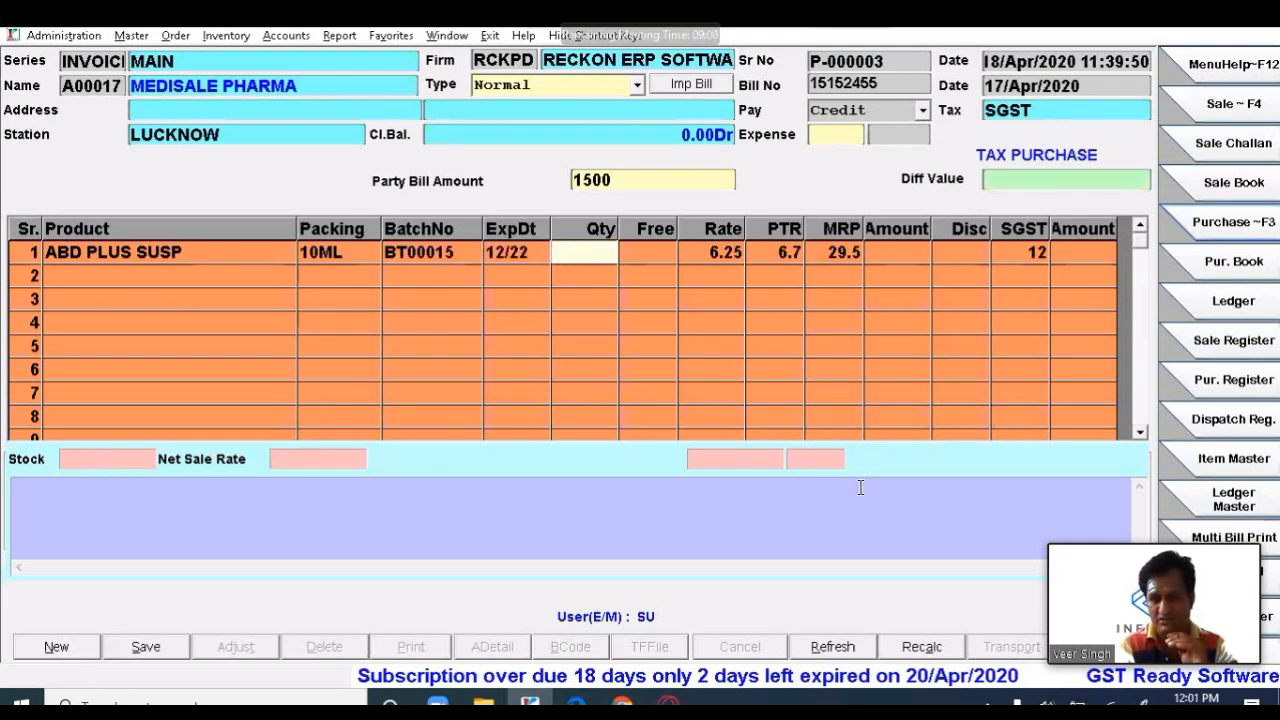
{"action": "type", "text": "20"}
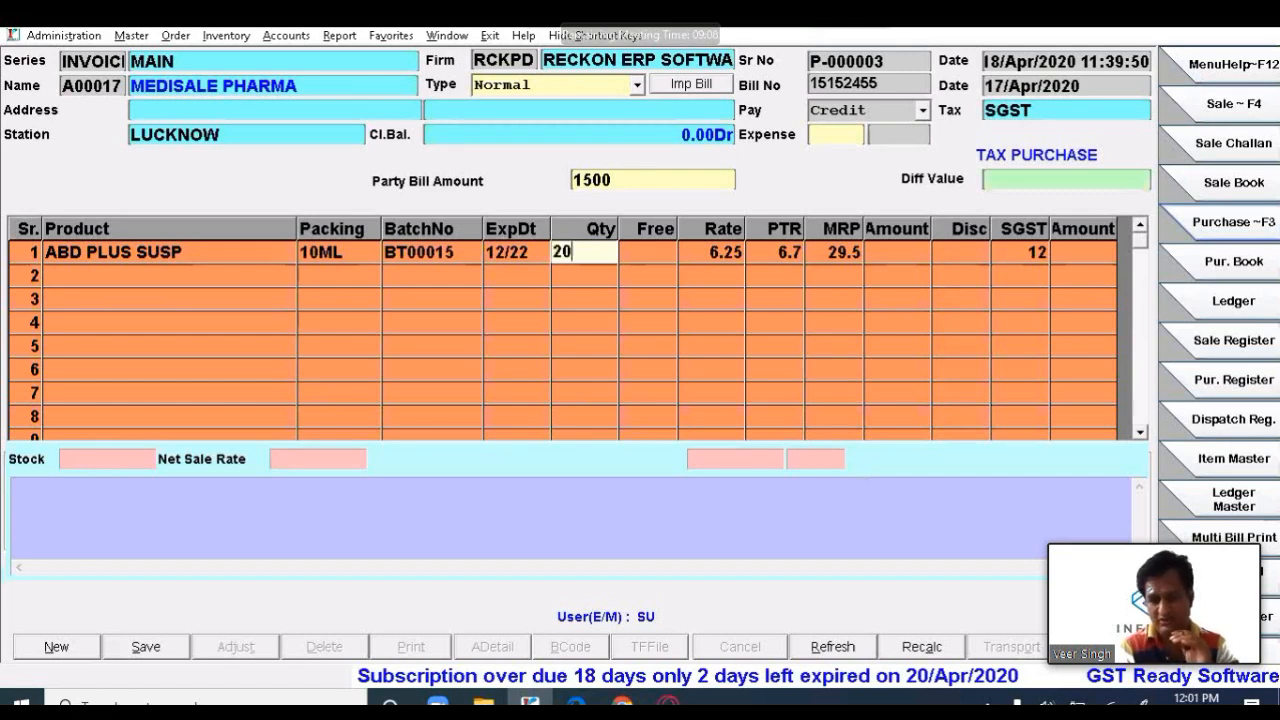
{"action": "key", "text": "Return"}
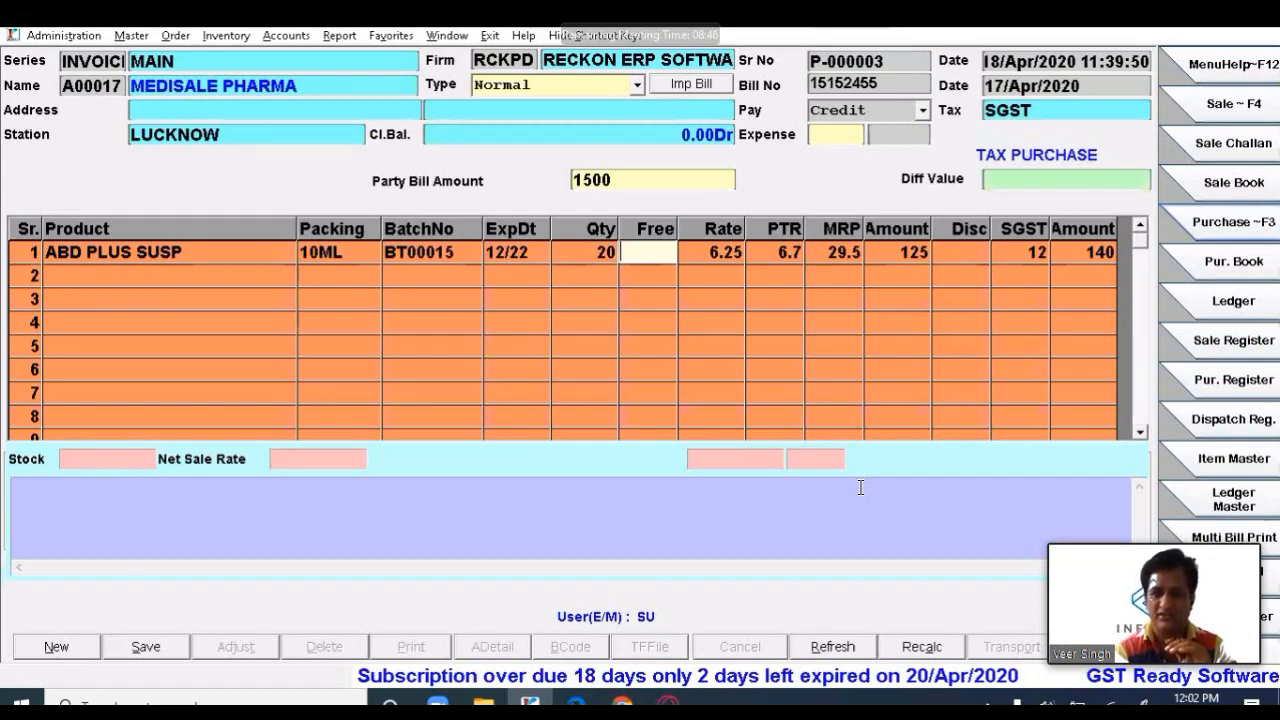
- Add 2 free units and accept the rate 6.25, PTR 6.7 and MRP
{"action": "type", "text": "2"}
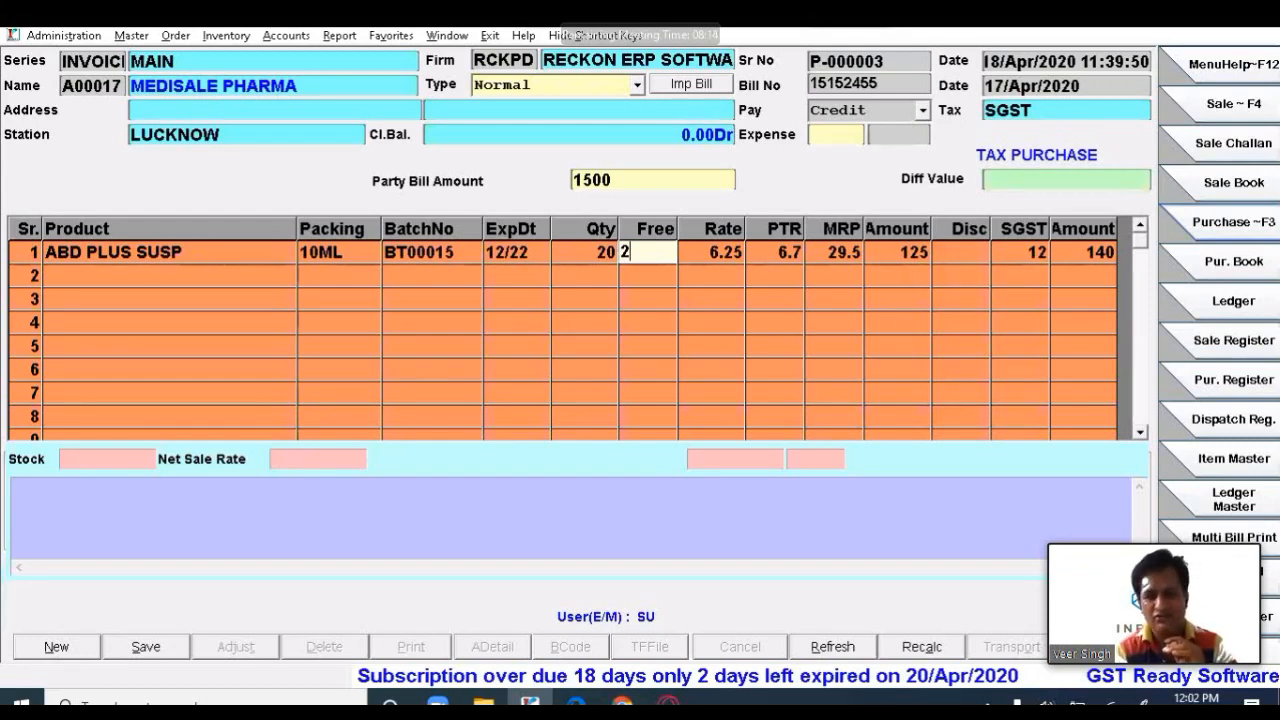
{"action": "key", "text": "Return"}
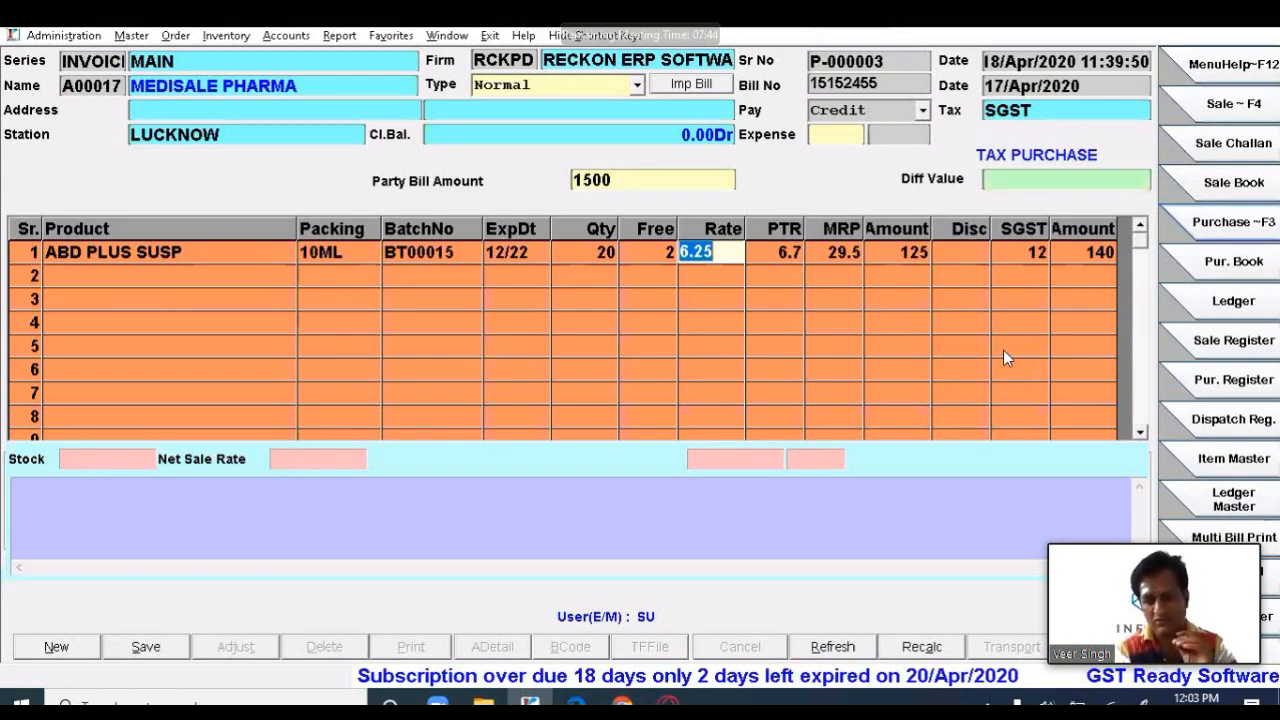
{"action": "key", "text": "Return"}
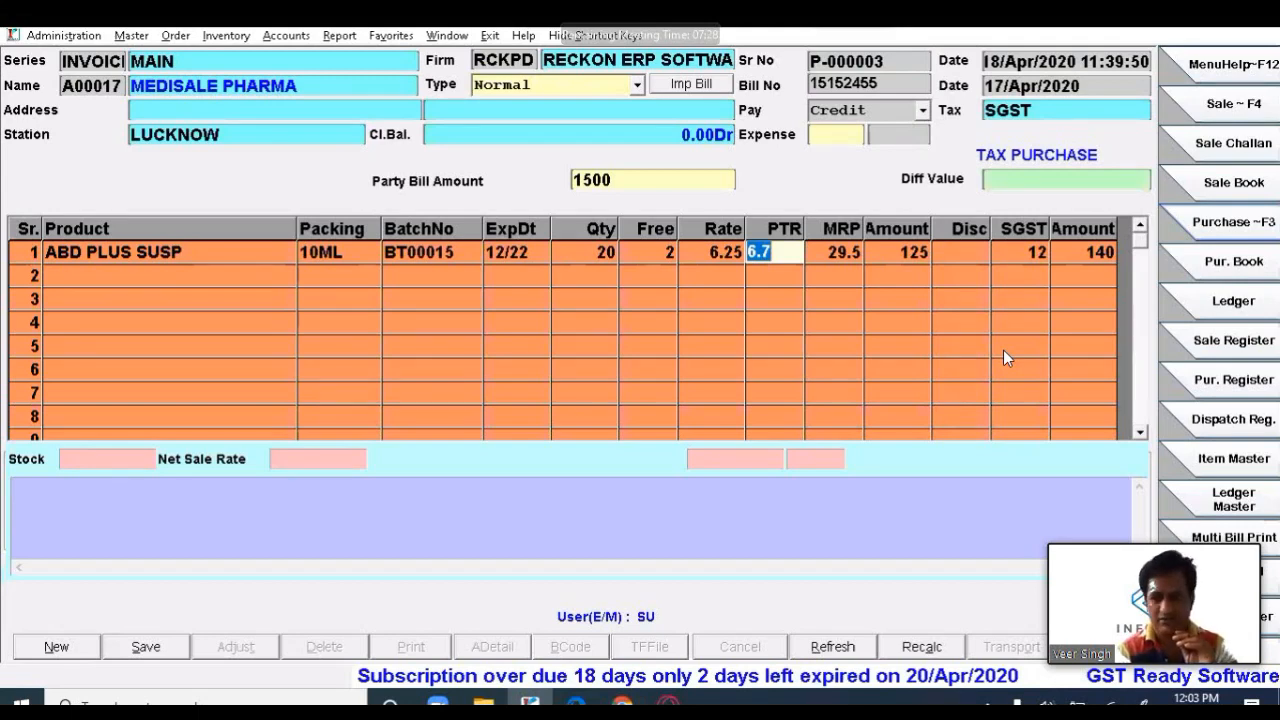
{"action": "key", "text": "Return"}
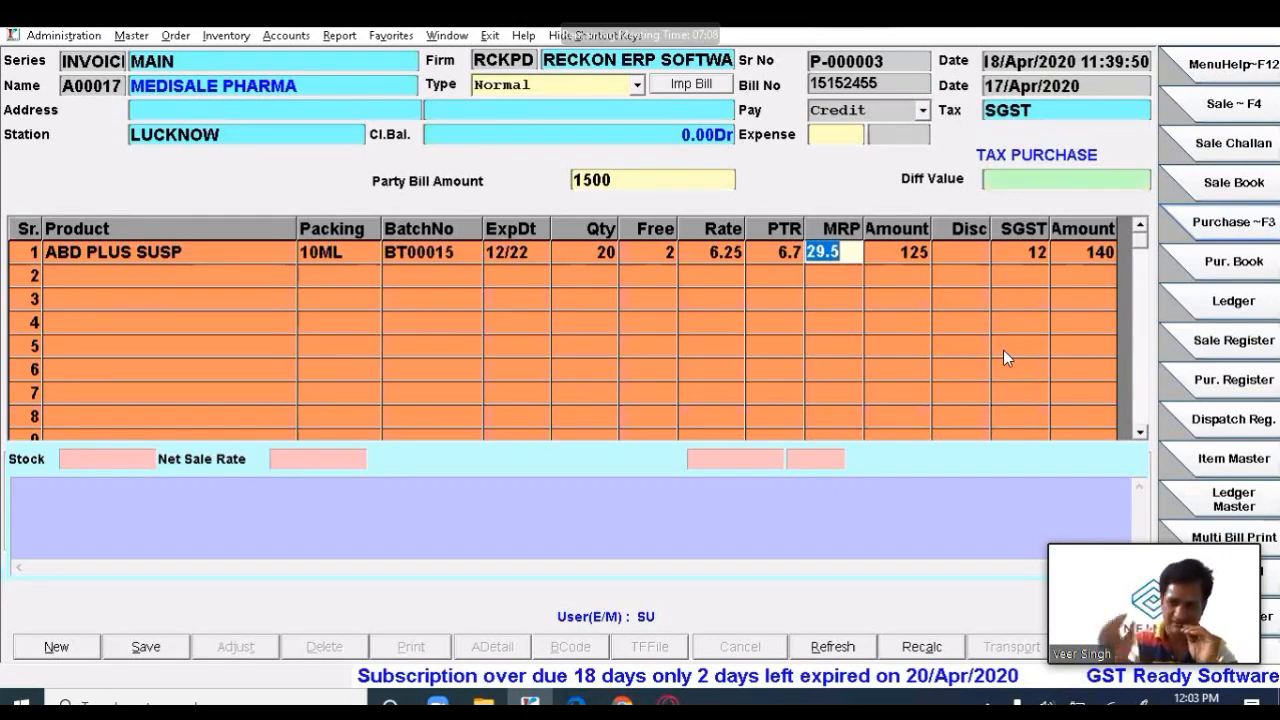
{"action": "key", "text": "Return"}
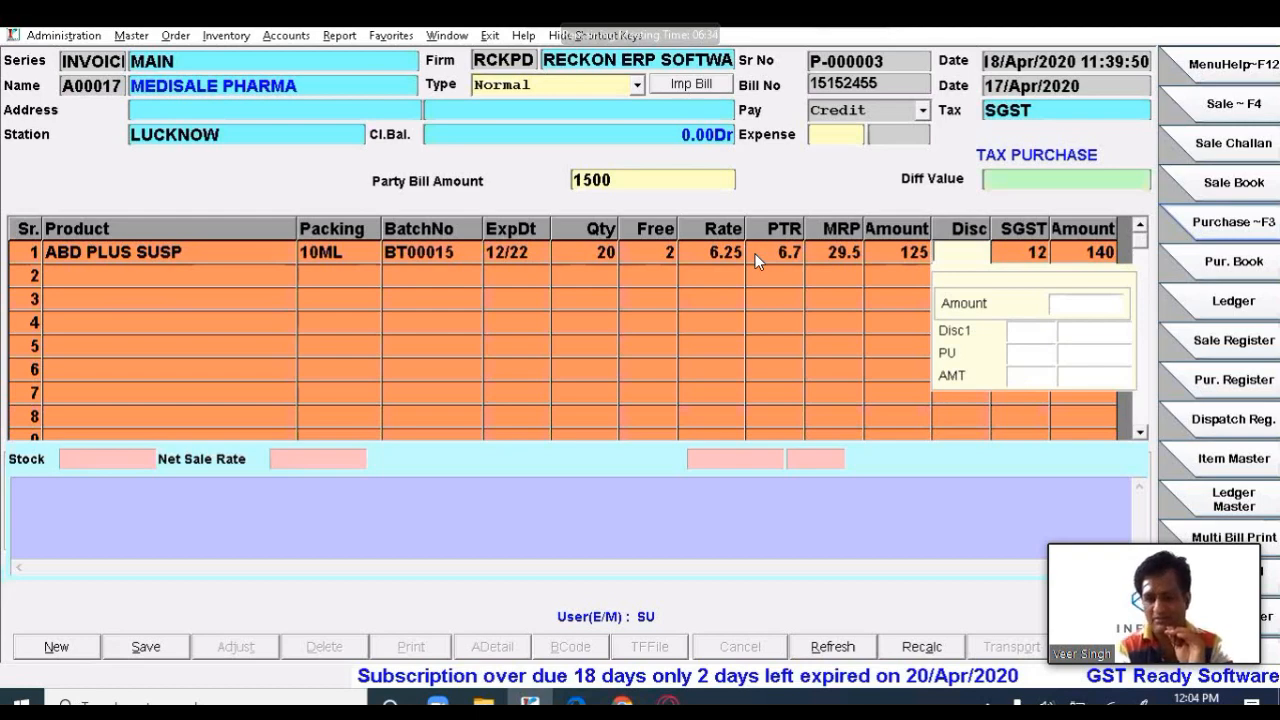
- Enter discounts of 5 in Disc, 5 in Disc1, 2 in PU and 10 in AMT on line 1
{"action": "type", "text": "5"}
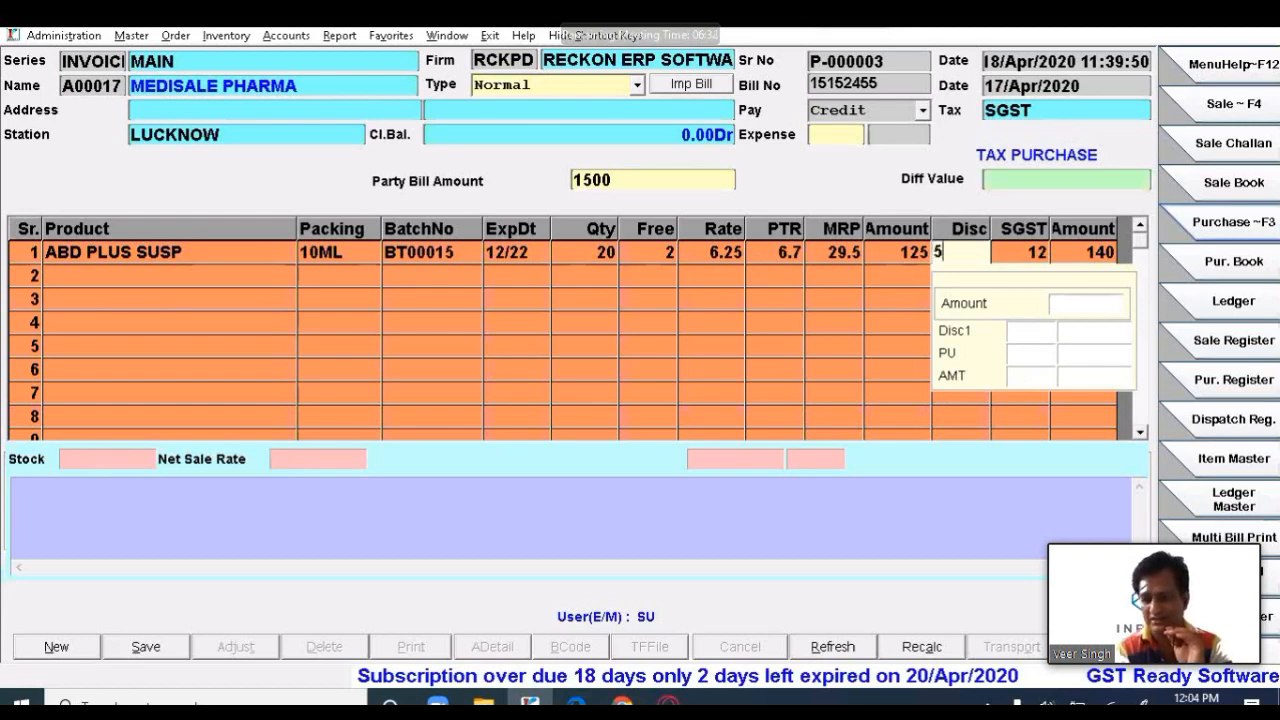
{"action": "key", "text": "Return"}
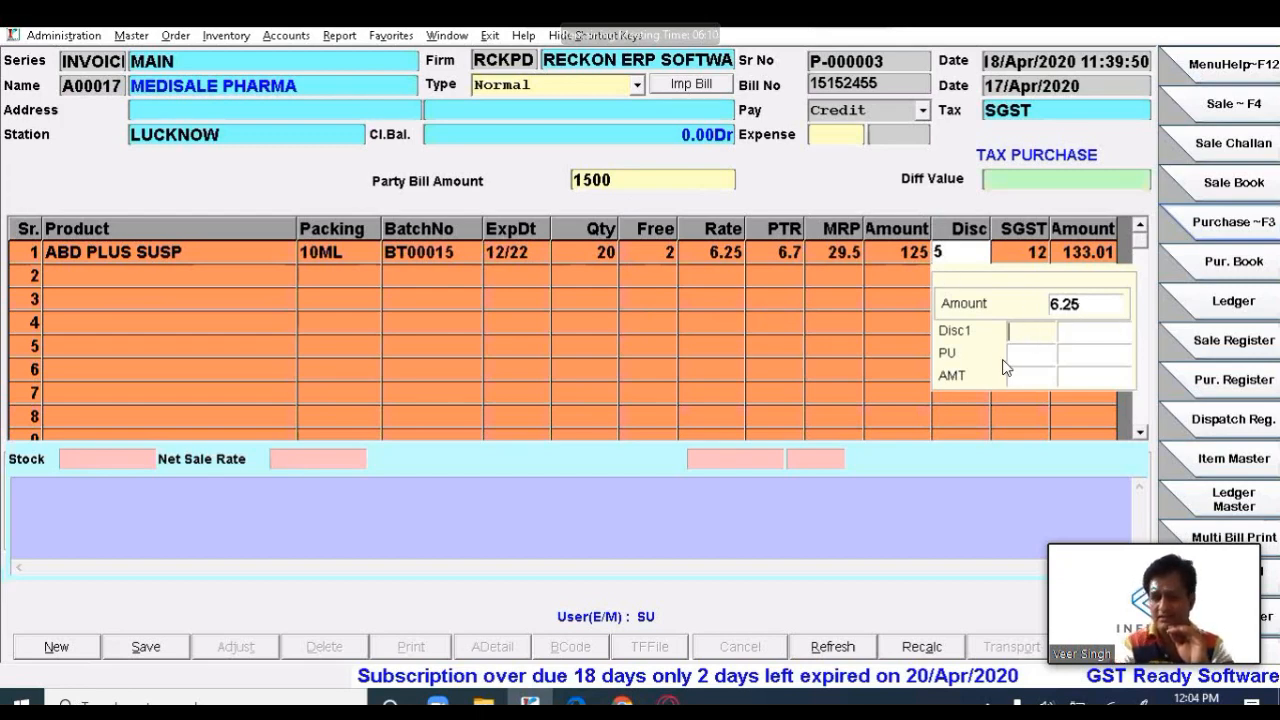
{"action": "type", "text": "5"}
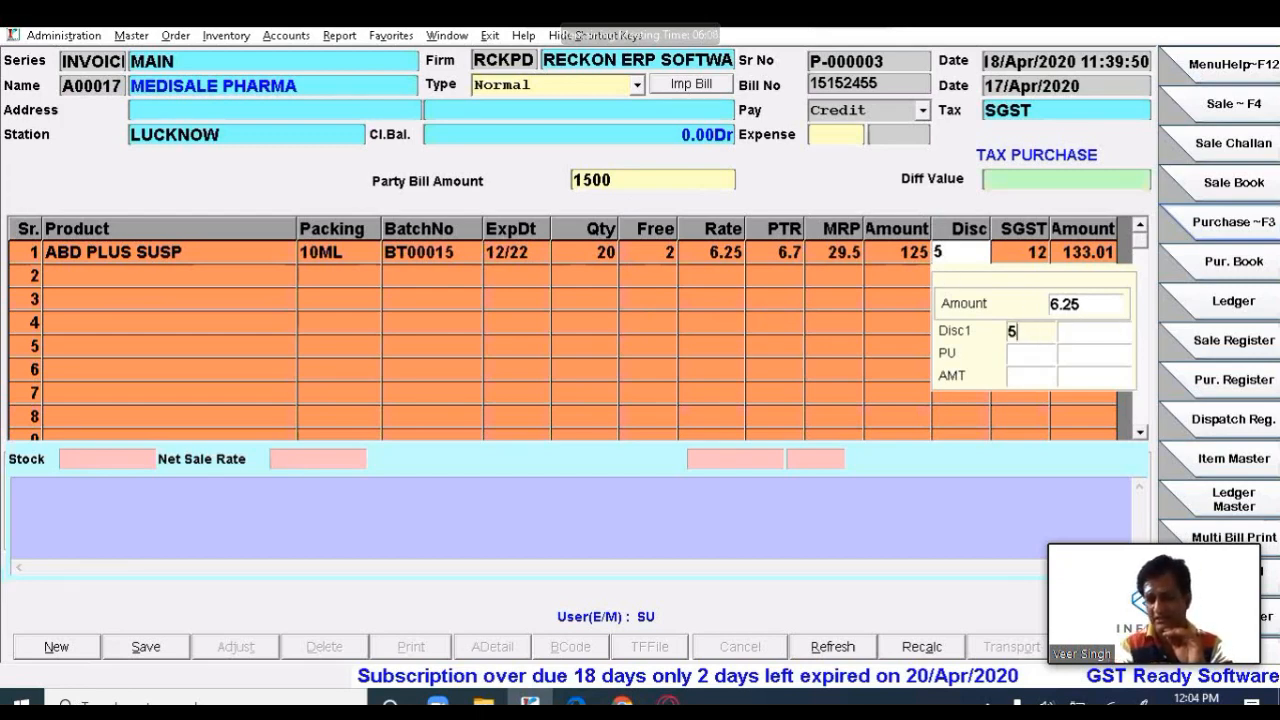
{"action": "key", "text": "Return"}
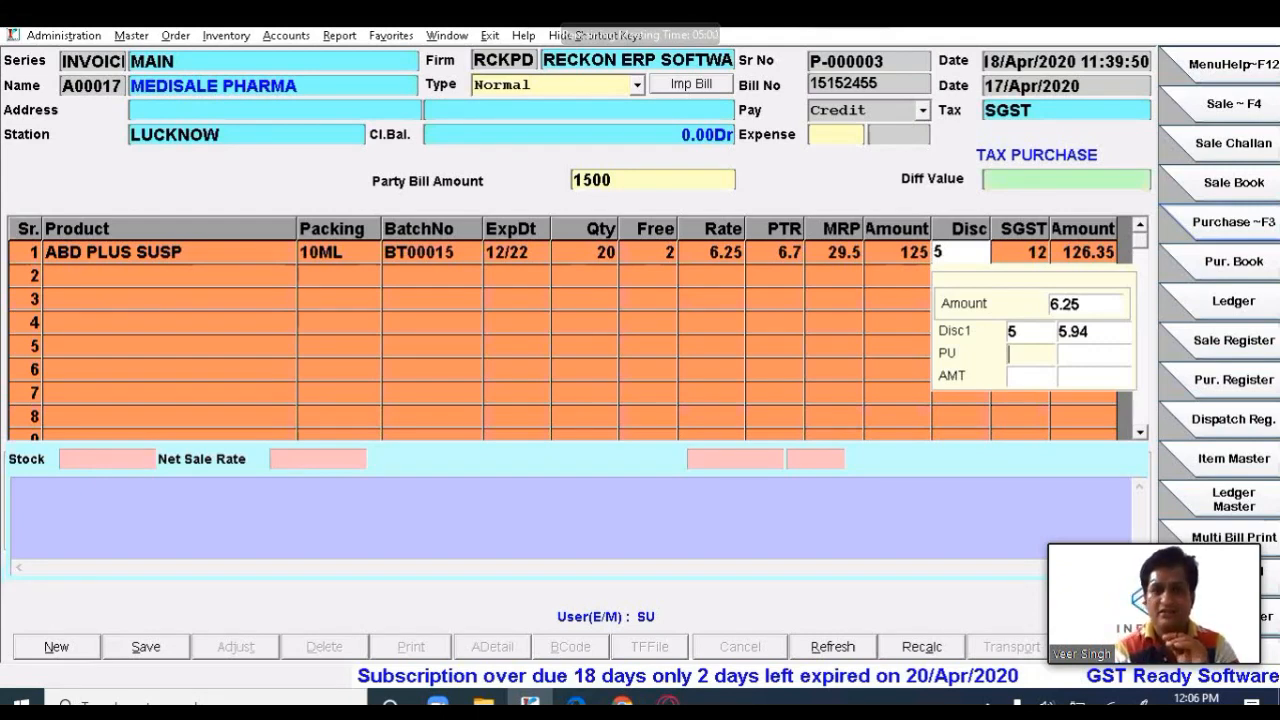
{"action": "type", "text": "2"}
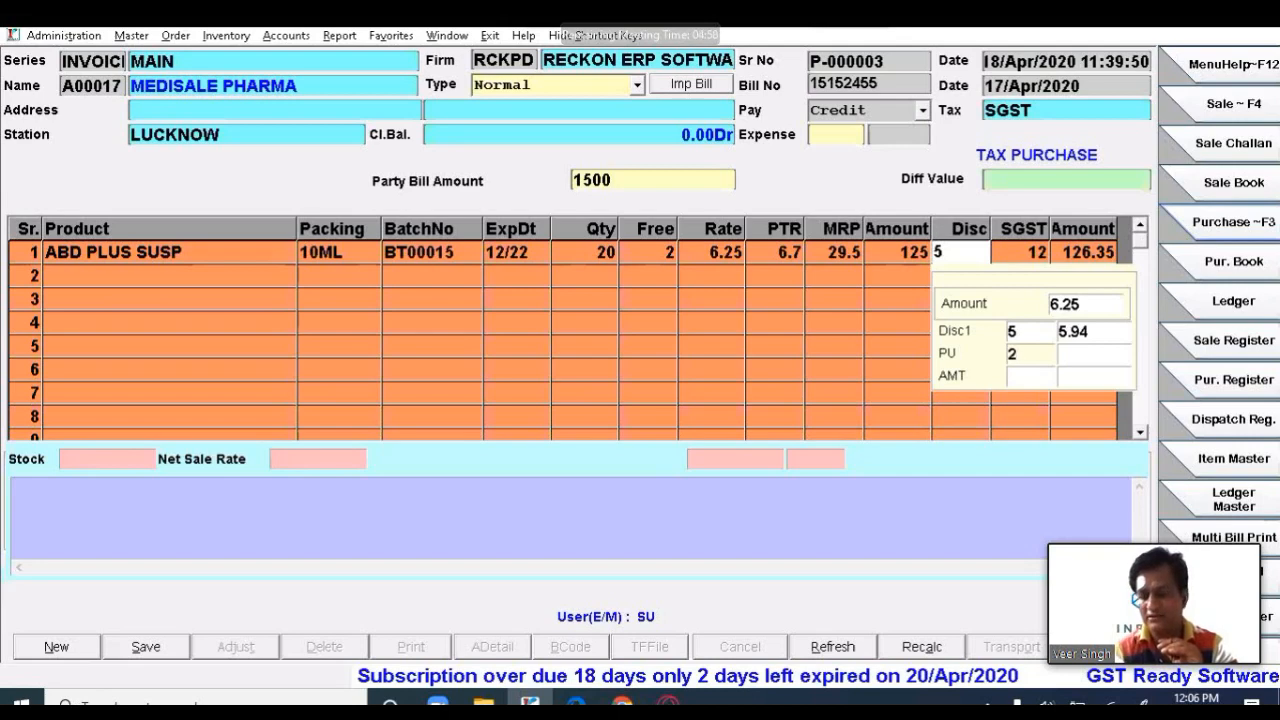
{"action": "key", "text": "Return"}
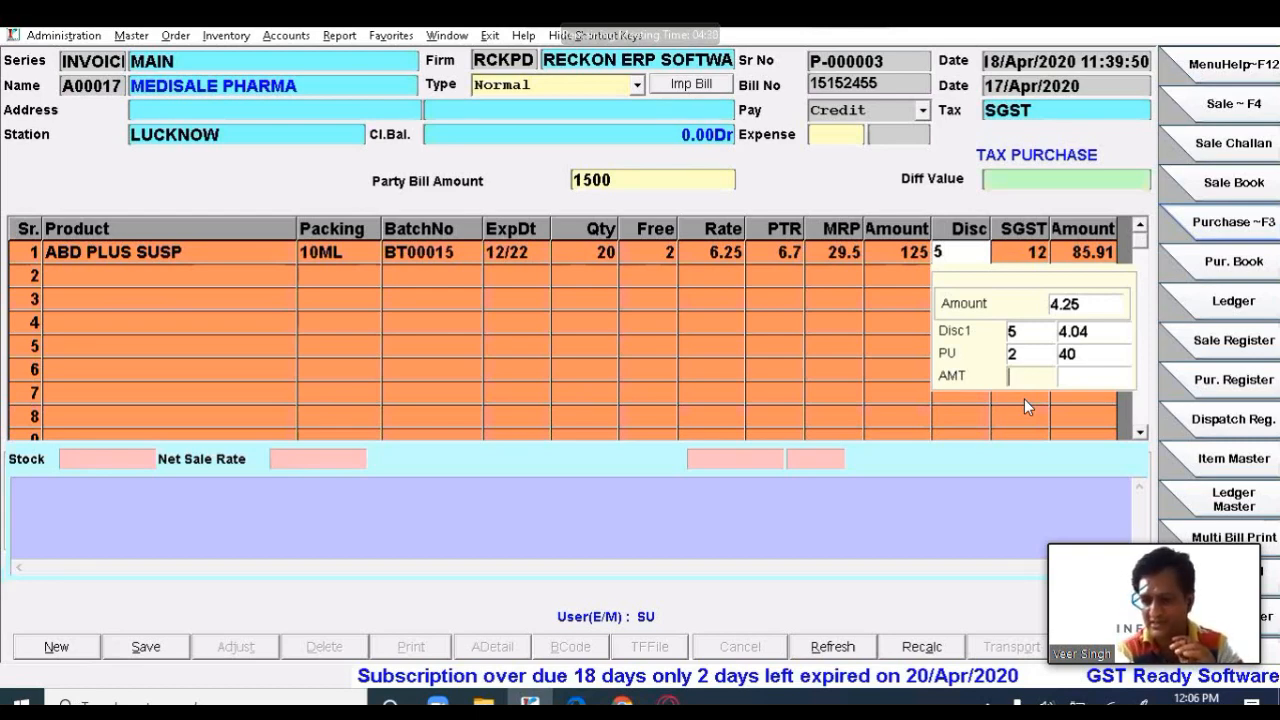
{"action": "type", "text": "10"}
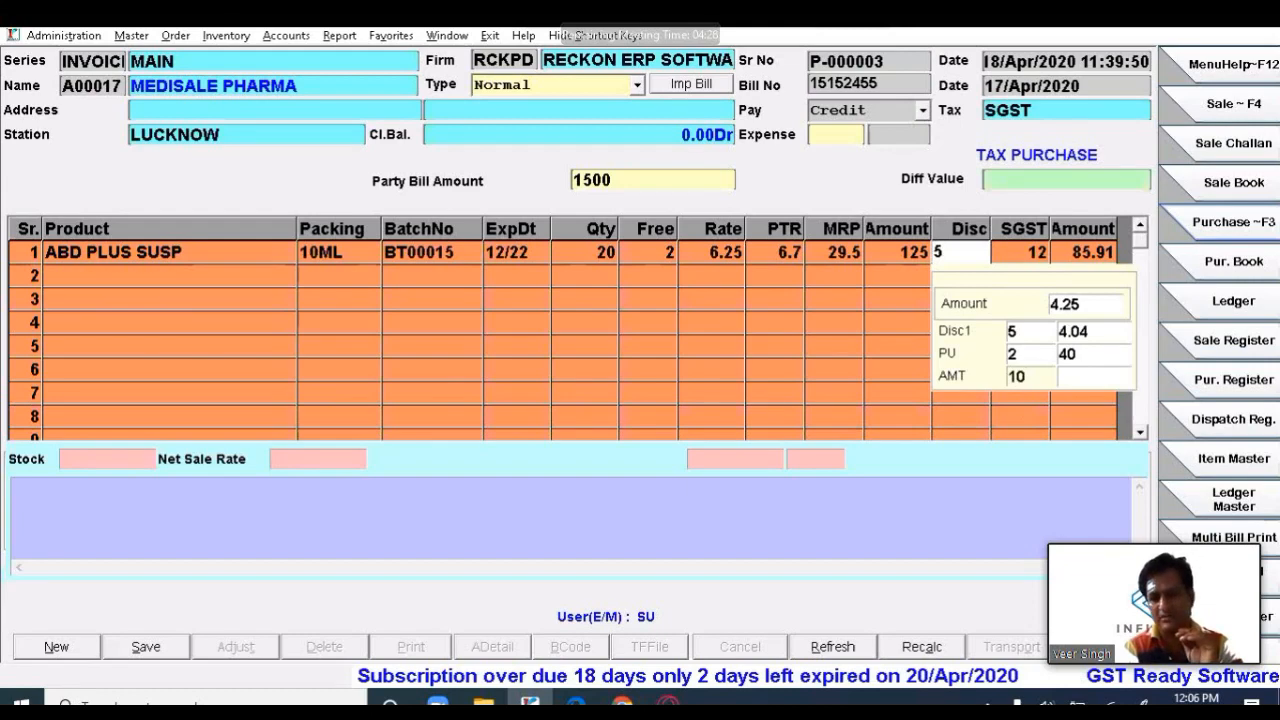
{"action": "key", "text": "Return"}
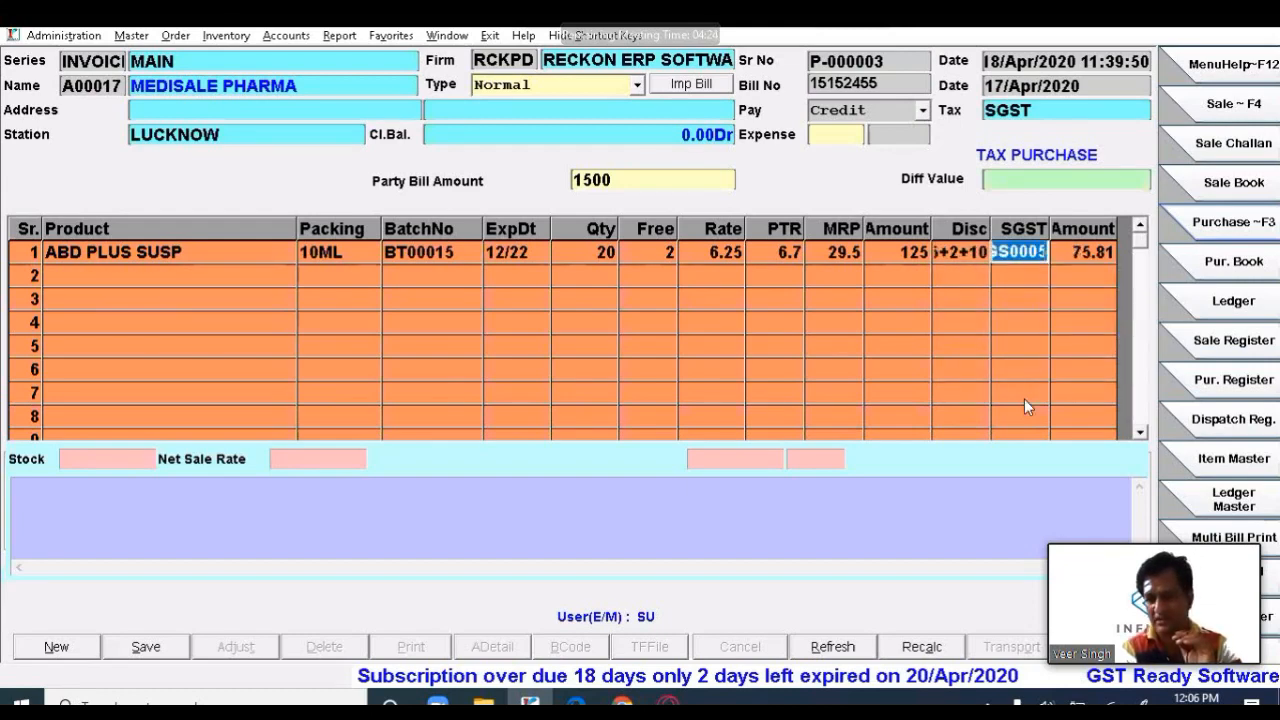
- Zero the Disc and AMT discounts for a 95.2 line amount, then view its deal and margin details
{"action": "key", "text": "shift+Tab"}
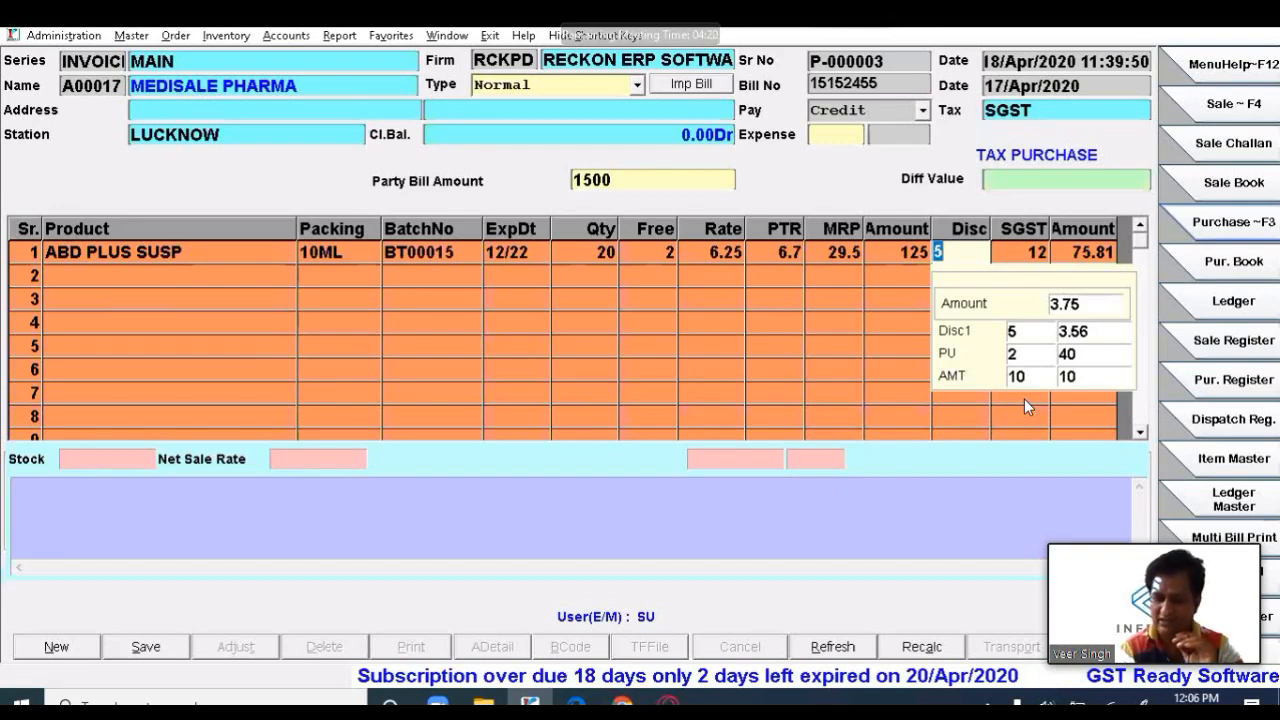
{"action": "key", "text": "BackSpace"}
{"action": "key", "text": "Return"}
{"action": "key", "text": "Return"}
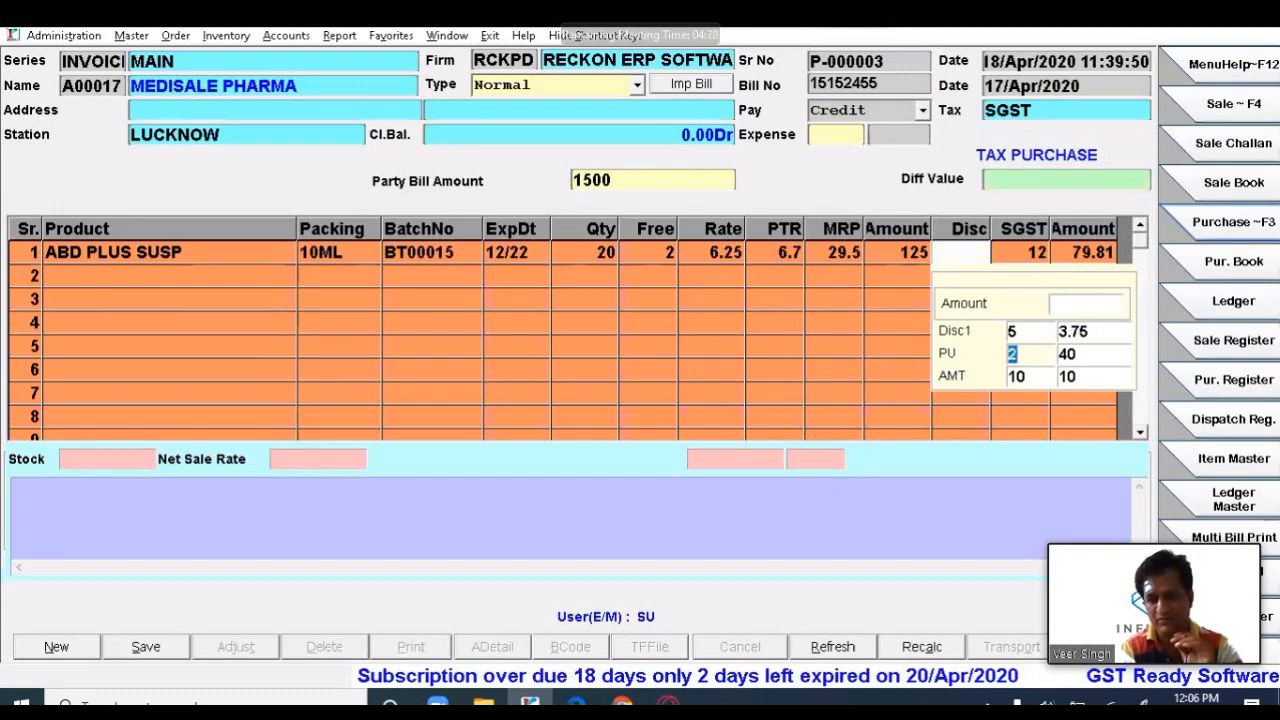
{"action": "key", "text": "shift+Tab"}
{"action": "type", "text": "0"}
{"action": "key", "text": "Return"}
{"action": "key", "text": "Return"}
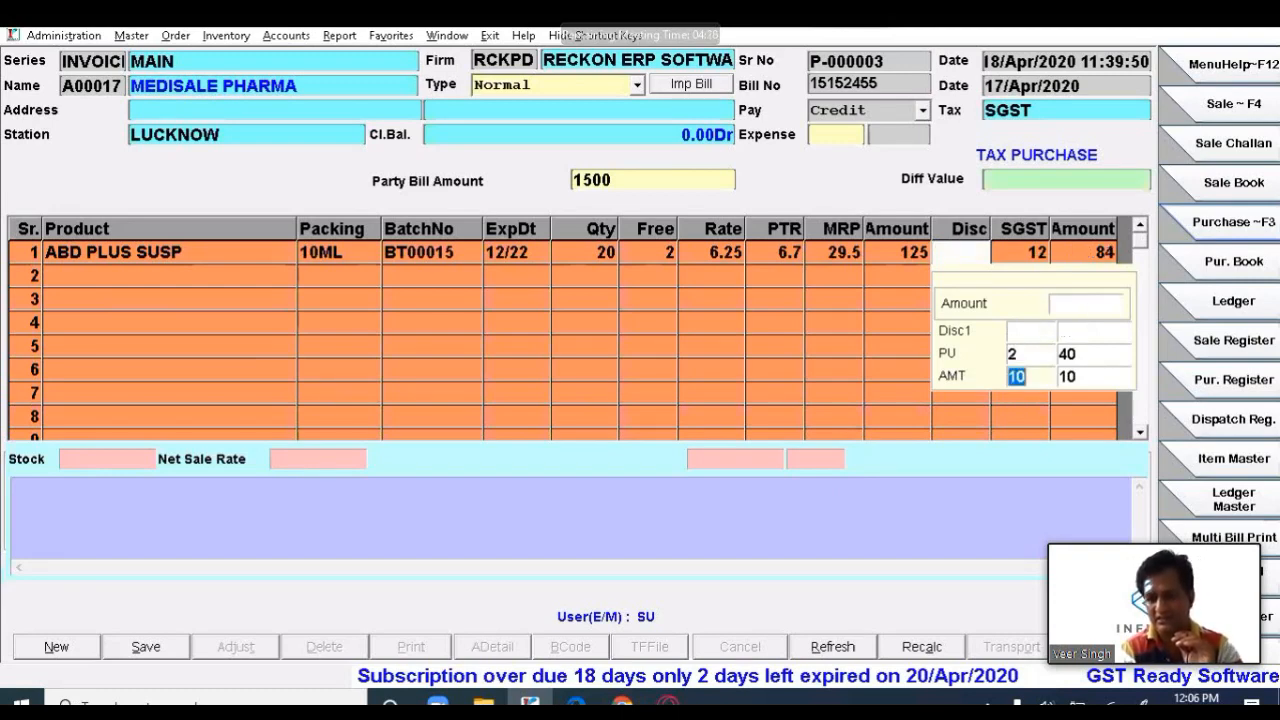
{"action": "type", "text": "0"}
{"action": "key", "text": "Return"}
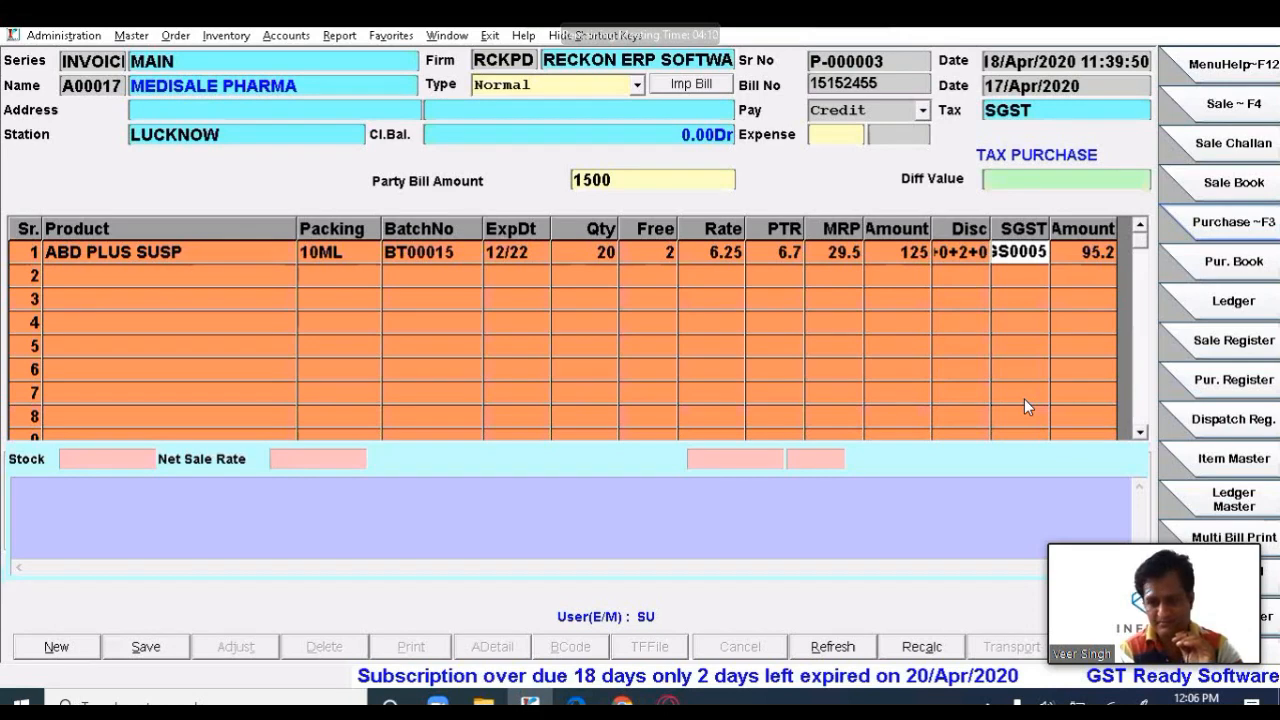
{"action": "key", "text": "Return"}
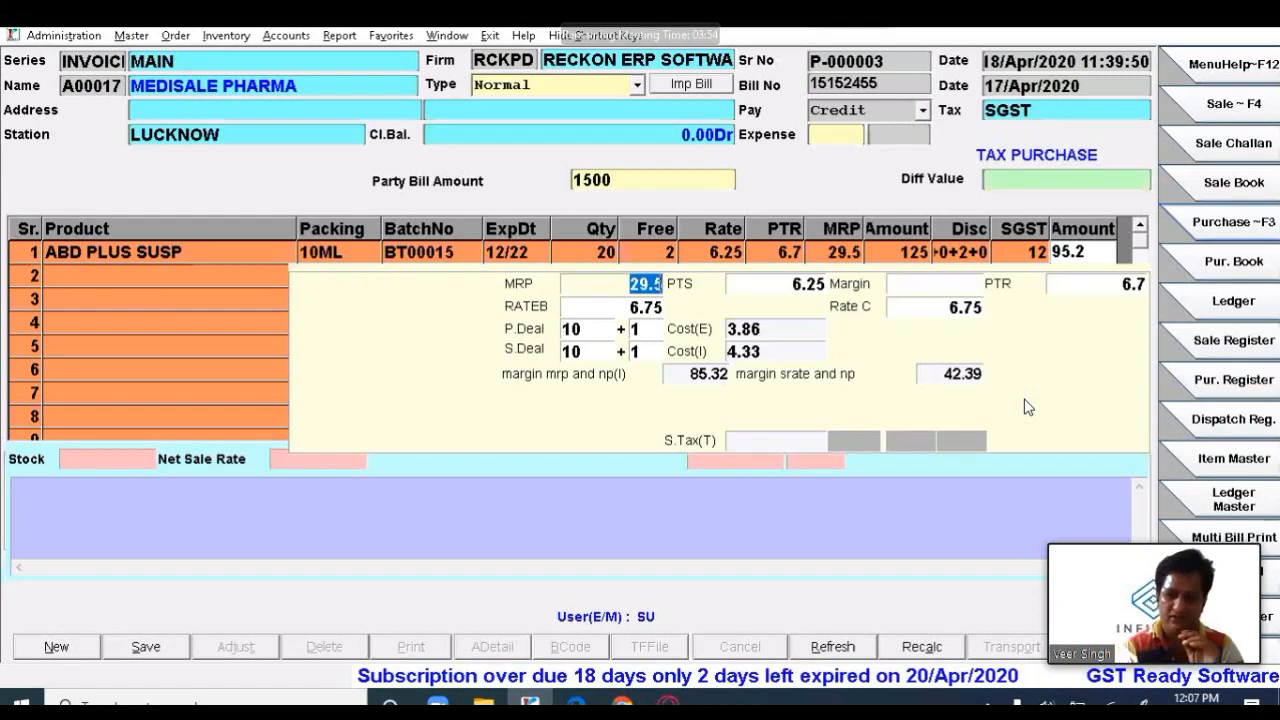
{"action": "key", "text": "Return"}
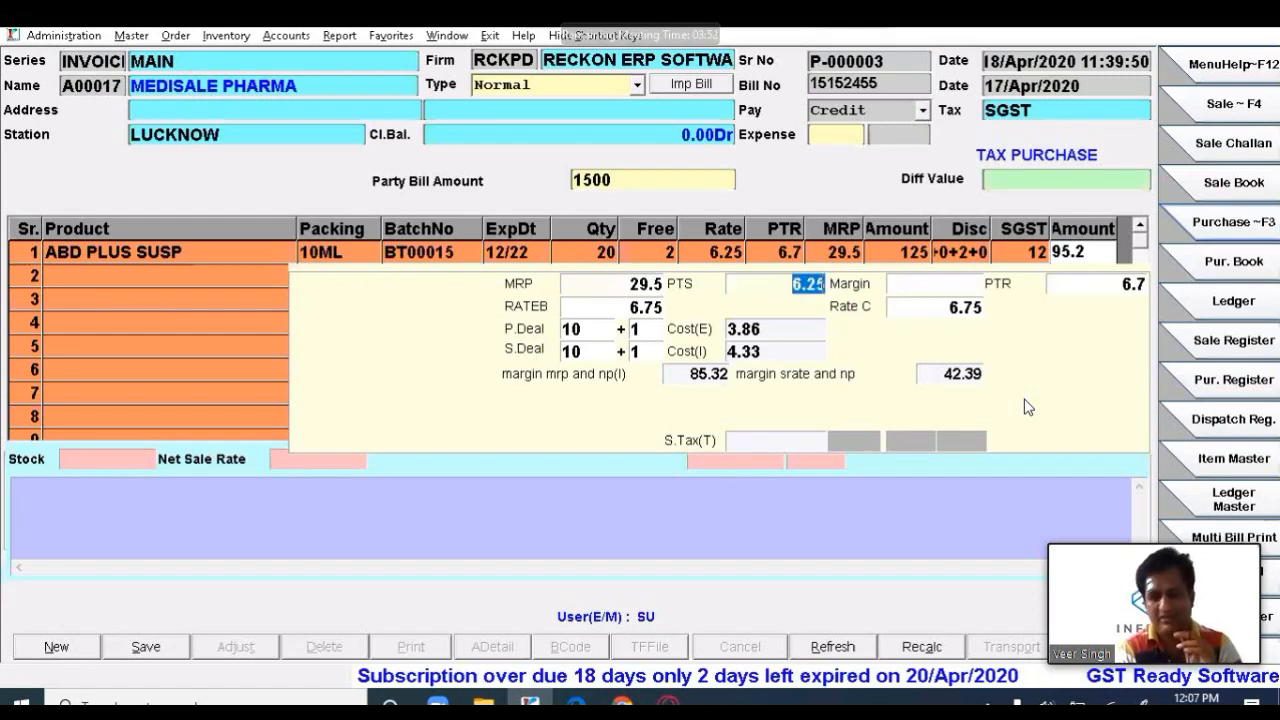
{"action": "key", "text": "Return"}
{"action": "key", "text": "Return"}
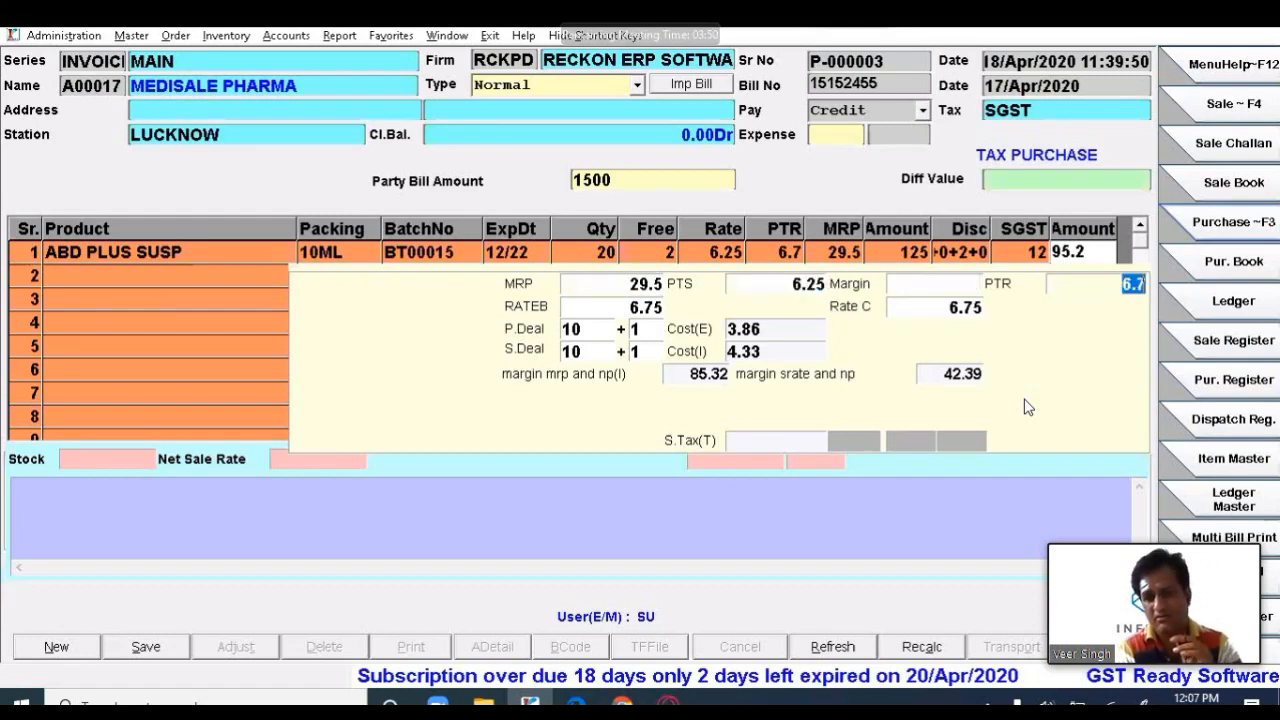
{"action": "key", "text": "Return"}
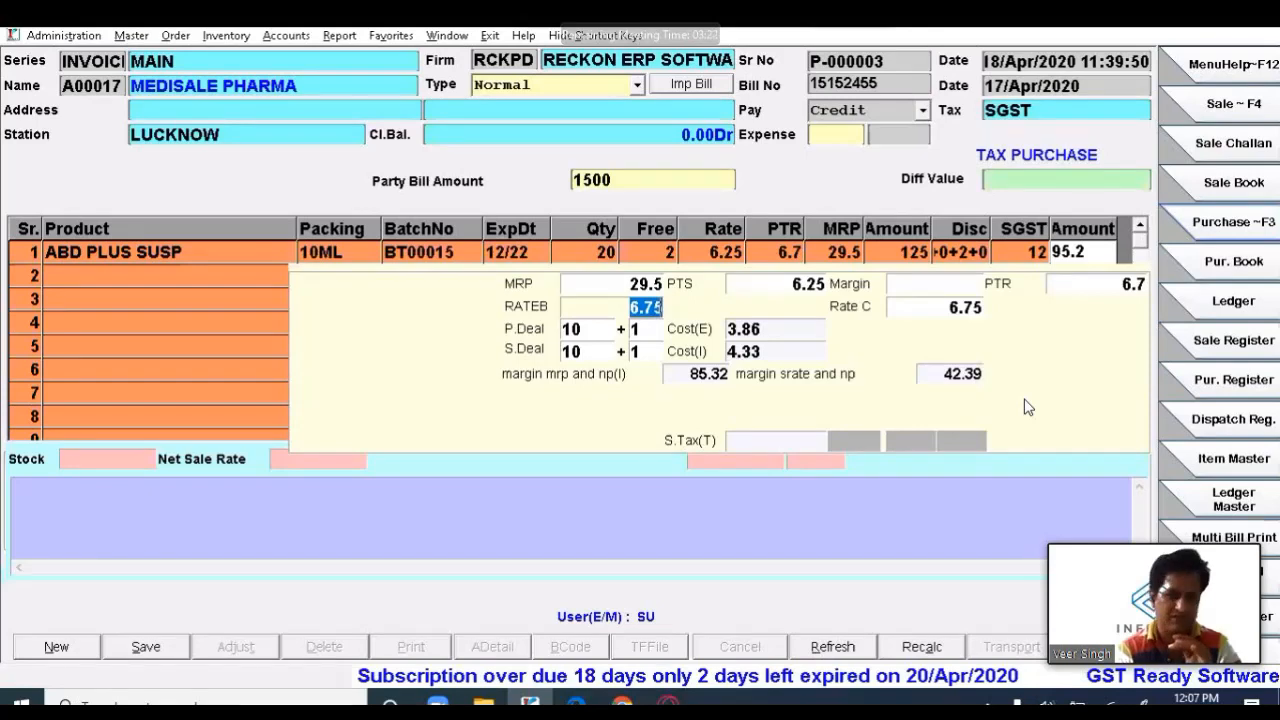
{"action": "key", "text": "Return"}
{"action": "key", "text": "Return"}
{"action": "key", "text": "Return"}
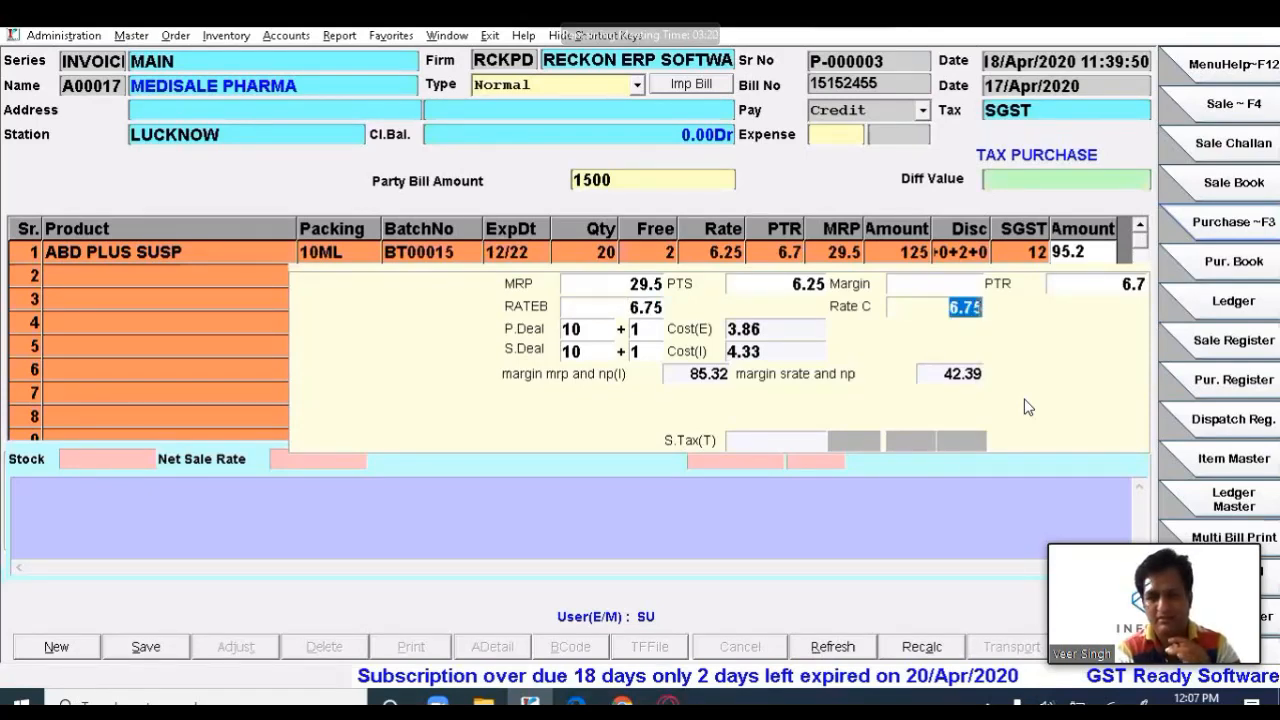
{"action": "key", "text": "Return"}
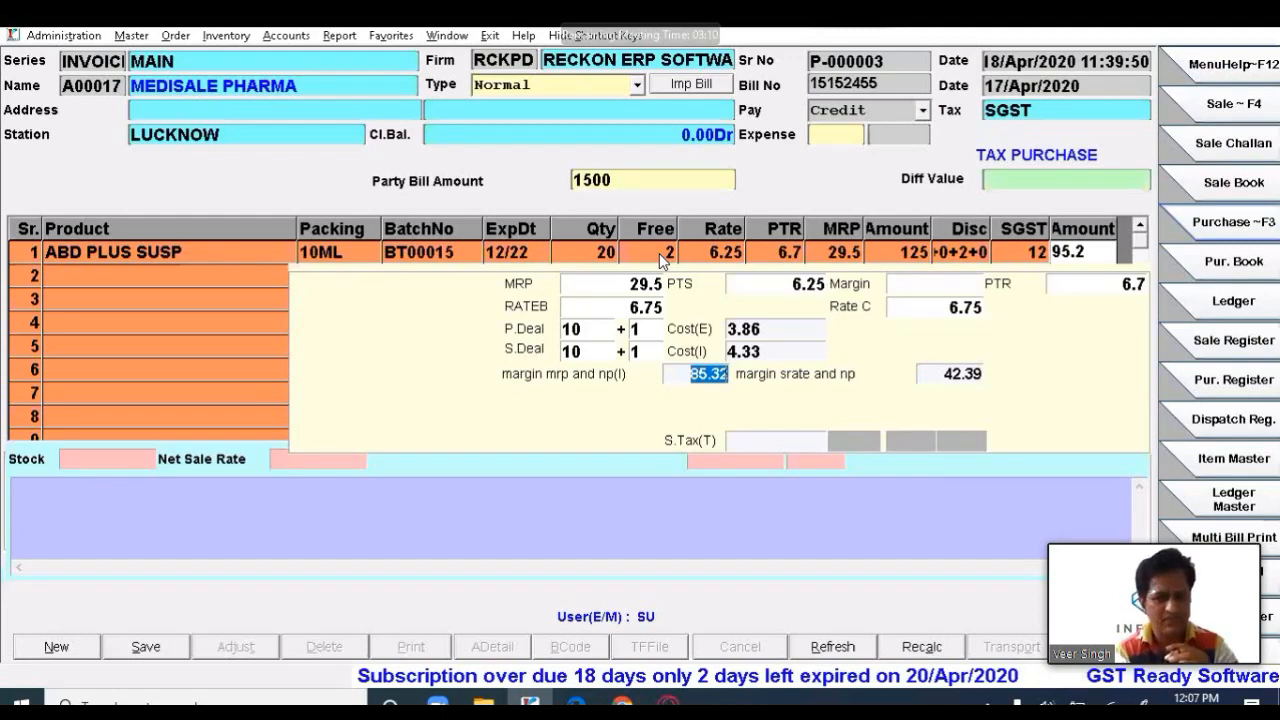
{"action": "double_click", "coordinate": [584, 329]}
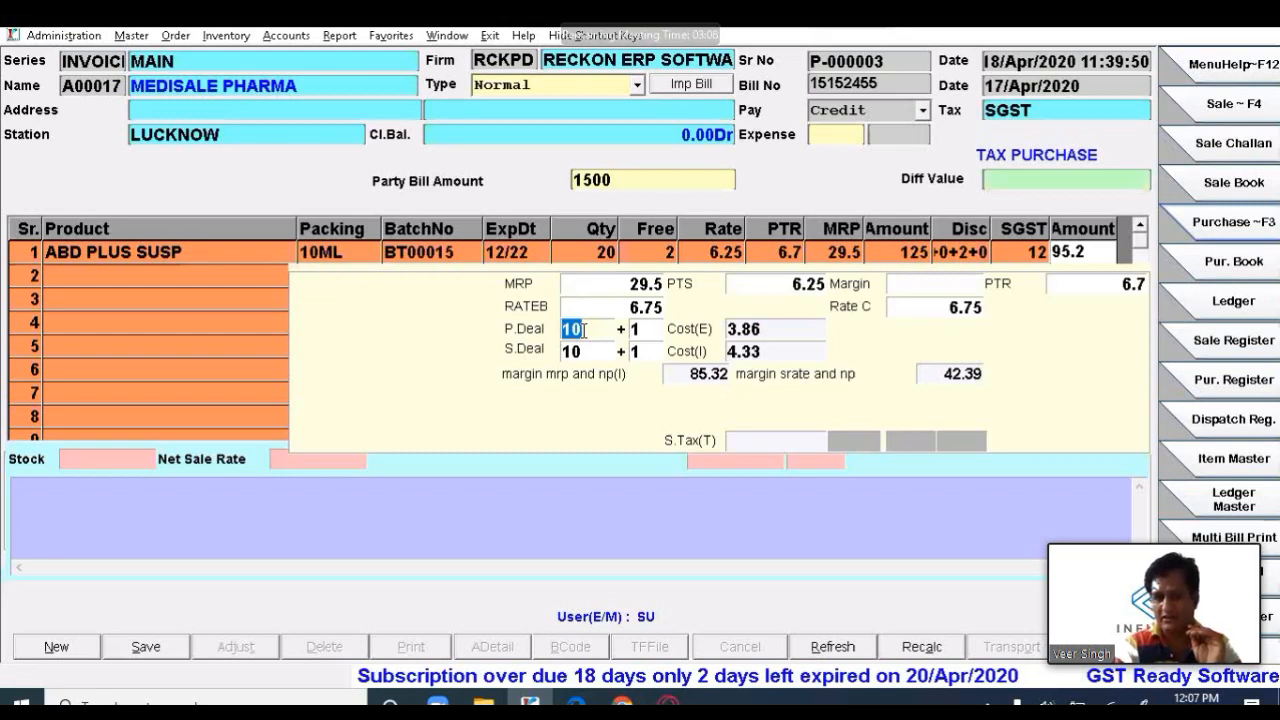
{"action": "double_click", "coordinate": [589, 352]}
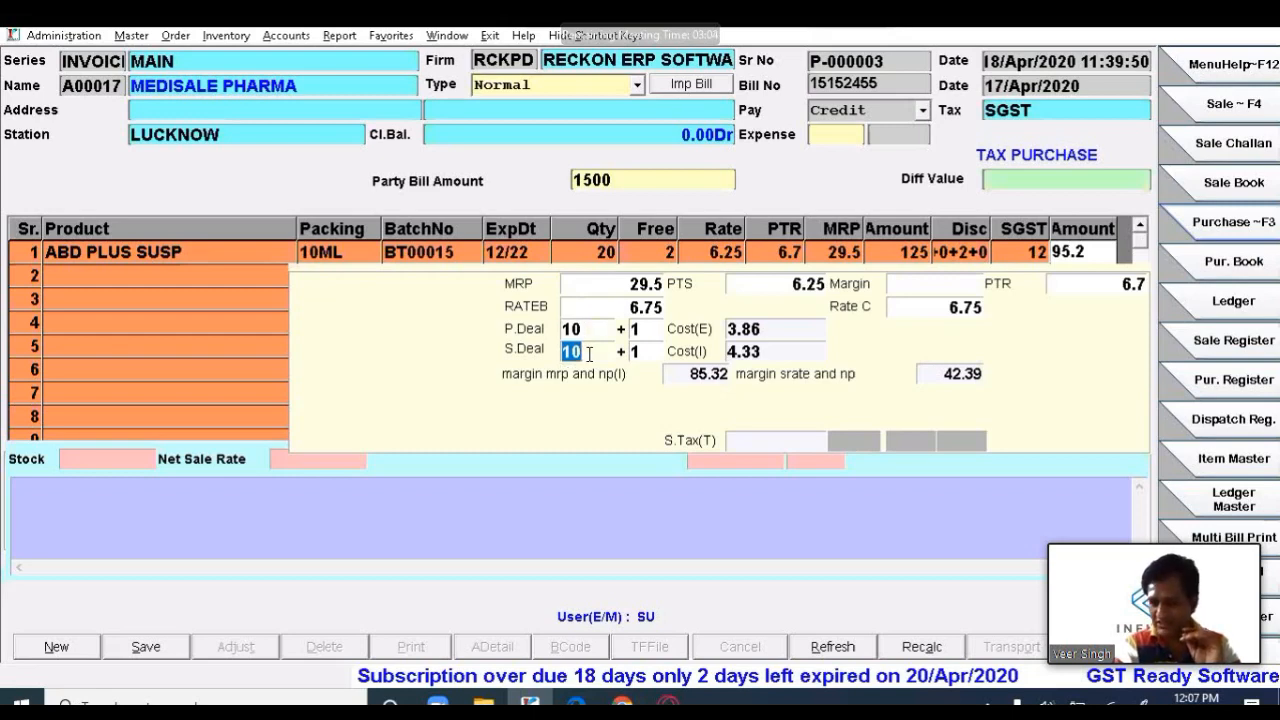
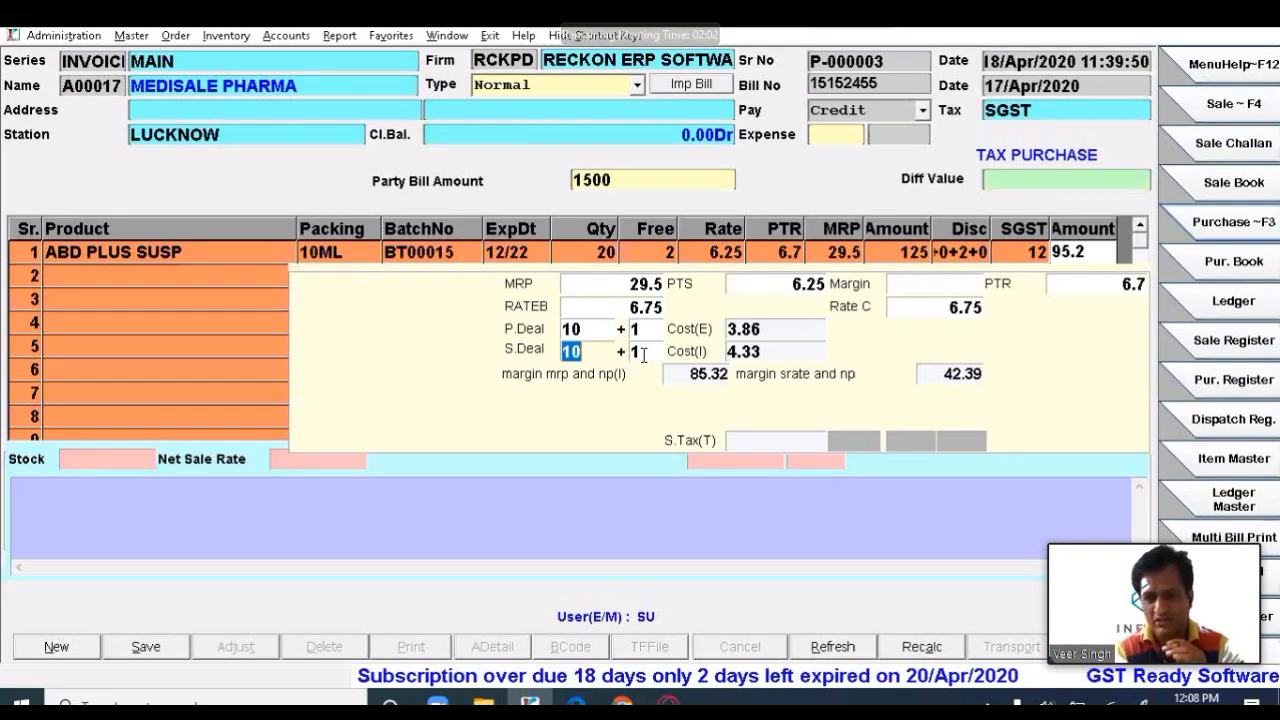
- Check the 10+1 scheme, margin 42.39, cost 3.86 and PTR 6.7, then commit row 1
{"action": "left_click", "coordinate": [643, 355]}
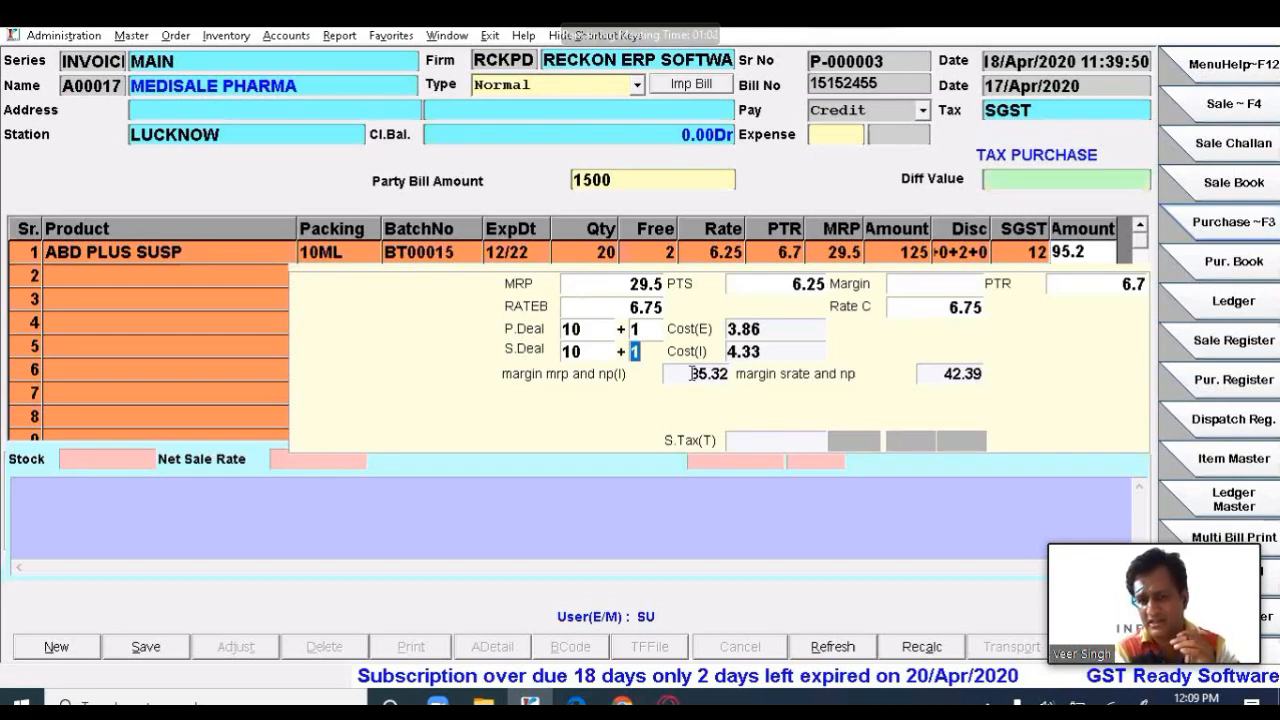
{"action": "left_click", "coordinate": [945, 374]}
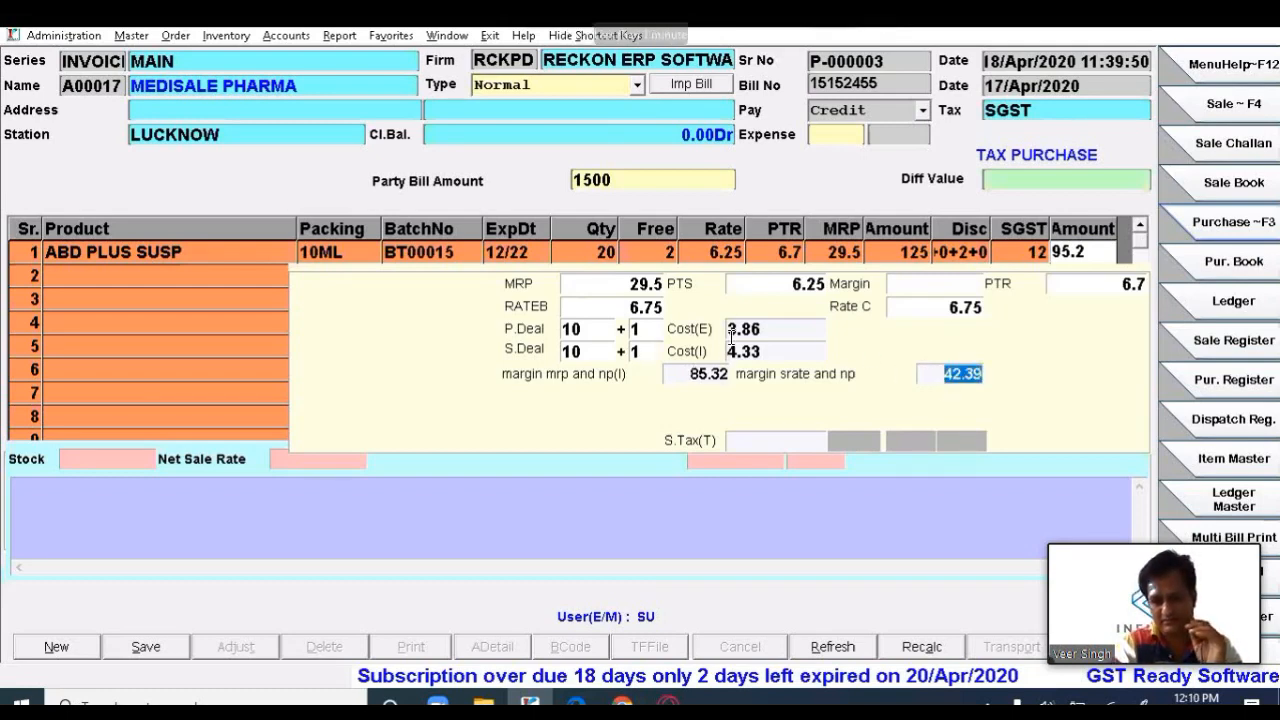
{"action": "left_click", "coordinate": [762, 330]}
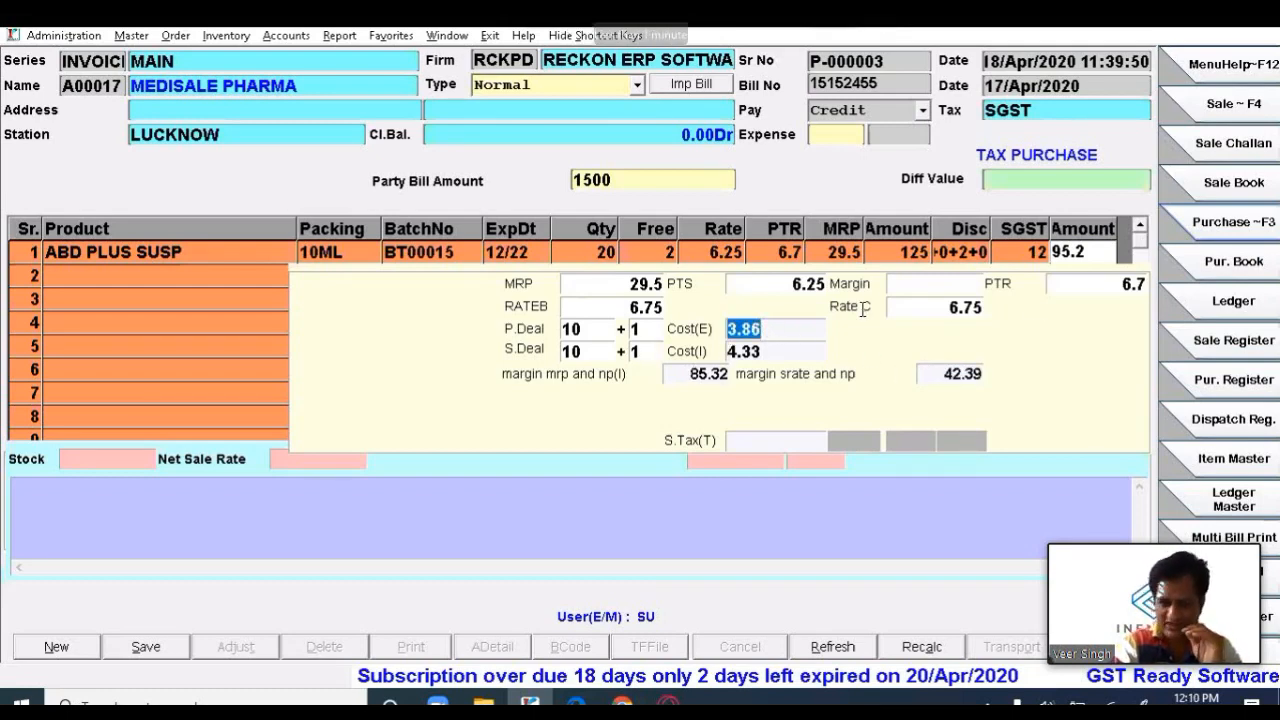
{"action": "left_click", "coordinate": [1096, 284]}
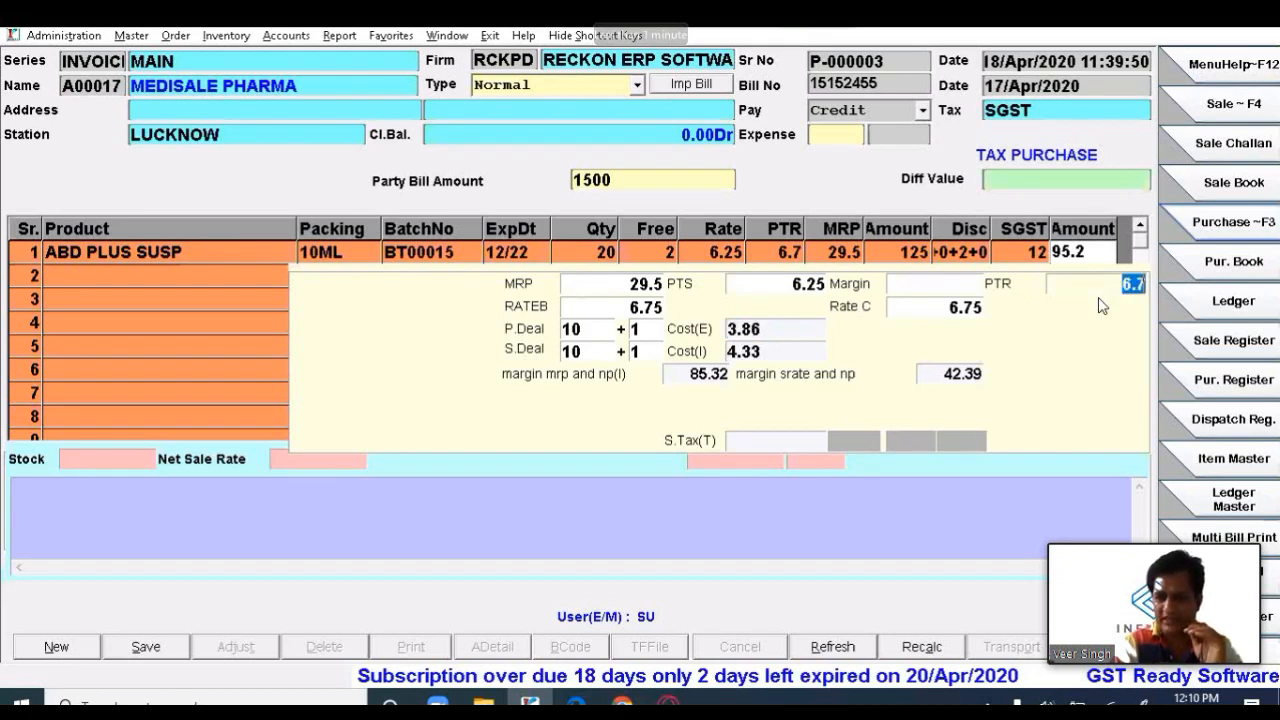
{"action": "left_click", "coordinate": [945, 374]}
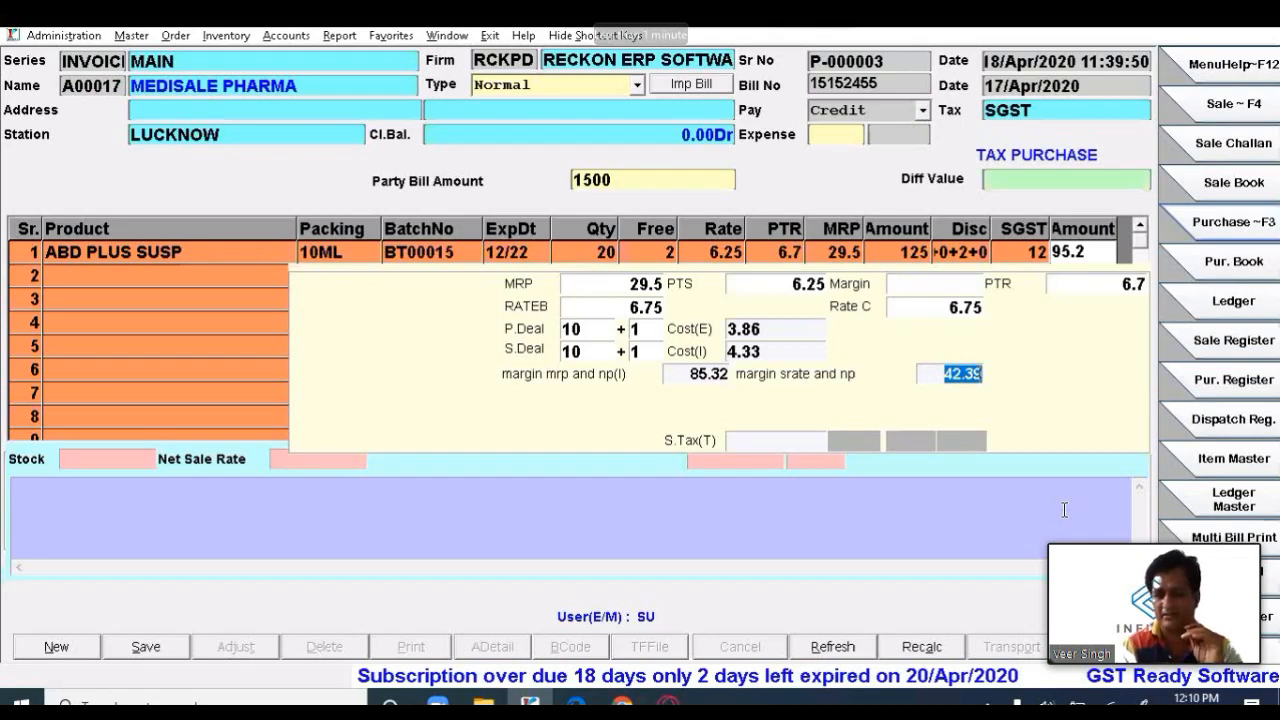
{"action": "key", "text": "Return"}
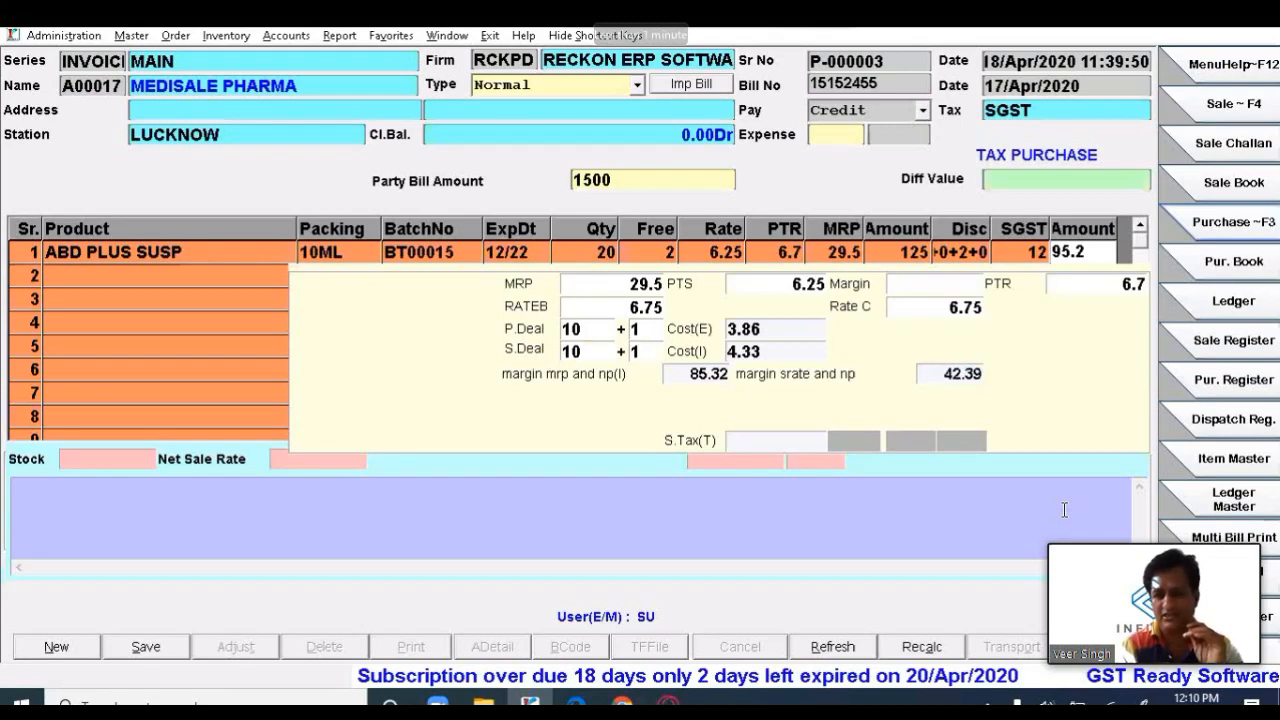
{"action": "key", "text": "Return"}
{"action": "key", "text": "Return"}
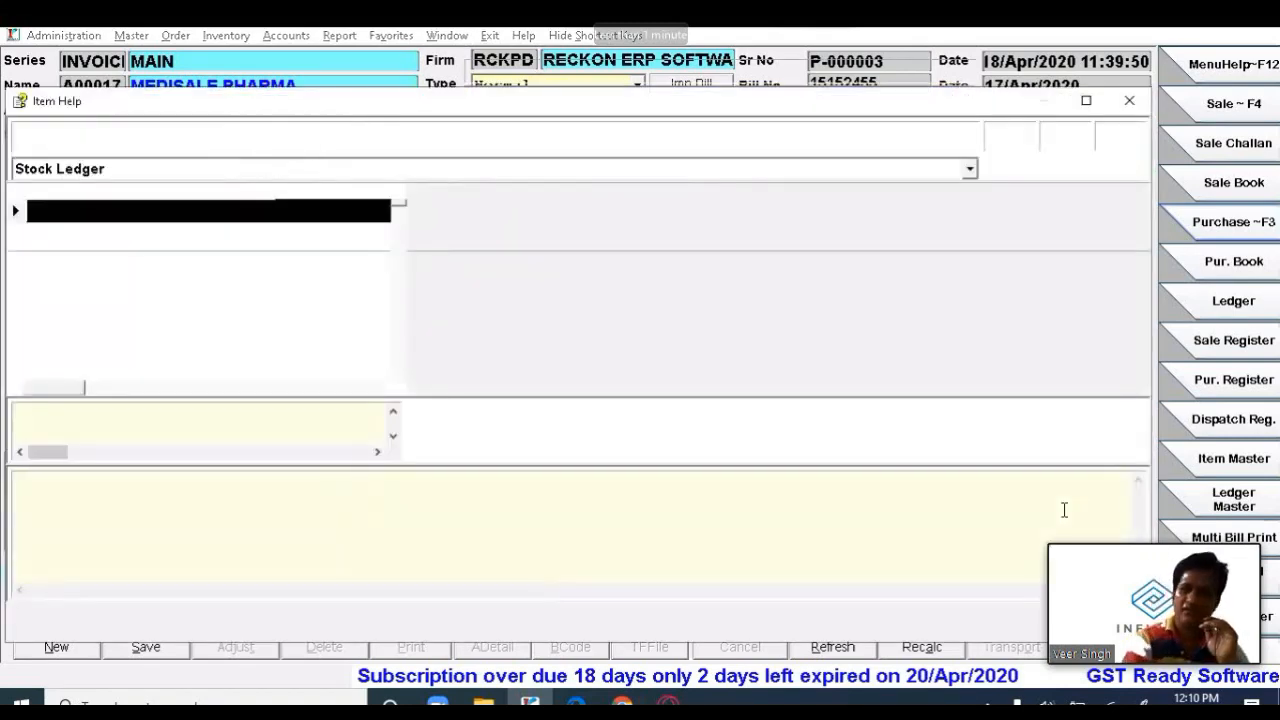
- Close Item Help, save the bill with its ABD PLUS SUSP line, and start row 2's product
{"action": "key", "text": "Escape"}
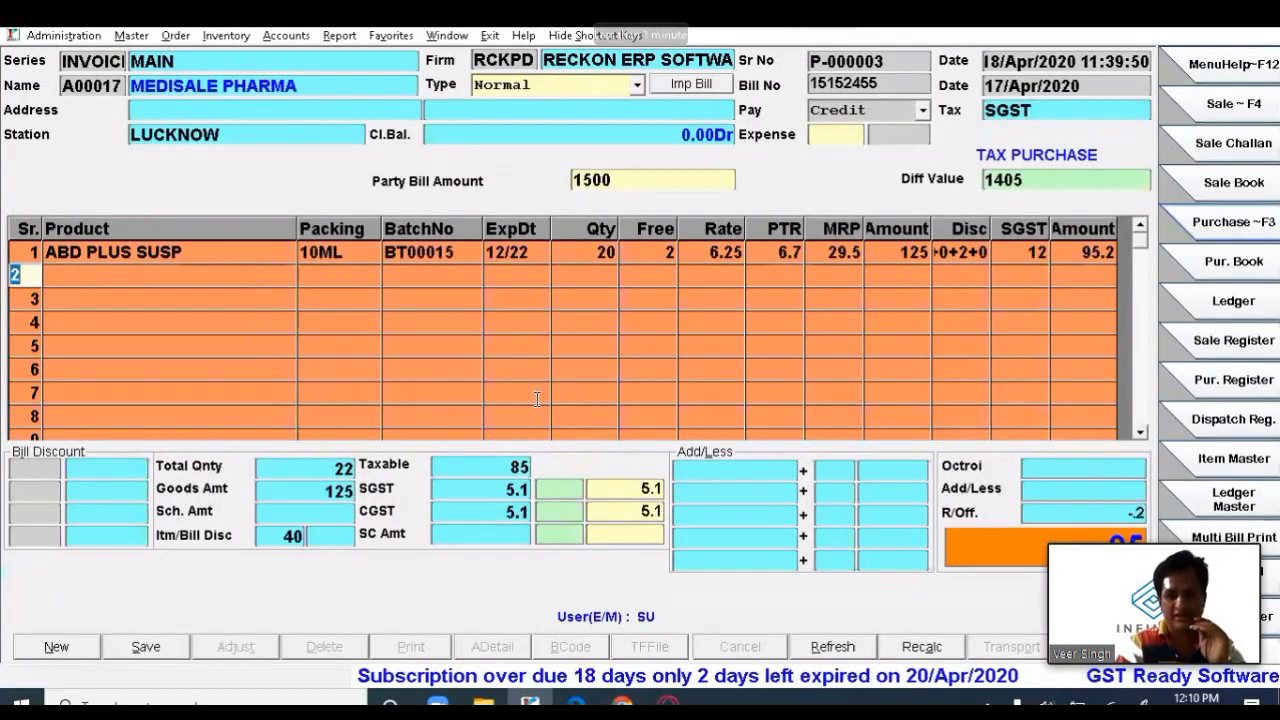
{"action": "left_click", "coordinate": [146, 649]}
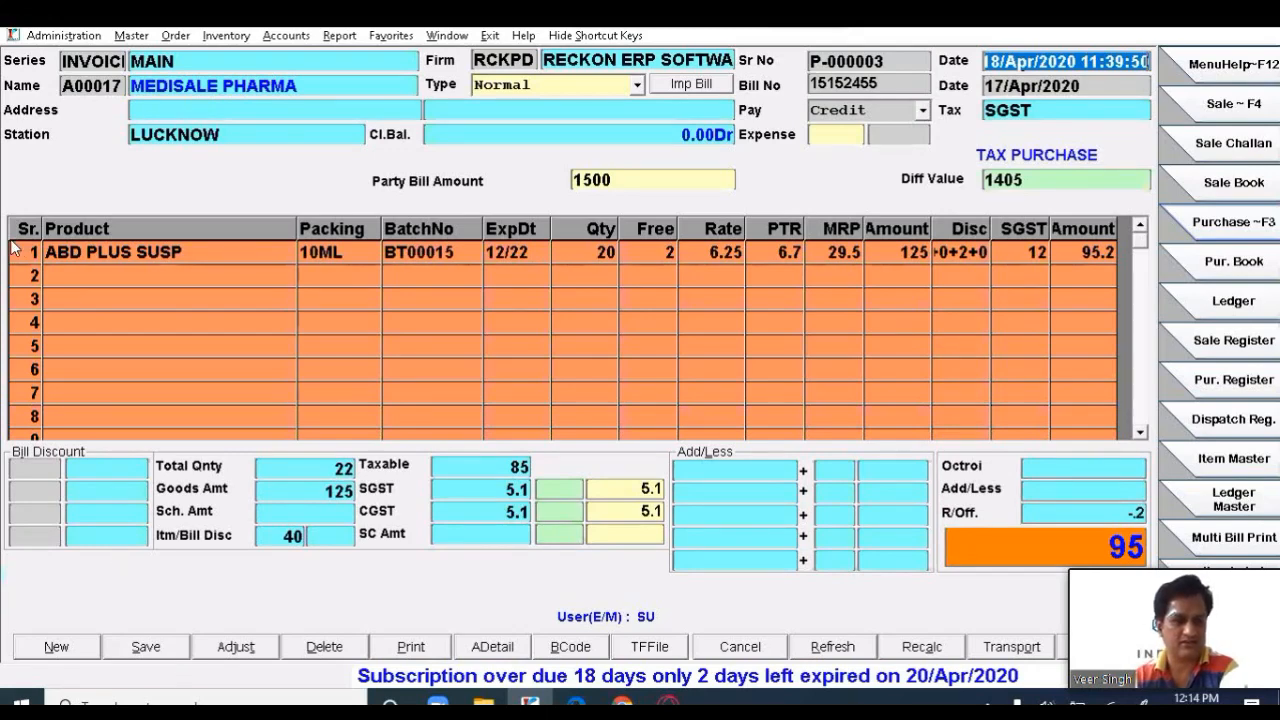
{"action": "left_click", "coordinate": [27, 268]}
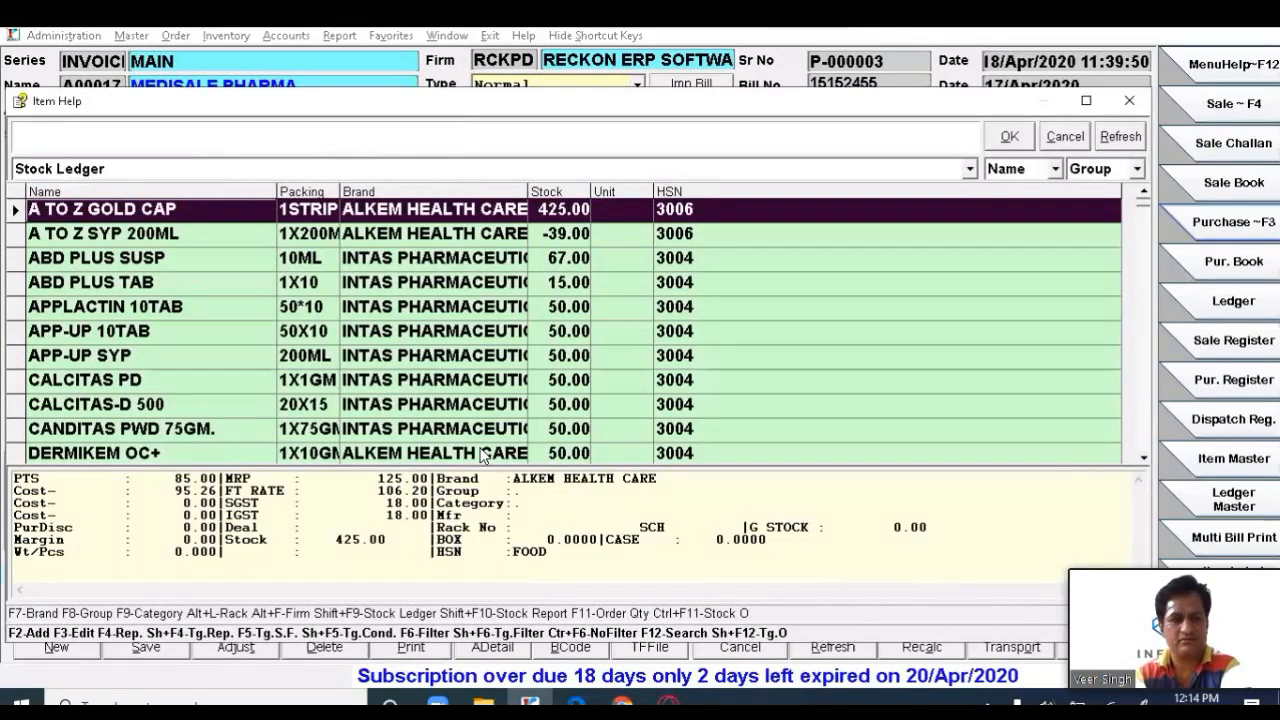
- Add CALCITAS PD on row 2 with batch 1522, expiry 12/22 and quantity 100
{"action": "key", "text": "Down"}
{"action": "key", "text": "Down"}
{"action": "key", "text": "Down"}
{"action": "key", "text": "Down"}
{"action": "key", "text": "Down"}
{"action": "key", "text": "Down"}
{"action": "key", "text": "Down"}
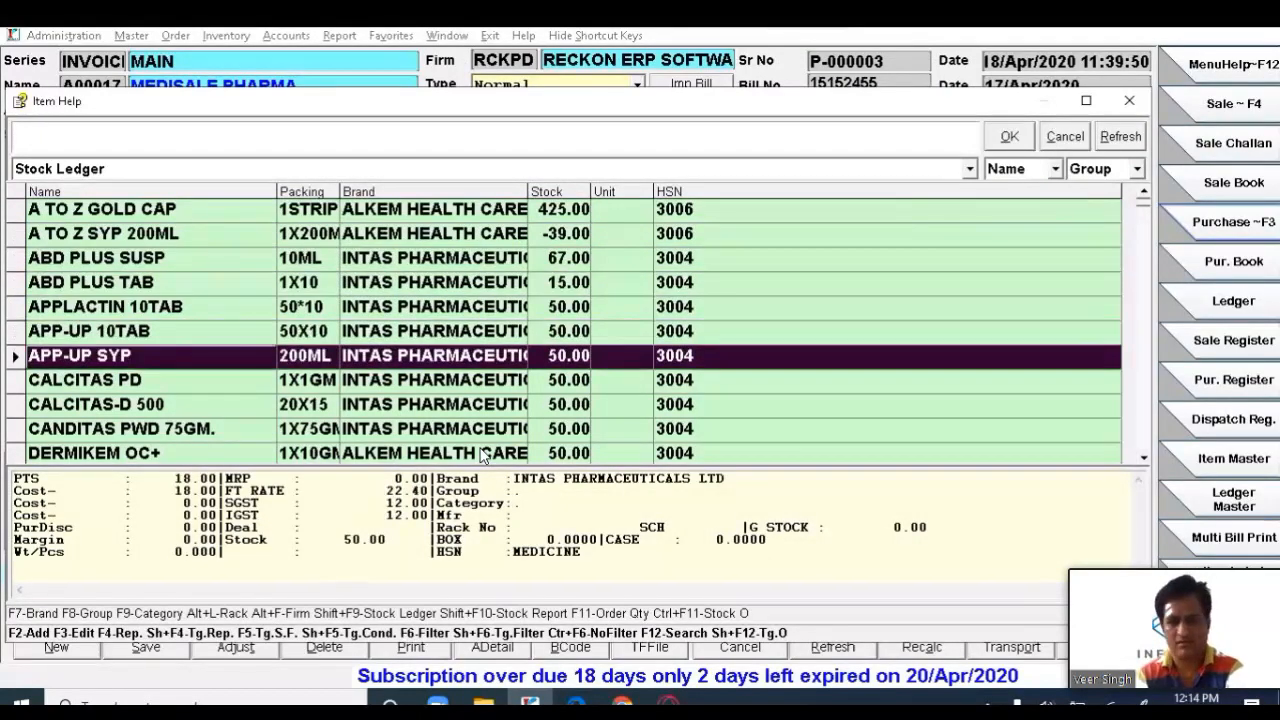
{"action": "key", "text": "Return"}
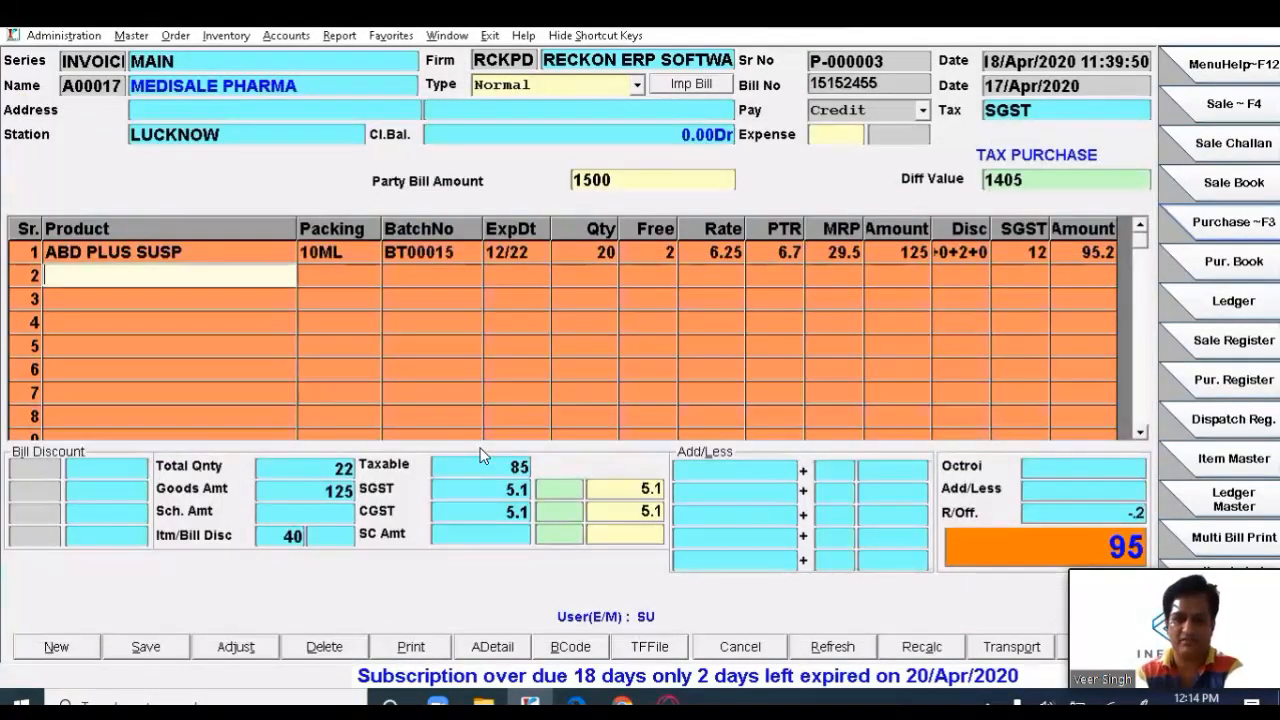
{"action": "type", "text": "1522"}
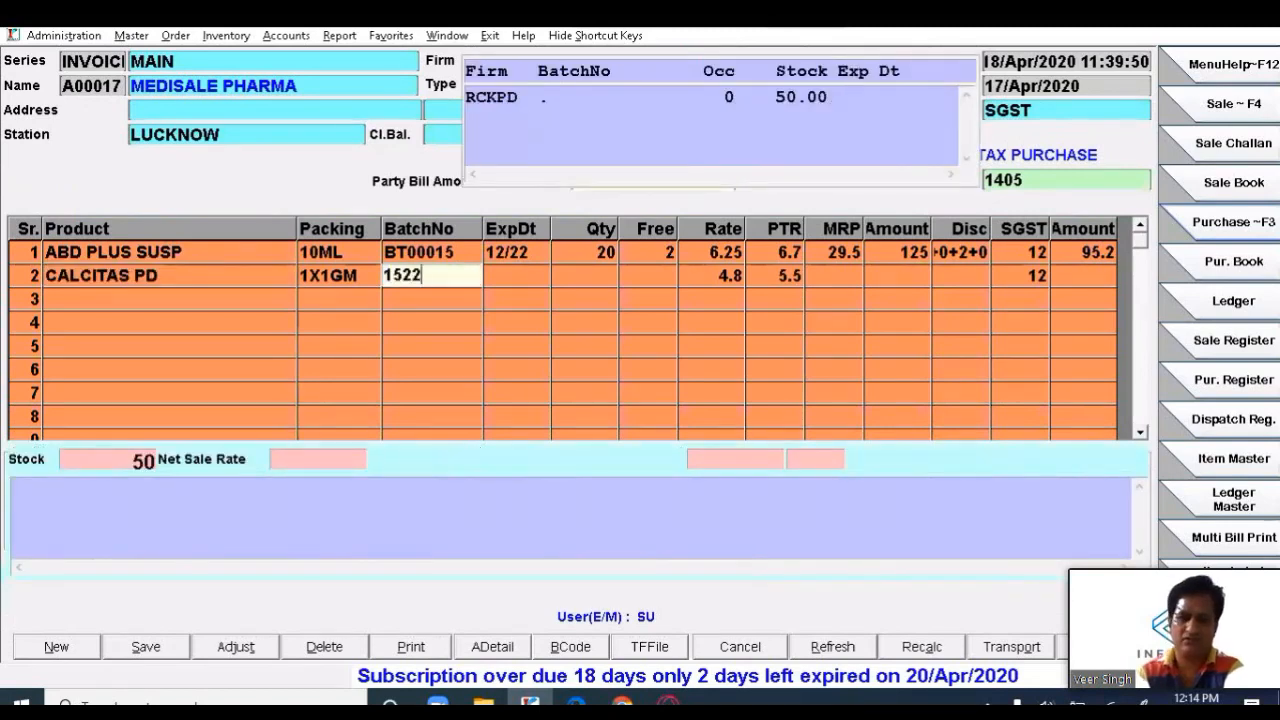
{"action": "key", "text": "Return"}
{"action": "type", "text": "12/22"}
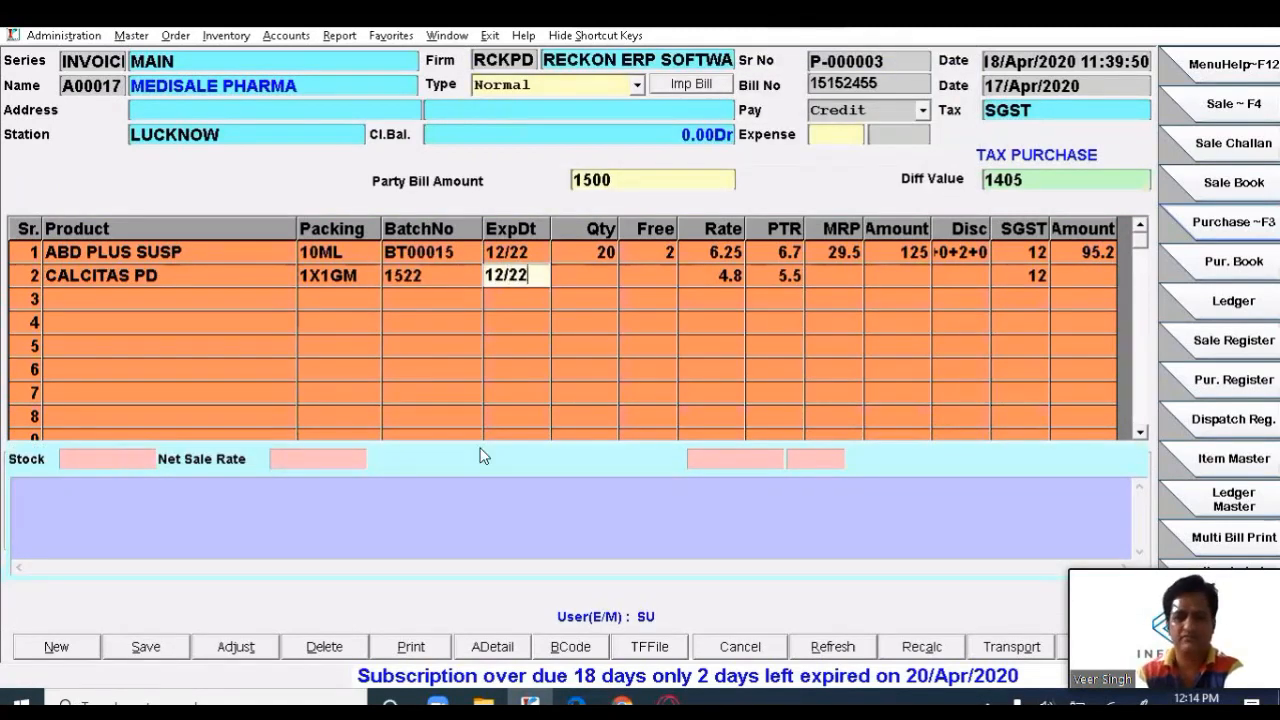
{"action": "key", "text": "Return"}
{"action": "type", "text": "10"}
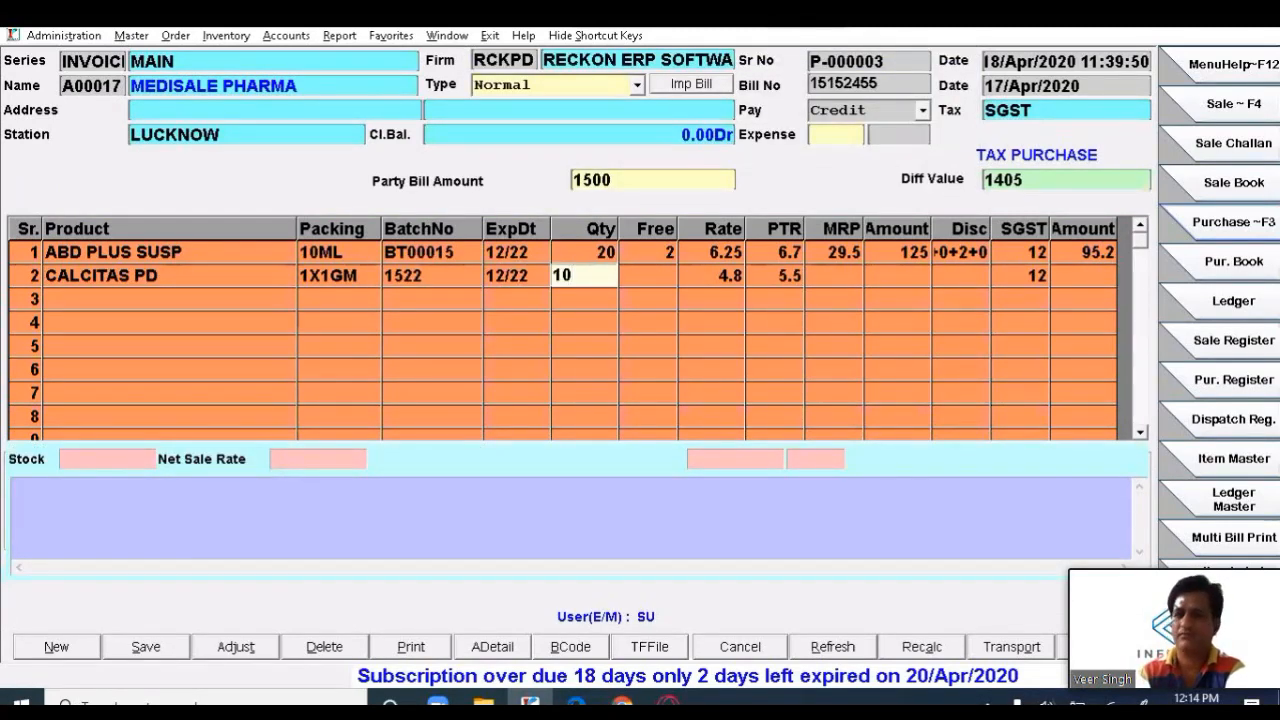
{"action": "type", "text": "0"}
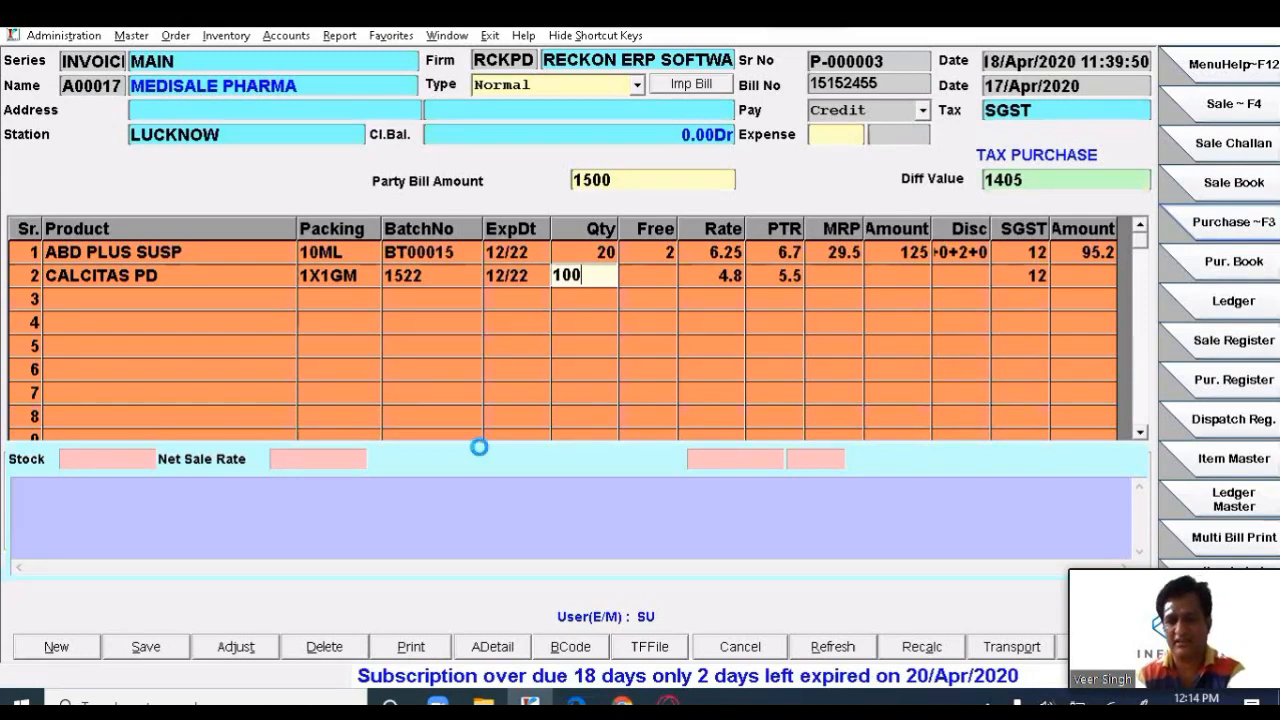
{"action": "key", "text": "Return"}
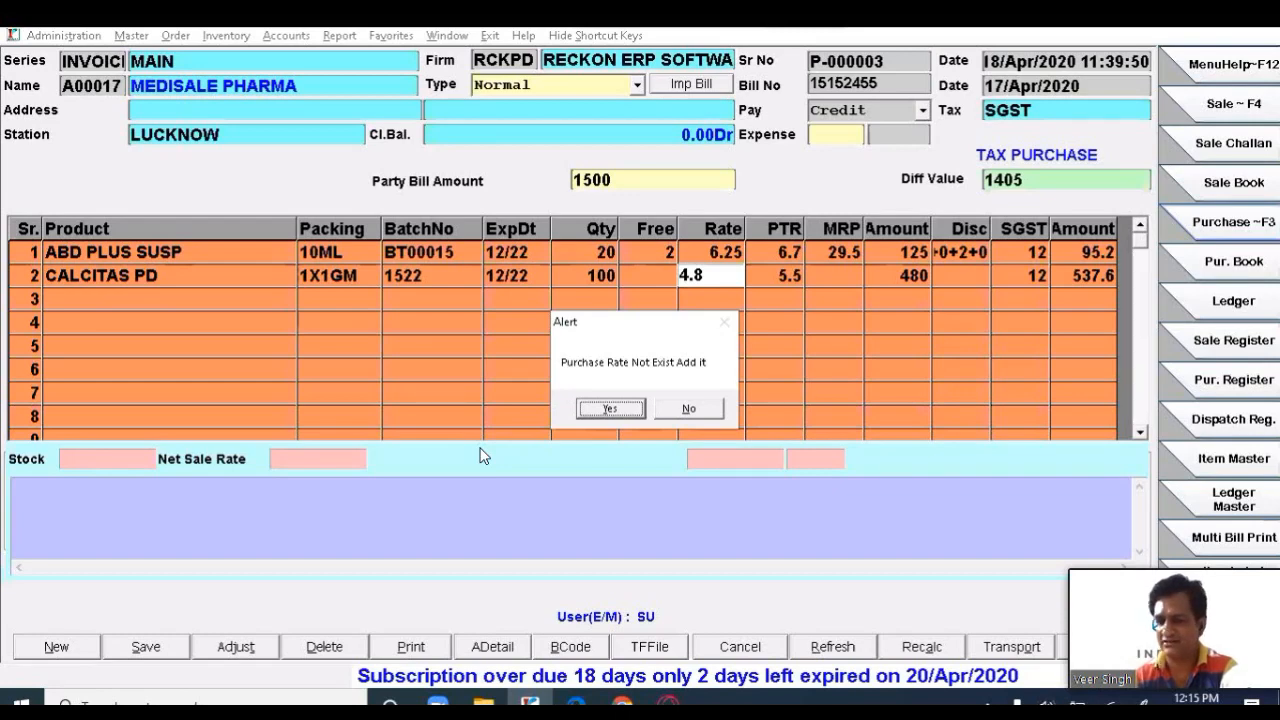
- Accept the rate alert and enter MRP 11, PTS 4.8 and PTR 5.5 for CALCITAS PD
{"action": "key", "text": "Return"}
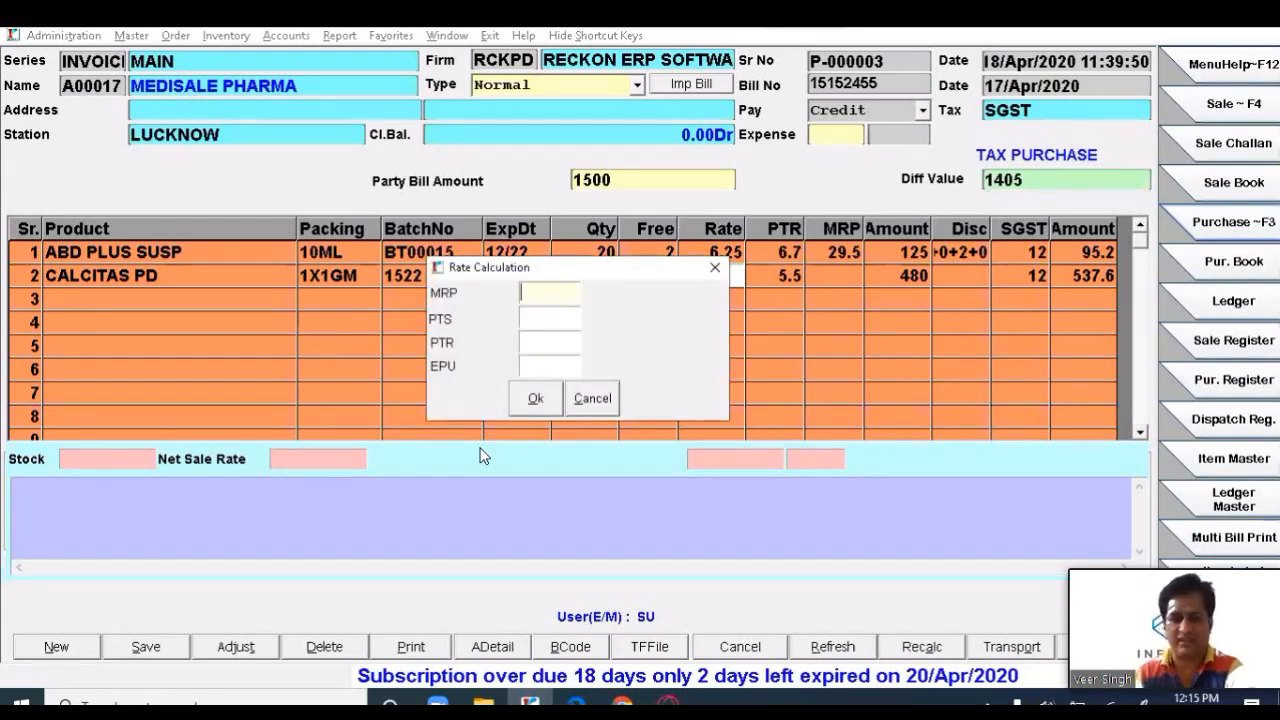
{"action": "left_click_drag", "start_coordinate": [600, 267], "coordinate": [605, 352]}
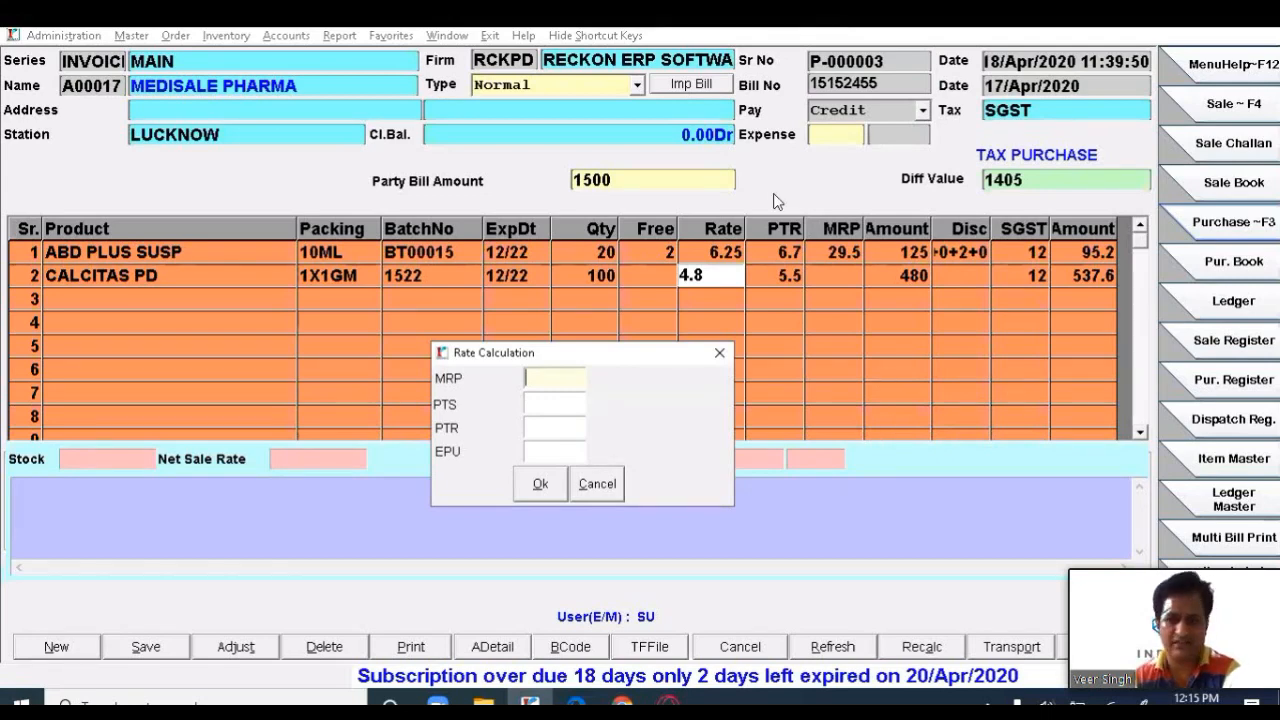
{"action": "left_click", "coordinate": [612, 151]}
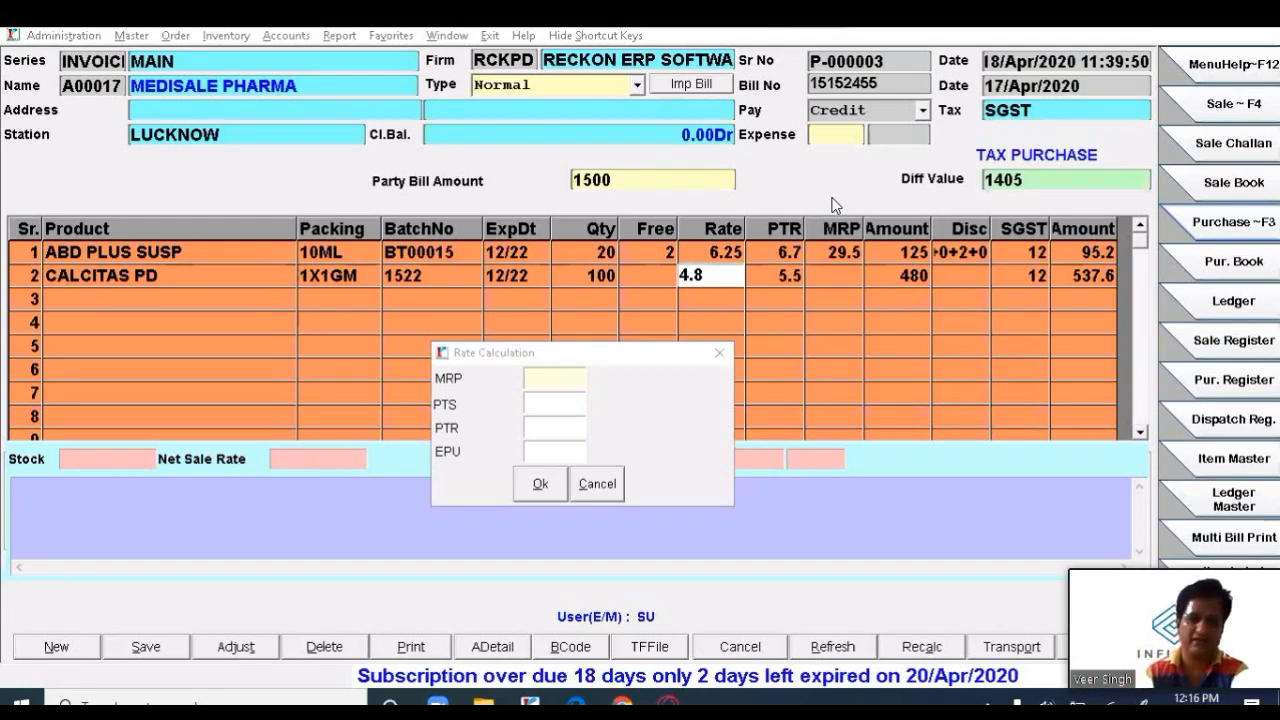
{"action": "left_click", "coordinate": [556, 378]}
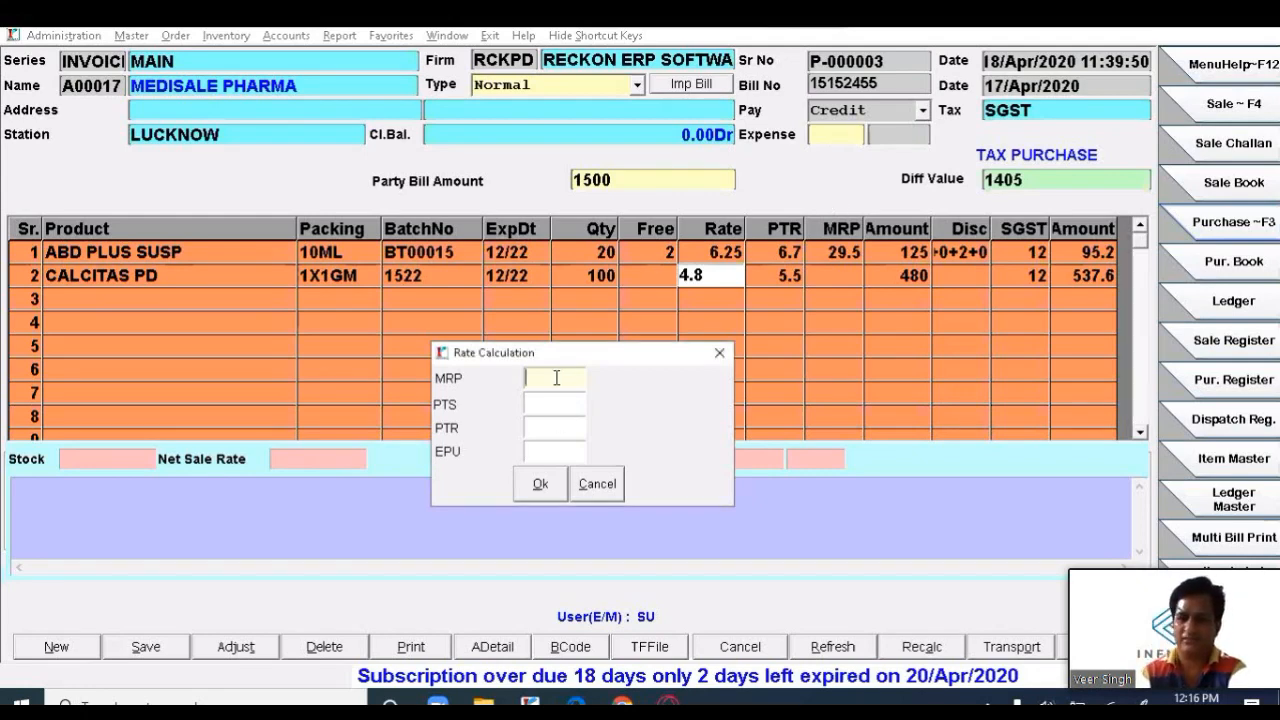
{"action": "type", "text": "1"}
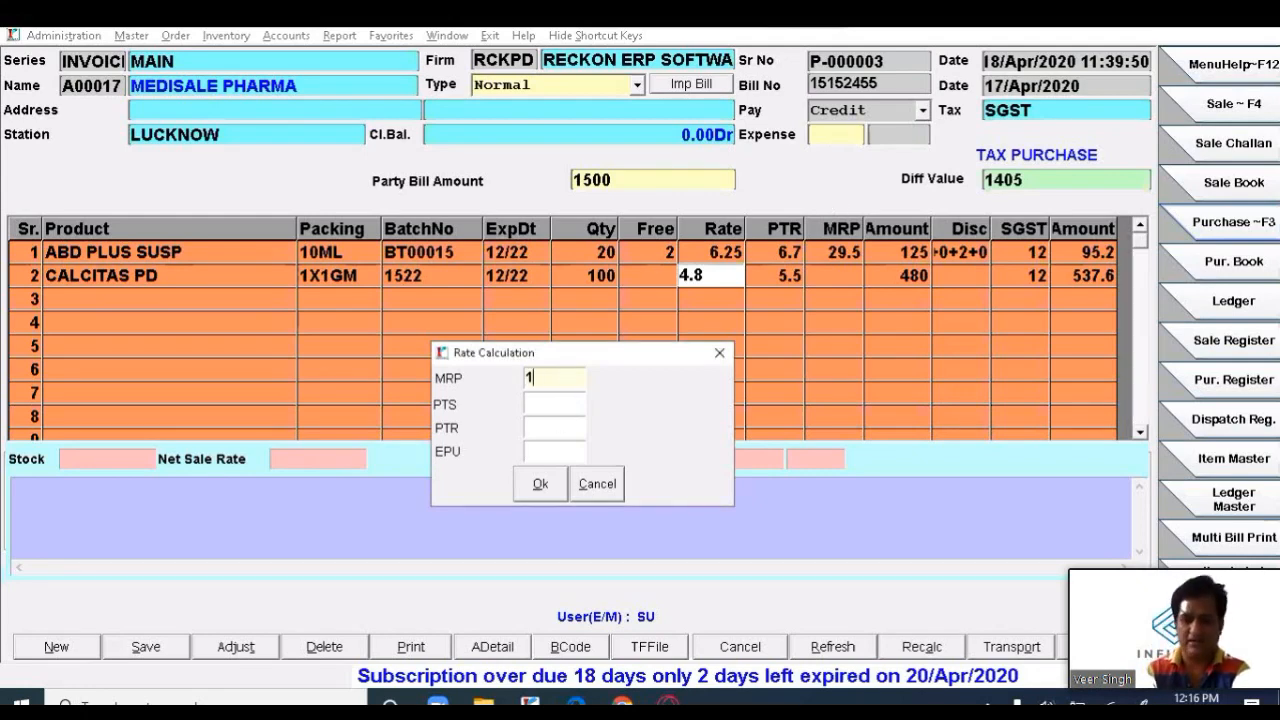
{"action": "type", "text": "1"}
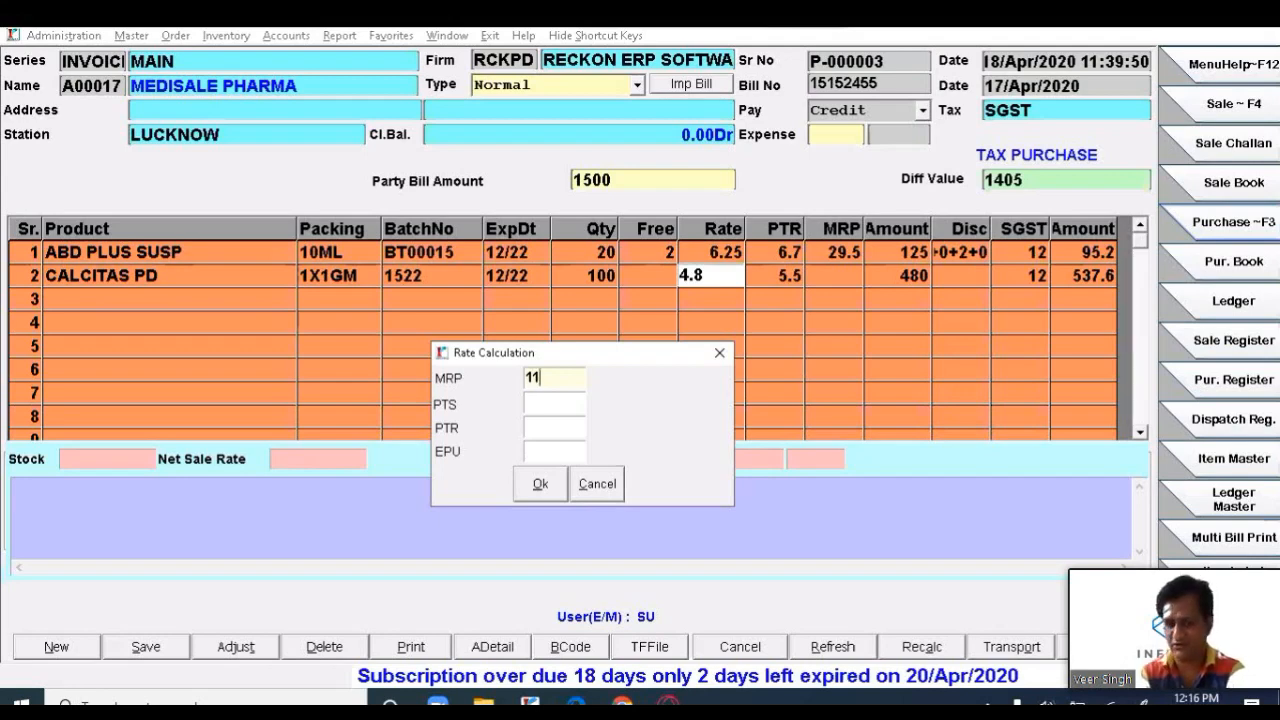
{"action": "key", "text": "Return"}
{"action": "type", "text": "4.8"}
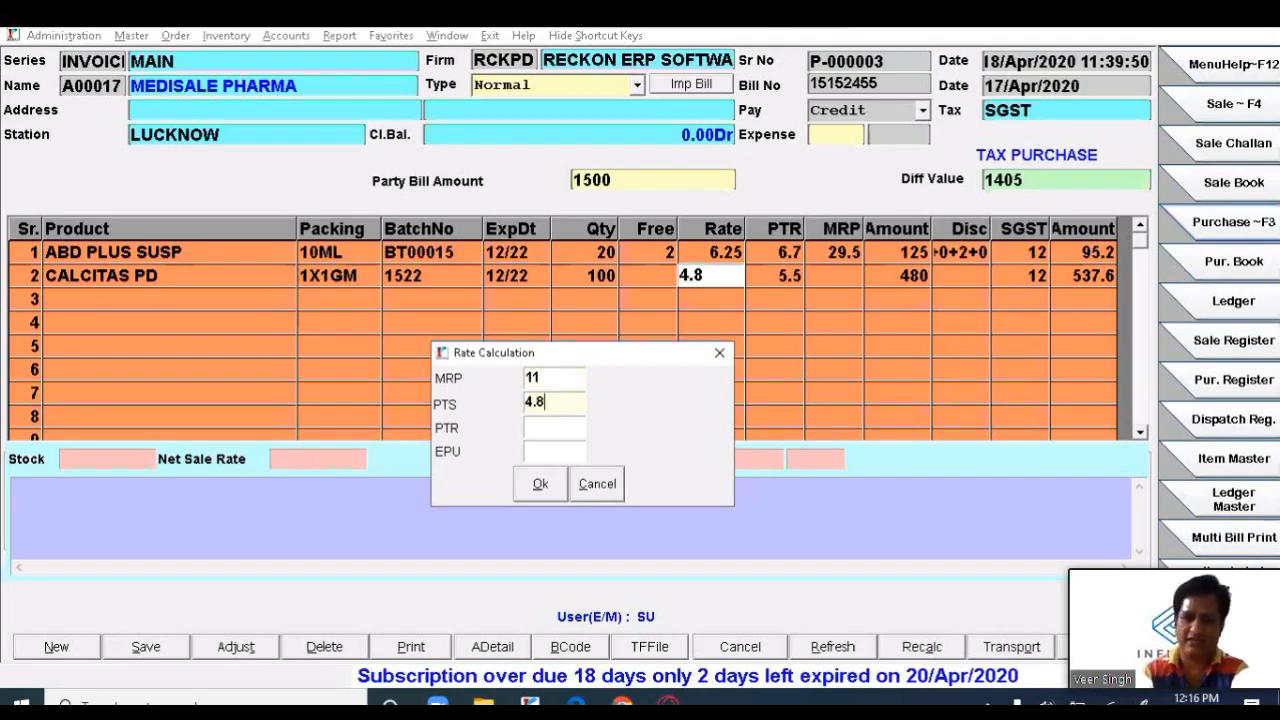
{"action": "key", "text": "Return"}
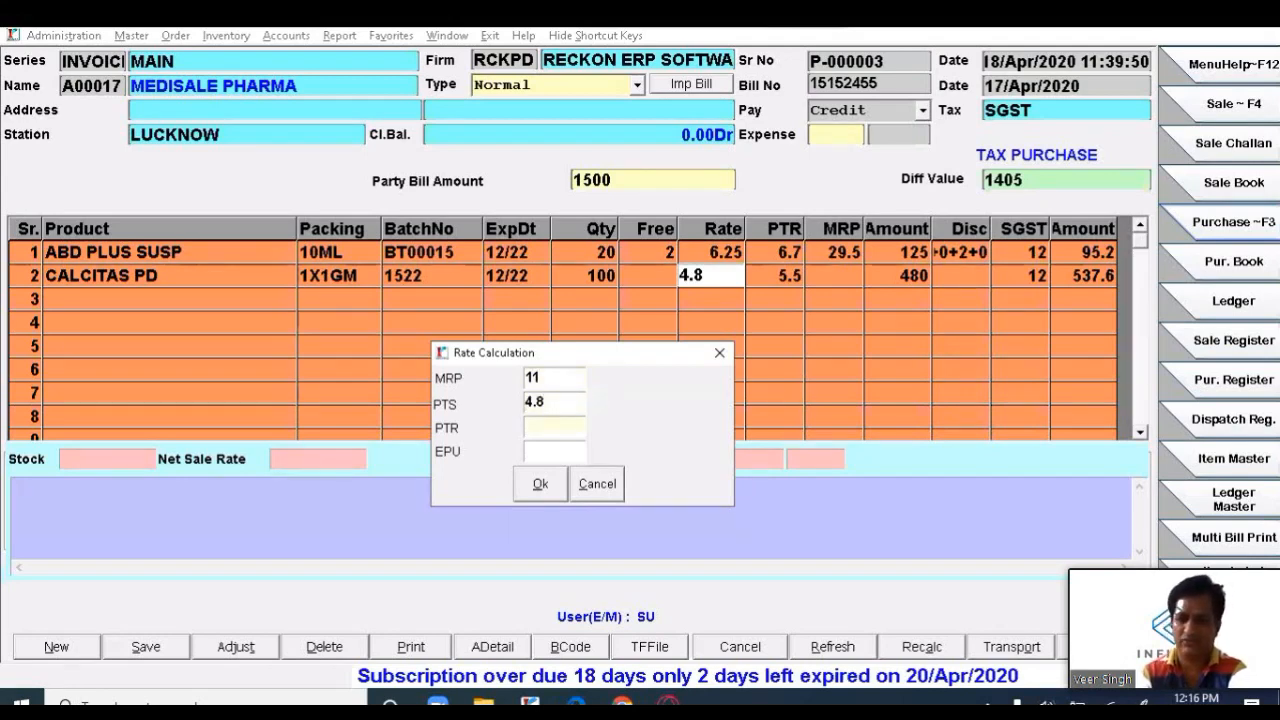
{"action": "type", "text": "5.5"}
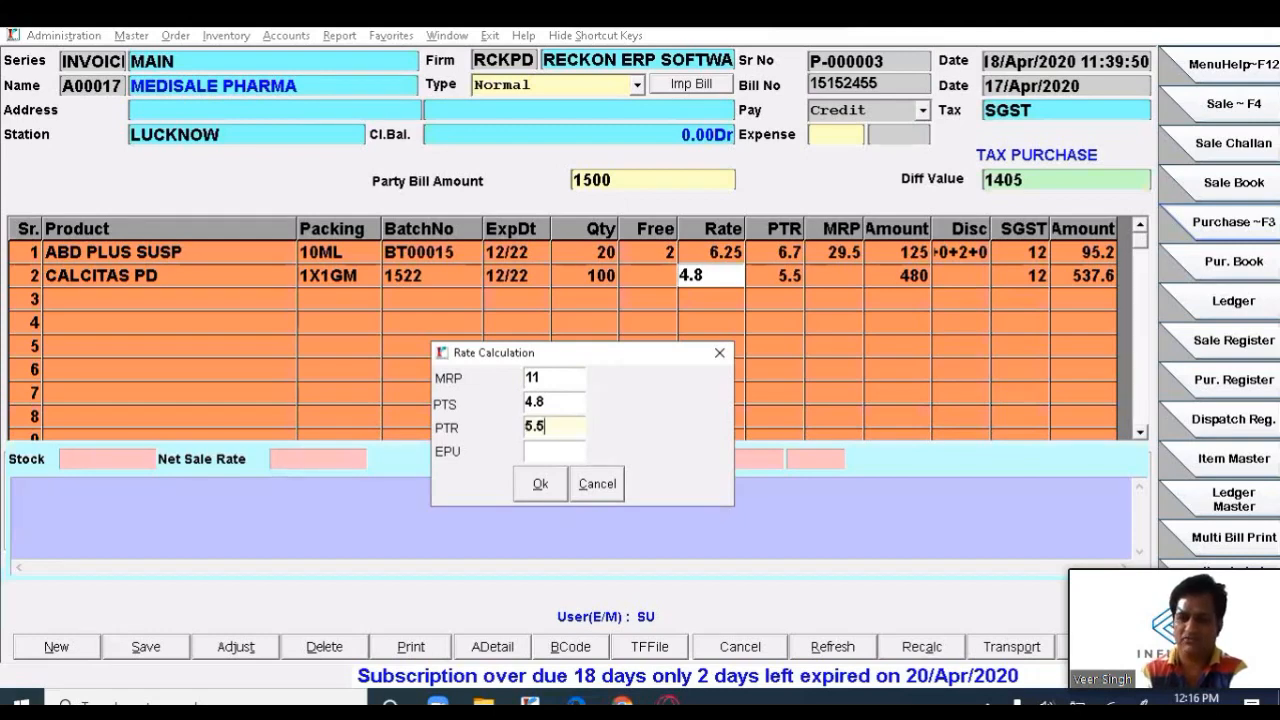
{"action": "key", "text": "Return"}
{"action": "key", "text": "Return"}
{"action": "key", "text": "Return"}
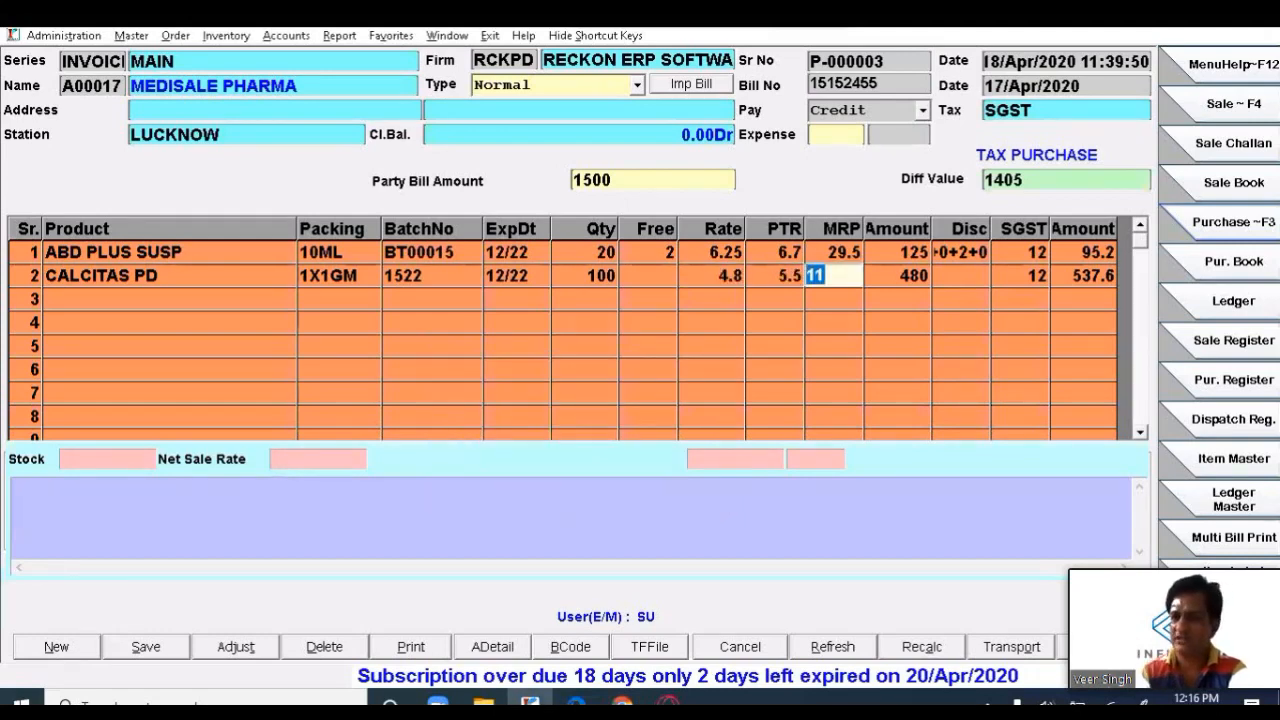
- Step through row 2's discount and tax fields to complete the CALCITAS PD line
{"action": "key", "text": "Return"}
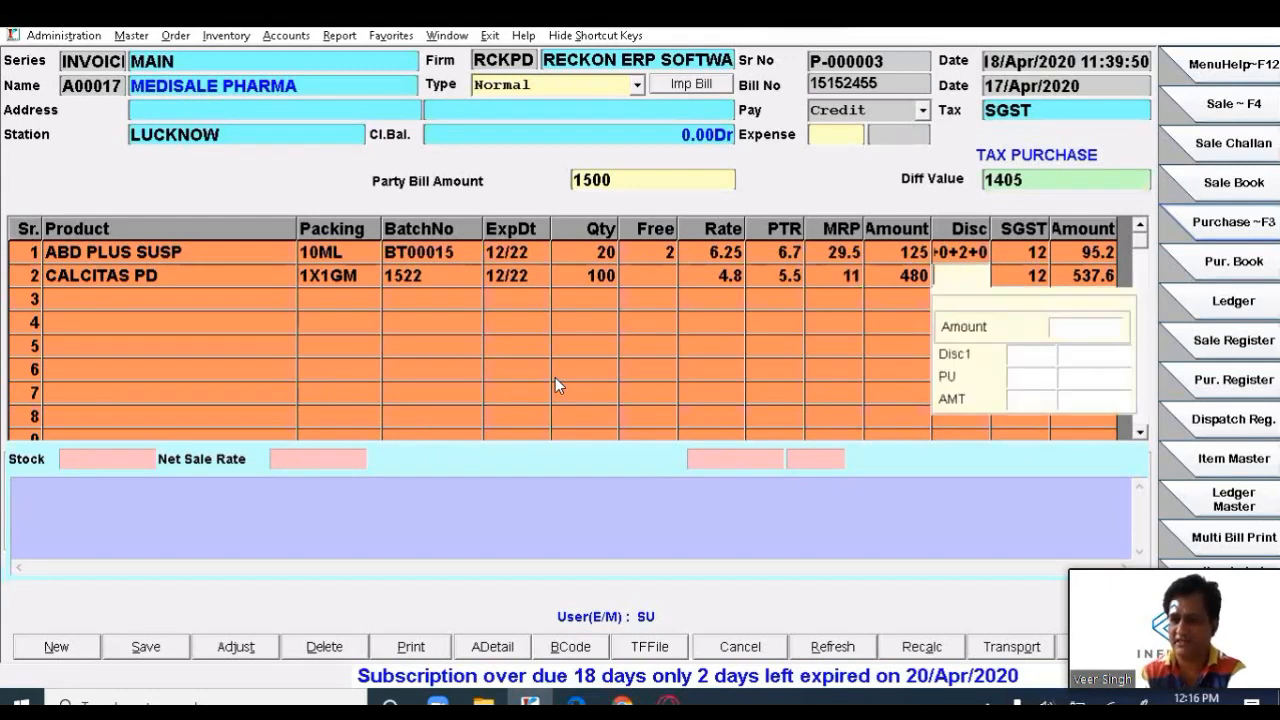
{"action": "key", "text": "Return"}
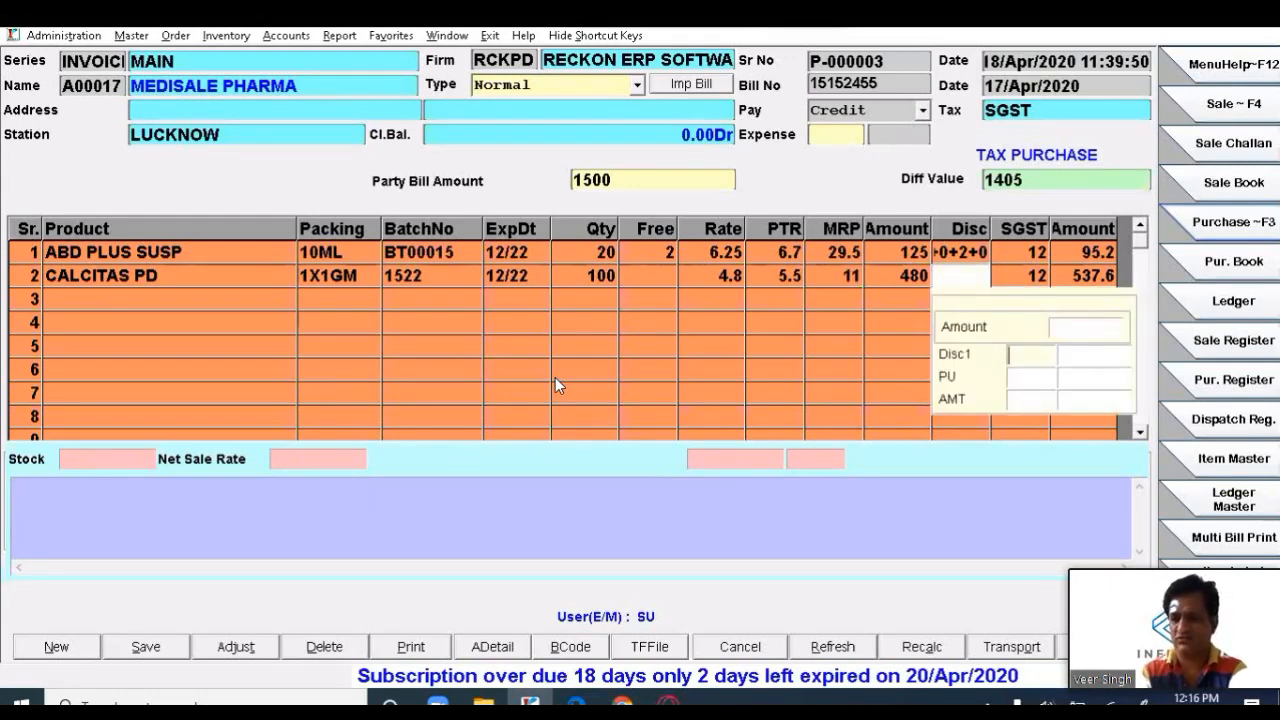
{"action": "key", "text": "Return"}
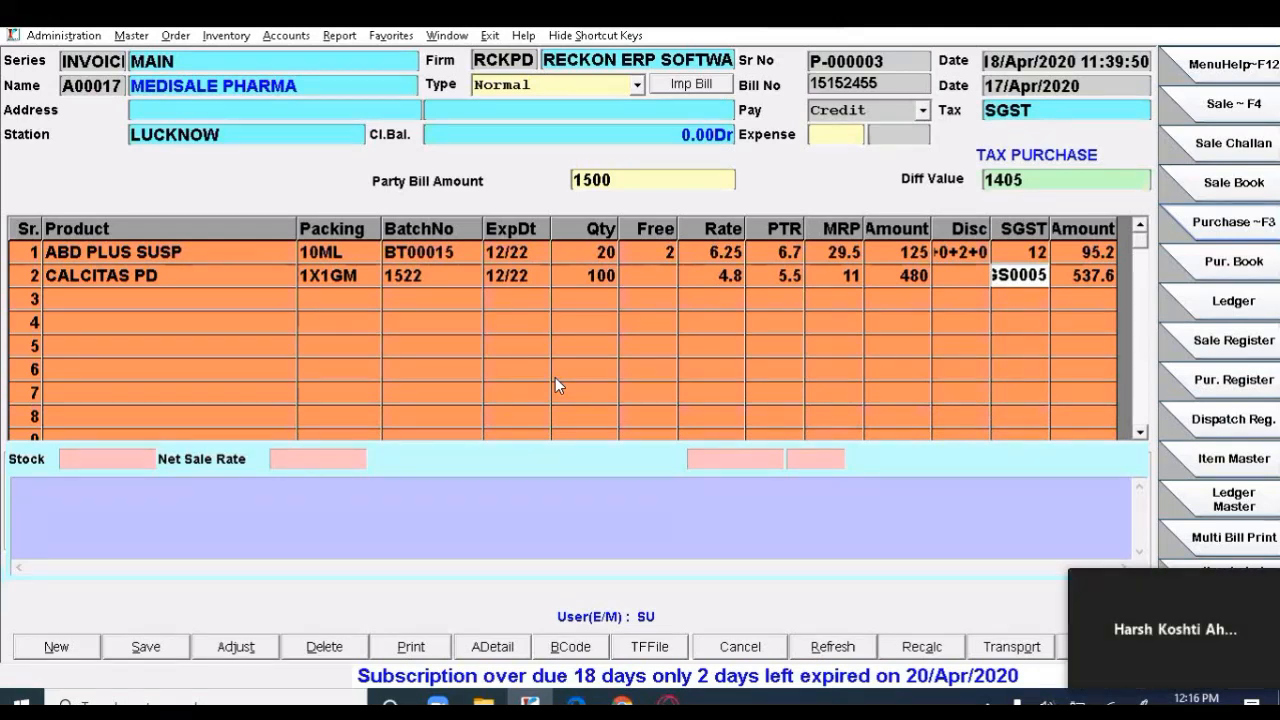
{"action": "key", "text": "Return"}
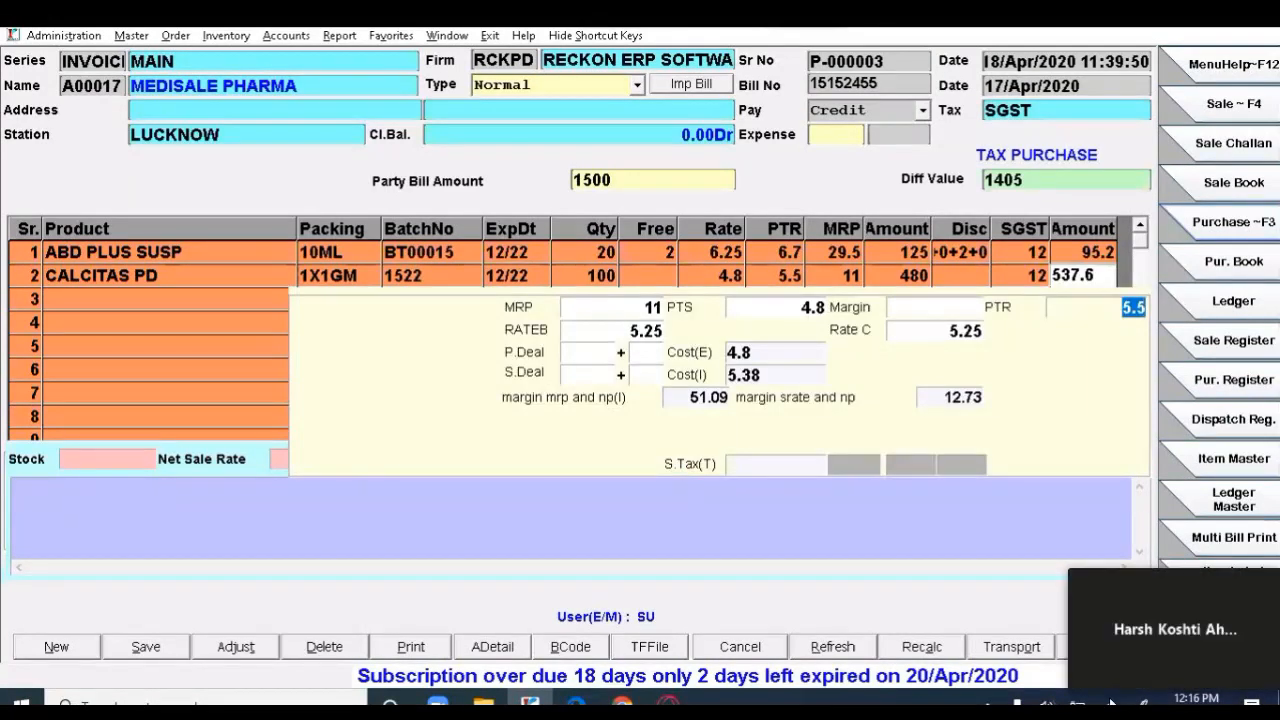
{"action": "key", "text": "Return"}
{"action": "key", "text": "Return"}
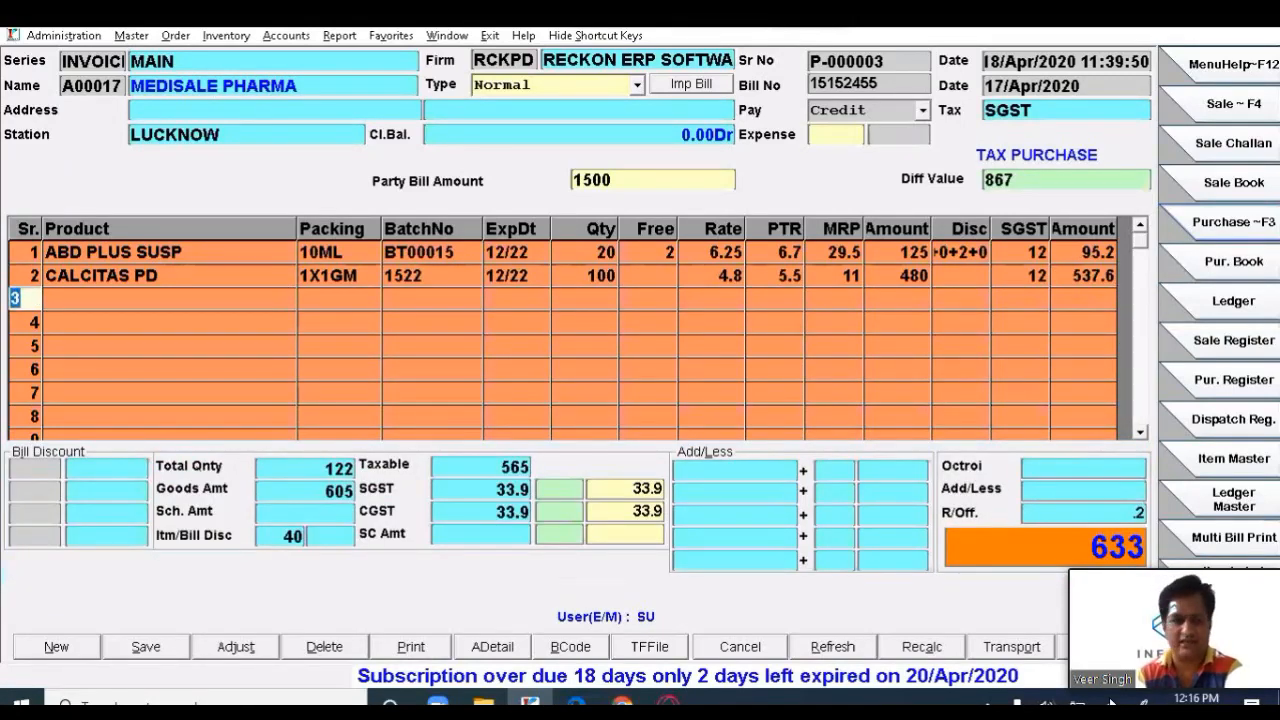
- Set row 1's PU discount to 0 so the ABD PLUS SUSP line nets 140
{"action": "key", "text": "Up"}
{"action": "key", "text": "Up"}
{"action": "key", "text": "Return"}
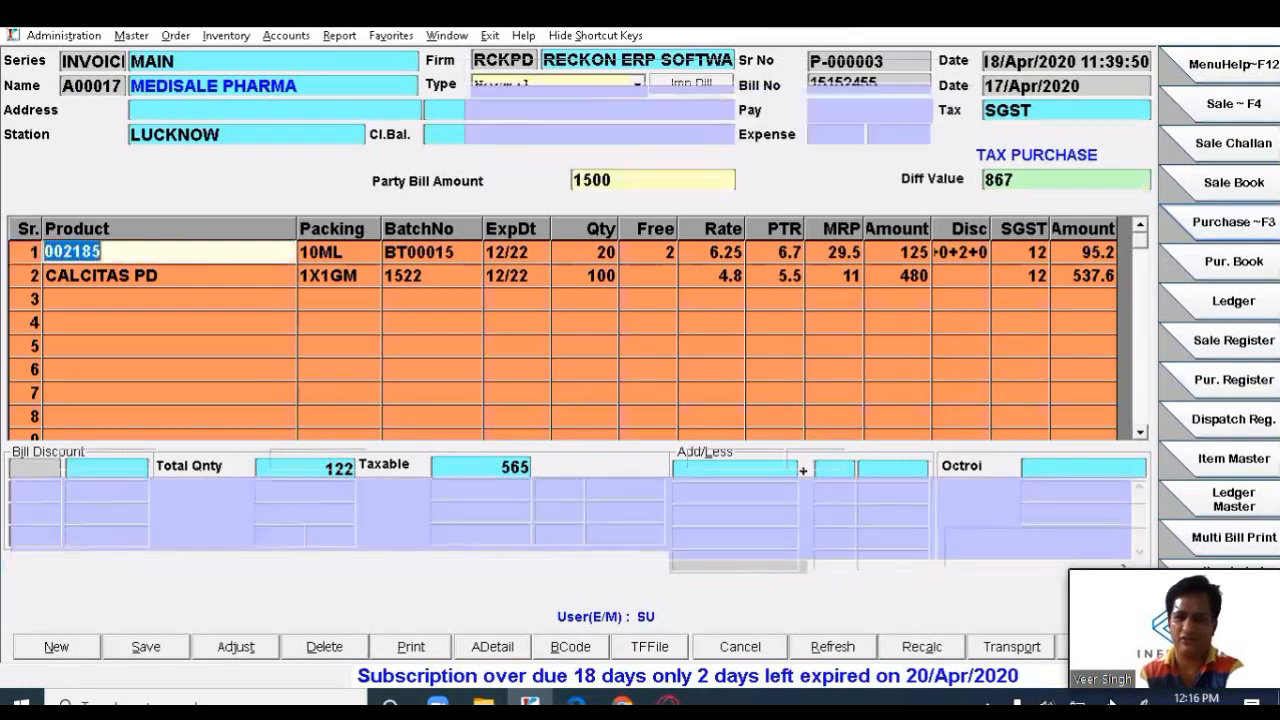
{"action": "key", "text": "Return"}
{"action": "key", "text": "Return"}
{"action": "key", "text": "Return"}
{"action": "key", "text": "Return"}
{"action": "key", "text": "Return"}
{"action": "key", "text": "Return"}
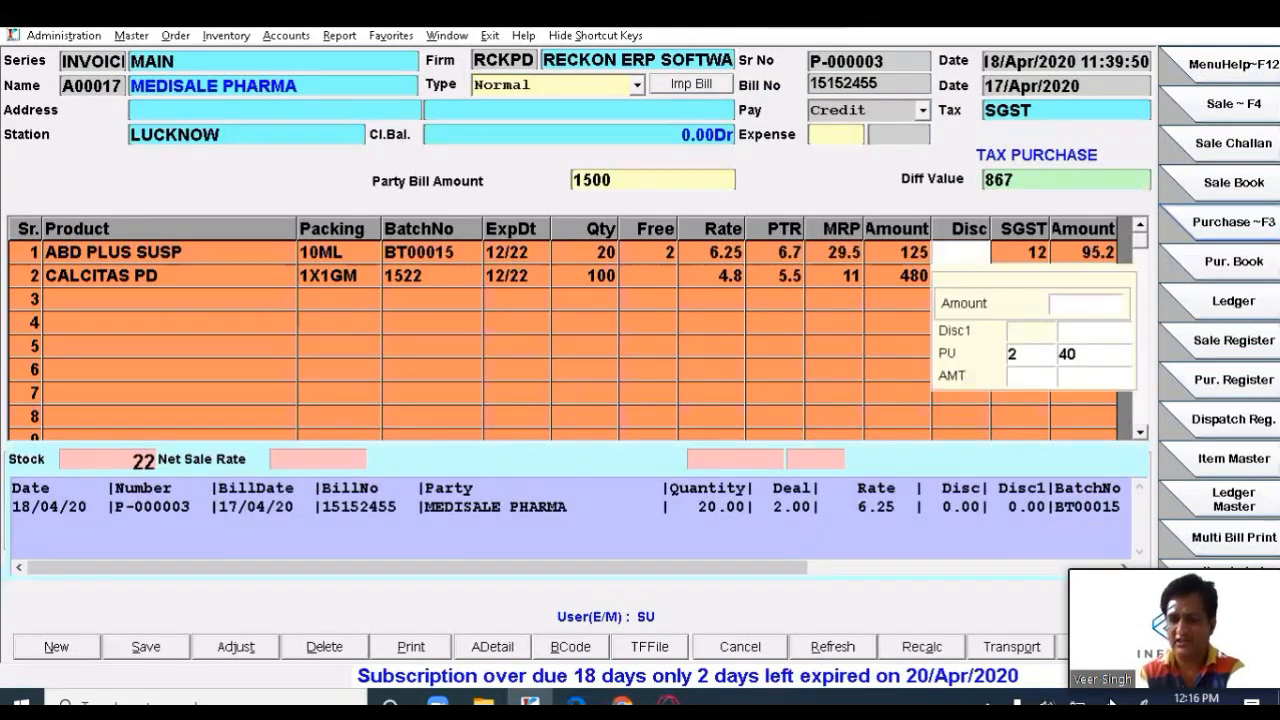
{"action": "type", "text": "0"}
{"action": "key", "text": "Return"}
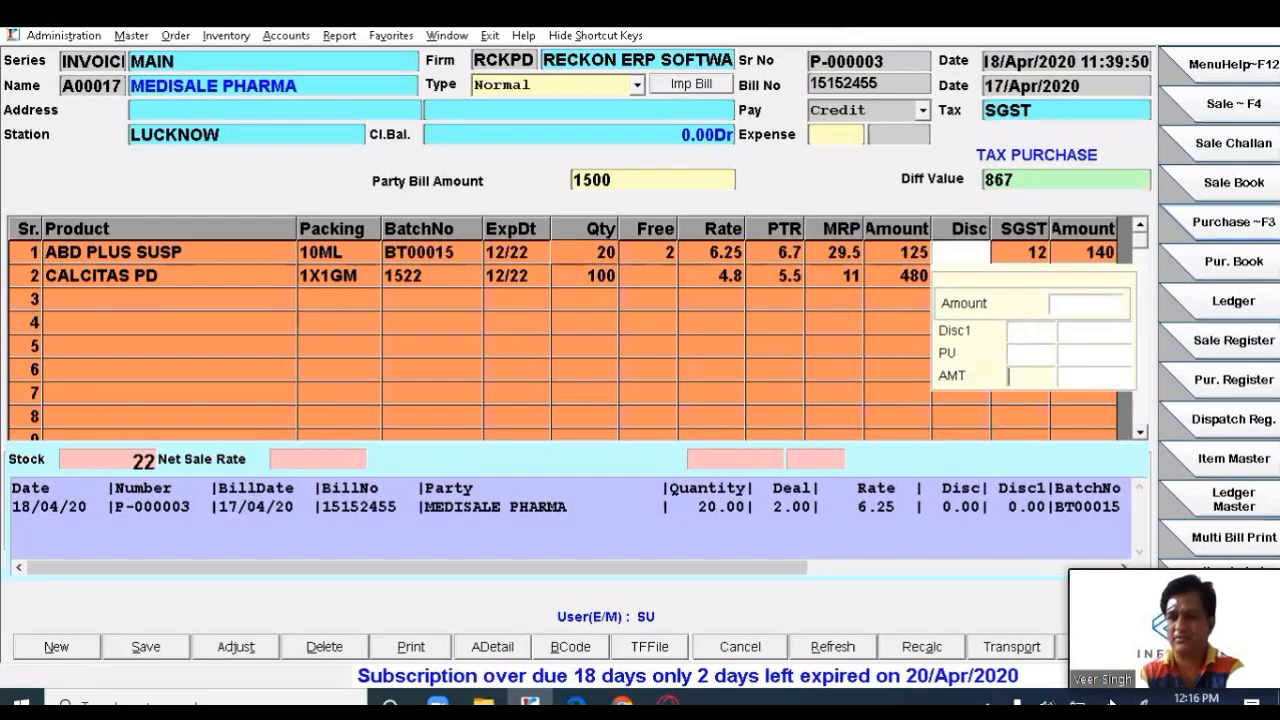
{"action": "key", "text": "Return"}
{"action": "key", "text": "Return"}
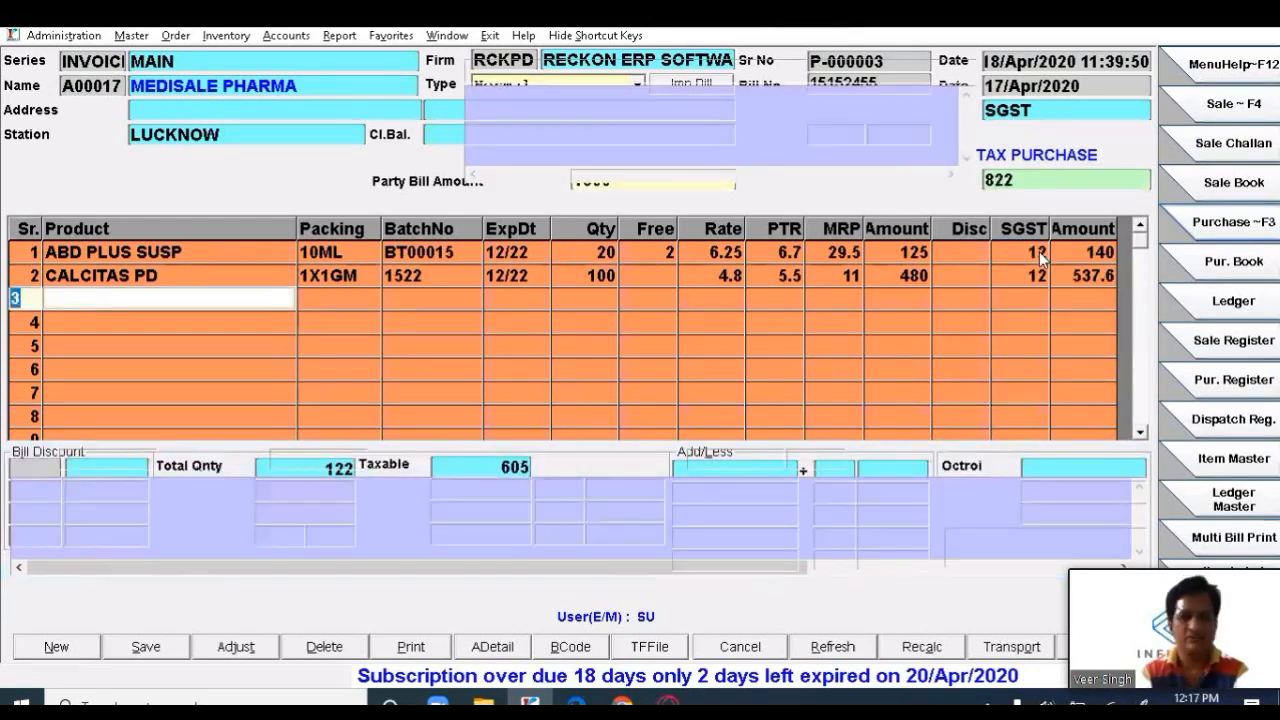
{"action": "key", "text": "Return"}
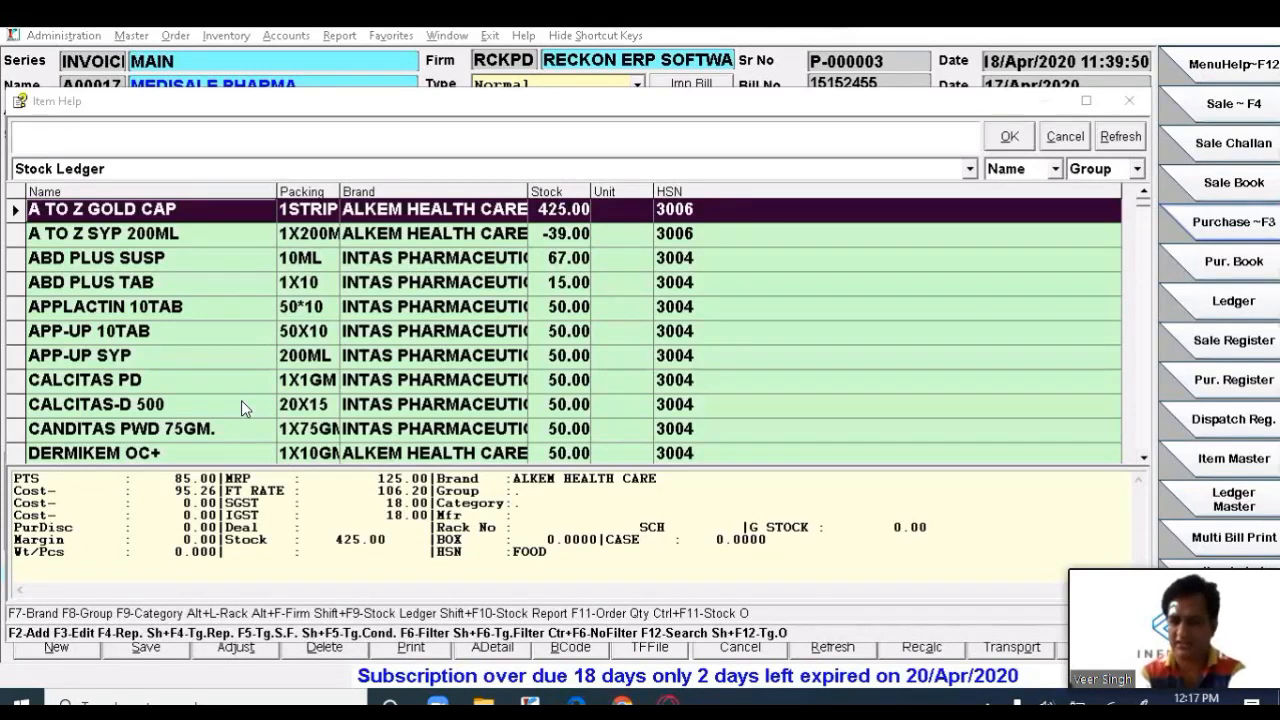
- Select CALCITAS PD in the stock item list
{"action": "left_click", "coordinate": [368, 357]}
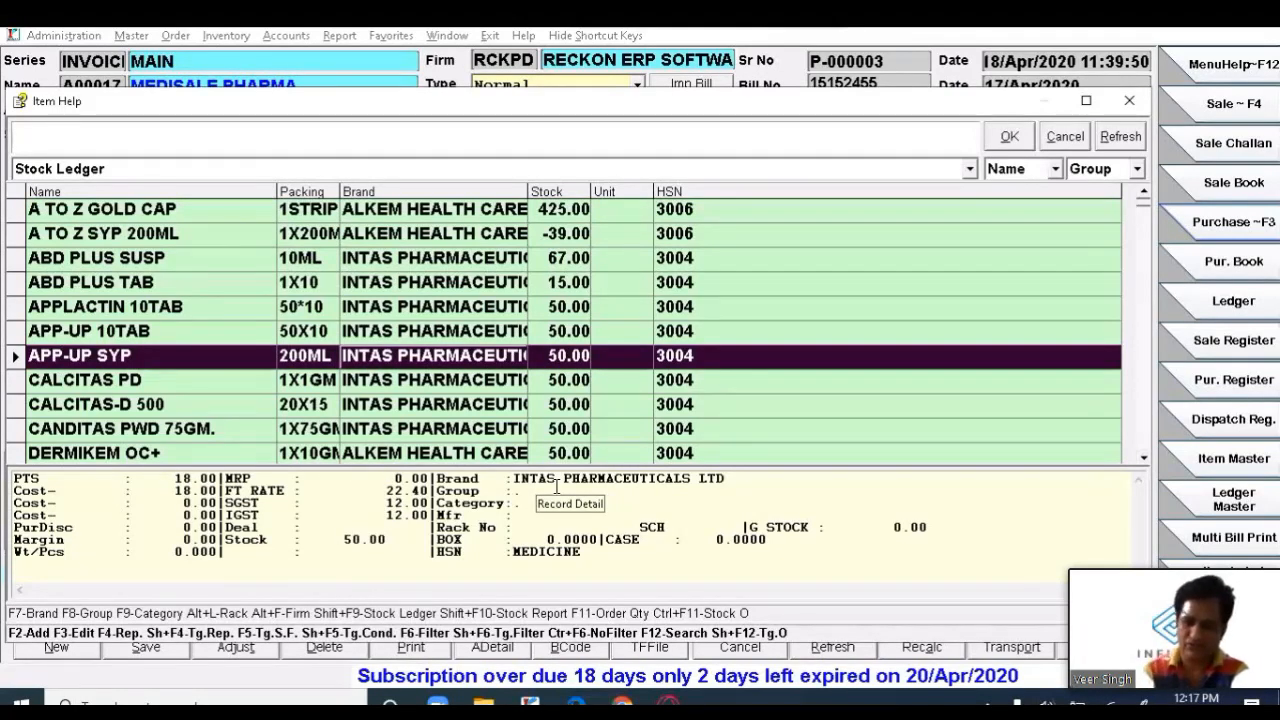
{"action": "key", "text": "Down"}
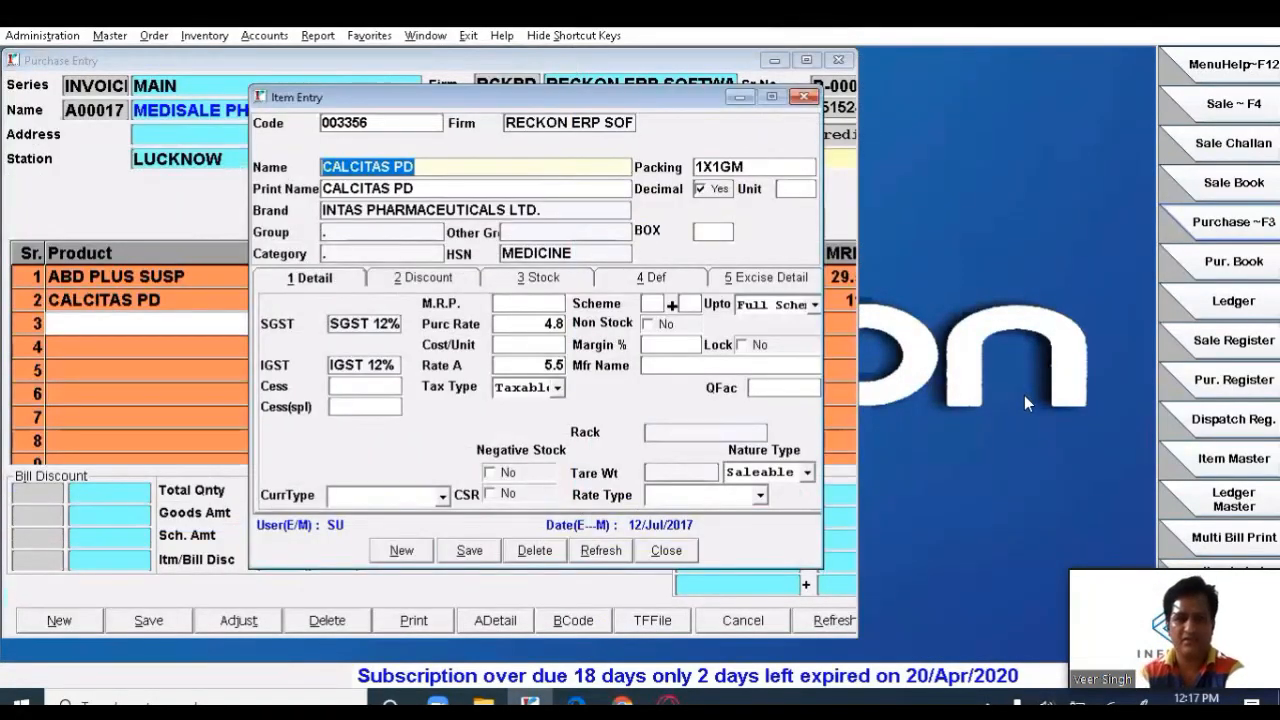
- Leave the CALCITAS PD record and open the ABD PLUS TAB item record with F3
{"action": "key", "text": "Return"}
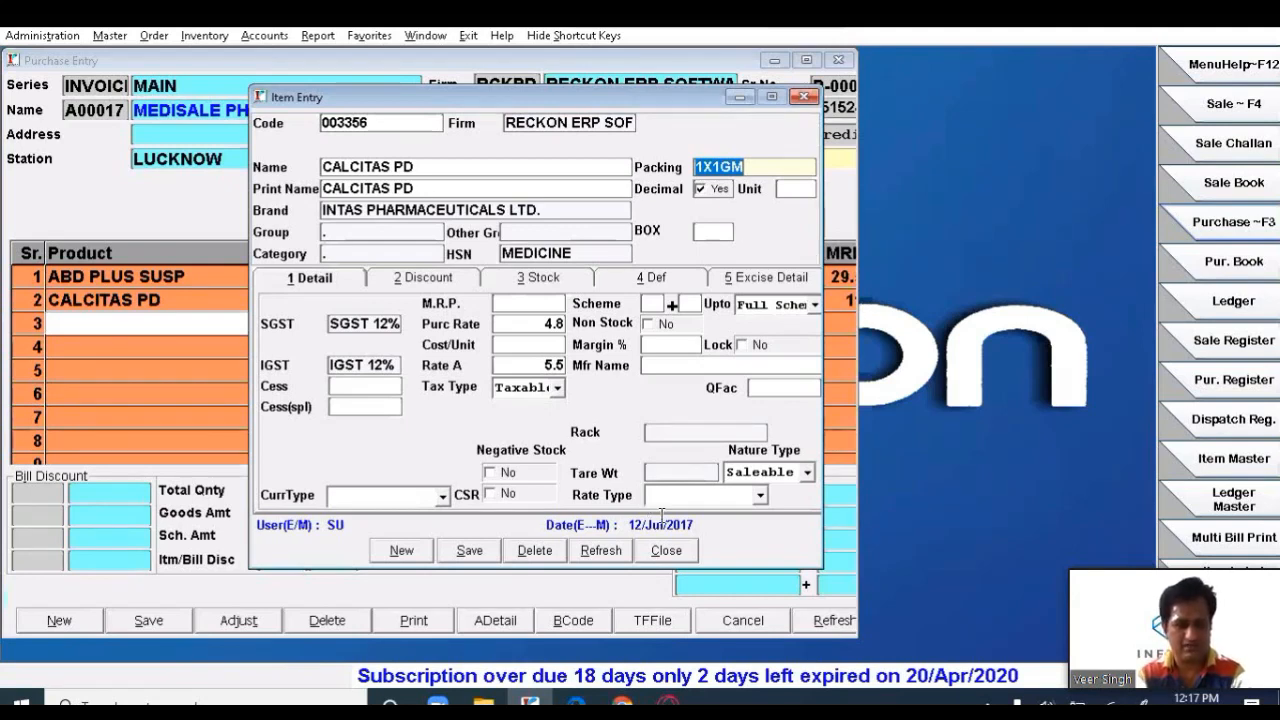
{"action": "key", "text": "Escape"}
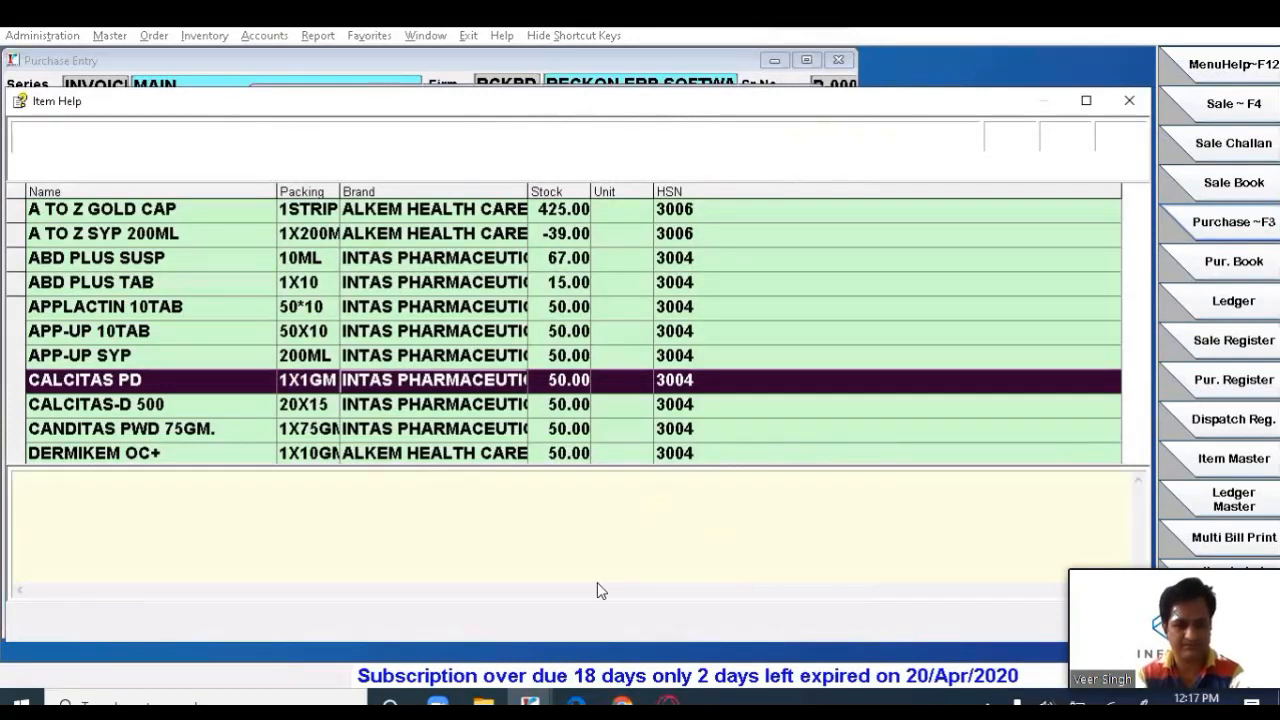
{"action": "key", "text": "Up"}
{"action": "key", "text": "Up"}
{"action": "key", "text": "Up"}
{"action": "key", "text": "Up"}
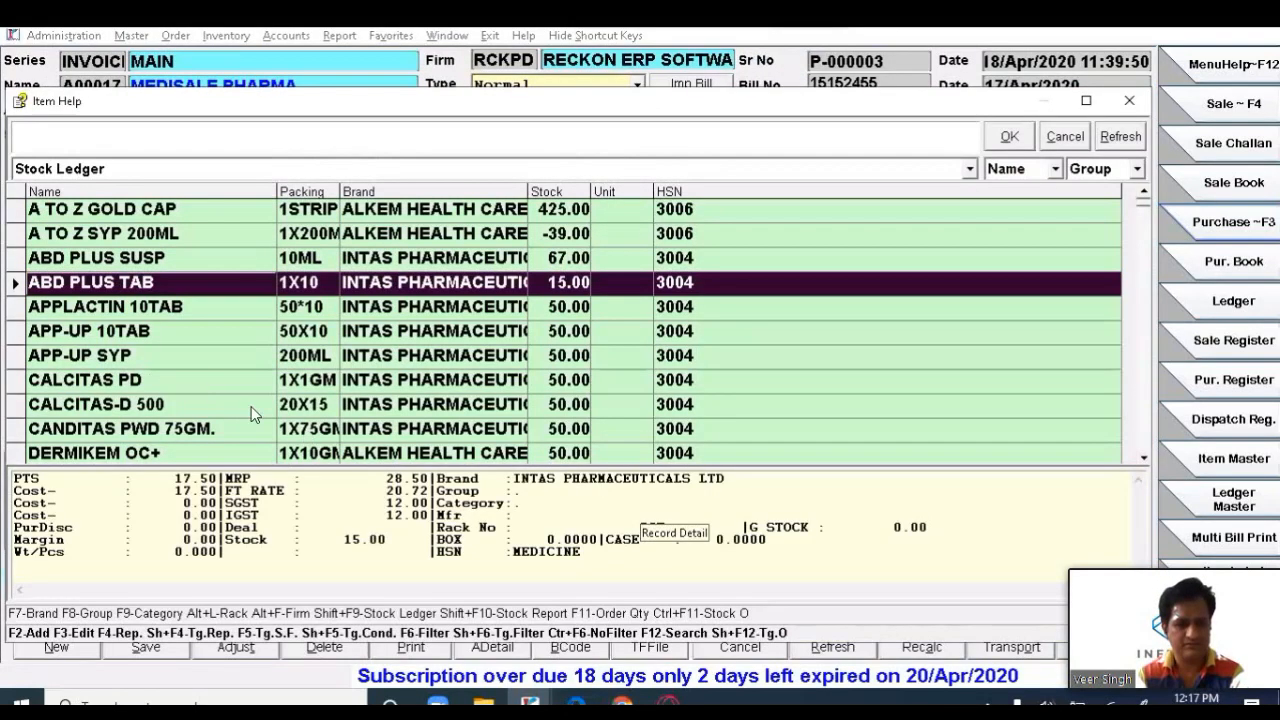
{"action": "key", "text": "F3"}
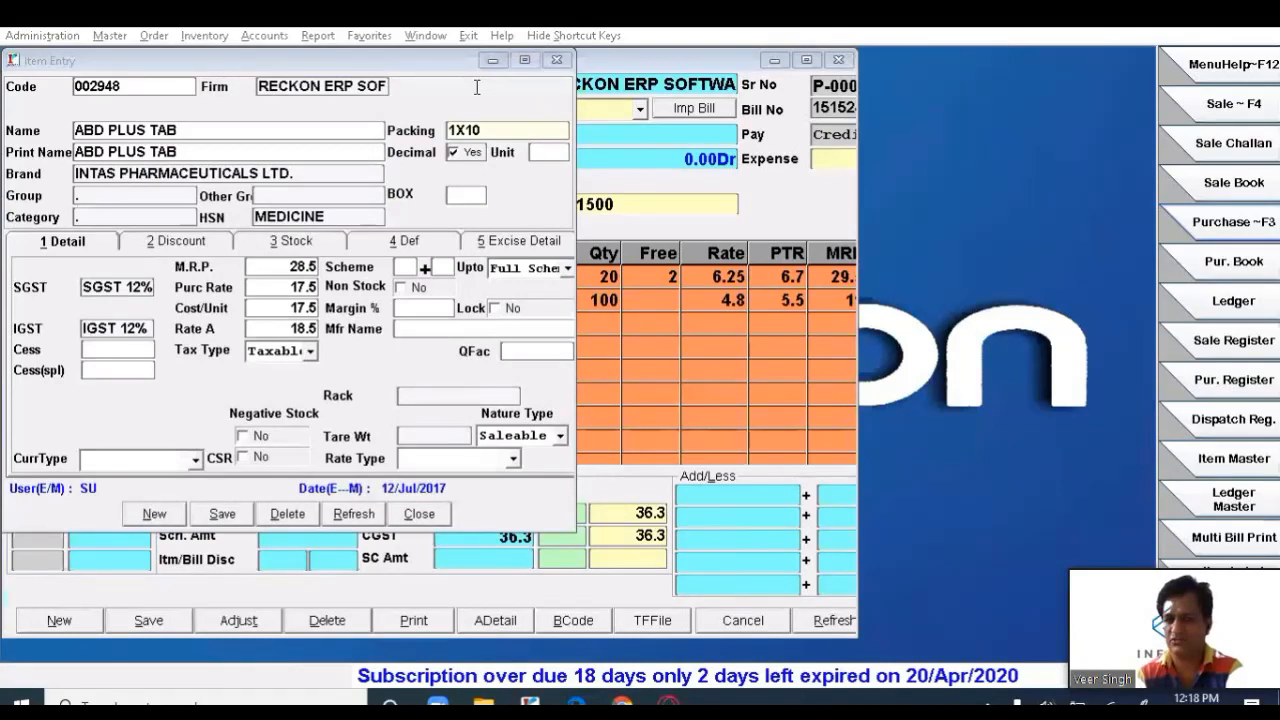
{"action": "left_click", "coordinate": [477, 87]}
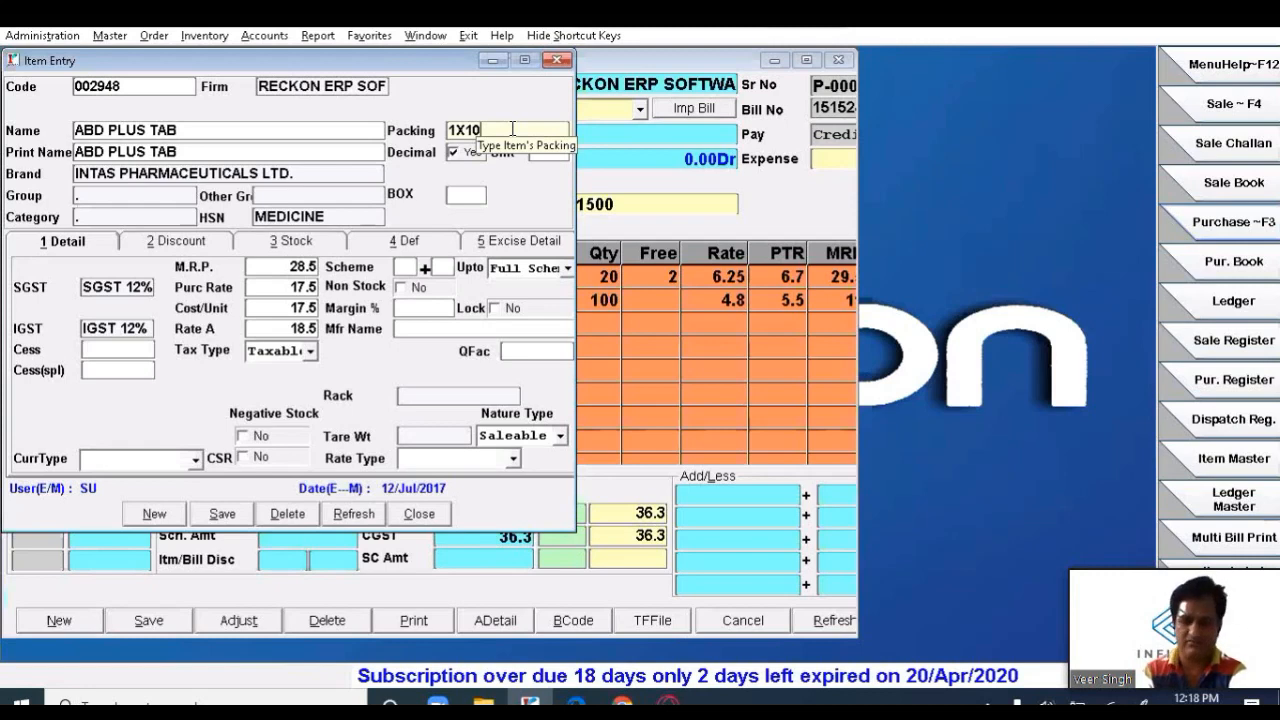
{"action": "key", "text": "Return"}
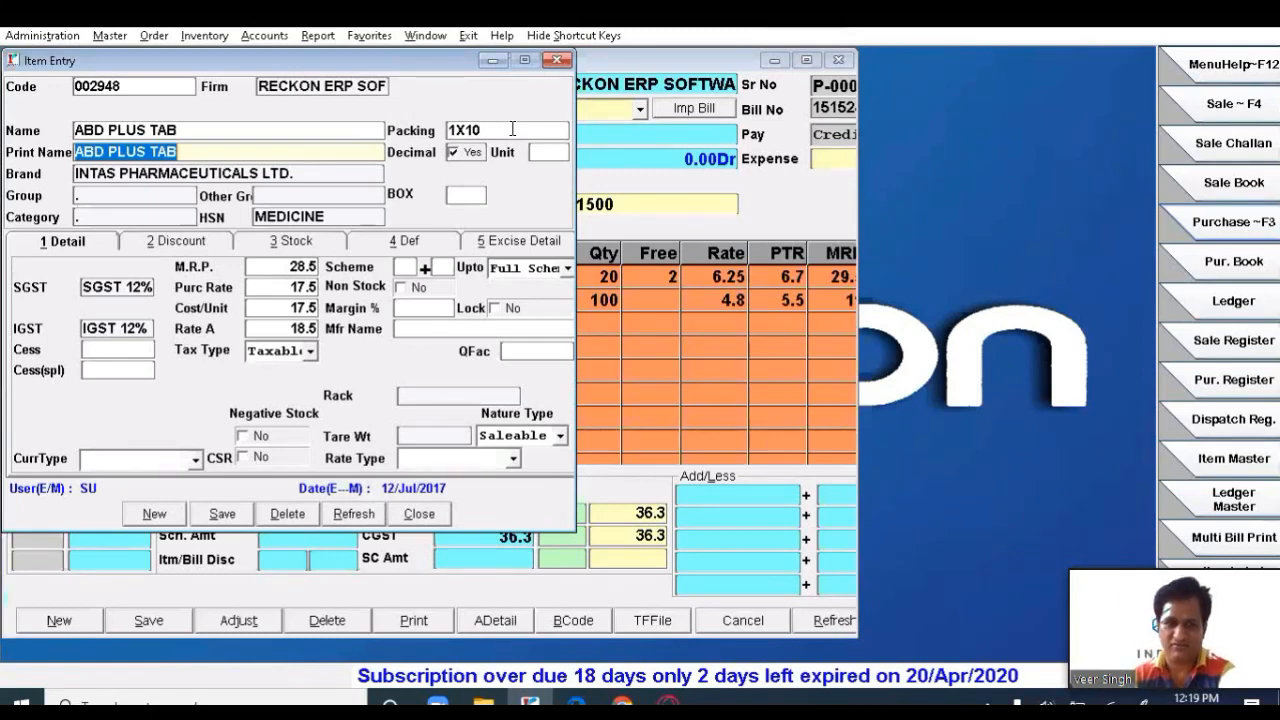
- Rename the item from ABD PLUS TAB to ABD PLUS TABLET
{"action": "key", "text": "End"}
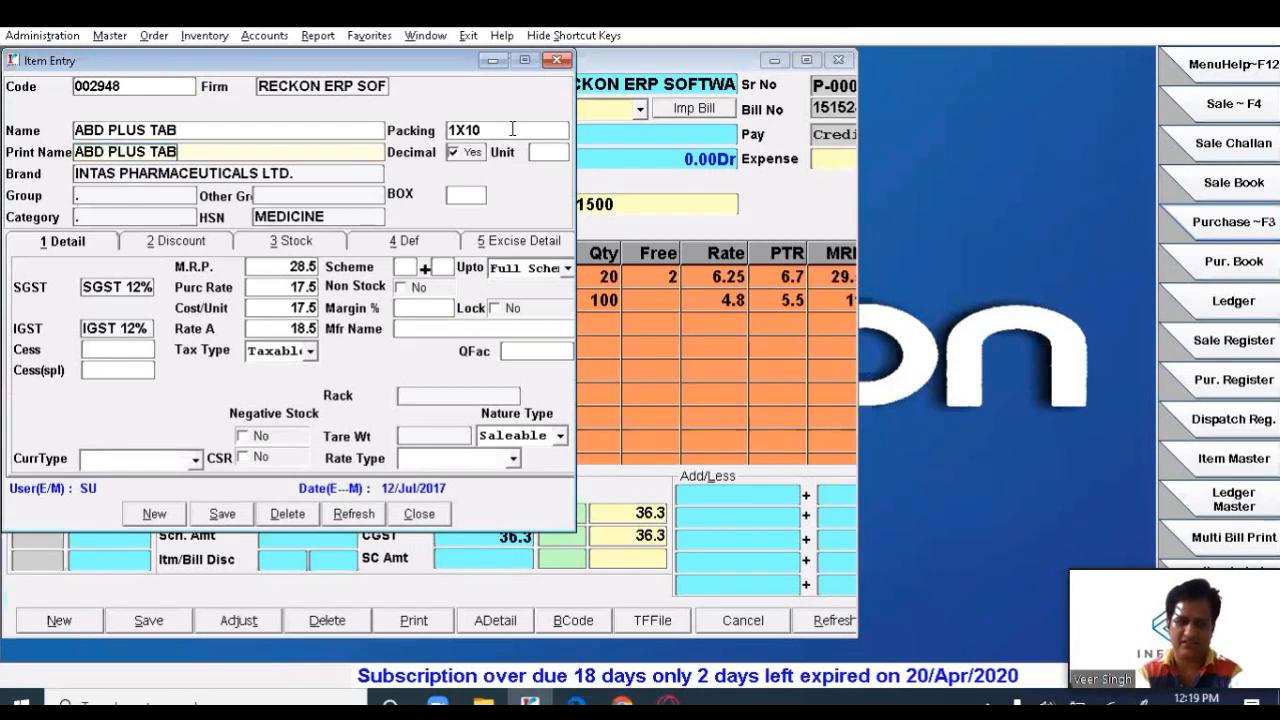
{"action": "key", "text": "Return"}
{"action": "key", "text": "Up"}
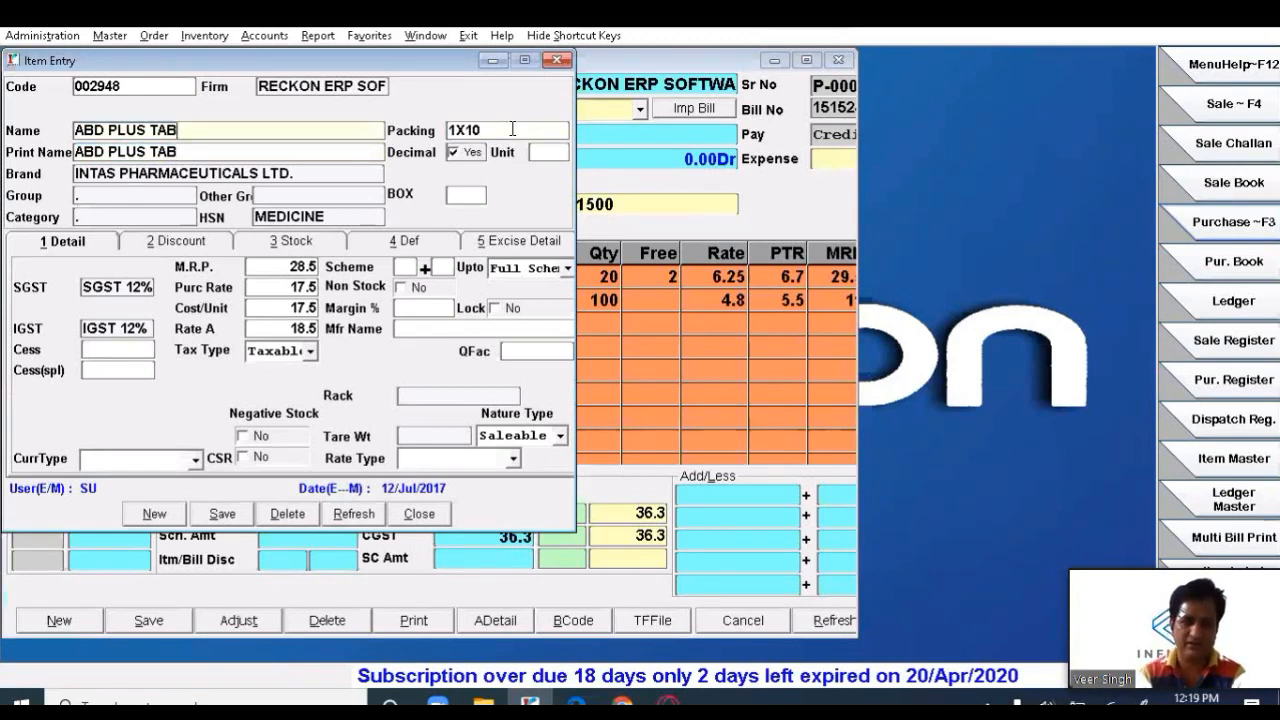
{"action": "key", "text": "End"}
{"action": "type", "text": "LET"}
{"action": "key", "text": "Return"}
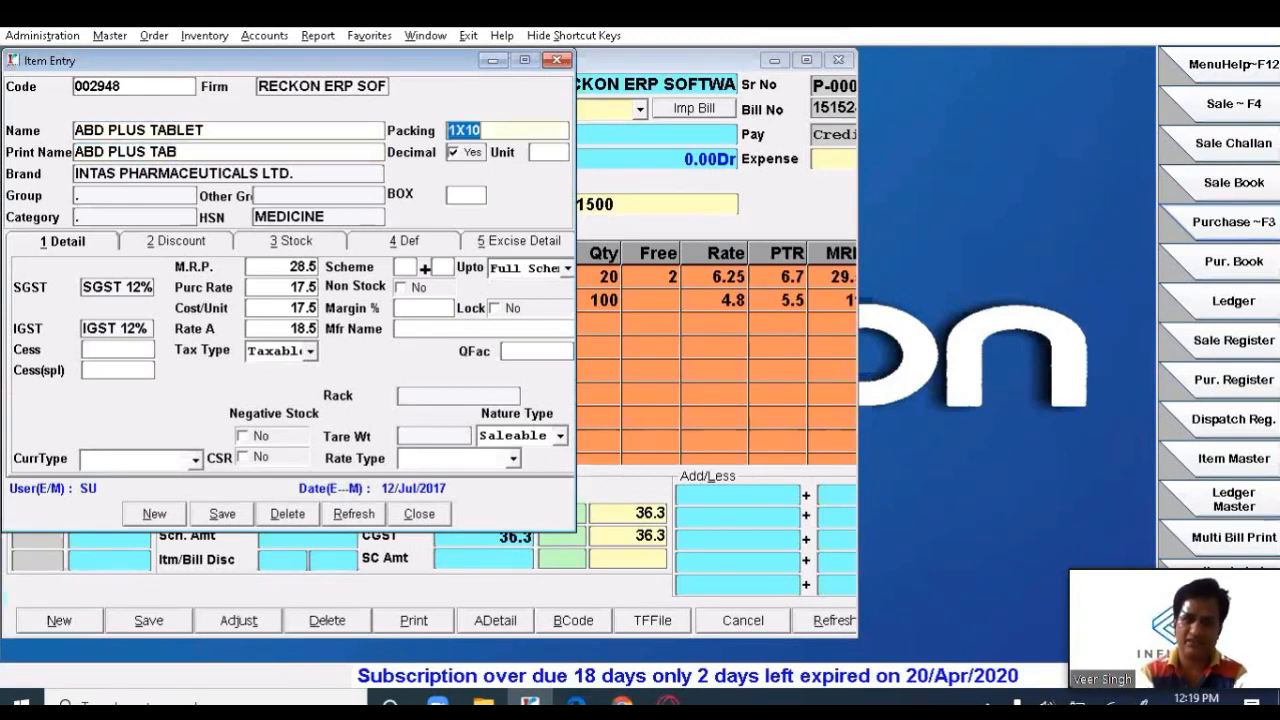
- Move past the print name to the Brand field and bring up the brand list
{"action": "key", "text": "Up"}
{"action": "key", "text": "End"}
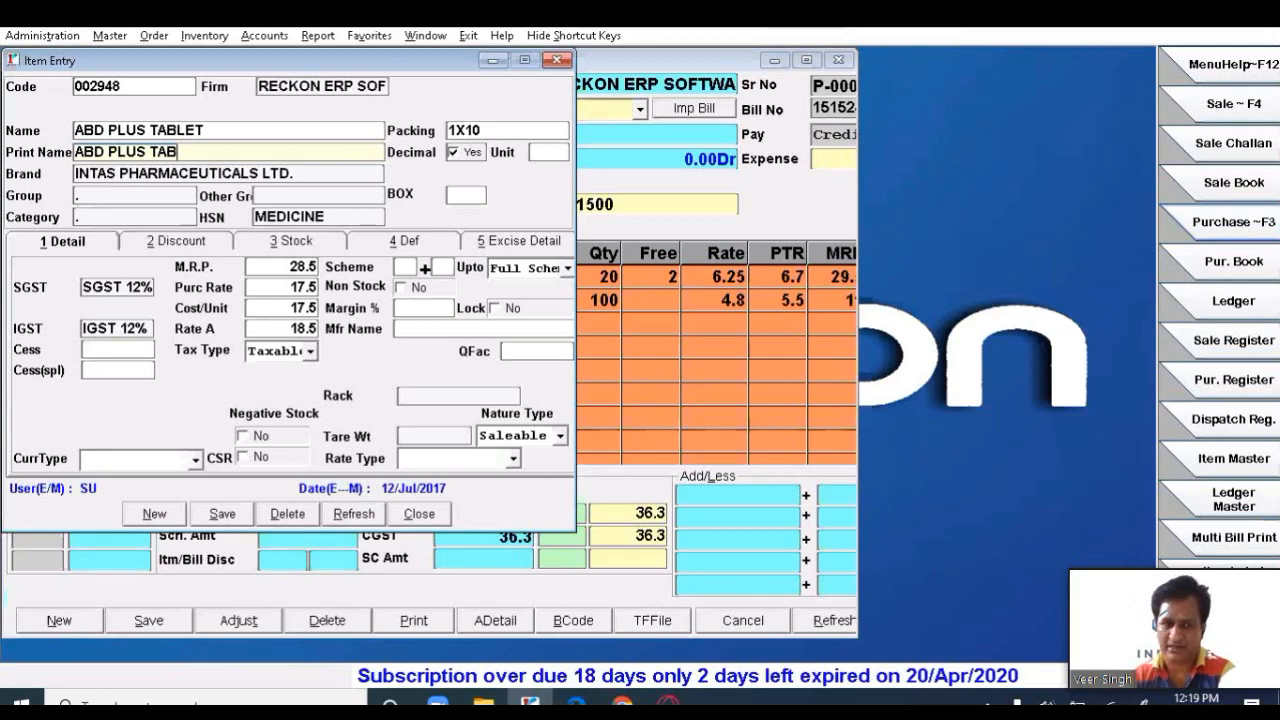
{"action": "key", "text": "Return"}
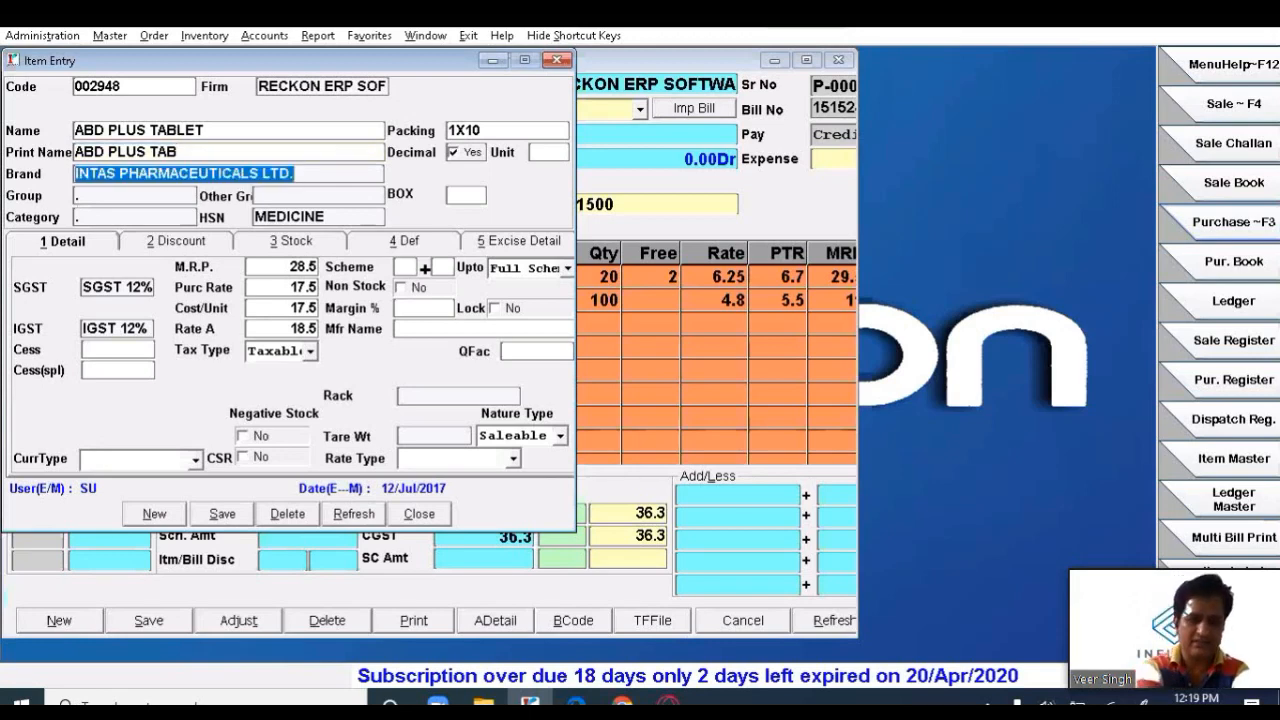
{"action": "key", "text": "F1"}
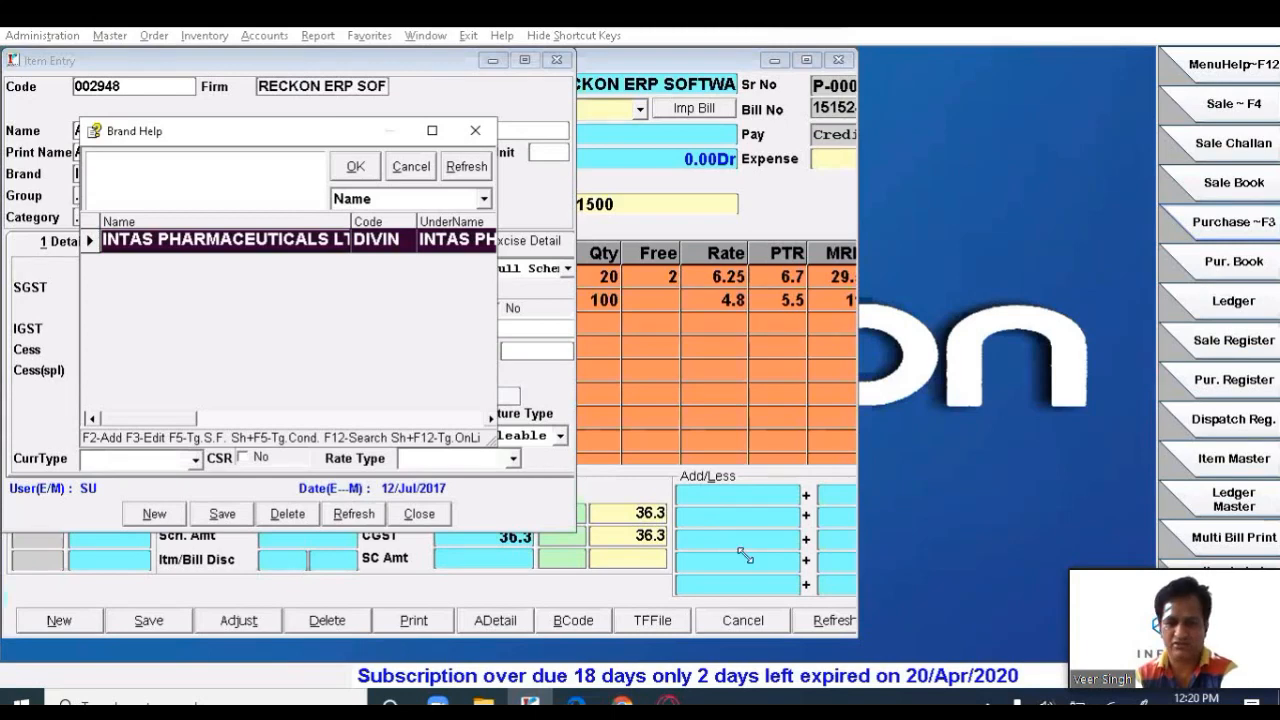
- Choose INTAS PHARMACEUTICALS LTD. (code DIVIN) as the brand and open its brand record
{"action": "left_click_drag", "start_coordinate": [745, 556], "coordinate": [744, 556]}
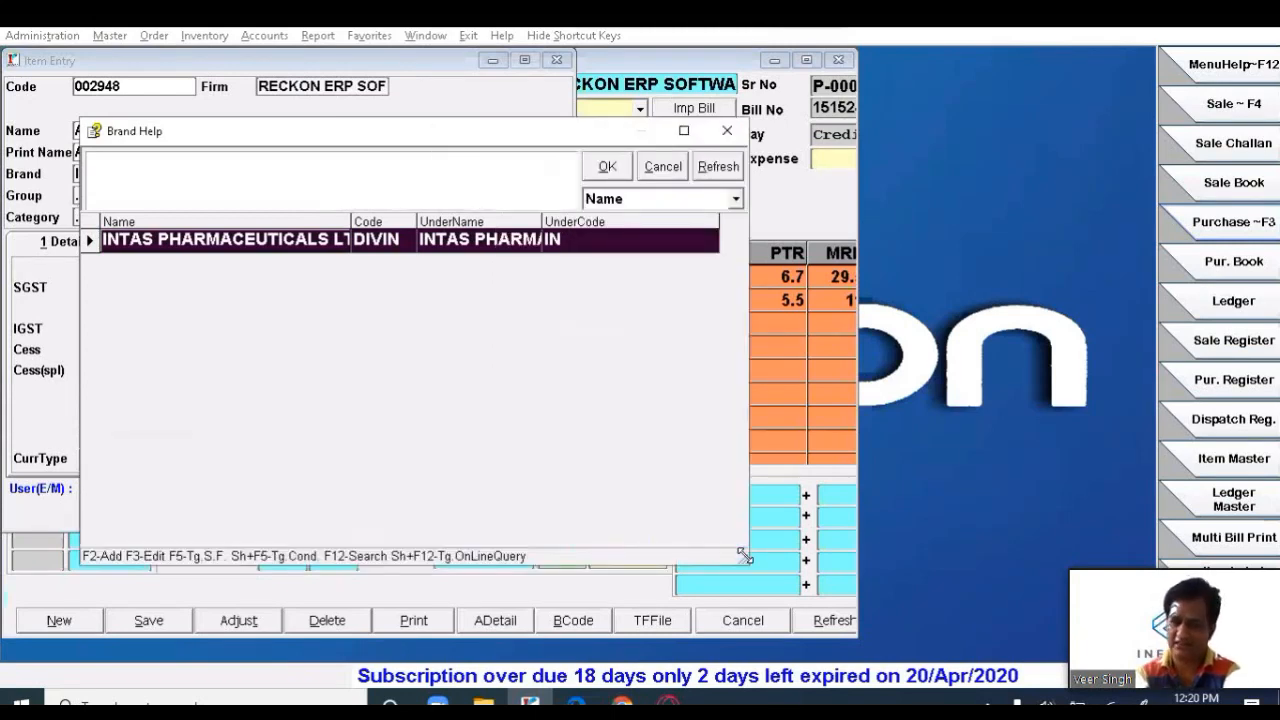
{"action": "key", "text": "BackSpace"}
{"action": "type", "text": "IN"}
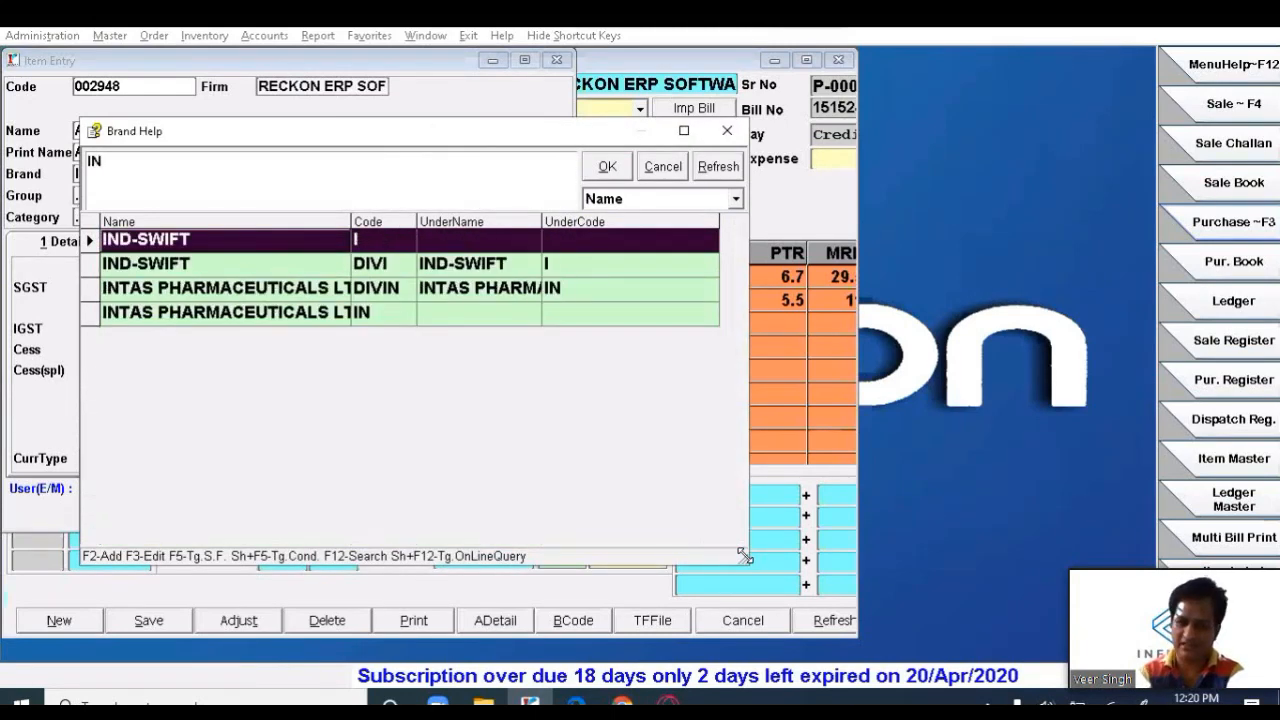
{"action": "key", "text": "Down"}
{"action": "key", "text": "Down"}
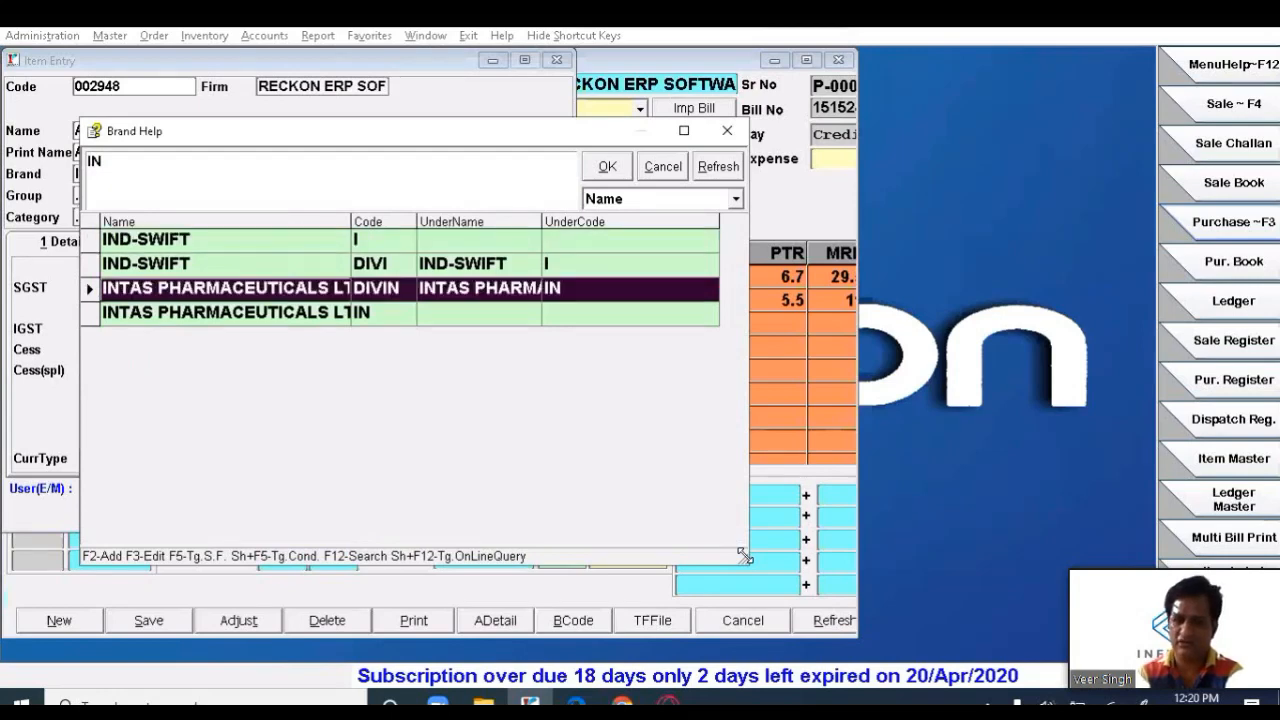
{"action": "key", "text": "Down"}
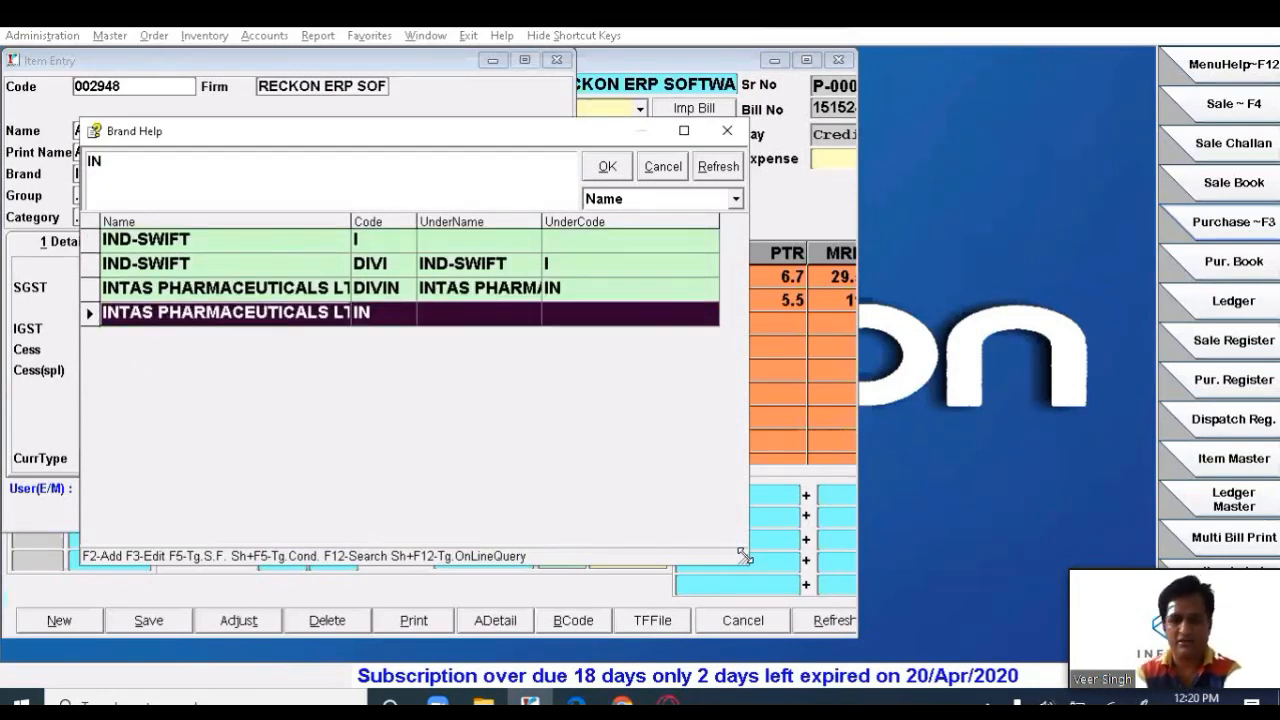
{"action": "key", "text": "Up"}
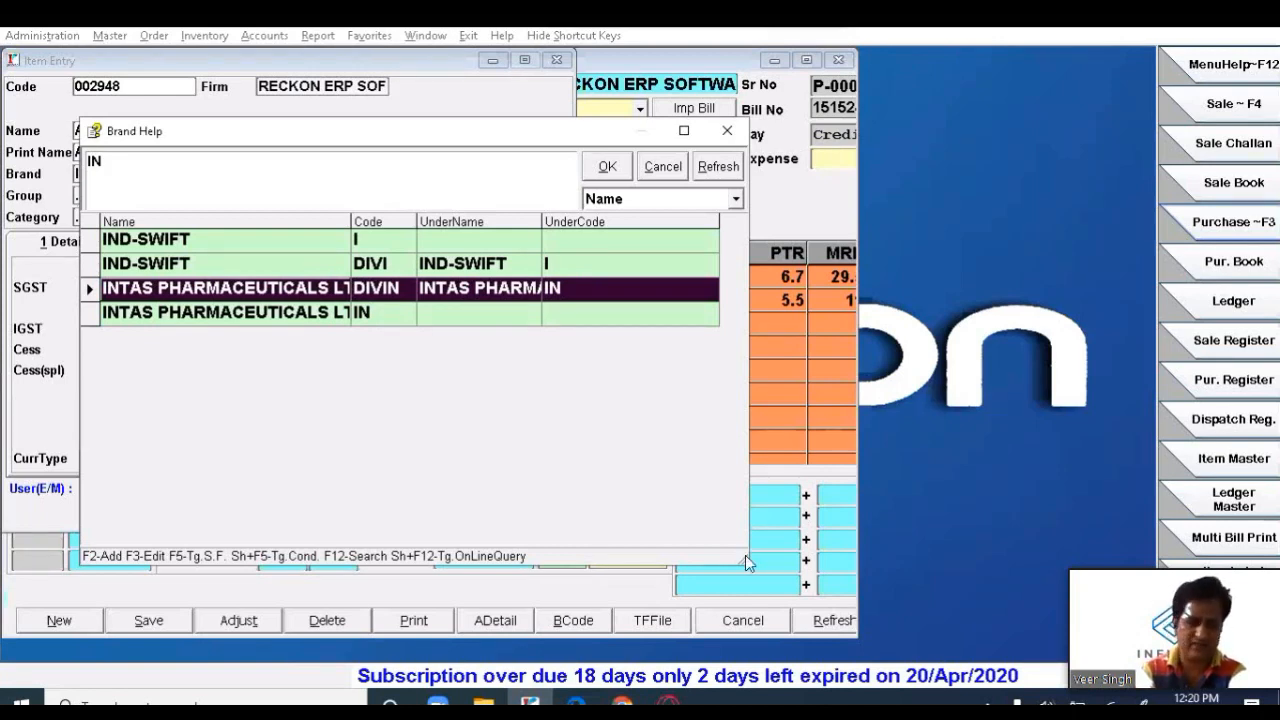
{"action": "key", "text": "Return"}
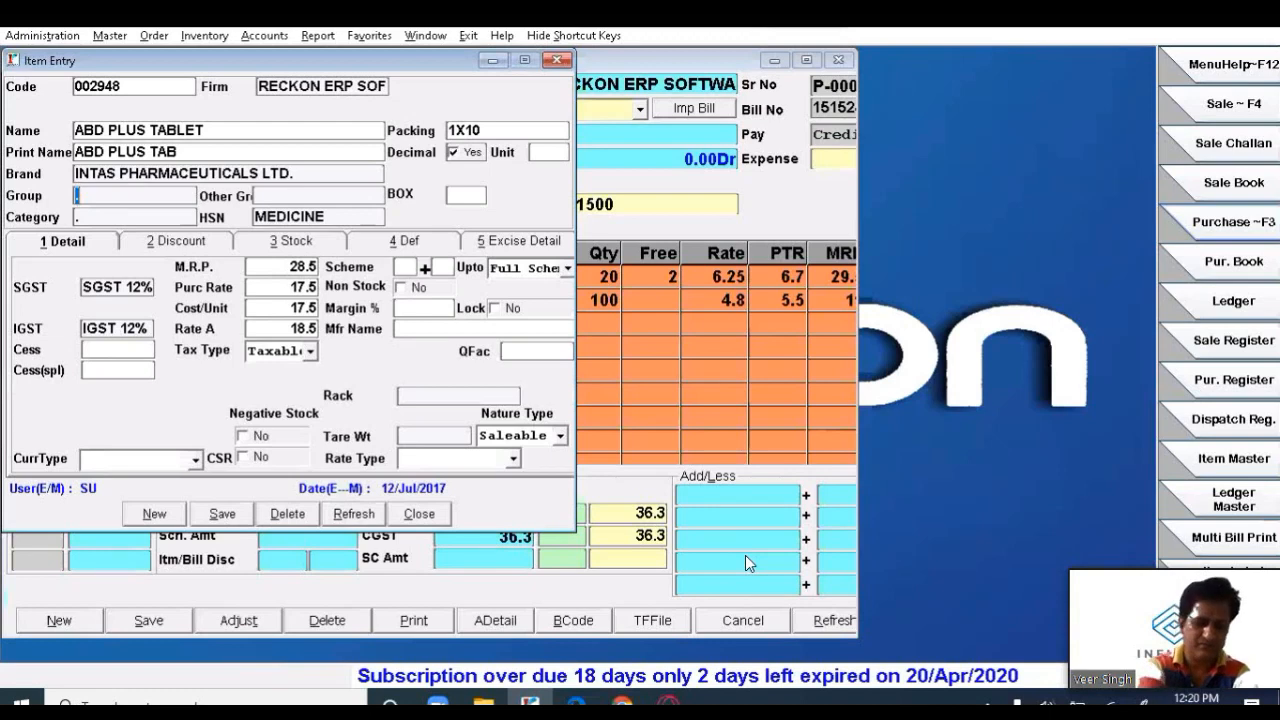
{"action": "key", "text": "Up"}
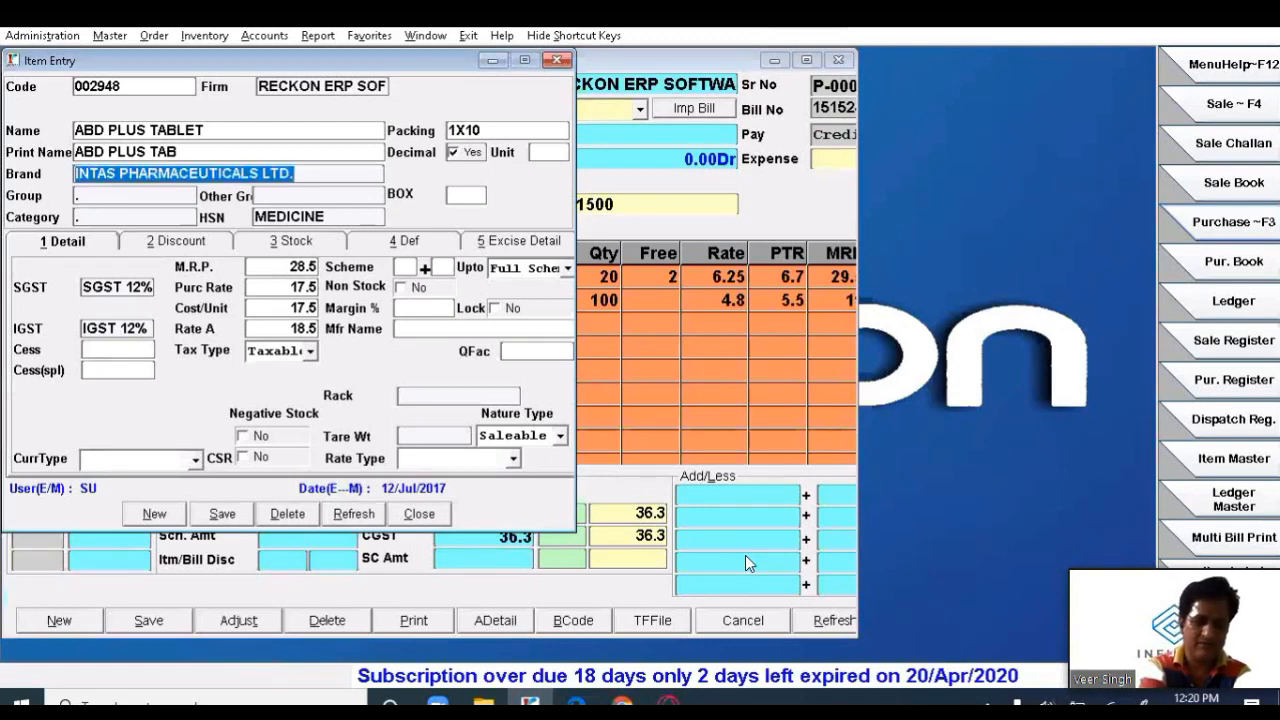
{"action": "key", "text": "F2"}
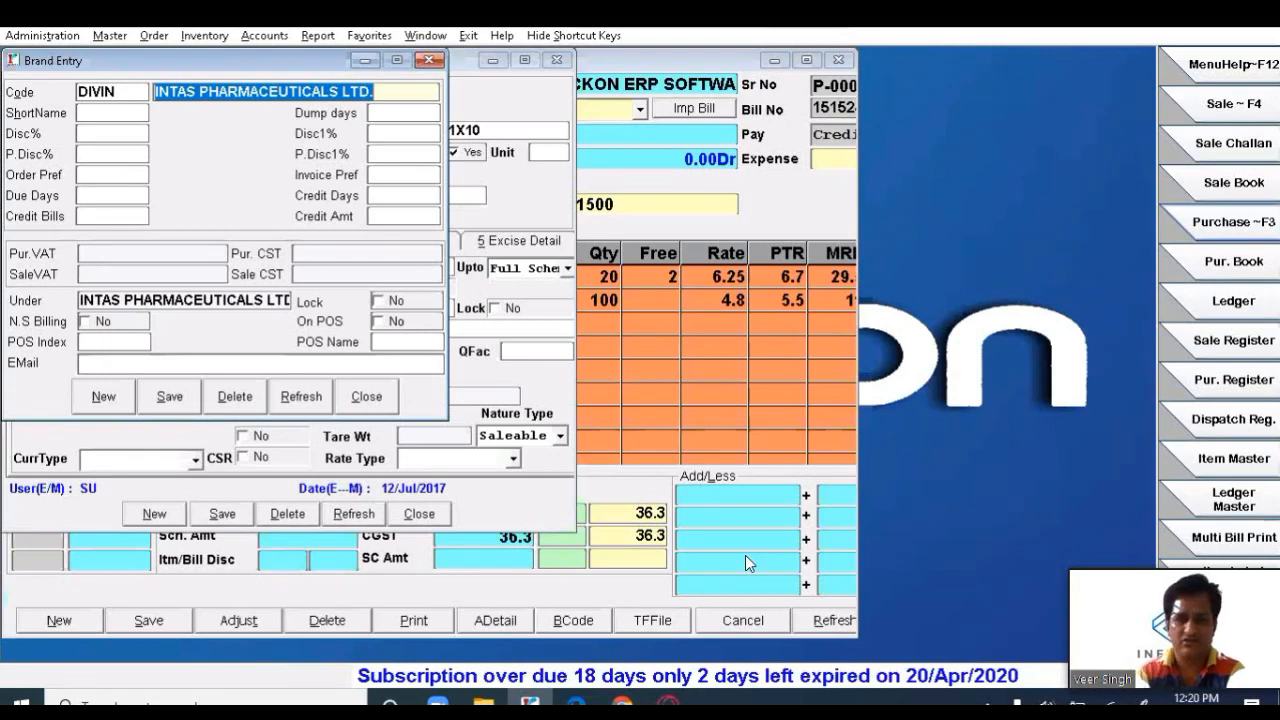
- Enter 90 dump days, Disc% 6 and P.Disc% 10 in the INTAS brand entry
{"action": "key", "text": "Return"}
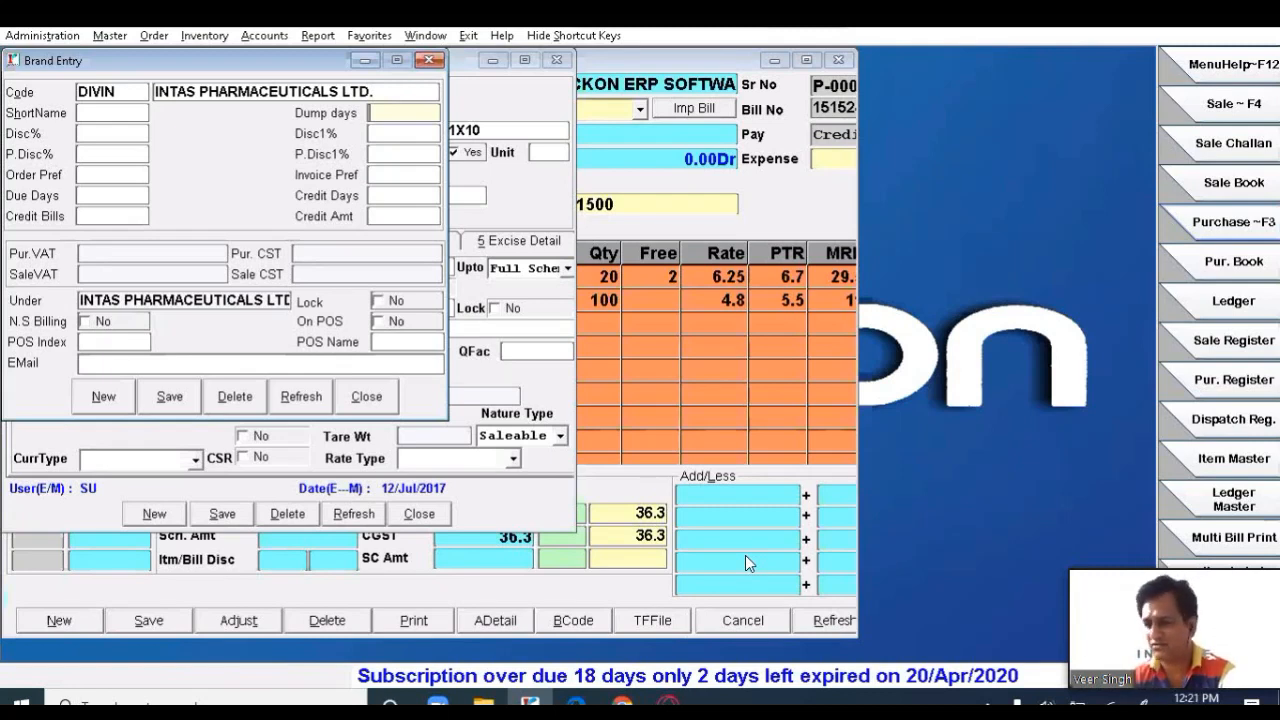
{"action": "type", "text": "90"}
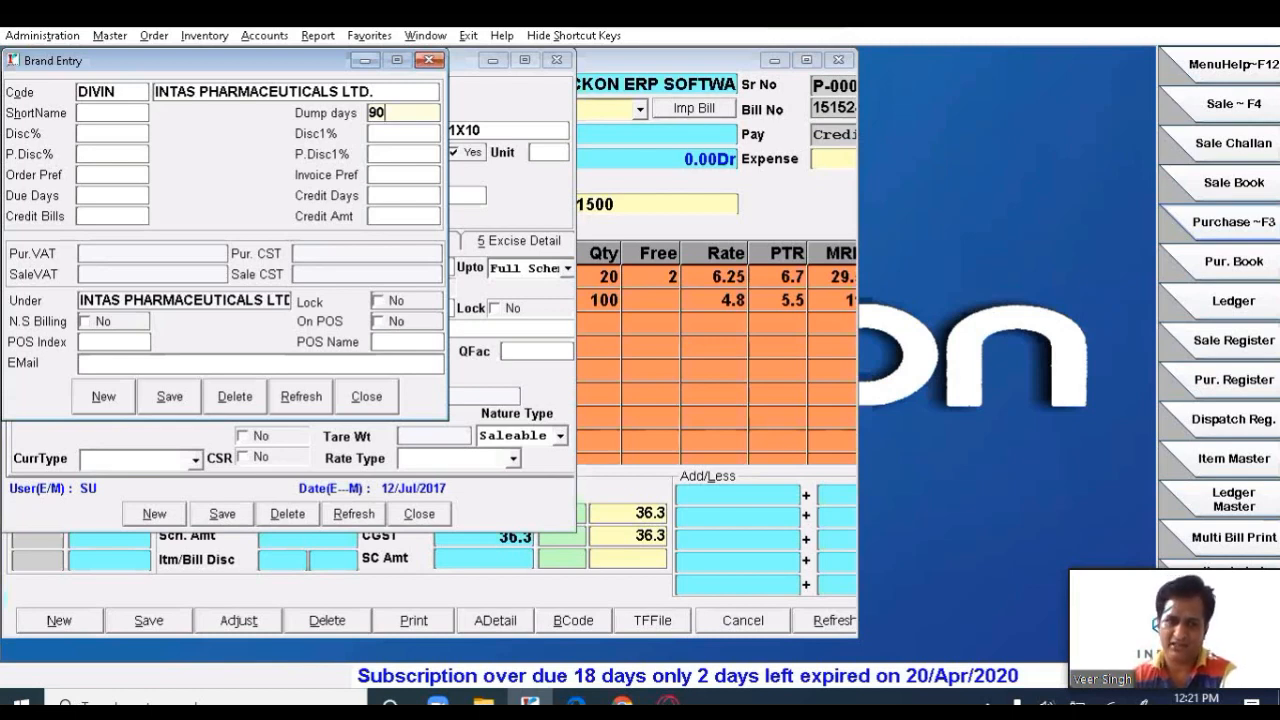
{"action": "key", "text": "Return"}
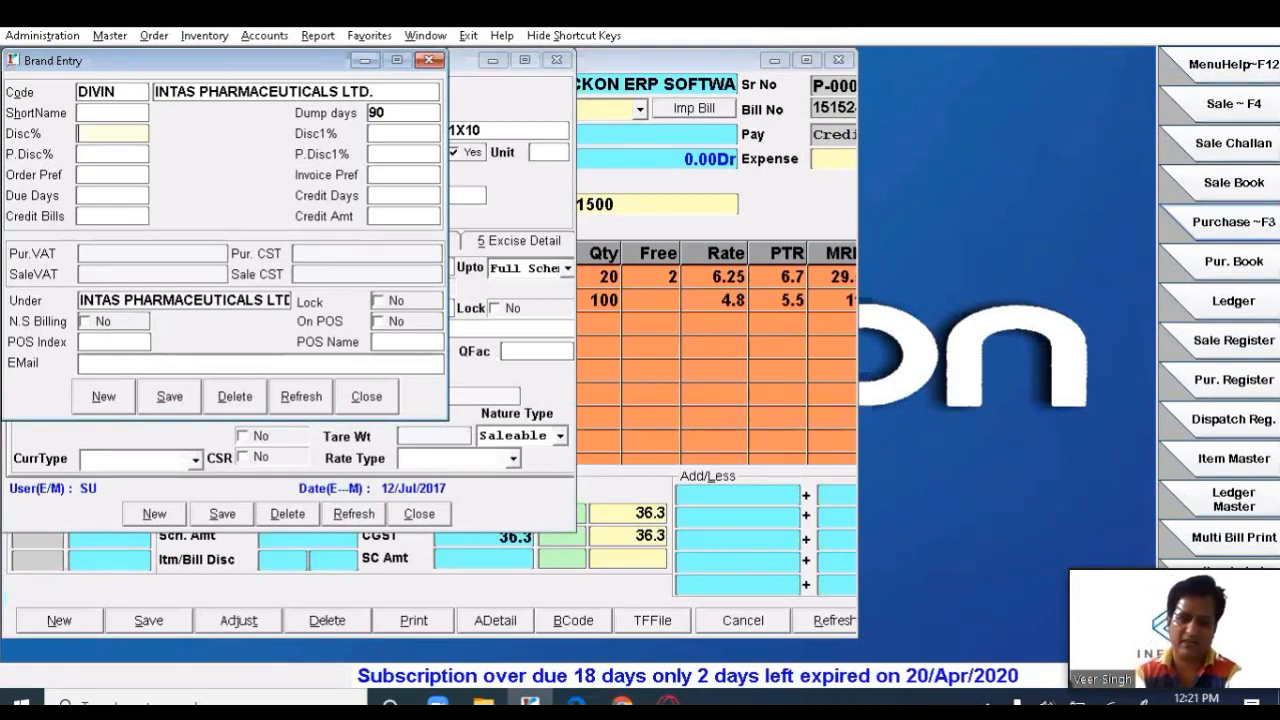
{"action": "type", "text": "6"}
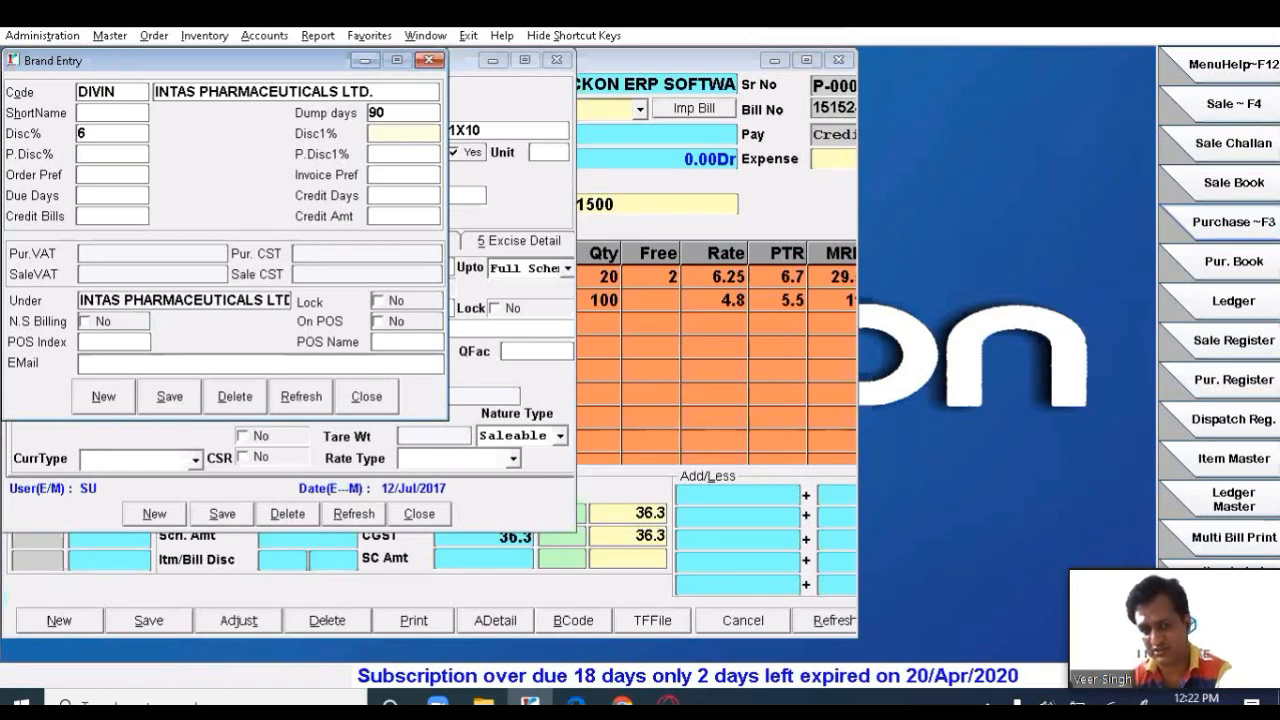
{"action": "key", "text": "Return"}
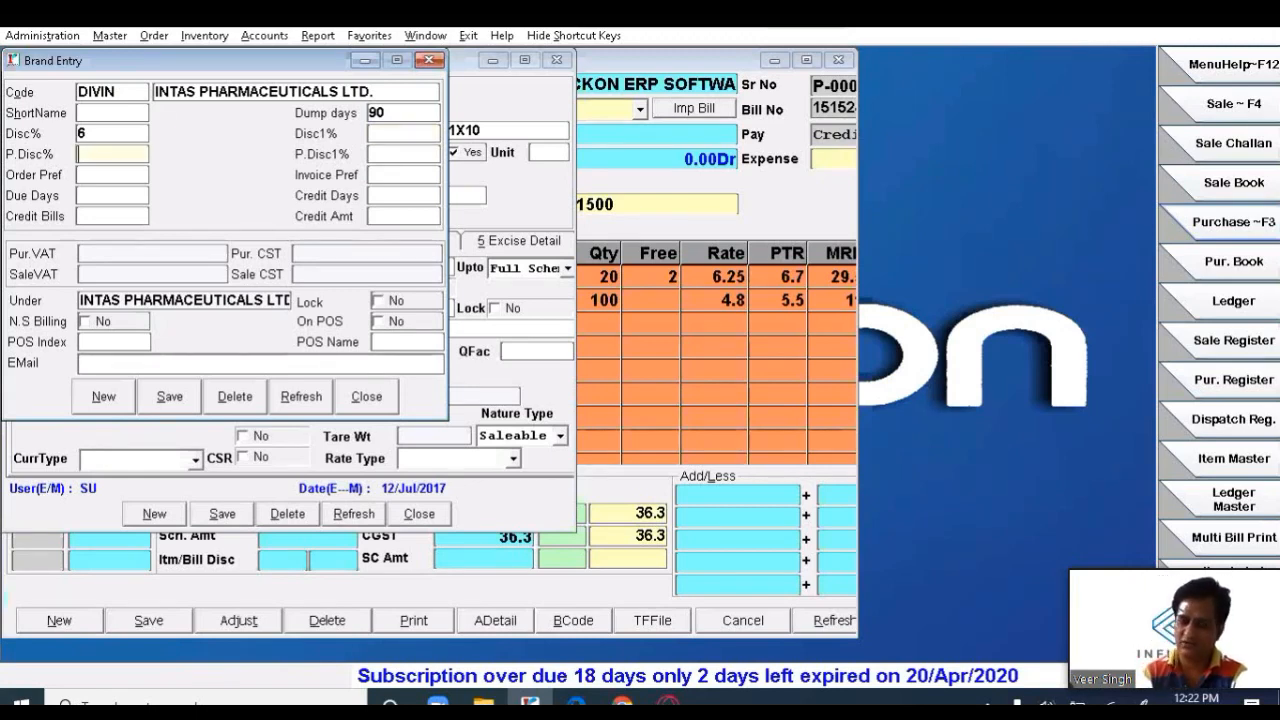
{"action": "type", "text": "10"}
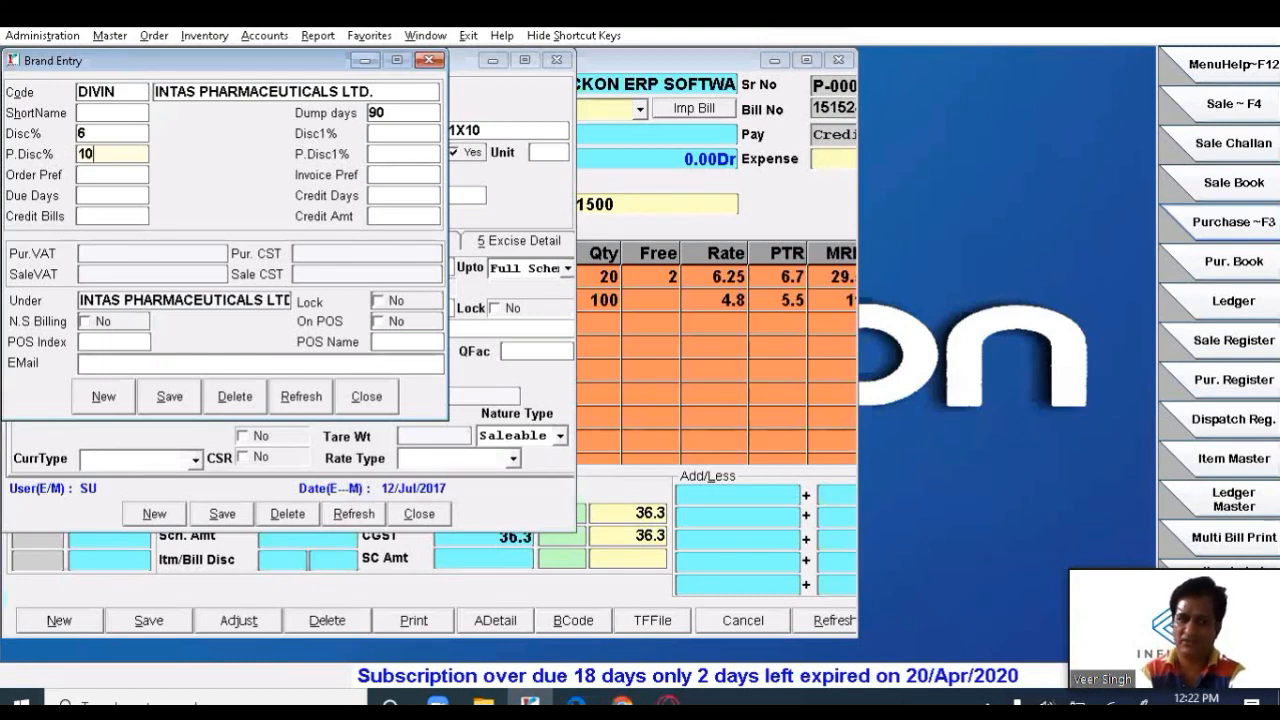
{"action": "key", "text": "Return"}
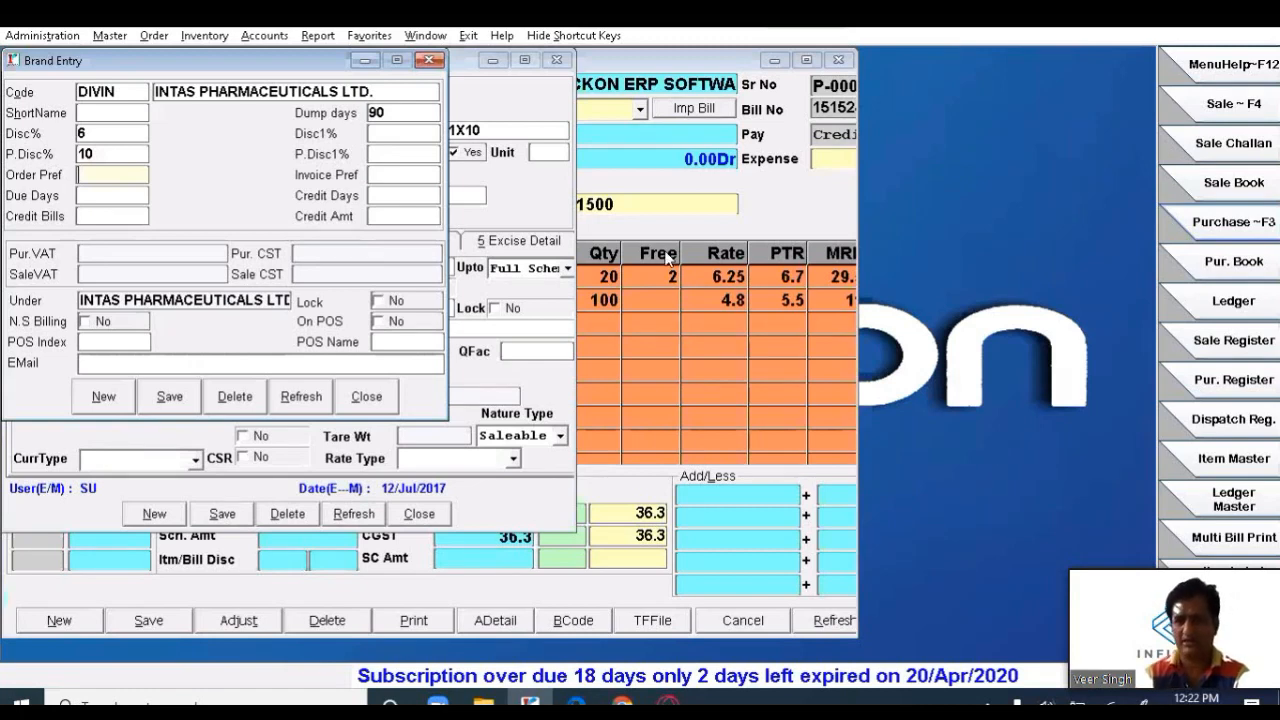
- Enter 1 in the Invoice Pref field of the INTAS PHARMACEUTICALS LTD. brand entry
{"action": "left_click", "coordinate": [858, 380]}
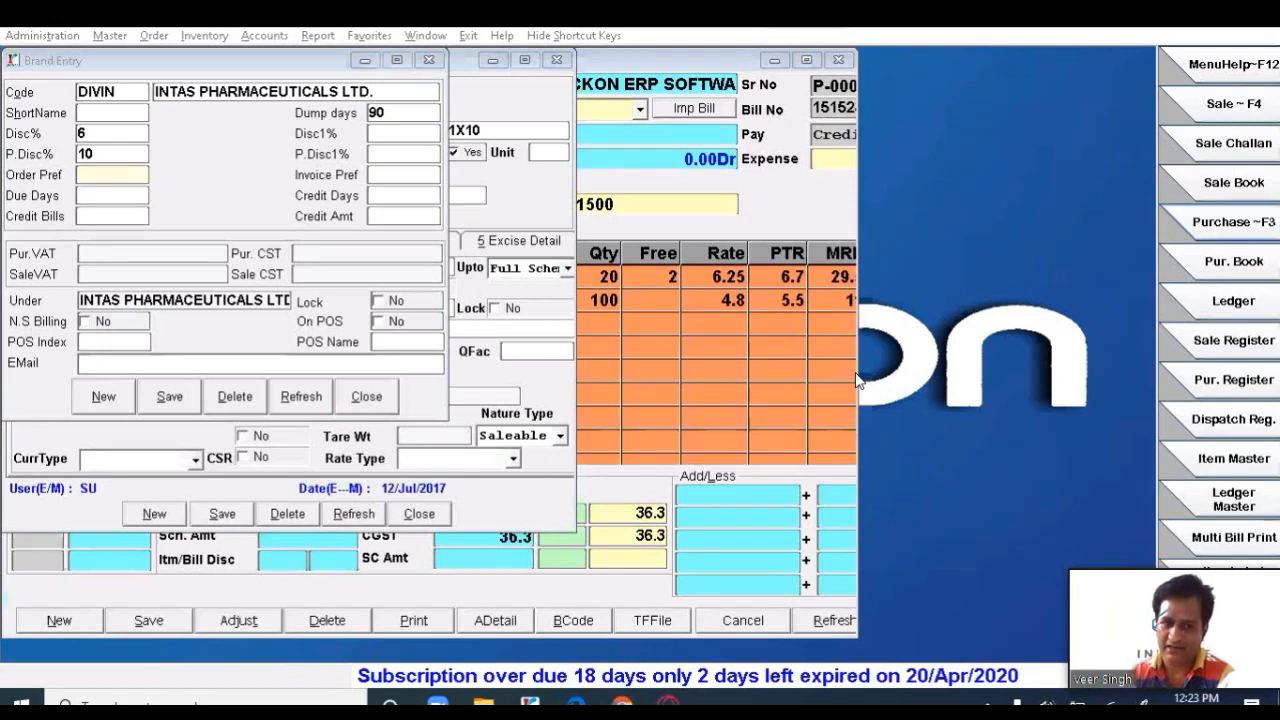
{"action": "left_click", "coordinate": [409, 176]}
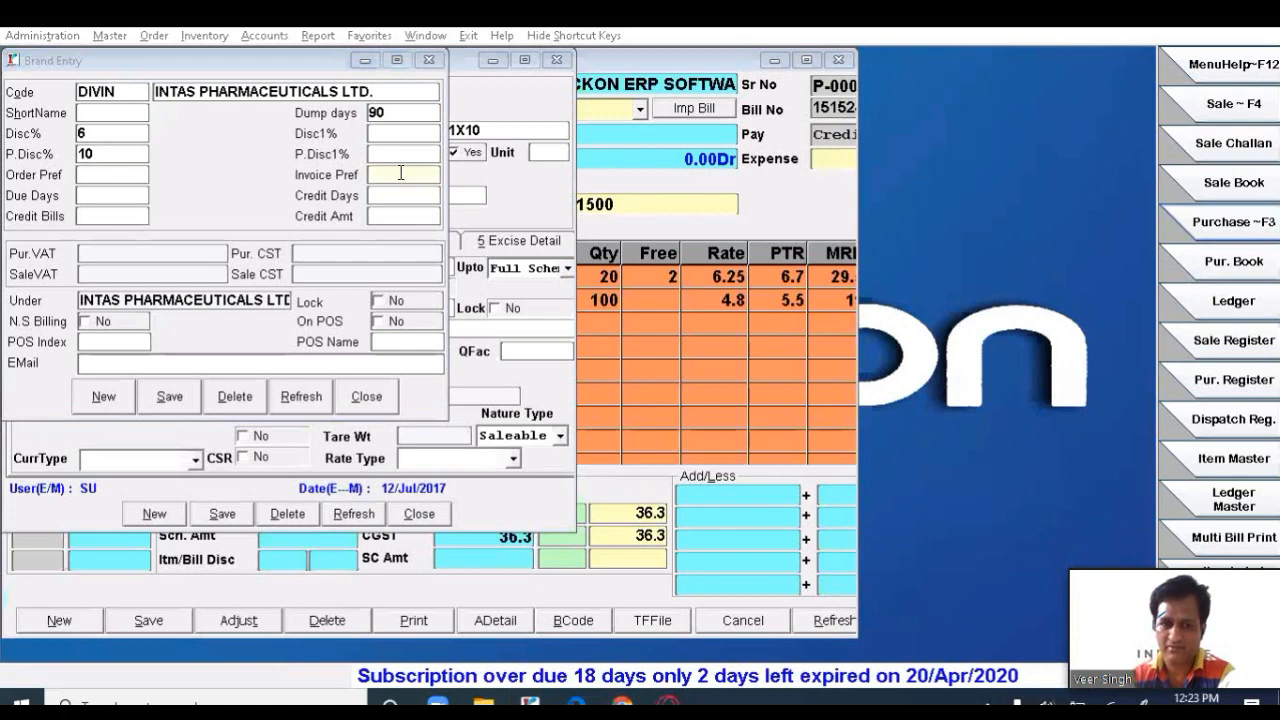
{"action": "left_click", "coordinate": [400, 173]}
{"action": "type", "text": "1"}
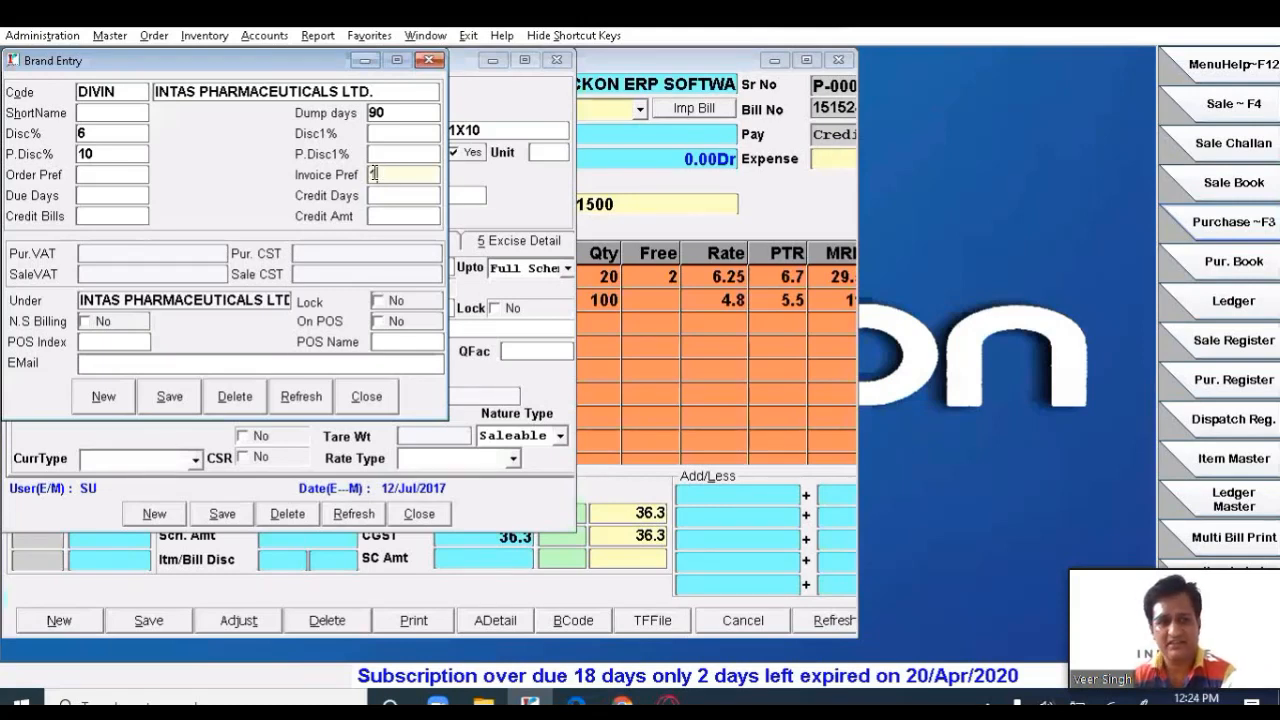
{"action": "left_click", "coordinate": [80, 175]}
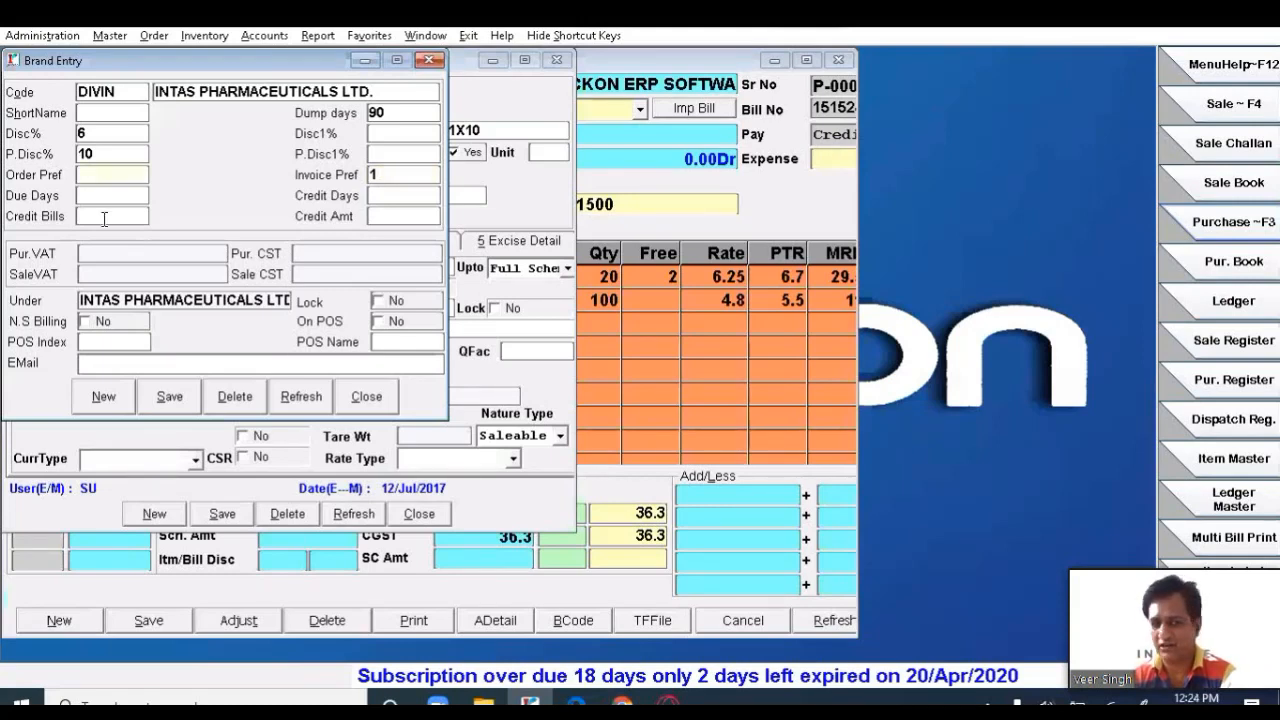
{"action": "left_click", "coordinate": [122, 196]}
{"action": "left_click", "coordinate": [131, 259]}
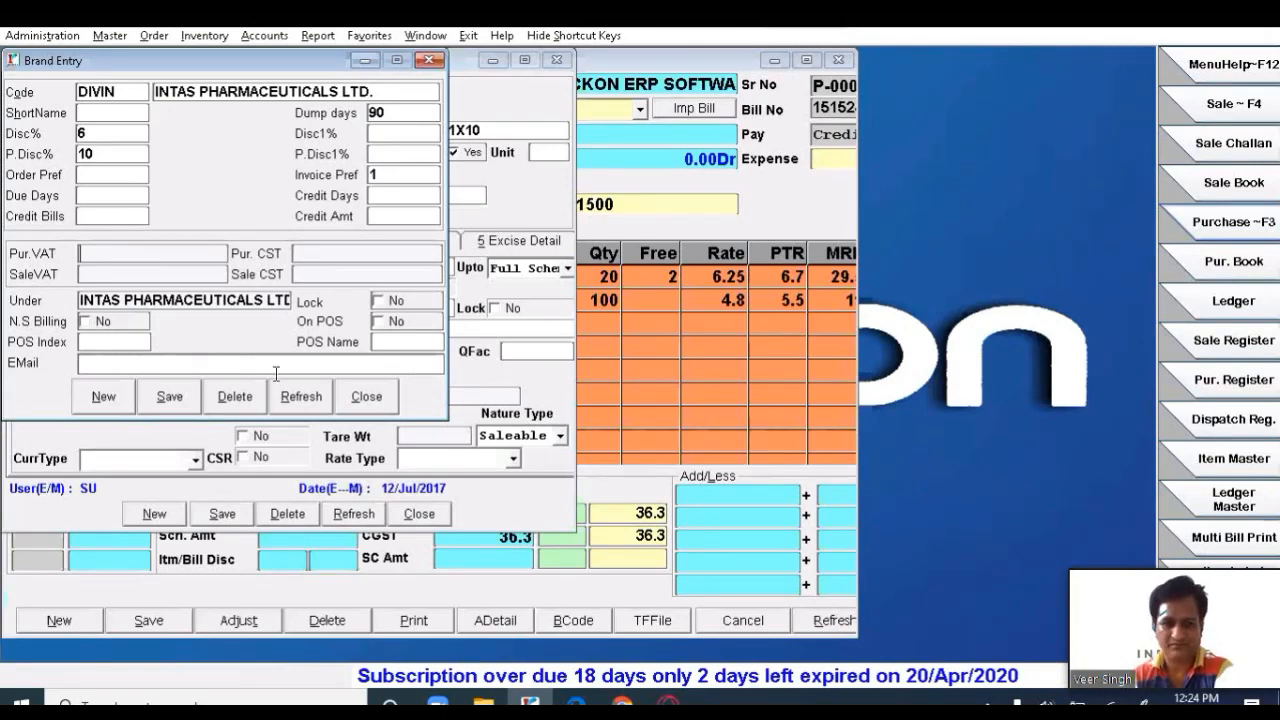
{"action": "left_click", "coordinate": [179, 364]}
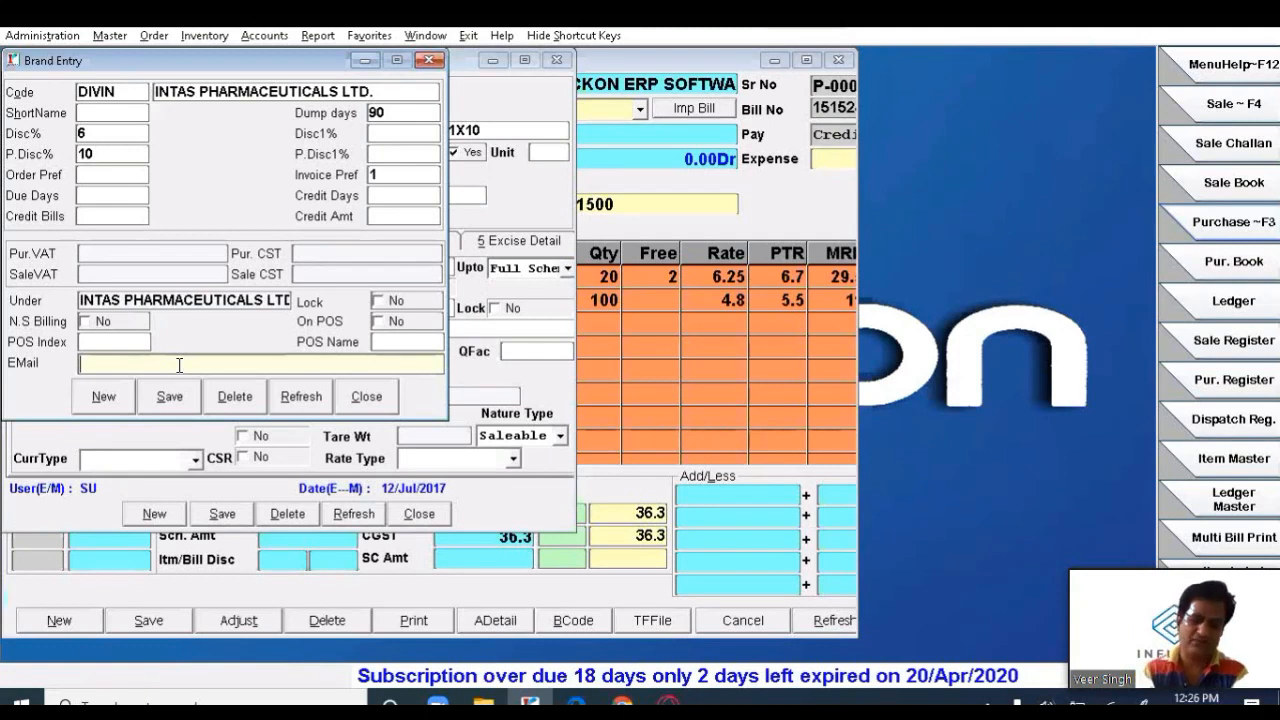
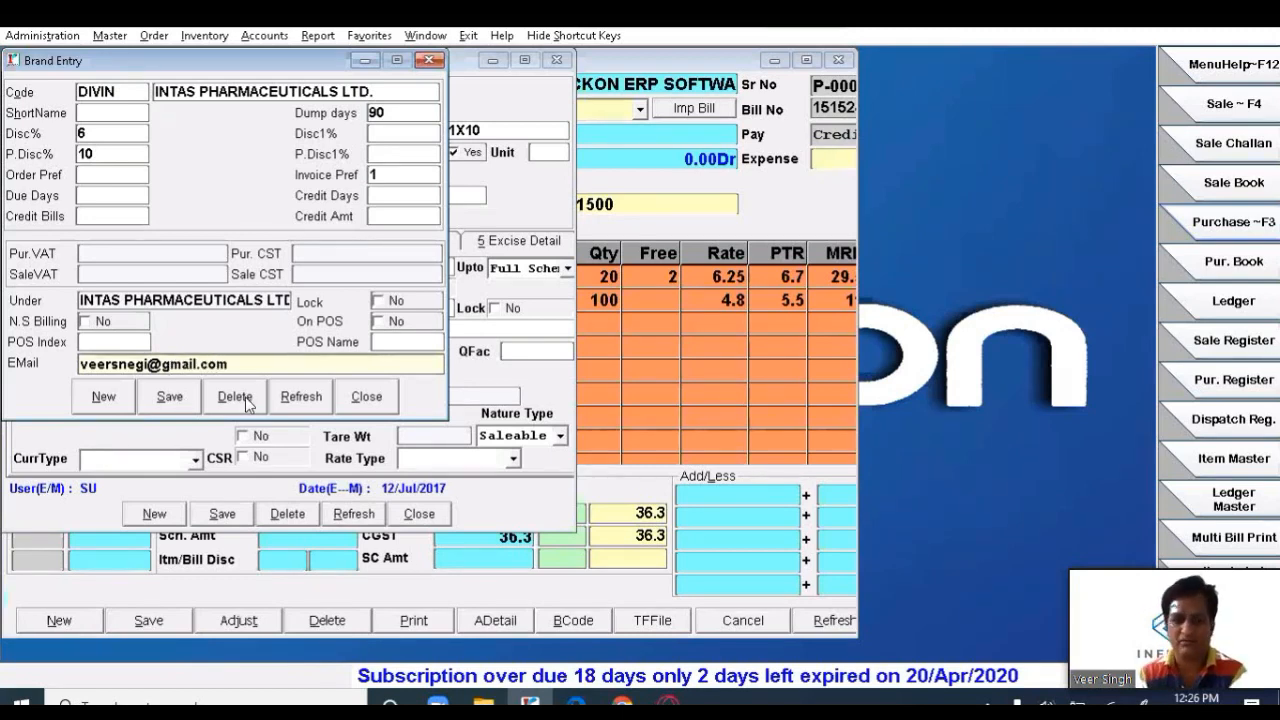
- Fill in the contact's e-mail address for the INTAS brand, save it and close Brand Entry
{"action": "left_click", "coordinate": [157, 402]}
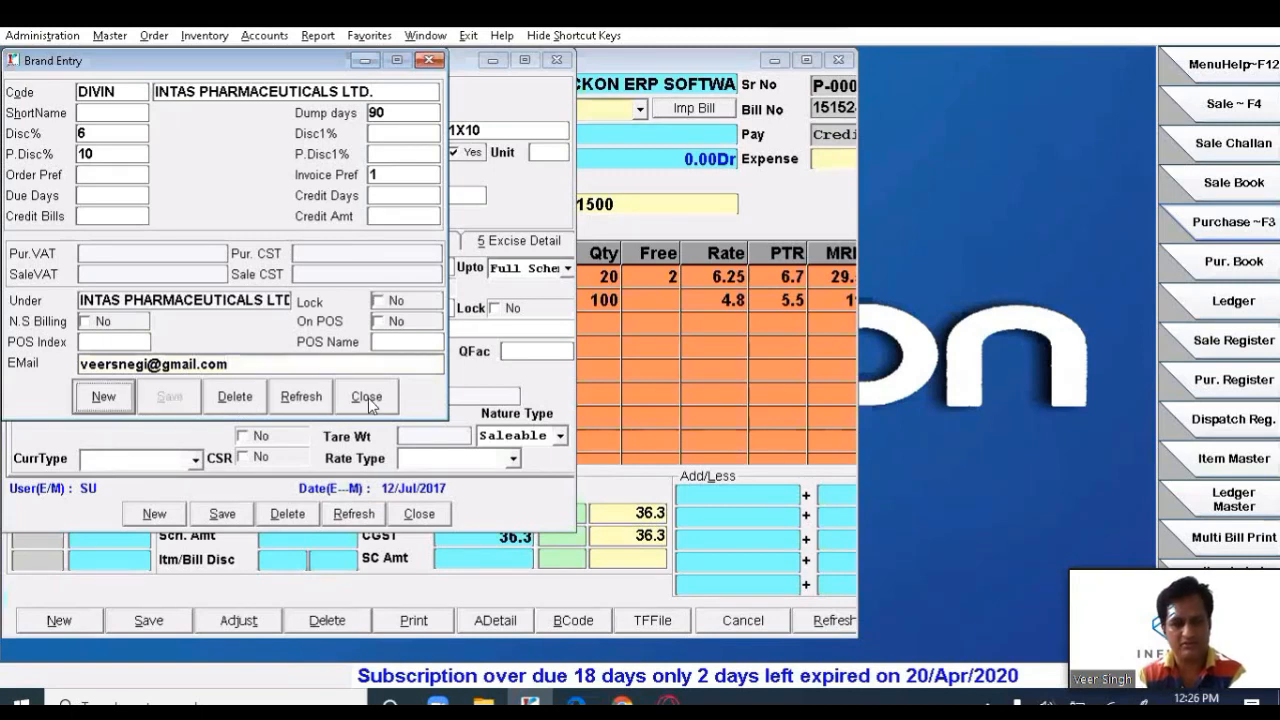
{"action": "left_click", "coordinate": [368, 397]}
- Keep INTAS PHARMACEUTICALS LTD. as brand and choose paracitamol 500mg as the item's group
{"action": "double_click", "coordinate": [361, 242]}
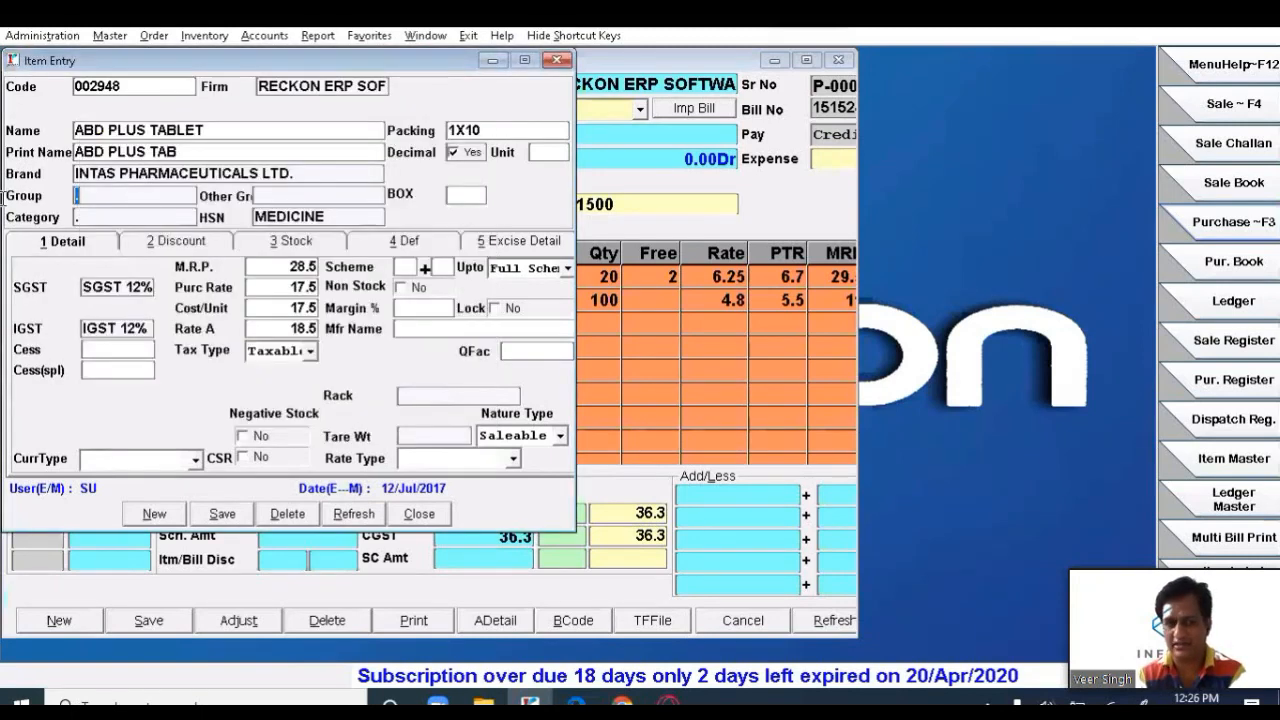
{"action": "key", "text": "Return"}
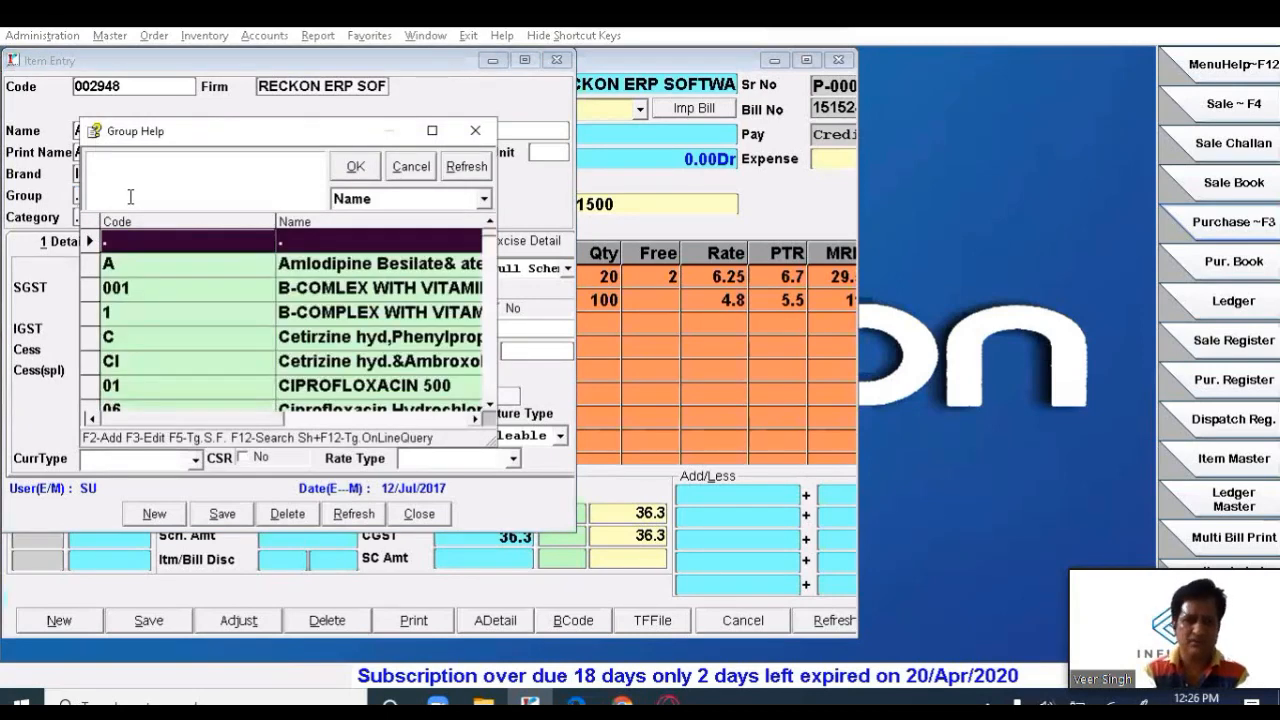
{"action": "key", "text": "Down"}
{"action": "key", "text": "Down"}
{"action": "key", "text": "Down"}
{"action": "key", "text": "Down"}
{"action": "key", "text": "Down"}
{"action": "key", "text": "Down"}
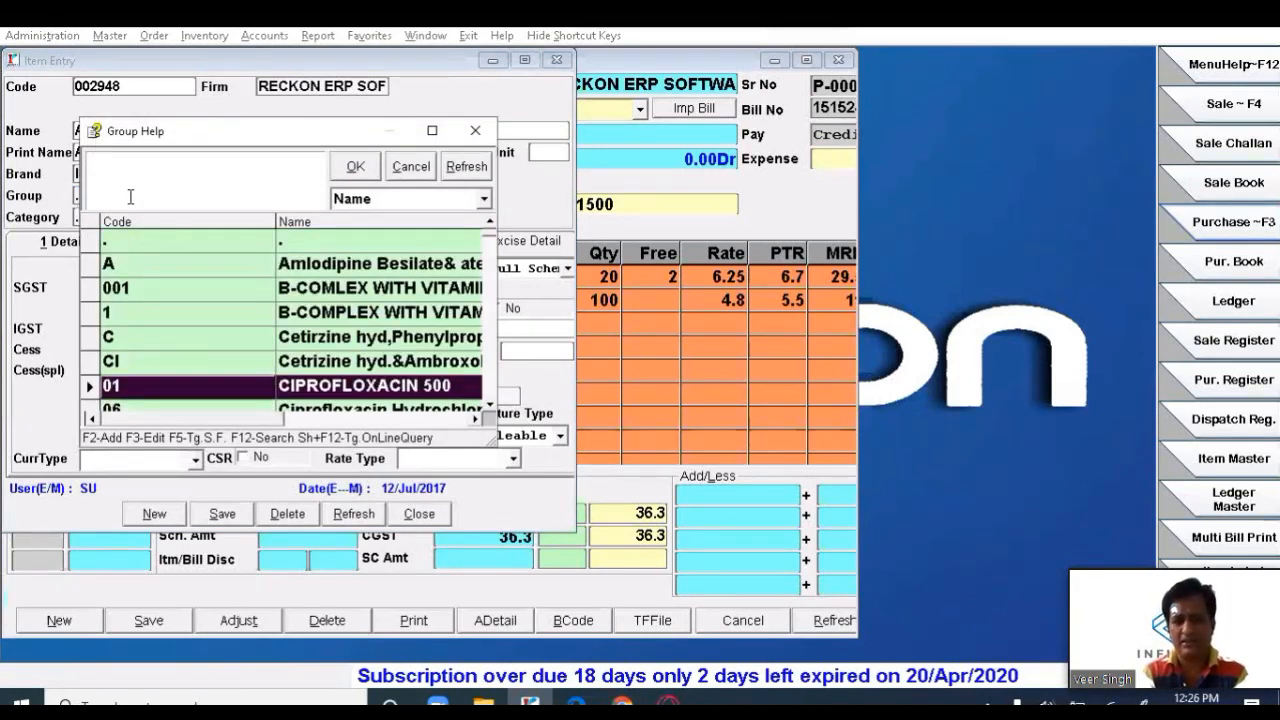
{"action": "key", "text": "p"}
{"action": "key", "text": "o"}
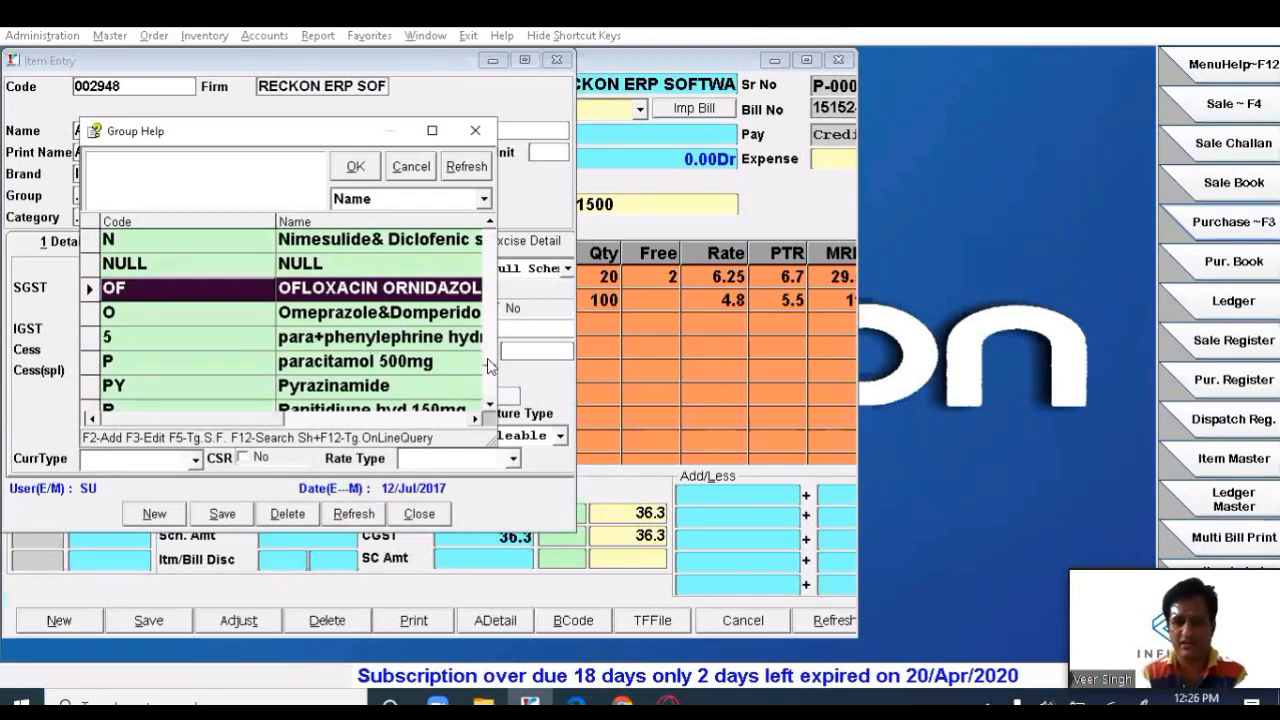
{"action": "left_click_drag", "start_coordinate": [497, 446], "coordinate": [848, 592]}
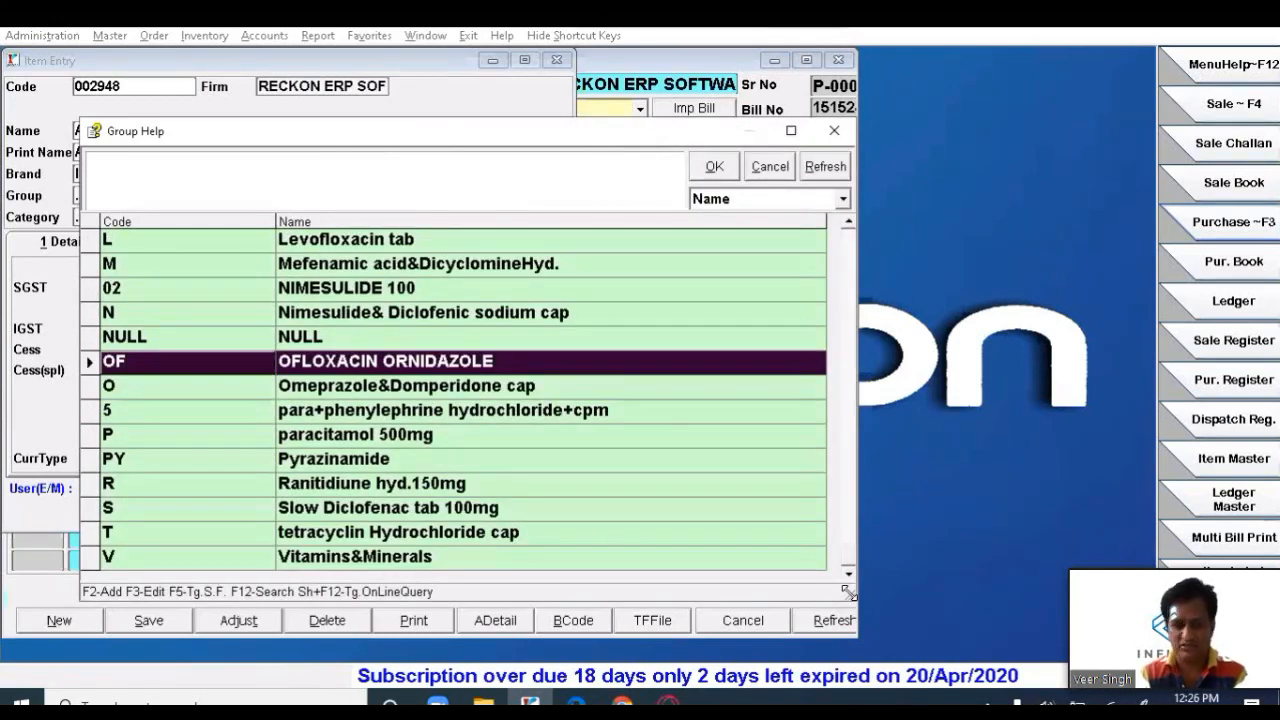
{"action": "key", "text": "Down"}
{"action": "key", "text": "Down"}
{"action": "key", "text": "Down"}
{"action": "key", "text": "Down"}
{"action": "key", "text": "Down"}
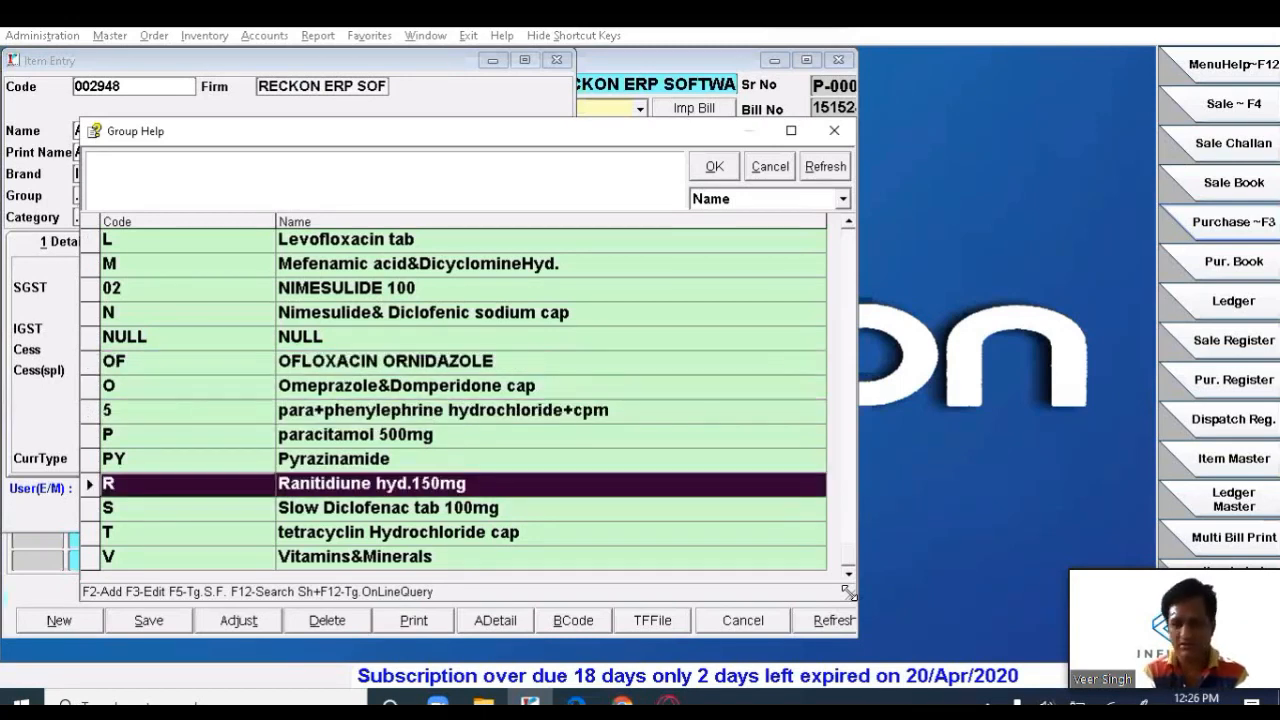
{"action": "key", "text": "Up"}
{"action": "key", "text": "Up"}
{"action": "key", "text": "Return"}
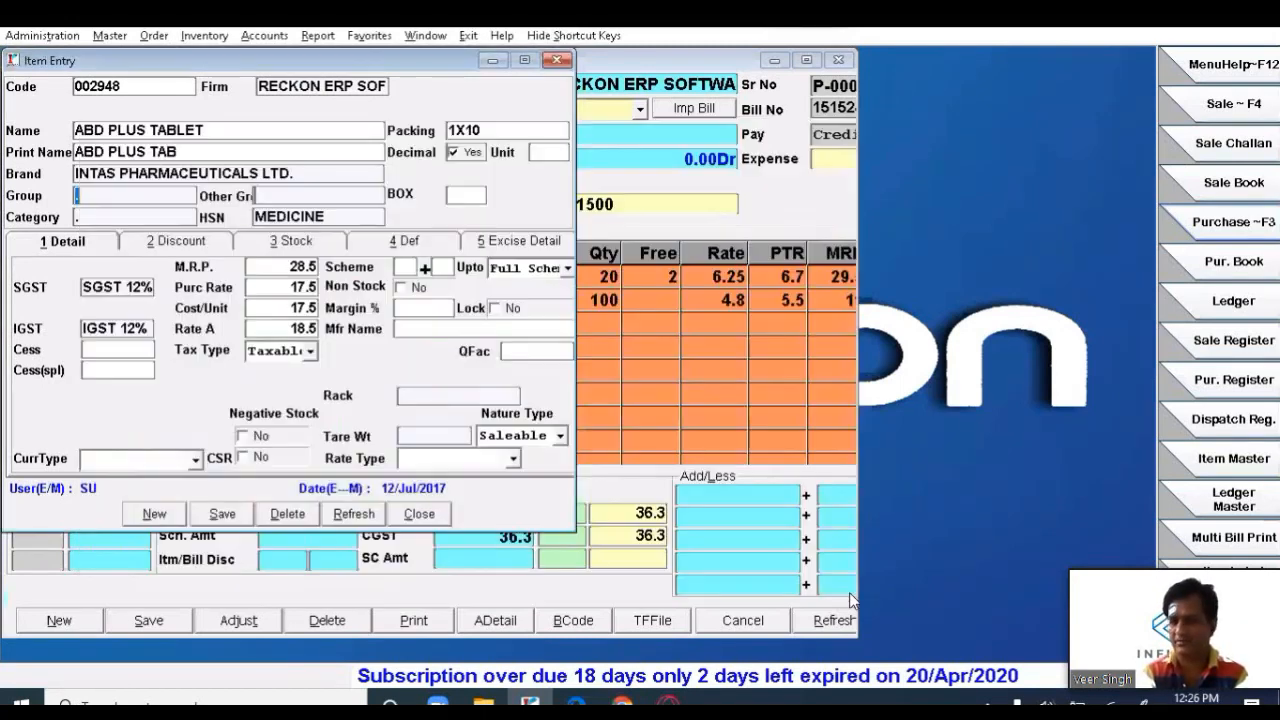
{"action": "key", "text": "Return"}
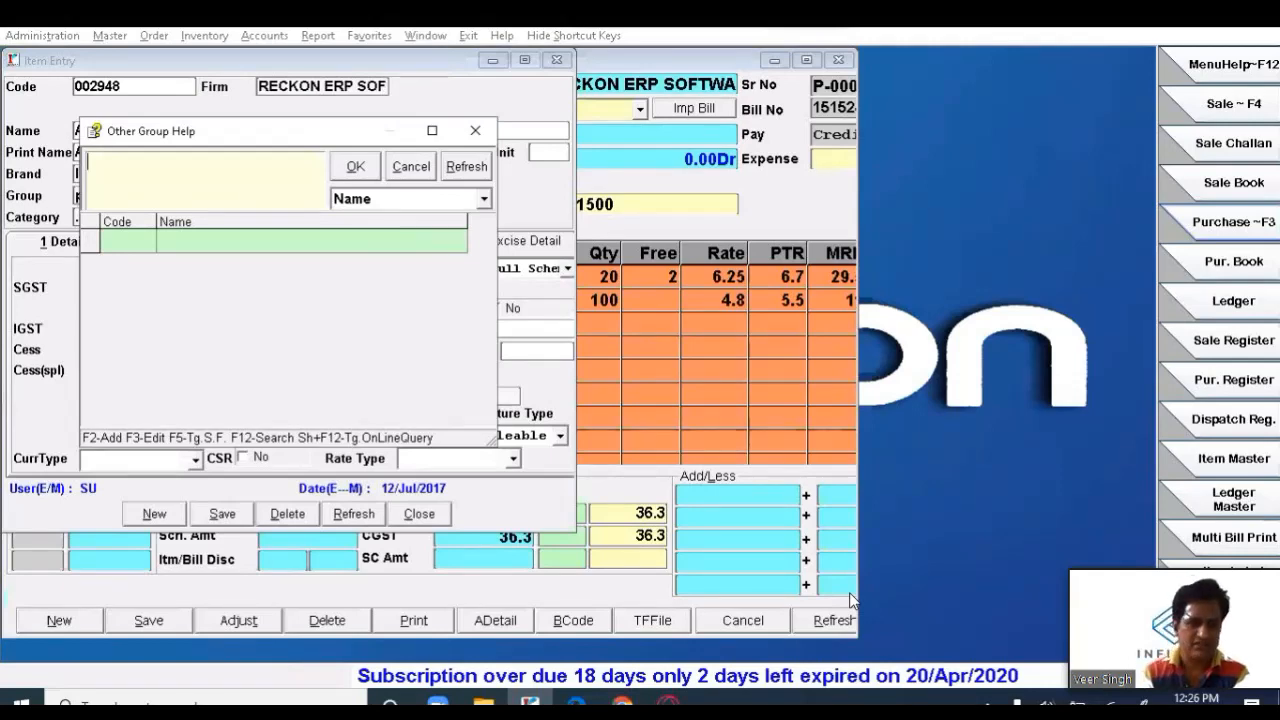
{"action": "key", "text": "Escape"}
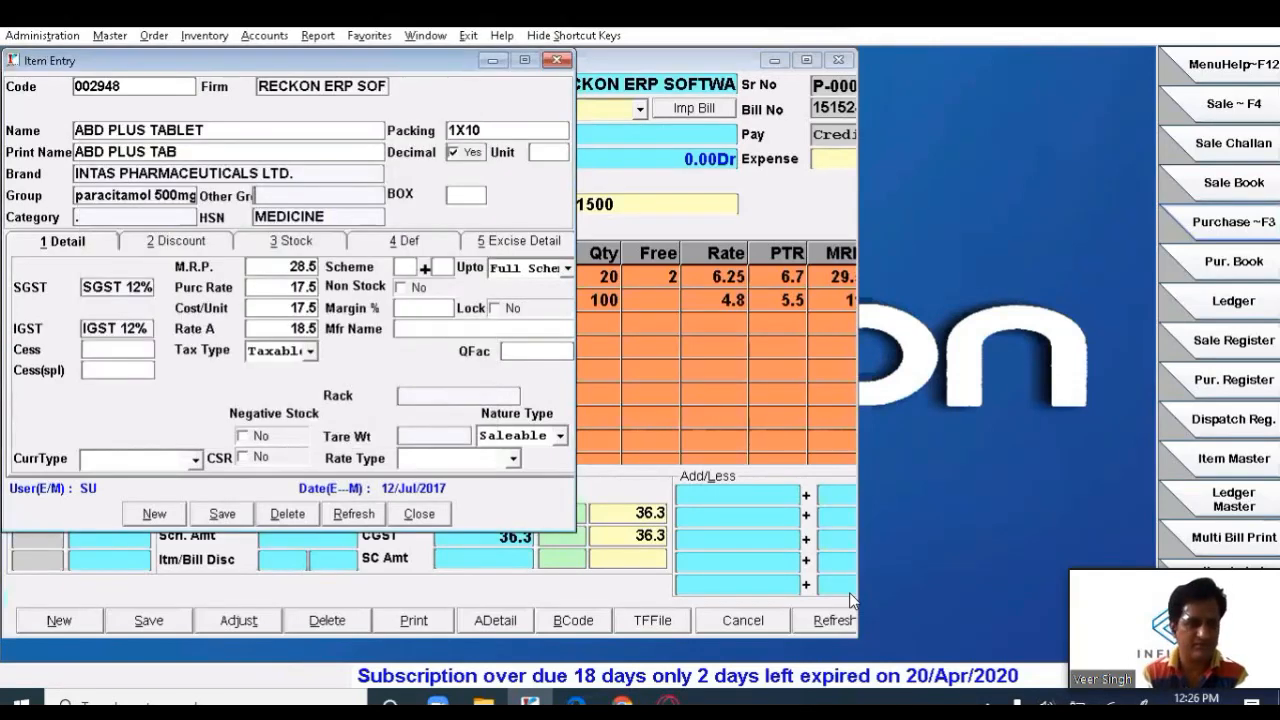
{"action": "key", "text": "Return"}
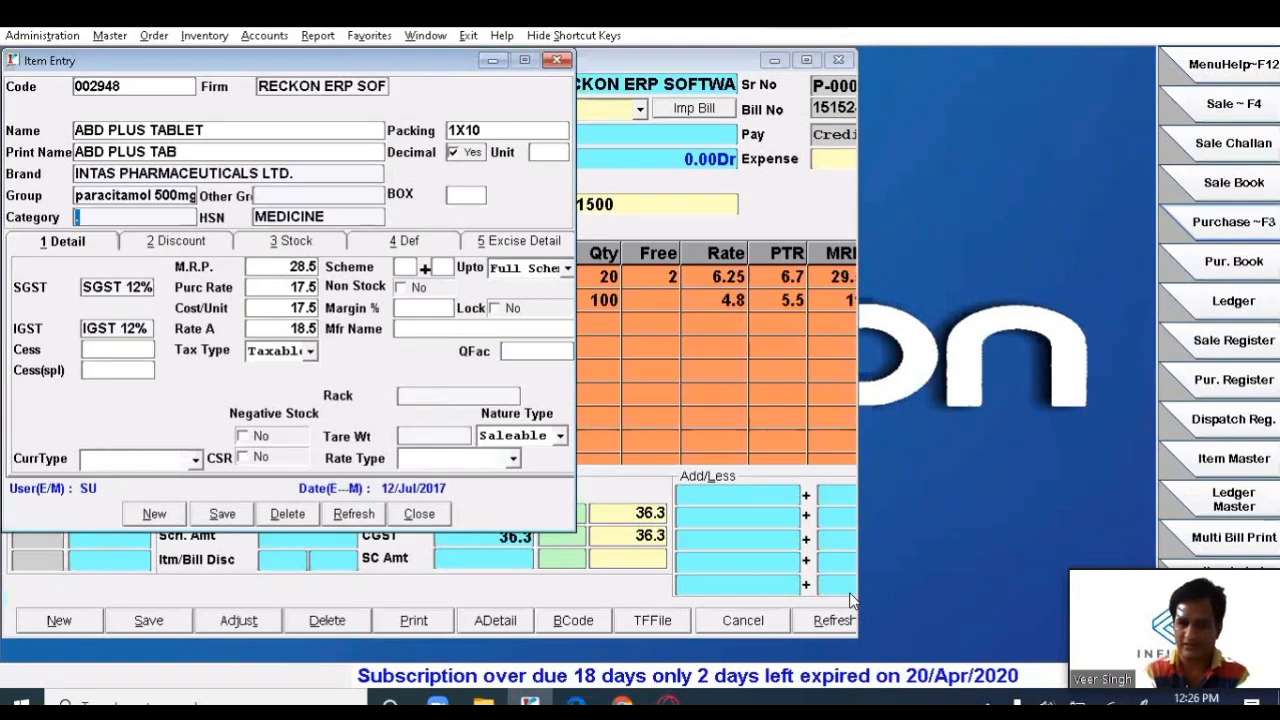
- Filter the category list with 'ta' and pick TAB as the item's category
{"action": "key", "text": "Return"}
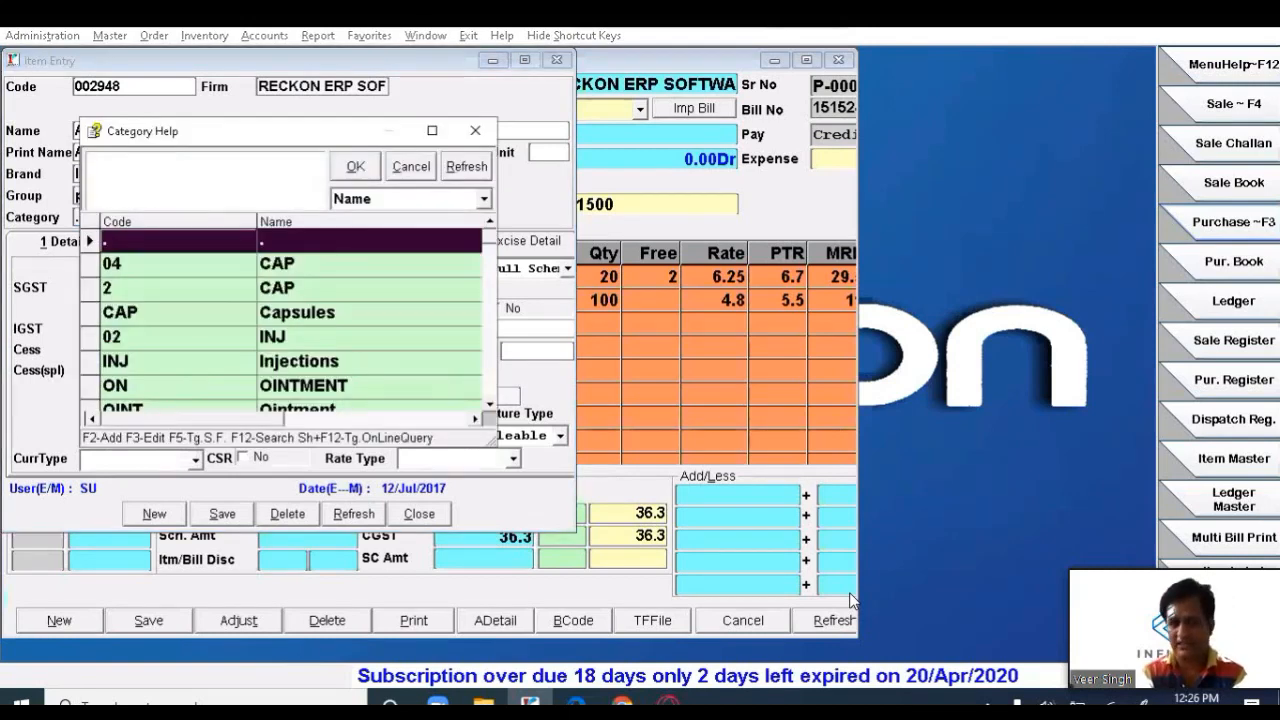
{"action": "type", "text": "ta"}
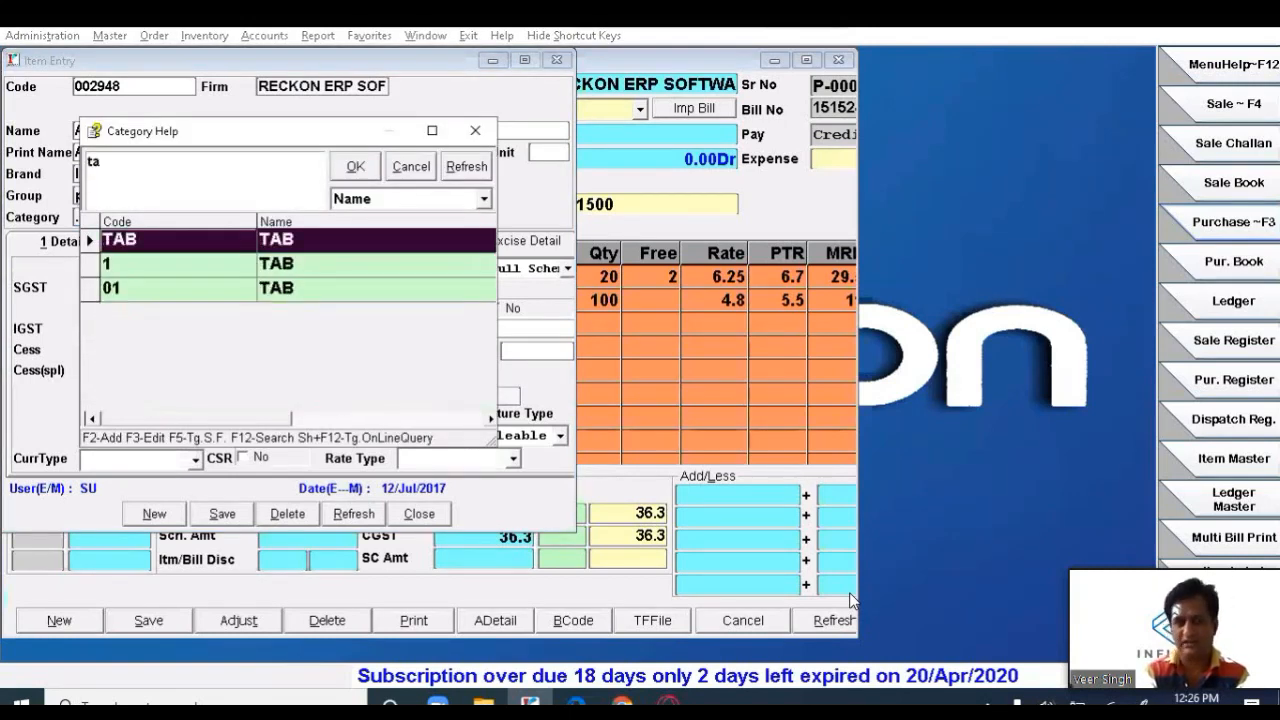
{"action": "key", "text": "Return"}
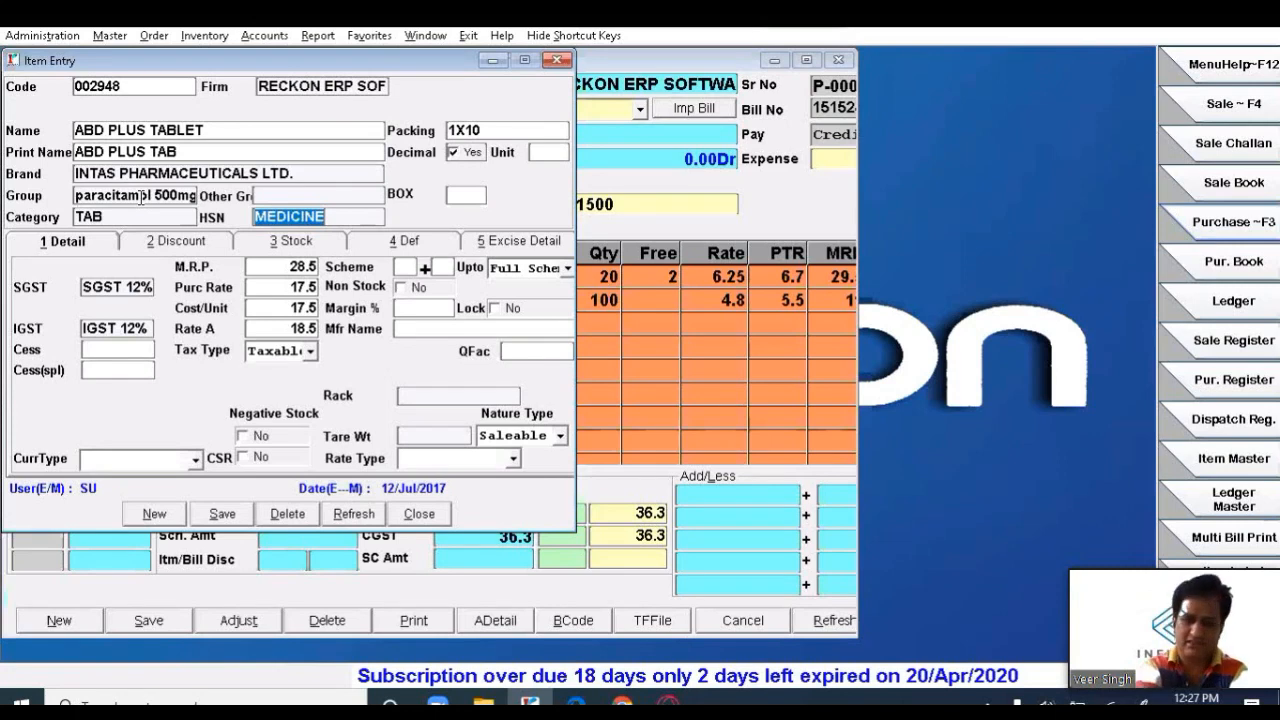
- Pick 3004 MEDICINE as the item's HSN code, then bring the HSN list back up
{"action": "key", "text": "Return"}
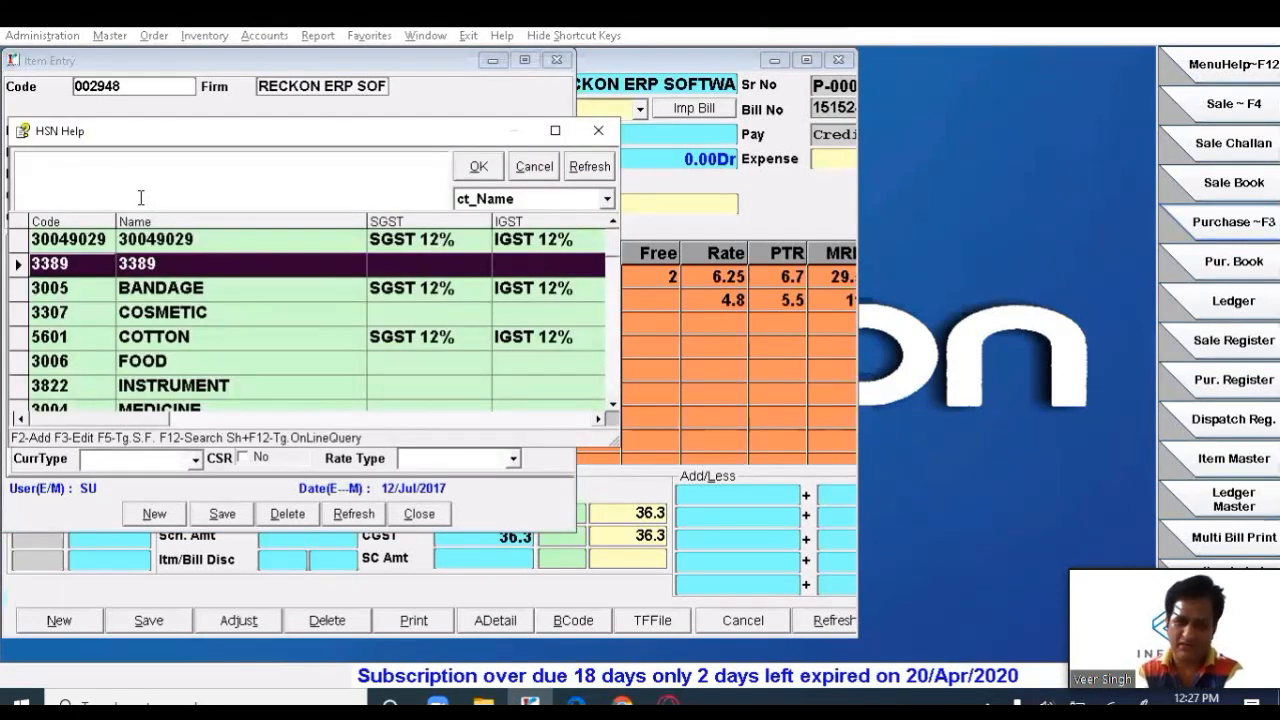
{"action": "key", "text": "Down"}
{"action": "key", "text": "Down"}
{"action": "key", "text": "Down"}
{"action": "key", "text": "Down"}
{"action": "key", "text": "Up"}
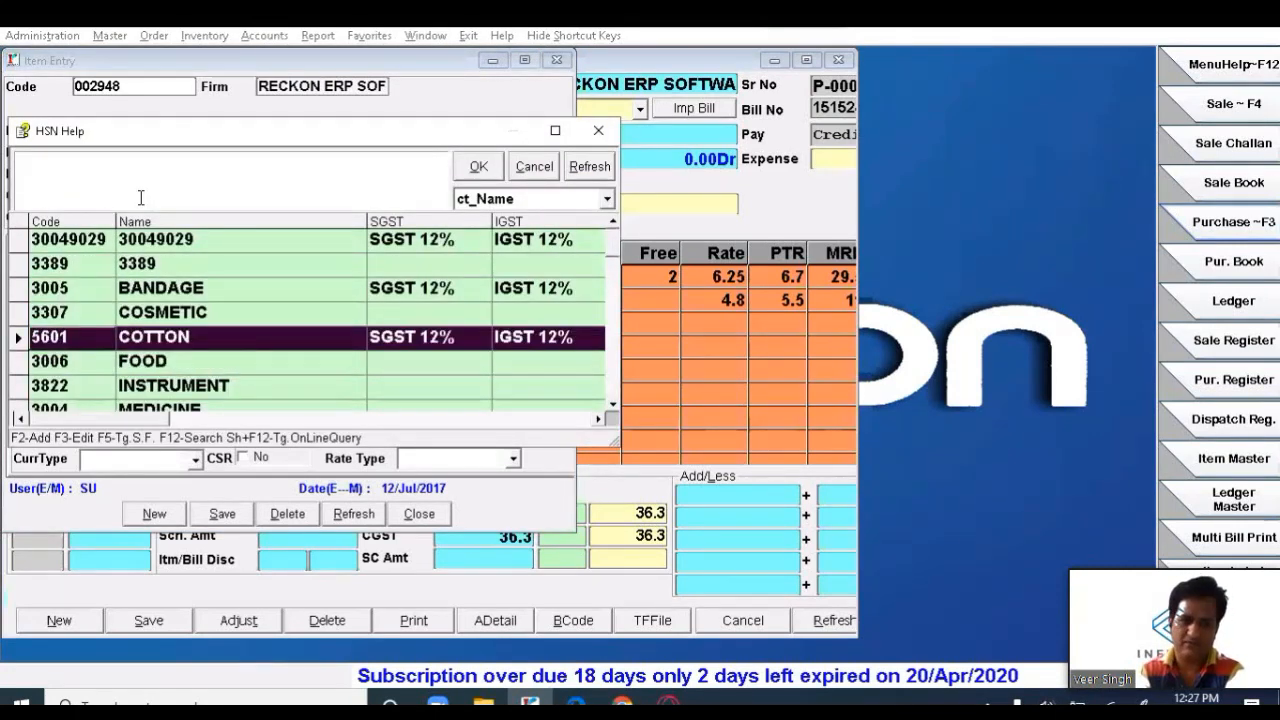
{"action": "key", "text": "Down"}
{"action": "key", "text": "Down"}
{"action": "key", "text": "Down"}
{"action": "key", "text": "Down"}
{"action": "key", "text": "Up"}
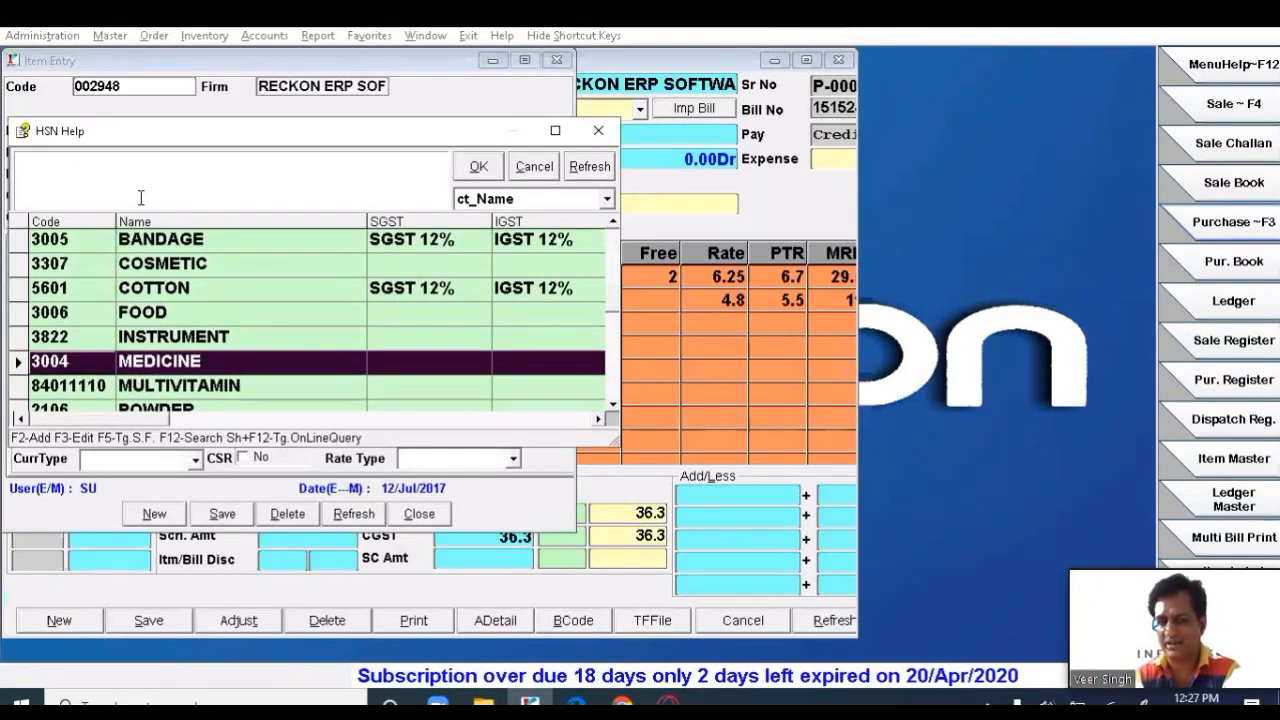
{"action": "key", "text": "Return"}
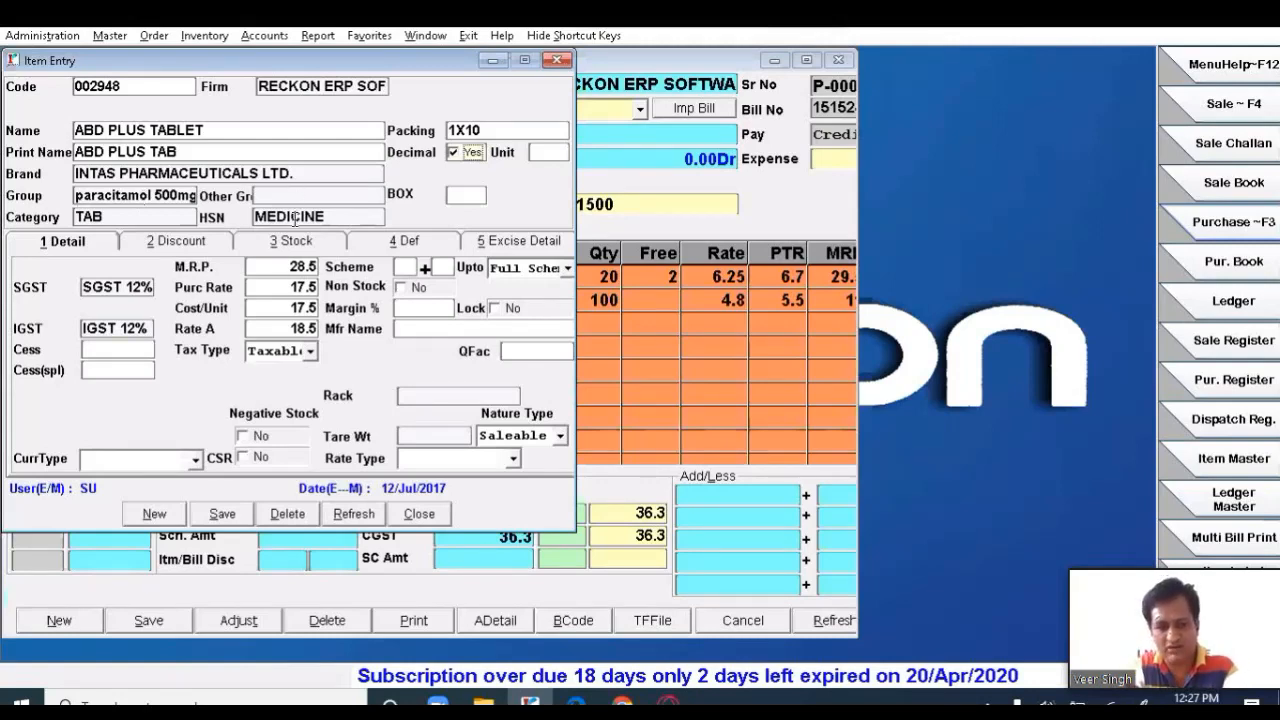
{"action": "left_click", "coordinate": [290, 216]}
{"action": "key", "text": "Return"}
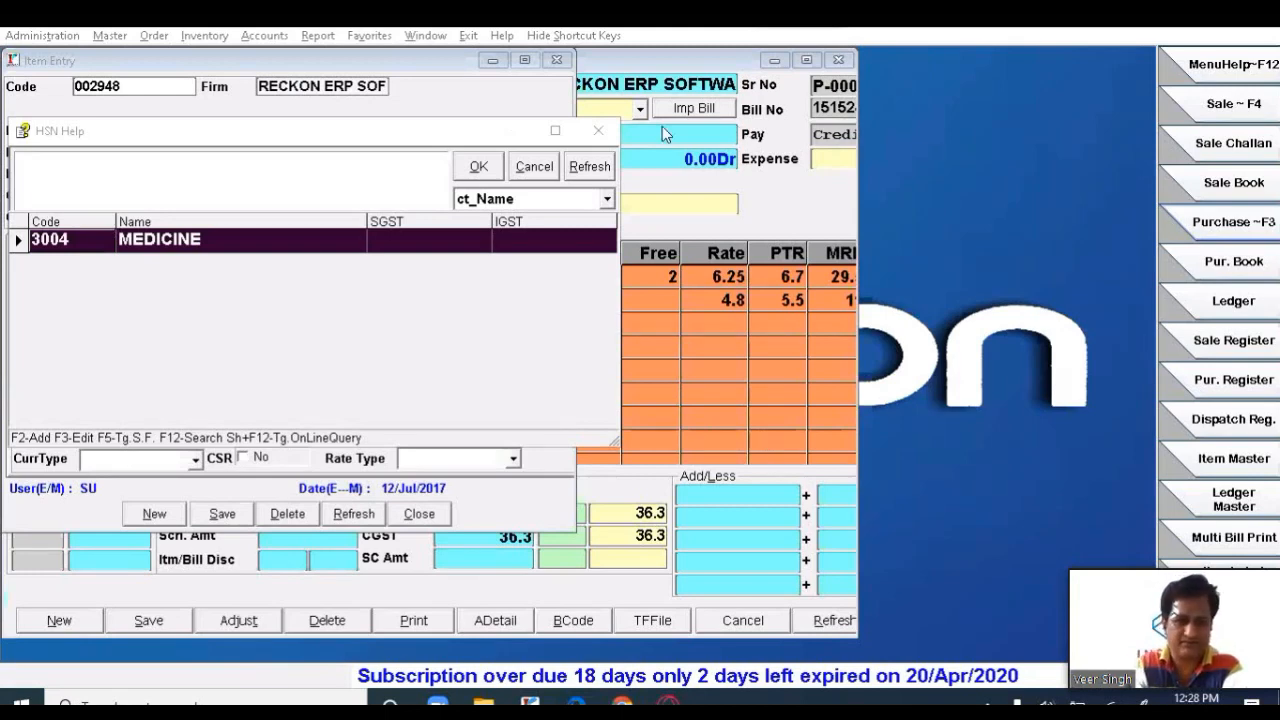
- Close the HSN list keeping MEDICINE and advance to the Unit field
{"action": "left_click", "coordinate": [479, 167]}
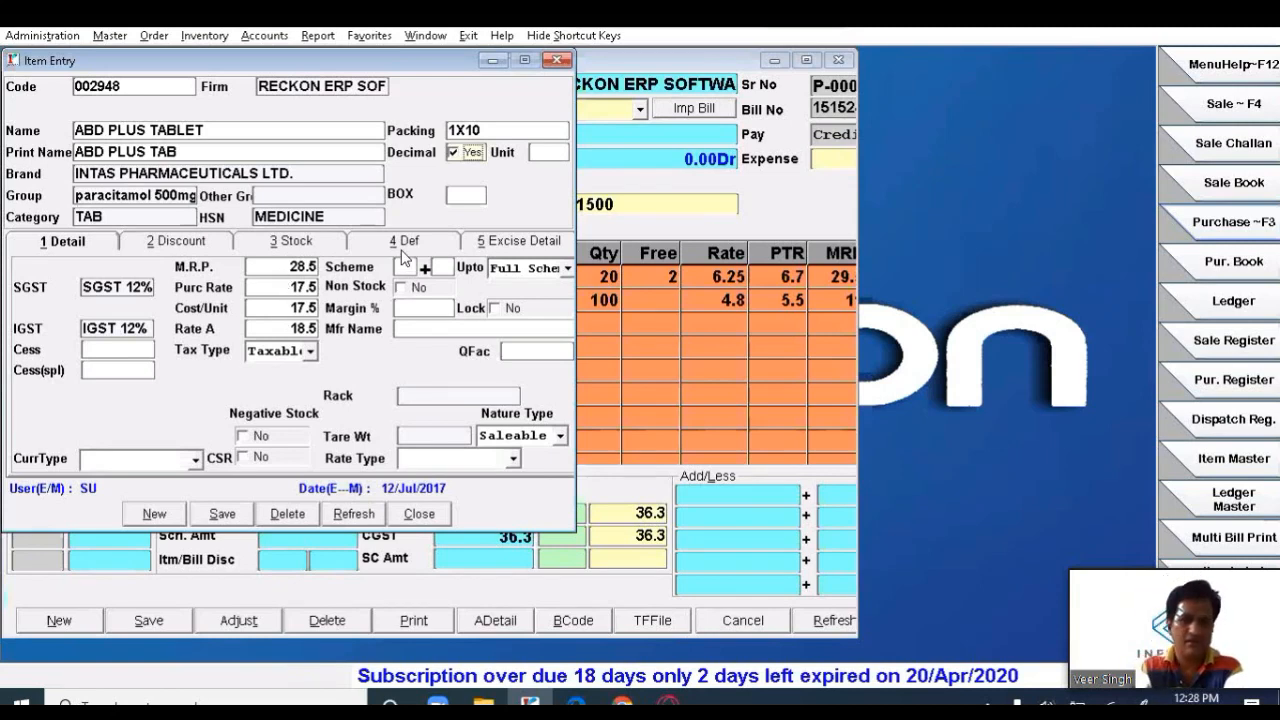
{"action": "key", "text": "Return"}
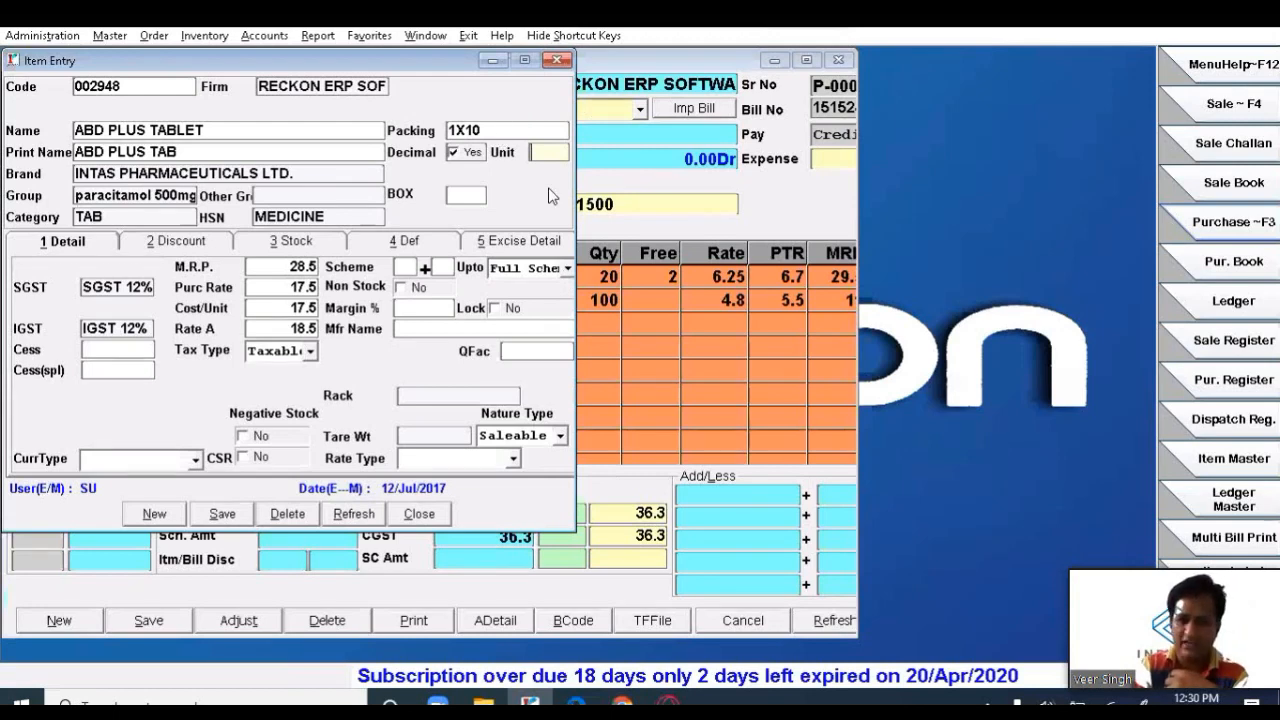
- Replace the mistyped BOX with STRIP as the item's unit
{"action": "left_click", "coordinate": [548, 132]}
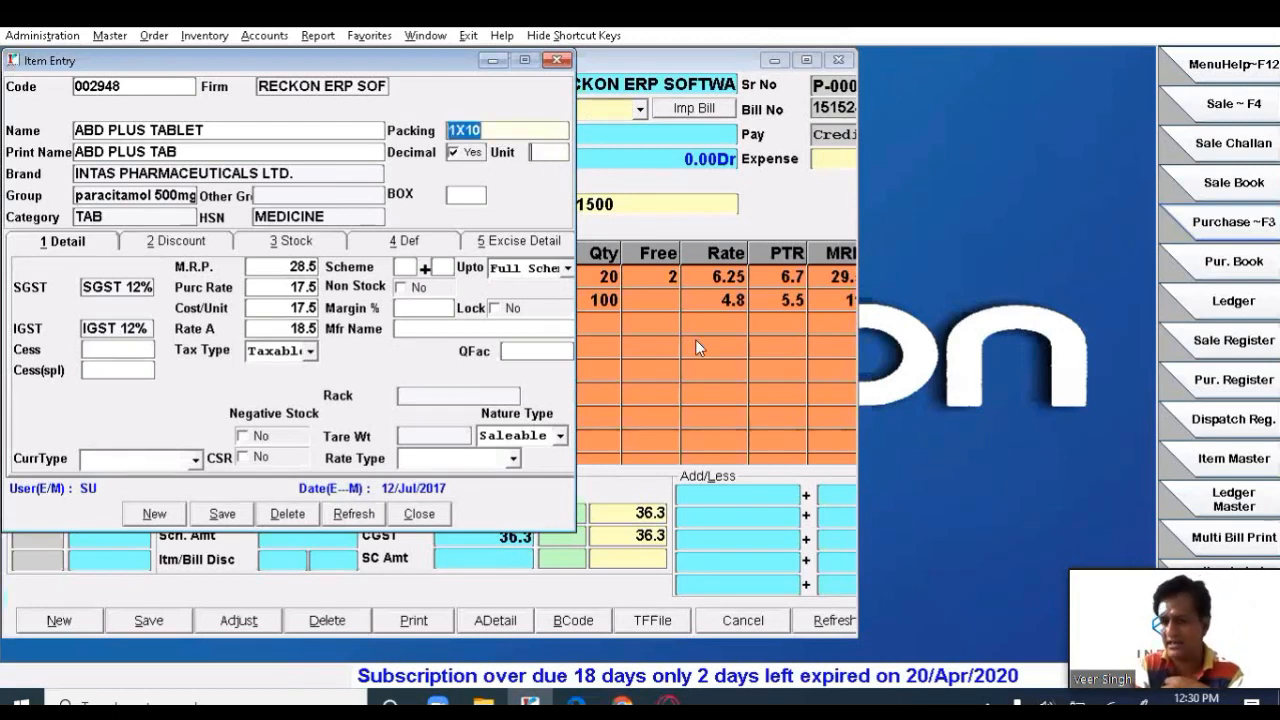
{"action": "key", "text": "Return"}
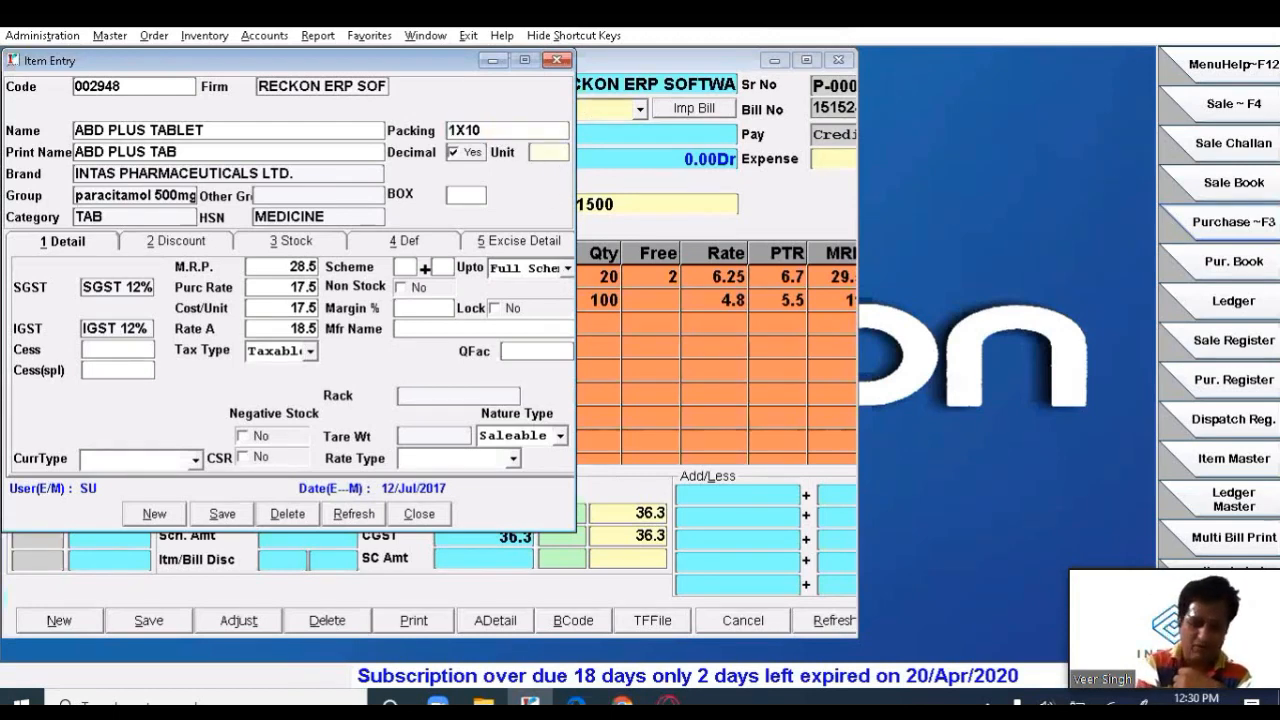
{"action": "type", "text": "BOX"}
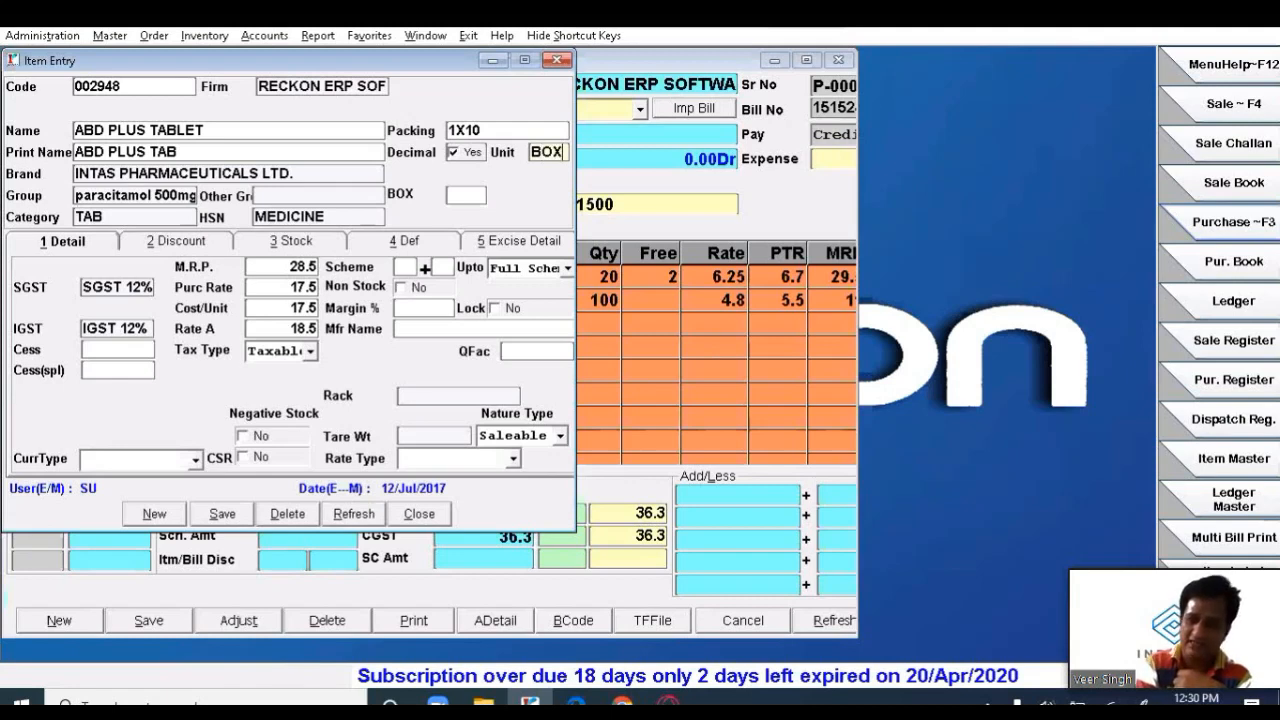
{"action": "key", "text": "BackSpace"}
{"action": "key", "text": "BackSpace"}
{"action": "key", "text": "BackSpace"}
{"action": "type", "text": "STRIP"}
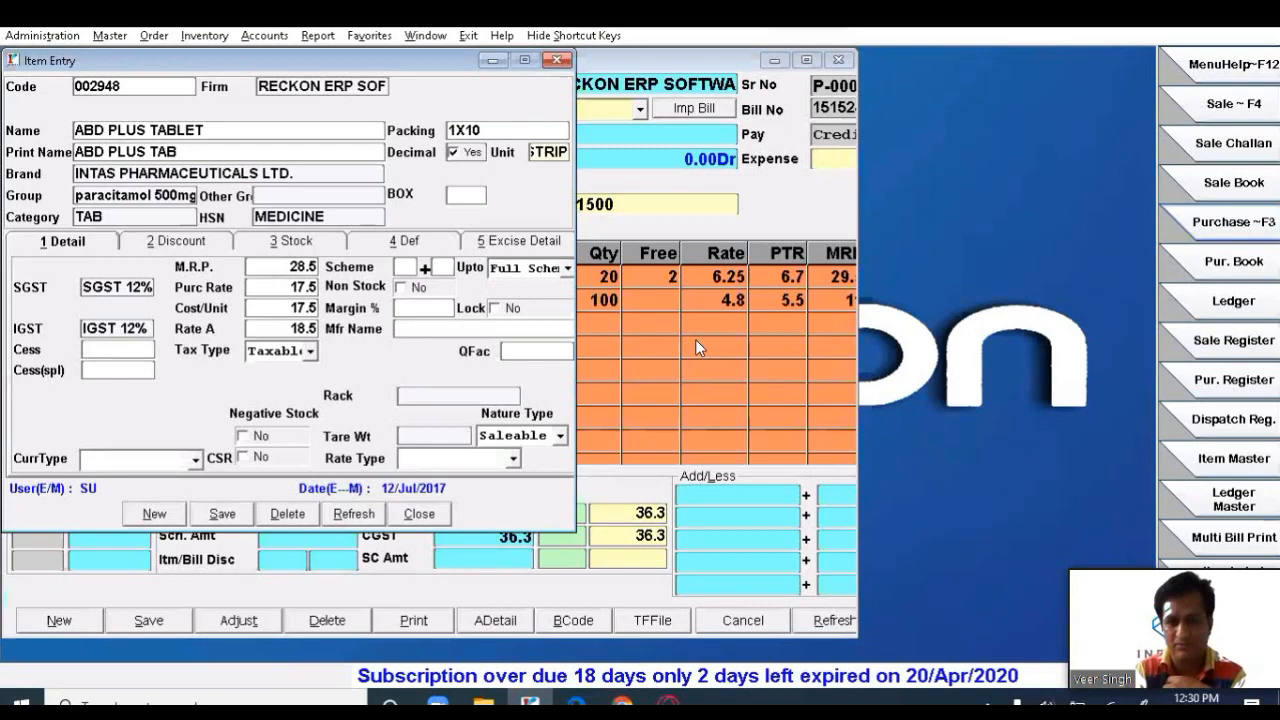
{"action": "key", "text": "Return"}
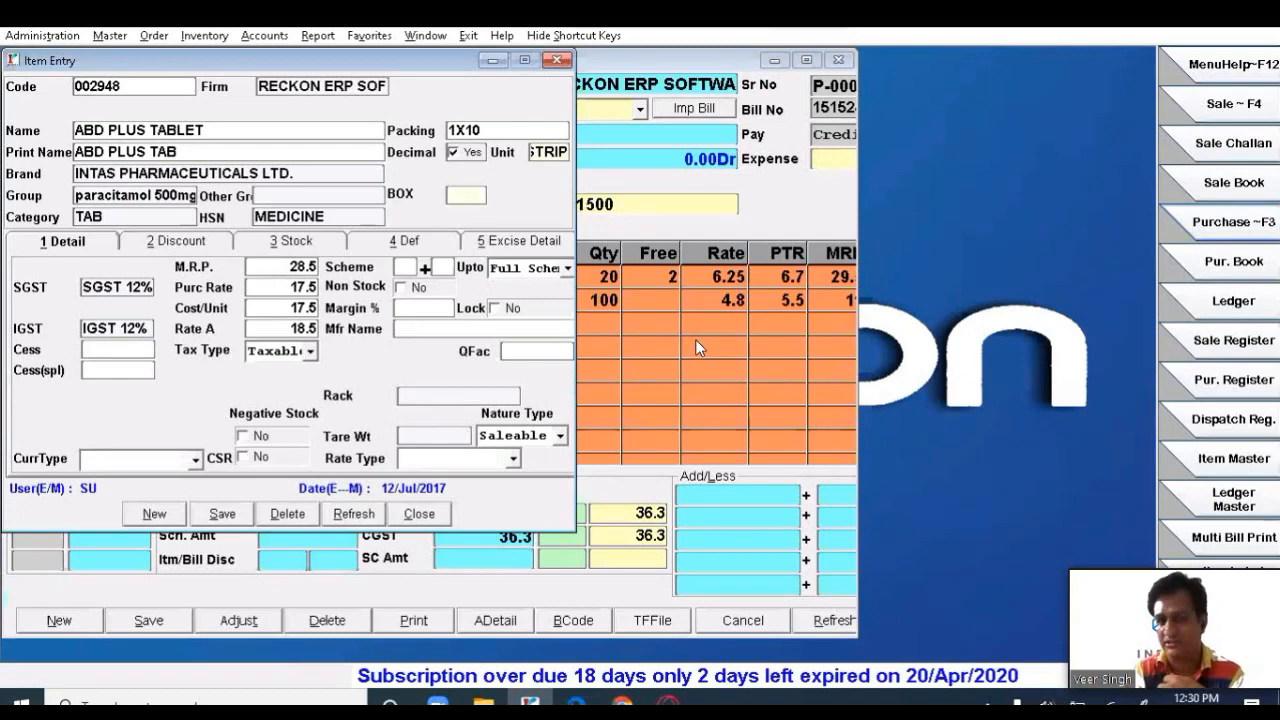
- Keep SGST 12% as purchase tax and IGST 12% as the item's GST rates
{"action": "key", "text": "Return"}
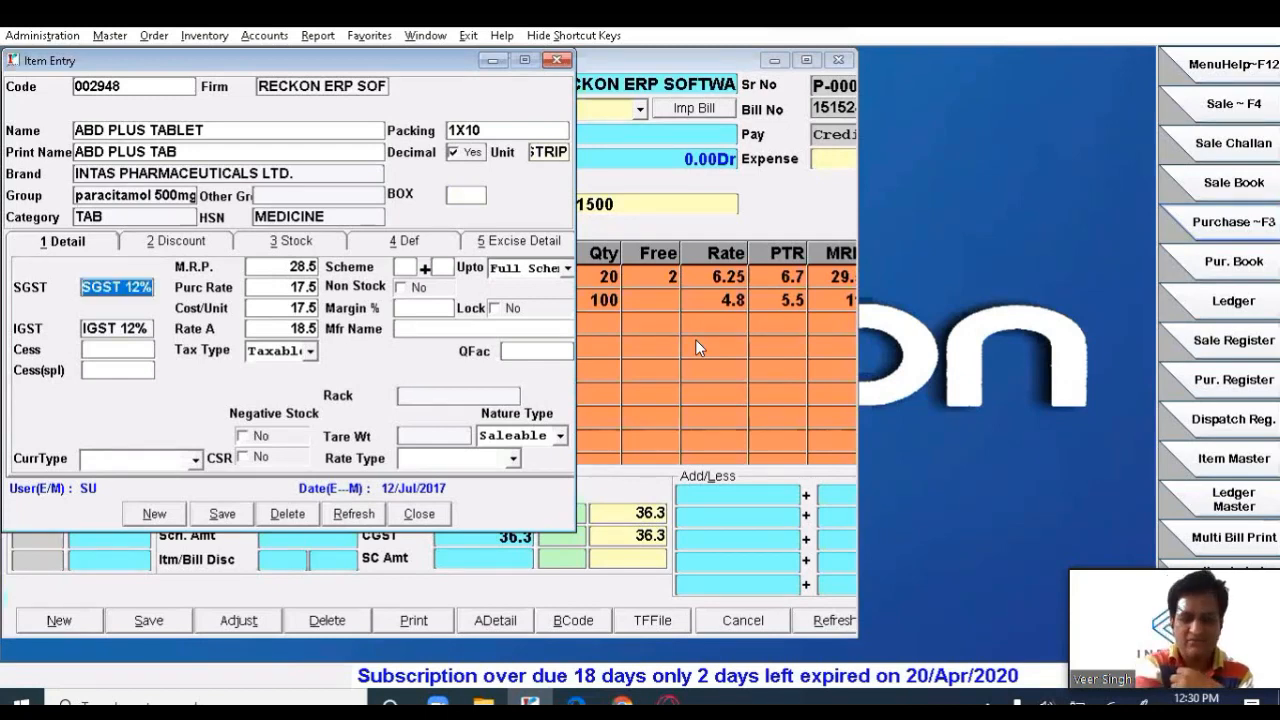
{"action": "key", "text": "Return"}
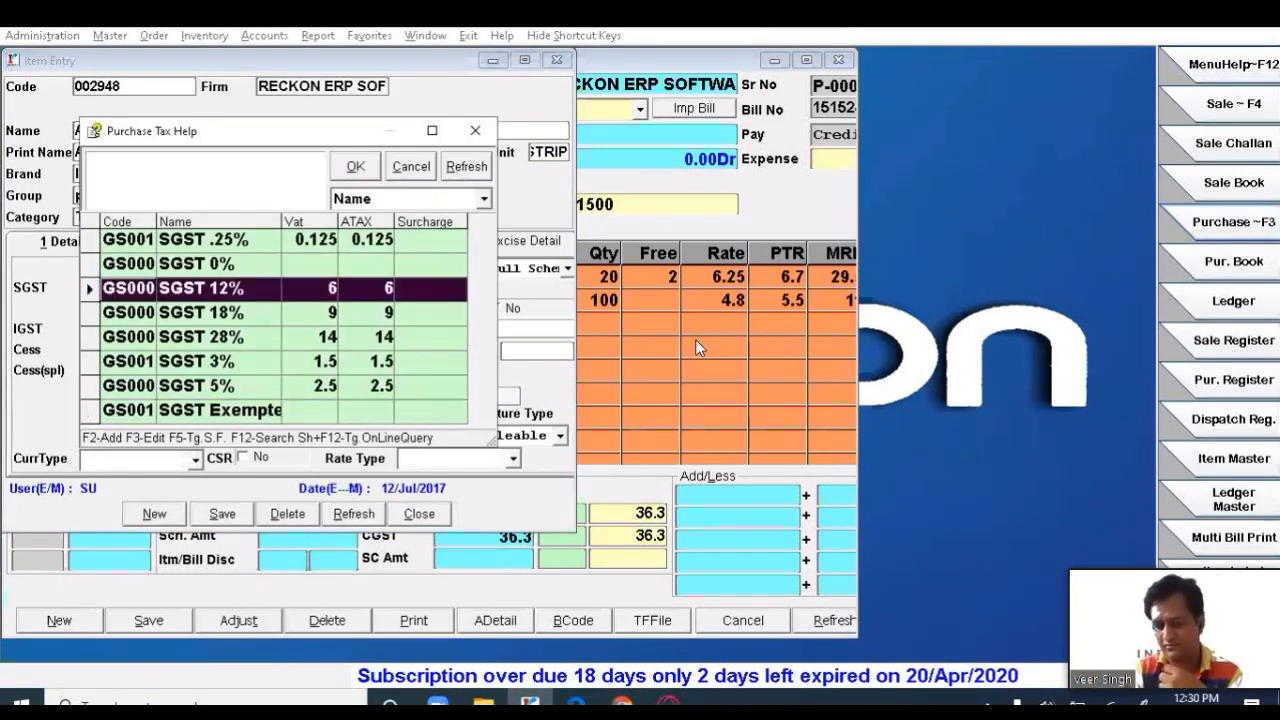
{"action": "key", "text": "Return"}
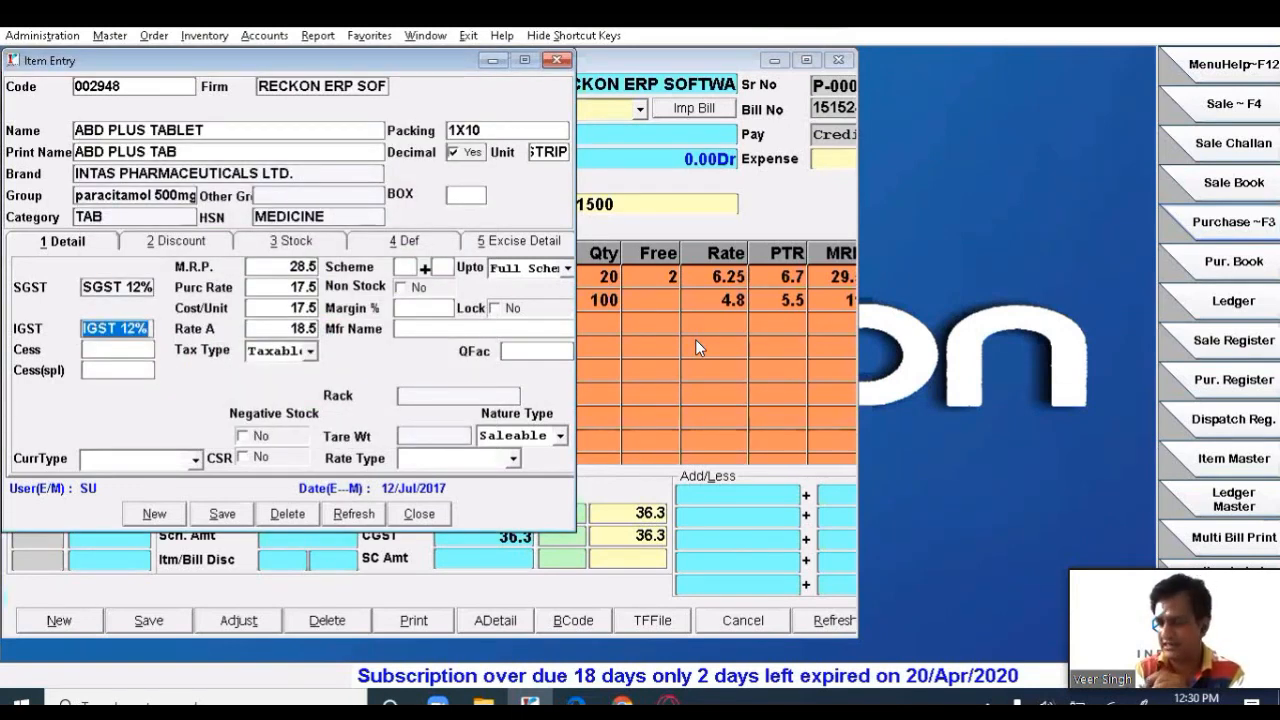
{"action": "key", "text": "Return"}
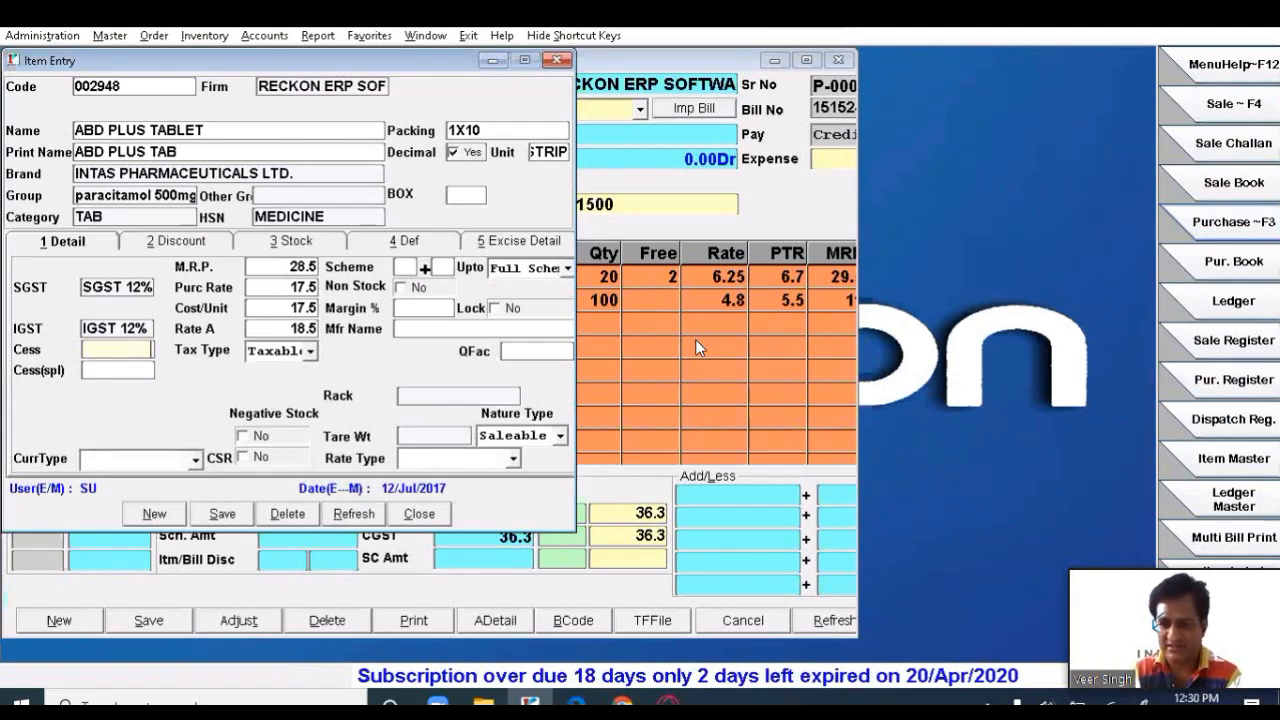
- Accept M.R.P. 28.5, purchase rate 17.5, Rate A 18.5 as Taxable, leaving Rack blank
{"action": "key", "text": "Return"}
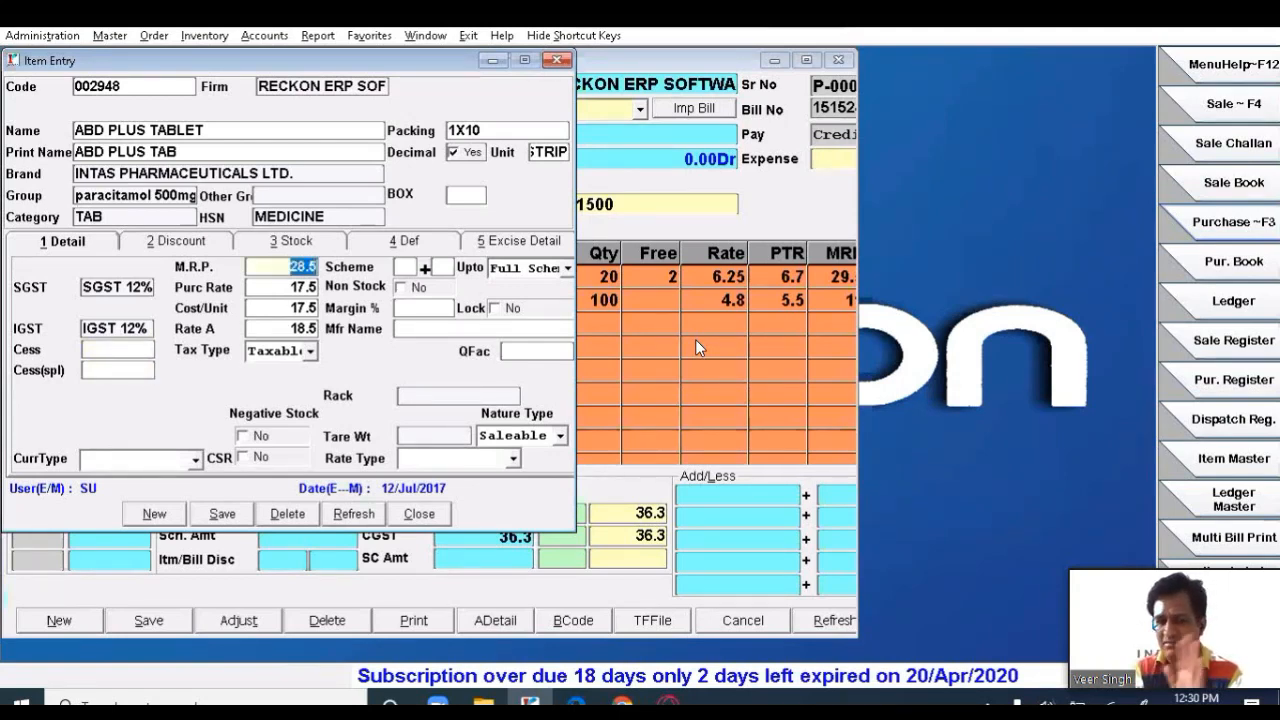
{"action": "key", "text": "Return"}
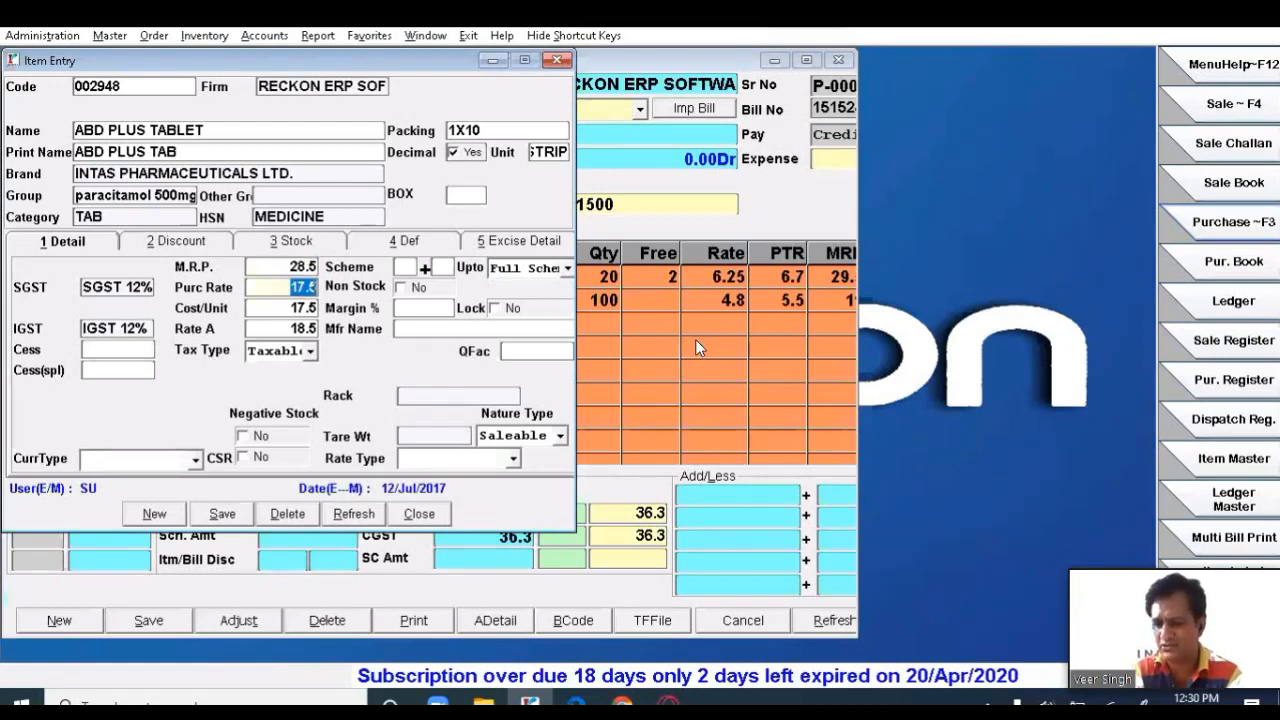
{"action": "key", "text": "Return"}
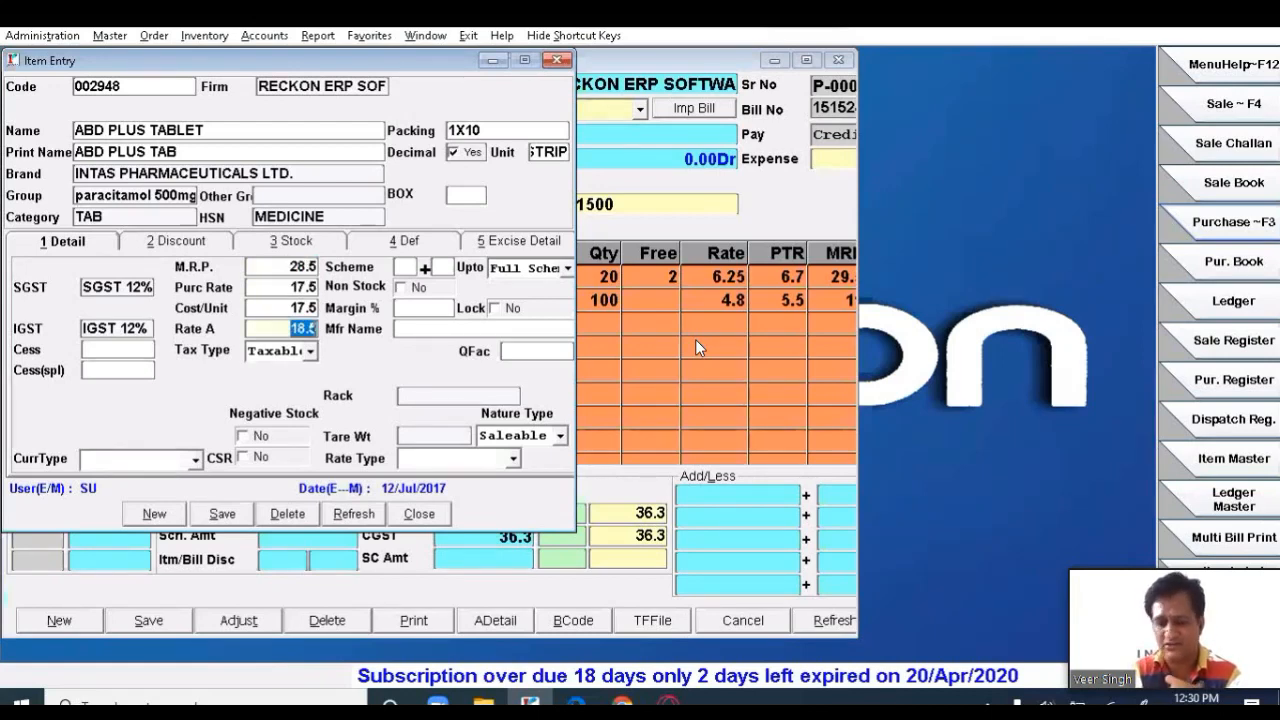
{"action": "key", "text": "Return"}
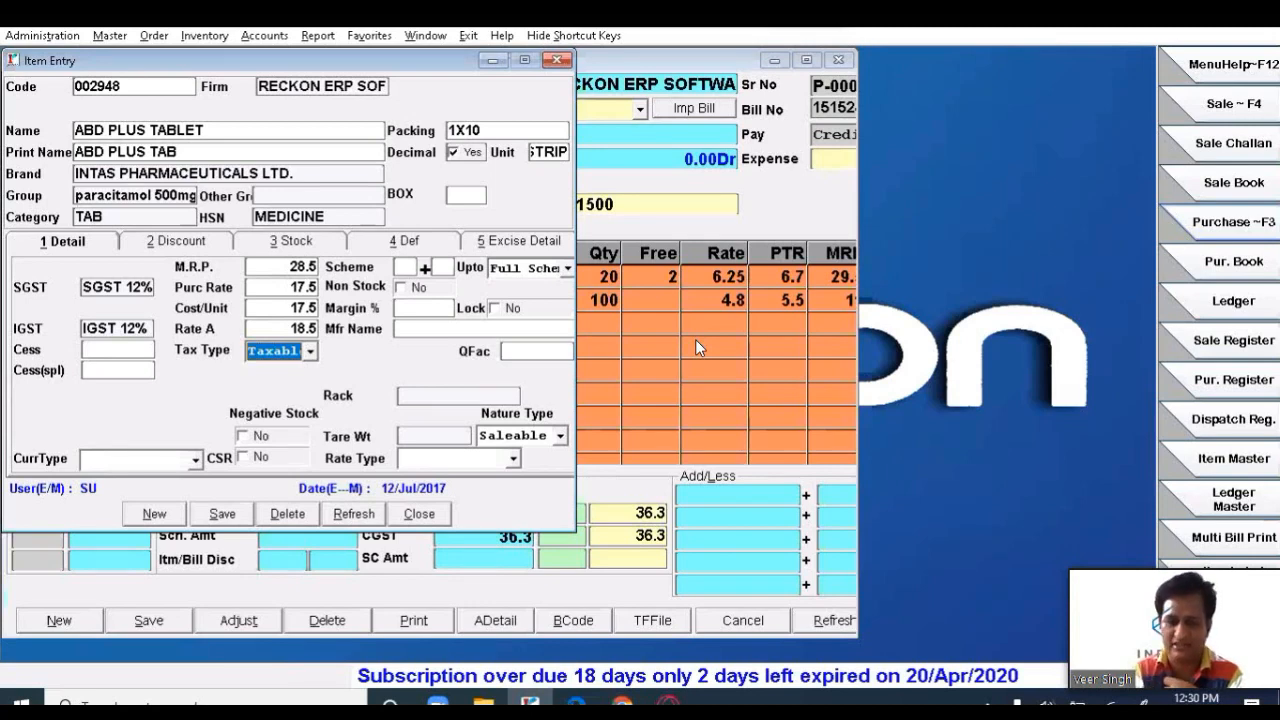
{"action": "key", "text": "Return"}
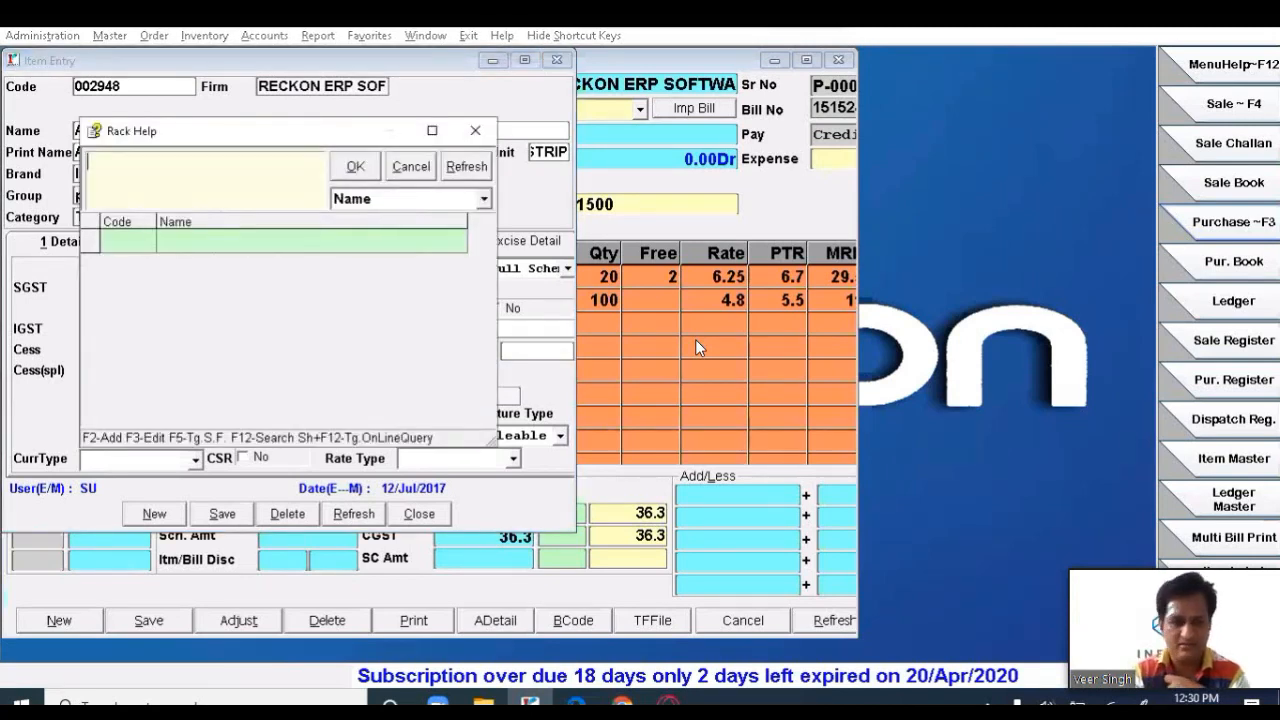
{"action": "key", "text": "Escape"}
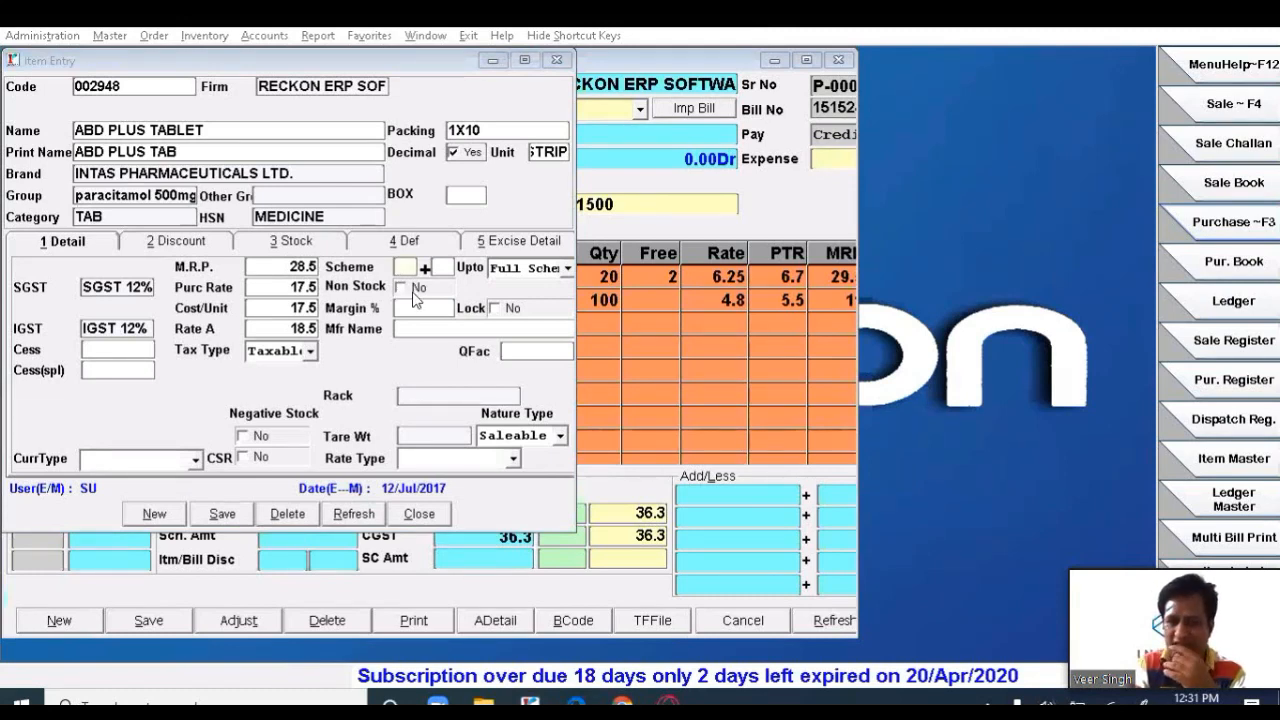
- Go to the scheme entry and list the Upto coverage options None, Full, Half, Qtr, All Scheme
{"action": "left_click", "coordinate": [413, 293]}
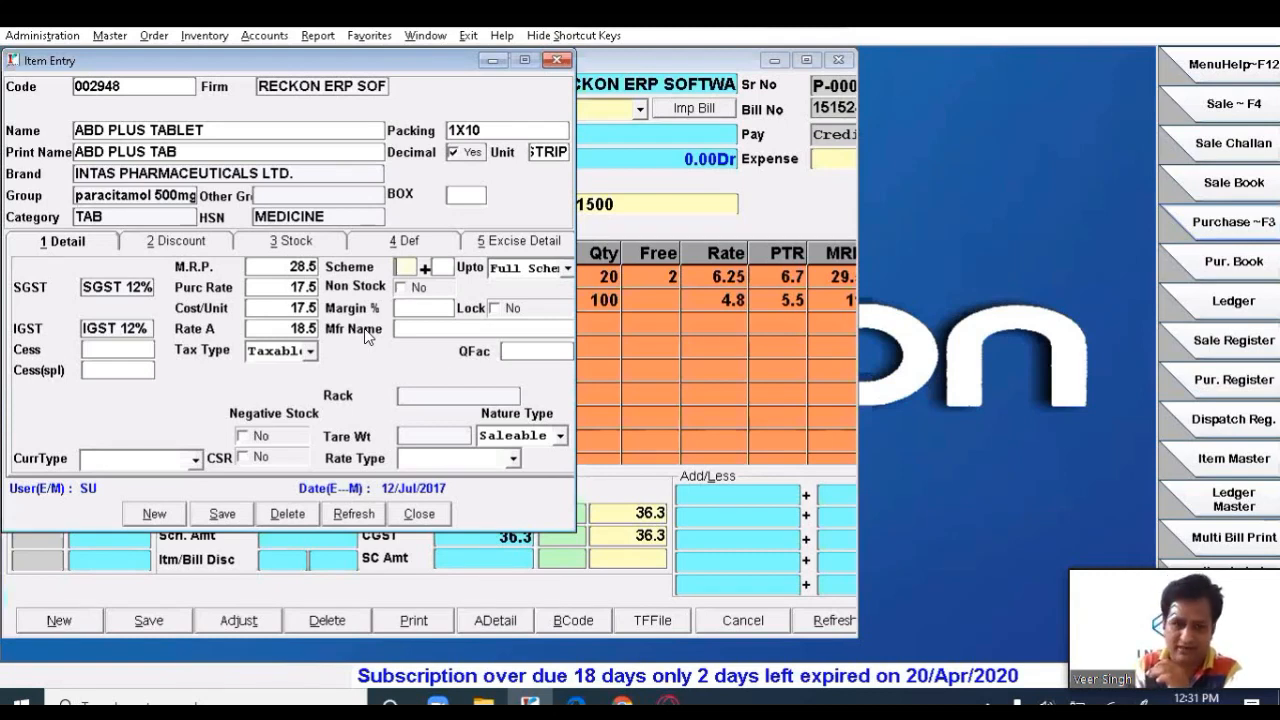
{"action": "left_click", "coordinate": [562, 272]}
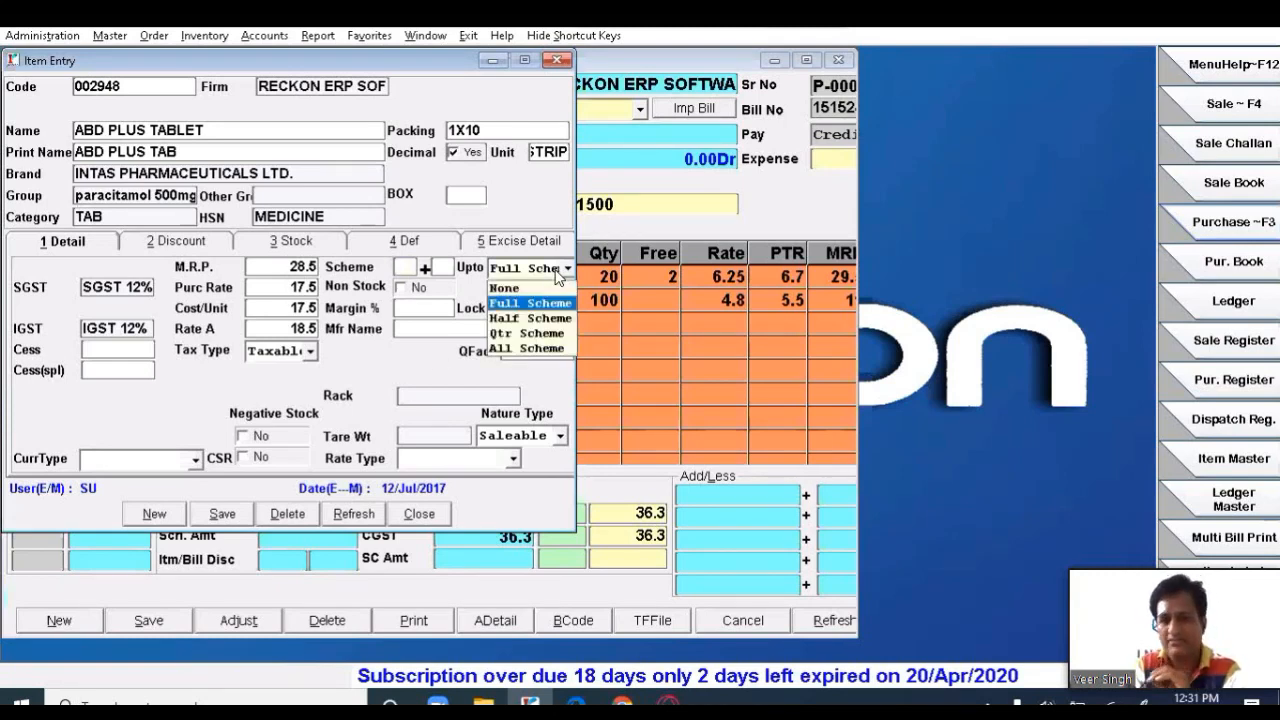
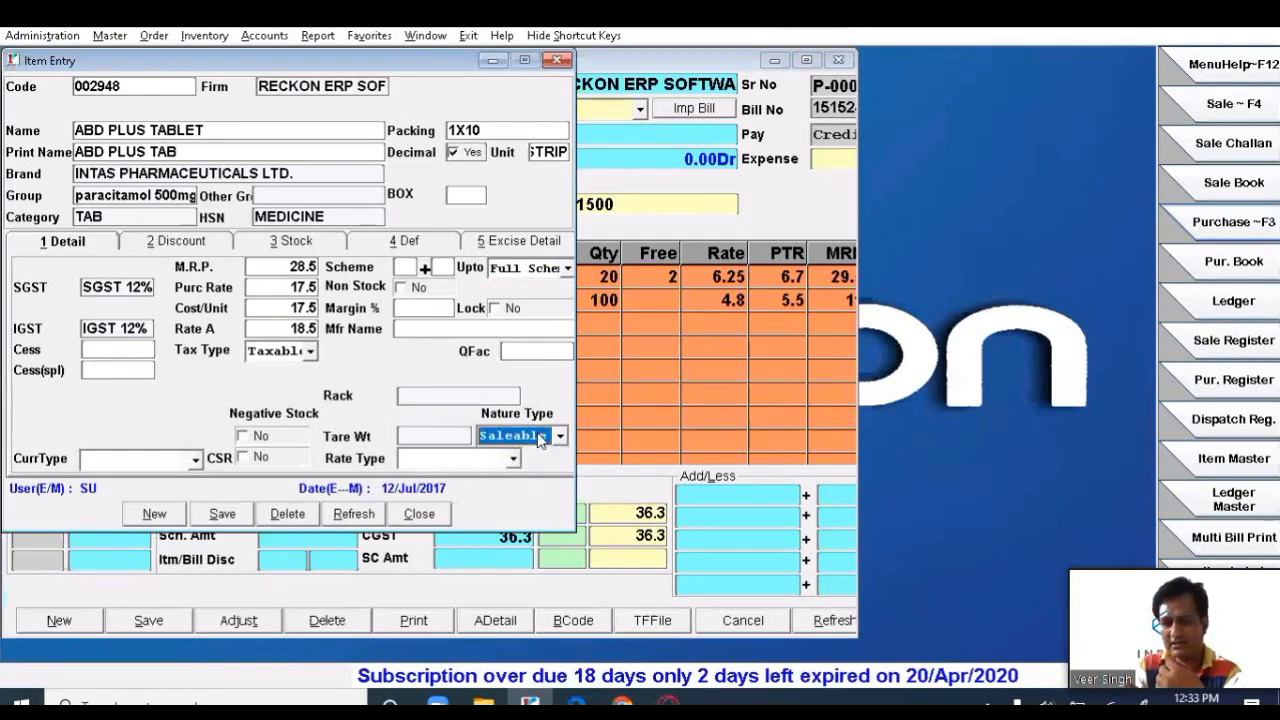
{"action": "left_click", "coordinate": [541, 439]}
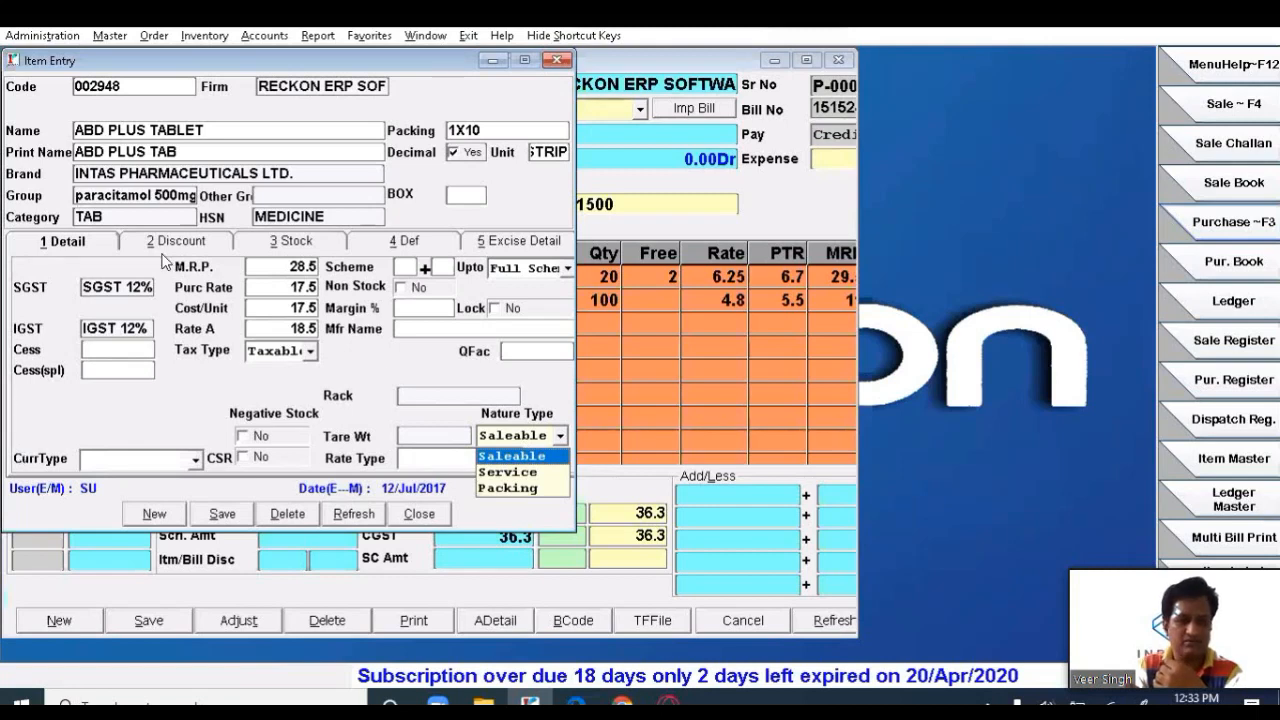
- Make ABD PLUS TABLET's discounts apply to Both, then step through Disc1 6, P.Disc1 10 and Rate A
{"action": "left_click", "coordinate": [189, 250]}
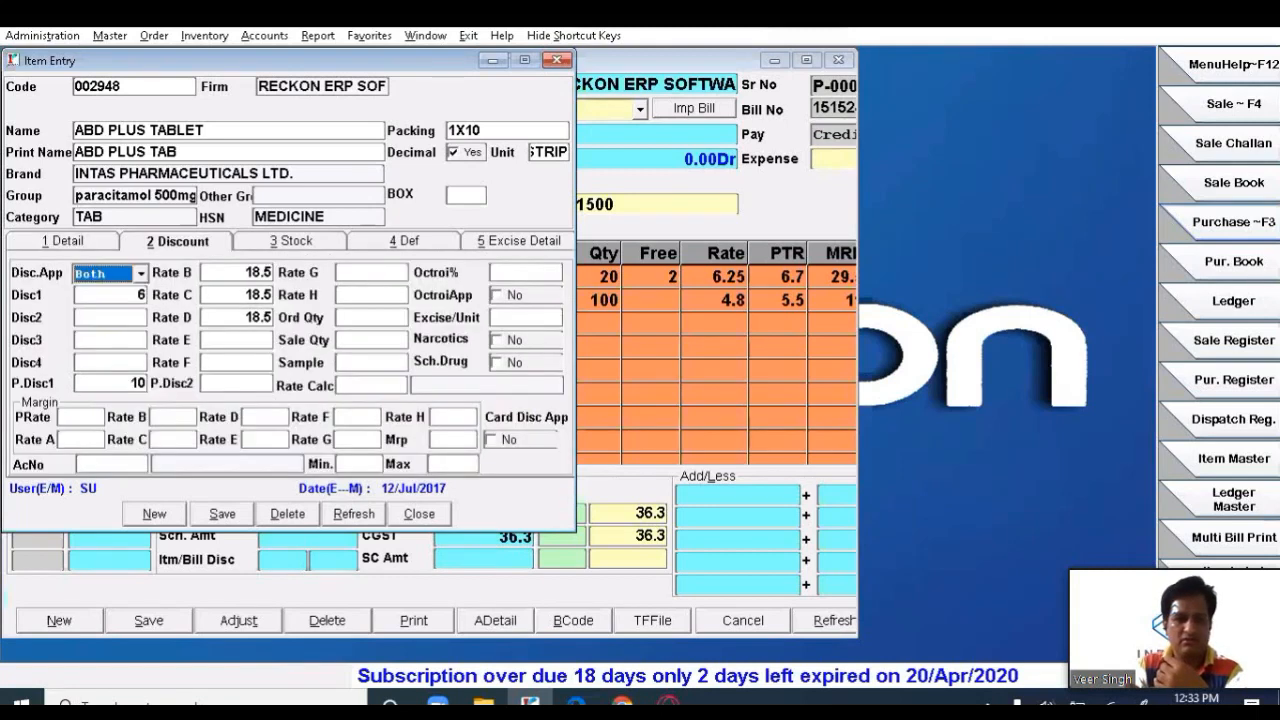
{"action": "left_click", "coordinate": [110, 276]}
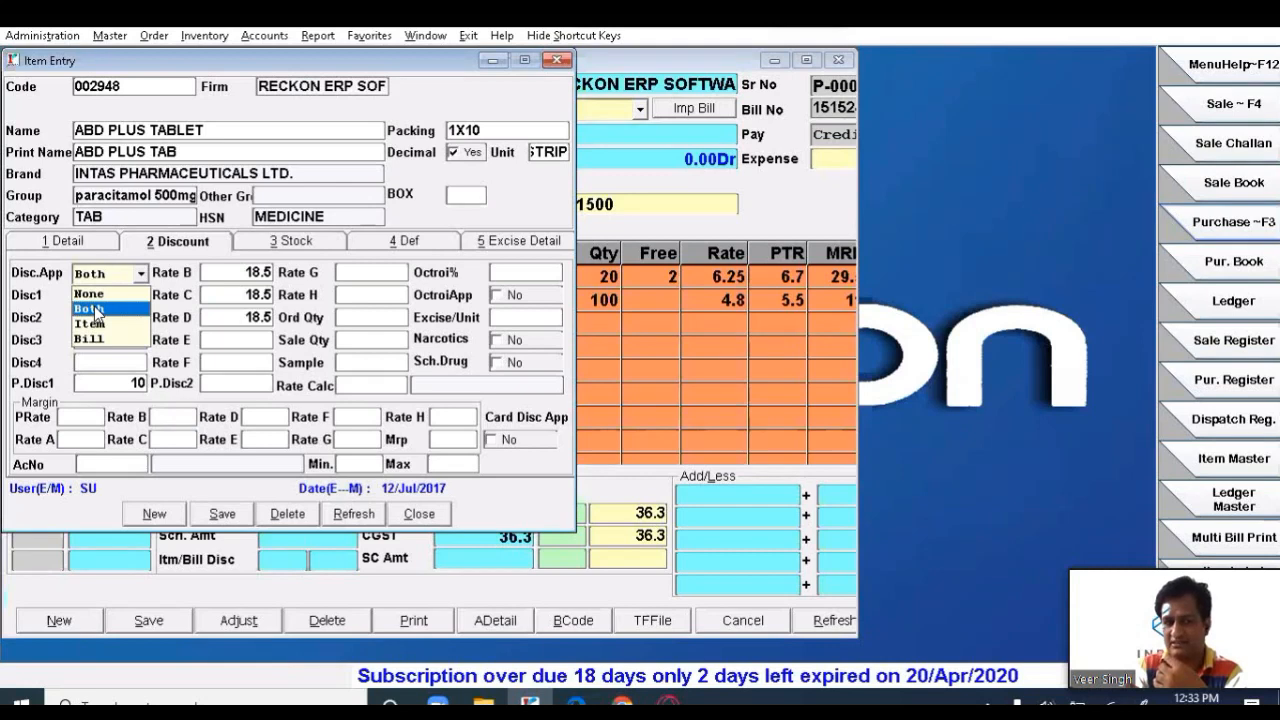
{"action": "left_click", "coordinate": [97, 312]}
{"action": "key", "text": "Return"}
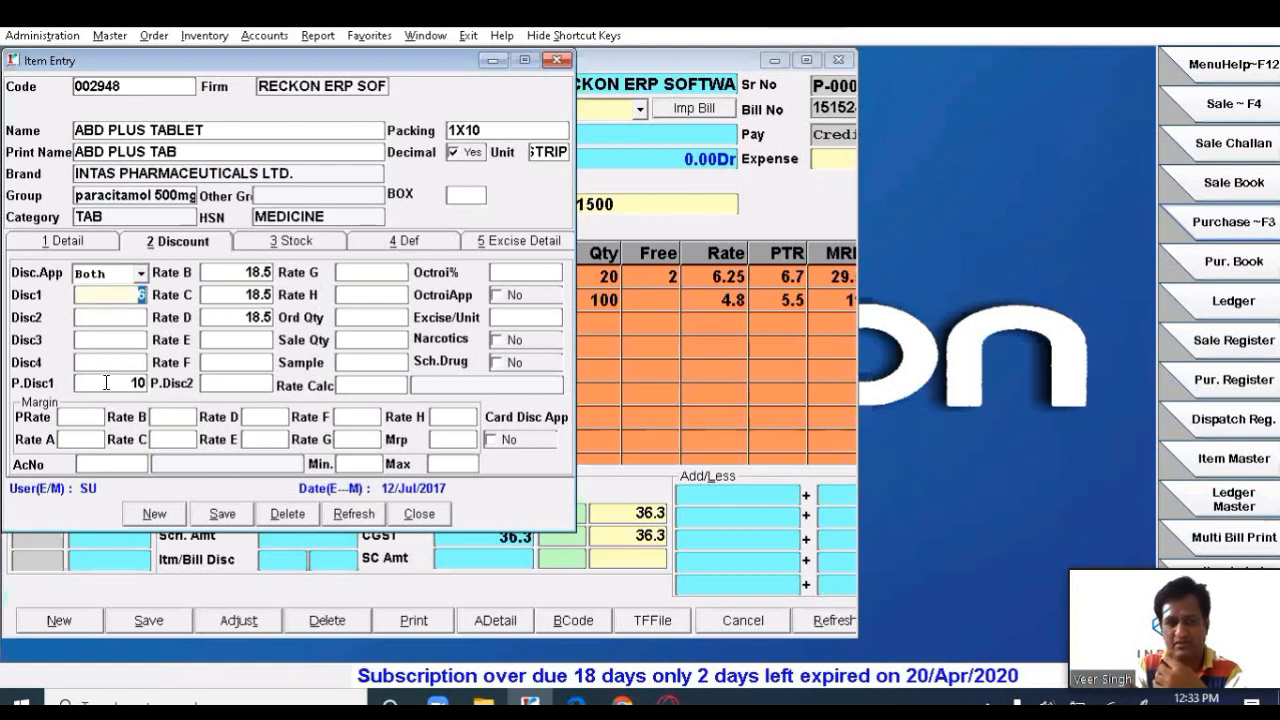
{"action": "key", "text": "Return"}
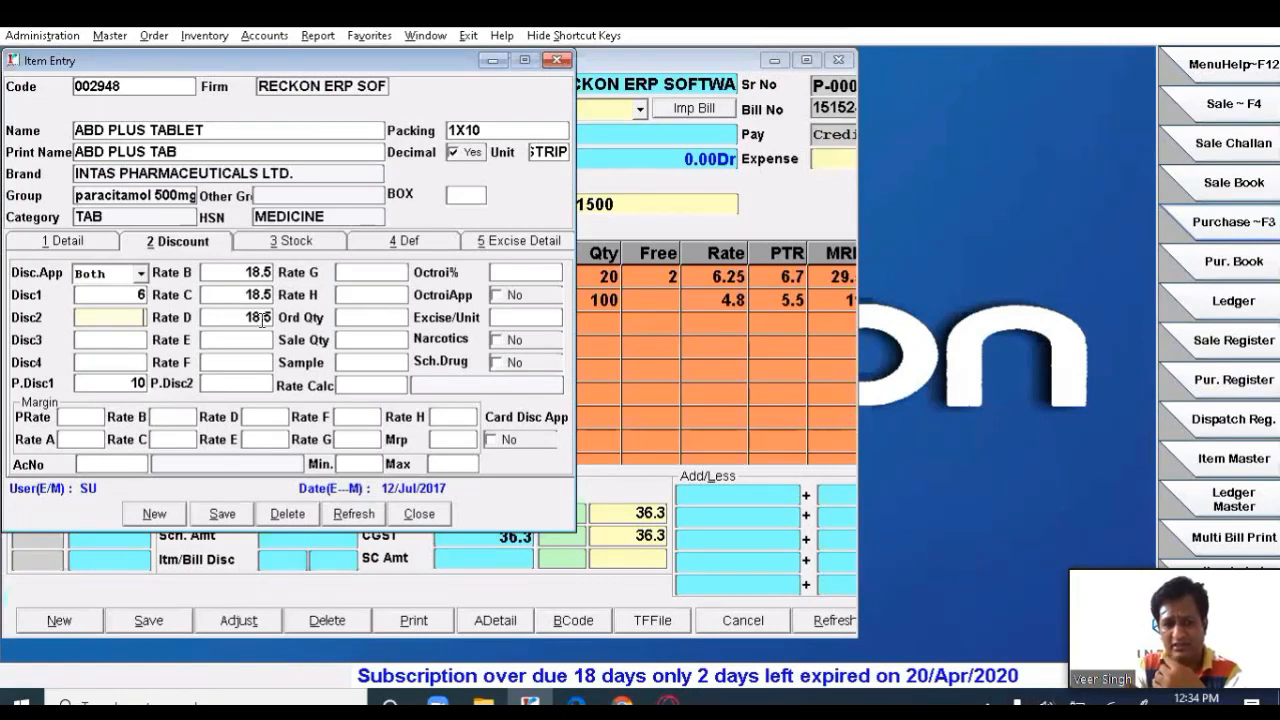
{"action": "key", "text": "alt+1"}
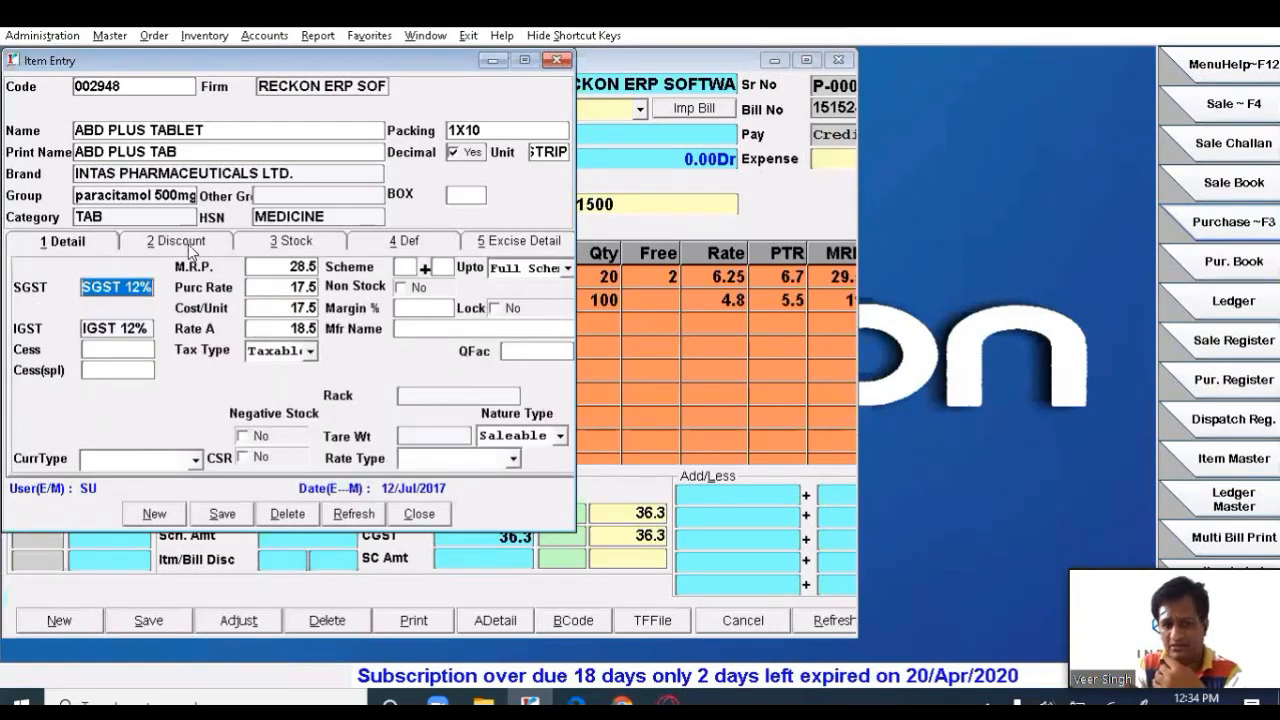
{"action": "key", "text": "Return"}
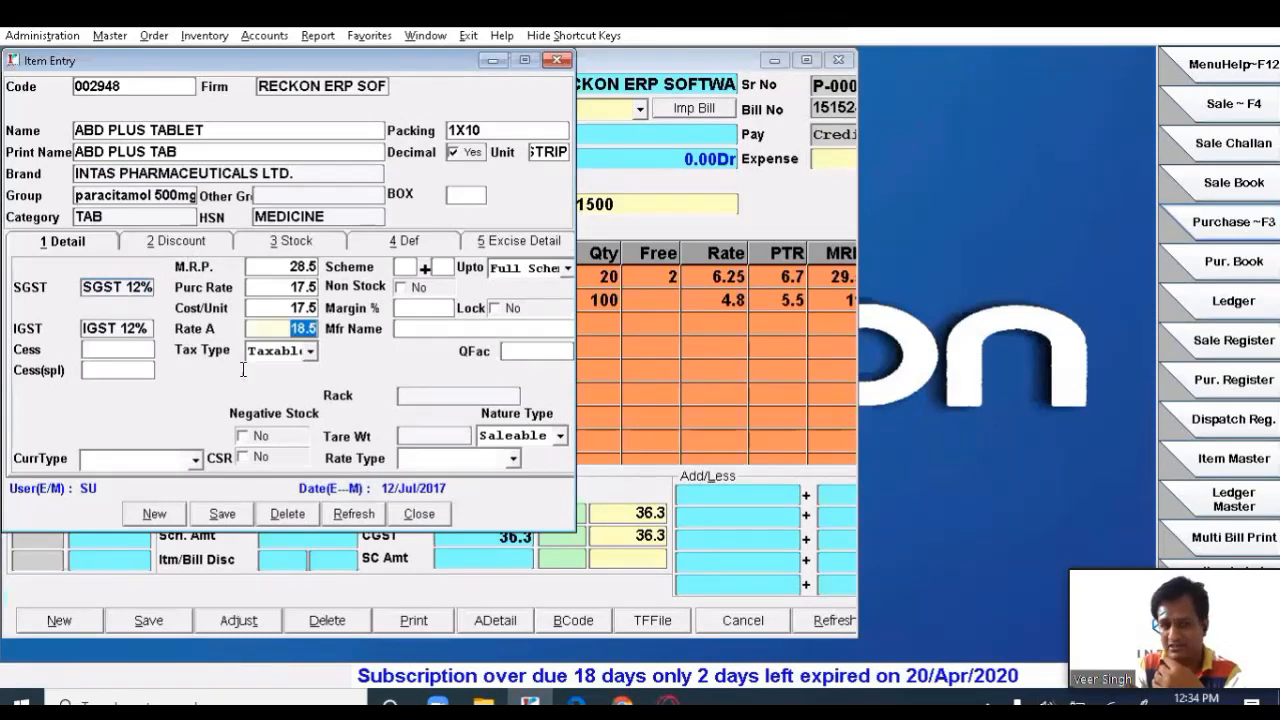
{"action": "key", "text": "alt+2"}
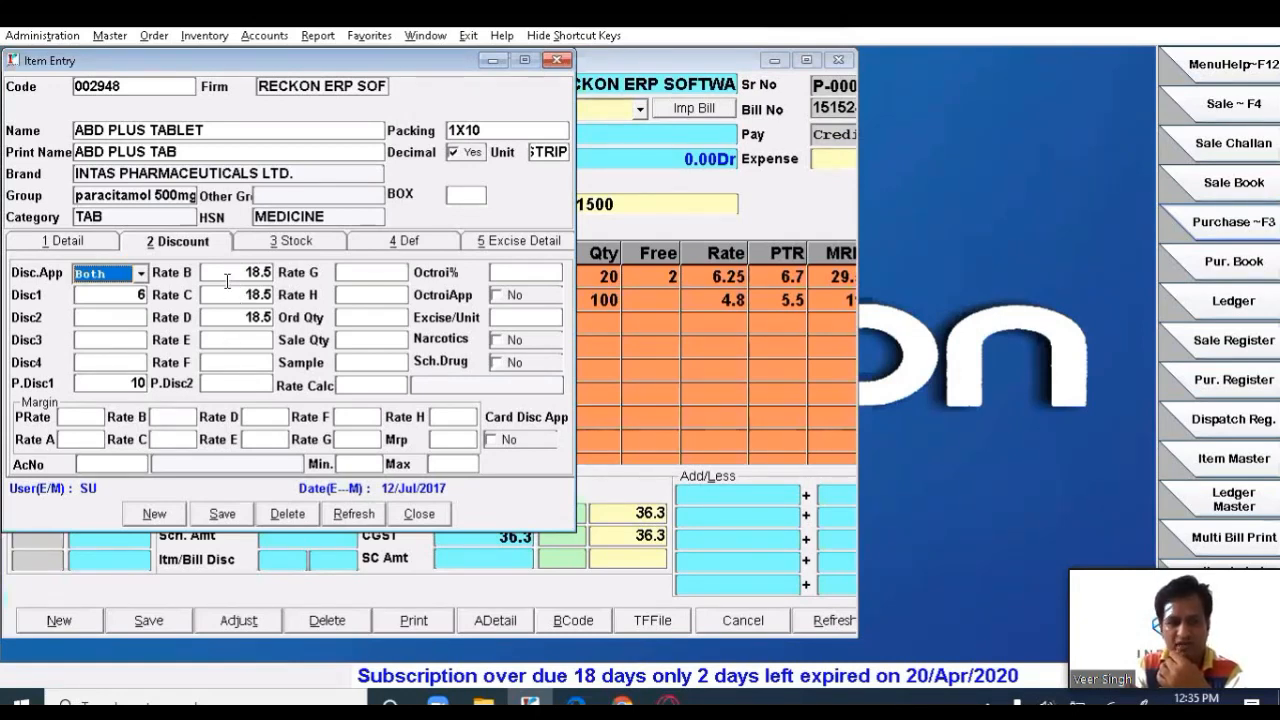
- Enter 20 for Rate B, 21 for Rate C and 22 for Rate D on ABD PLUS TABLET
{"action": "left_click", "coordinate": [234, 295]}
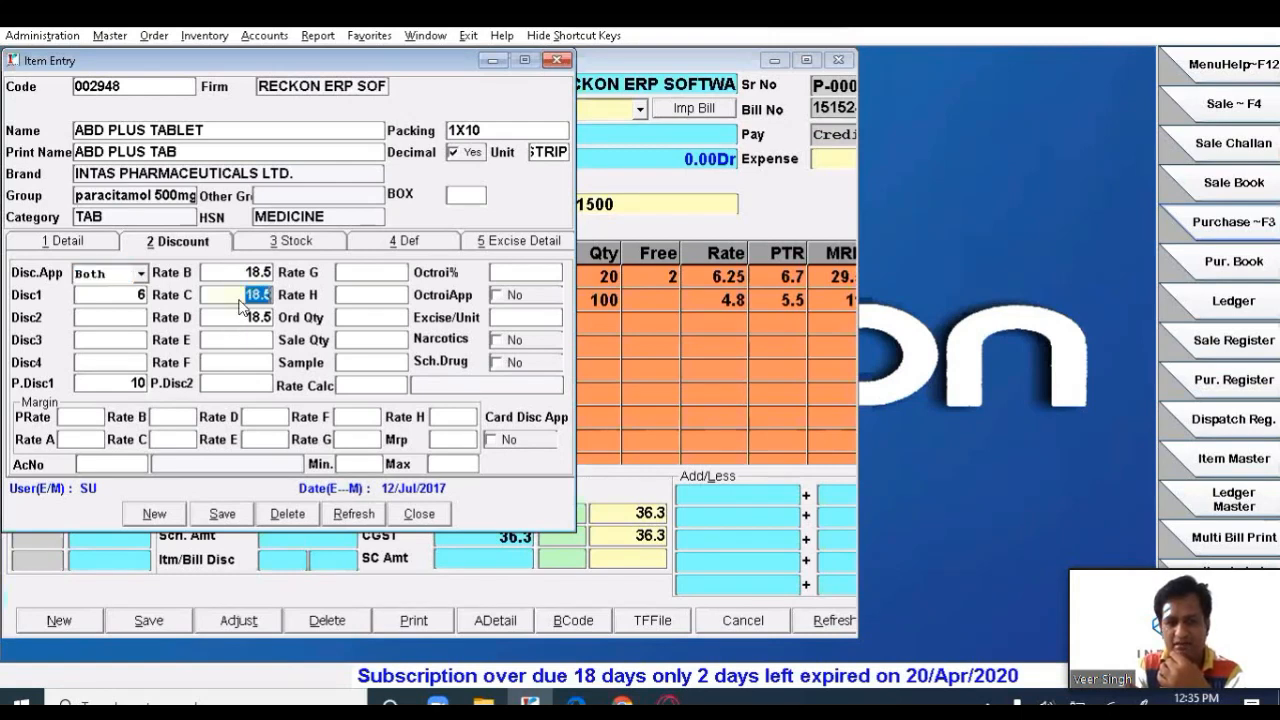
{"action": "key", "text": "Up"}
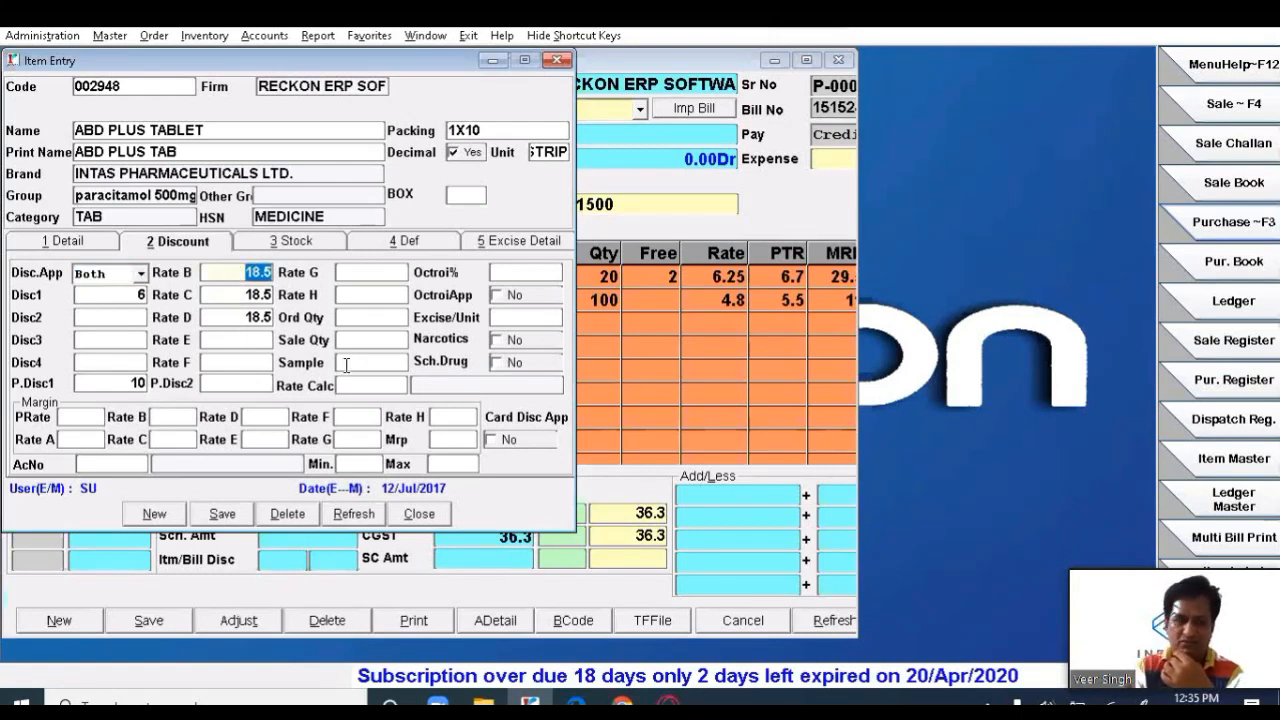
{"action": "left_click", "coordinate": [85, 242]}
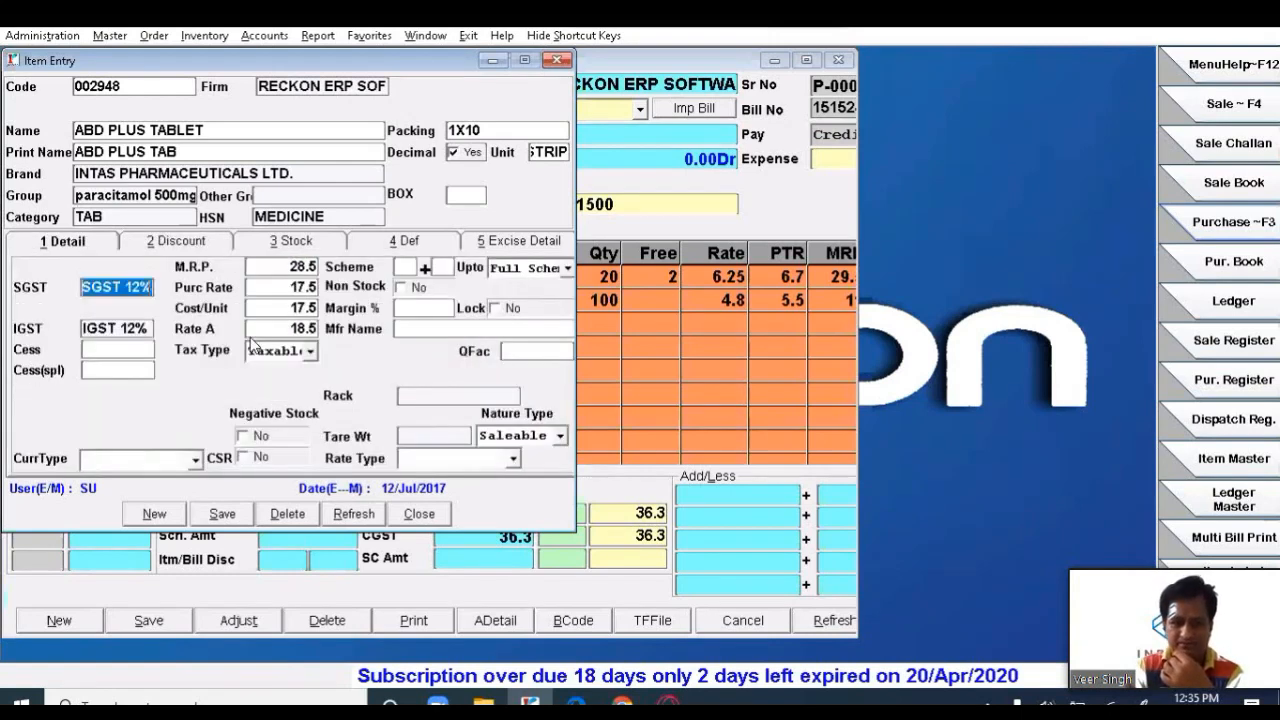
{"action": "left_click", "coordinate": [182, 242]}
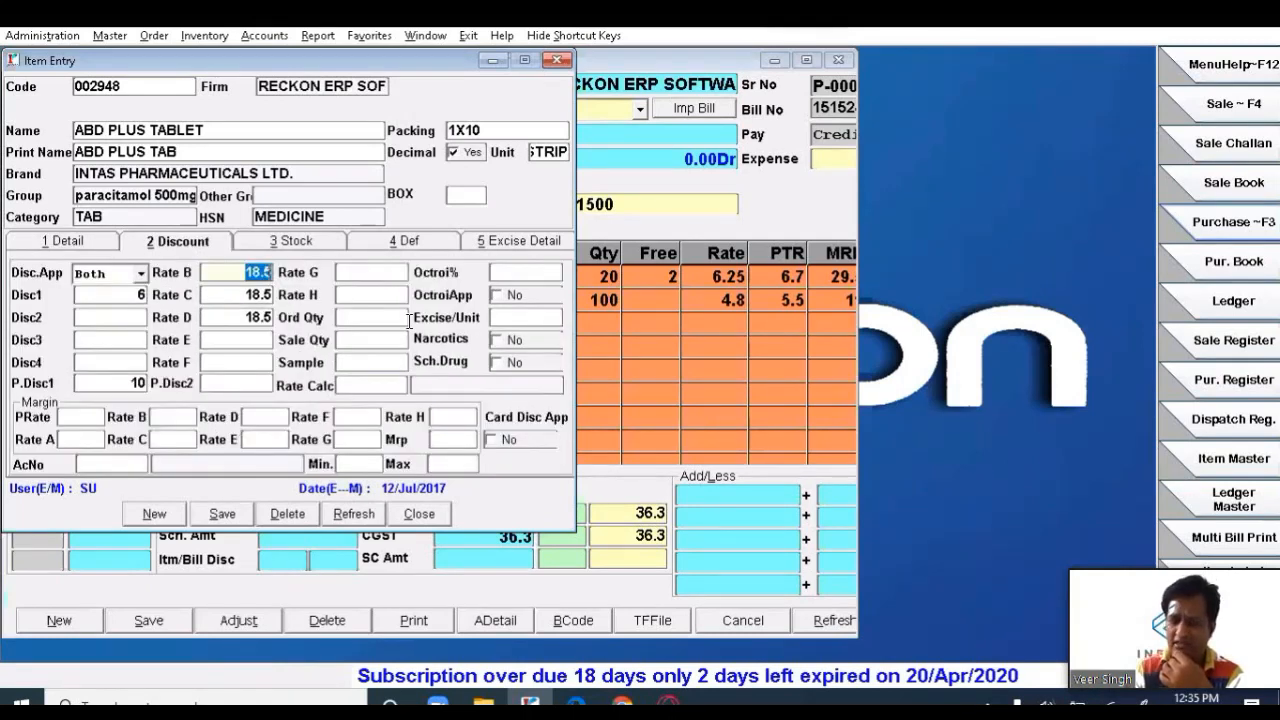
{"action": "type", "text": "20"}
{"action": "key", "text": "Return"}
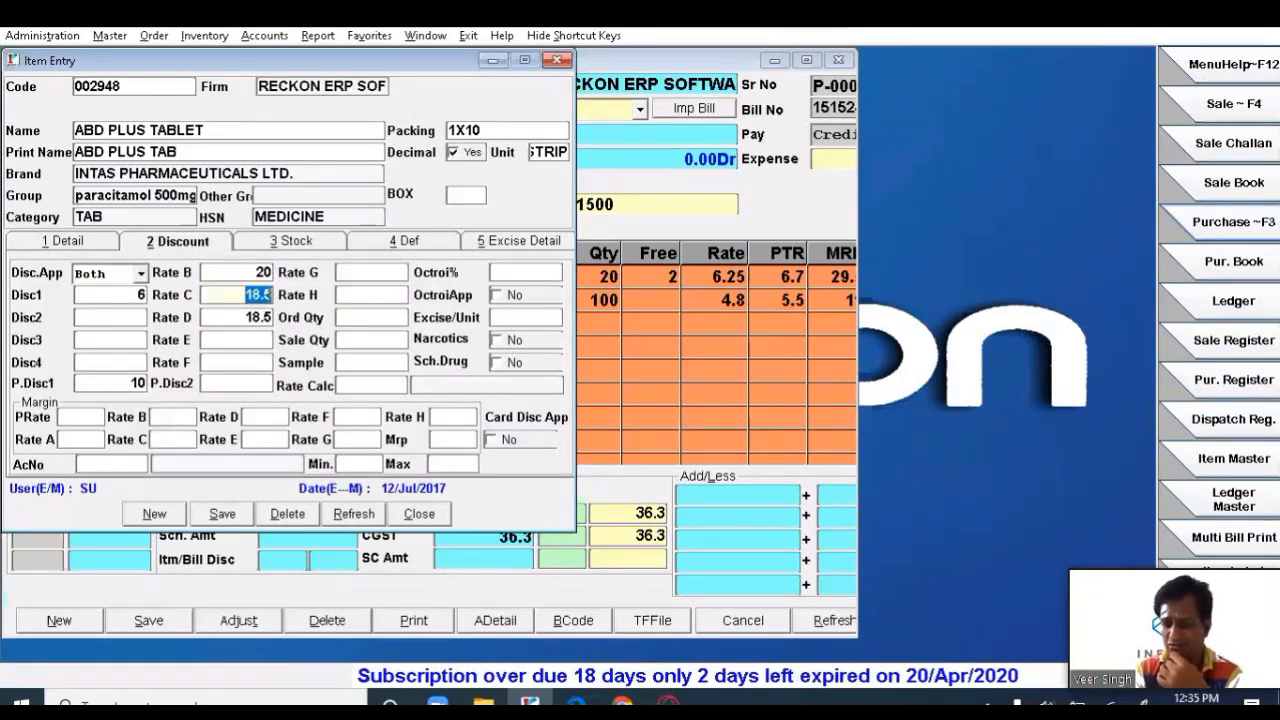
{"action": "type", "text": "1"}
{"action": "key", "text": "shift+Left"}
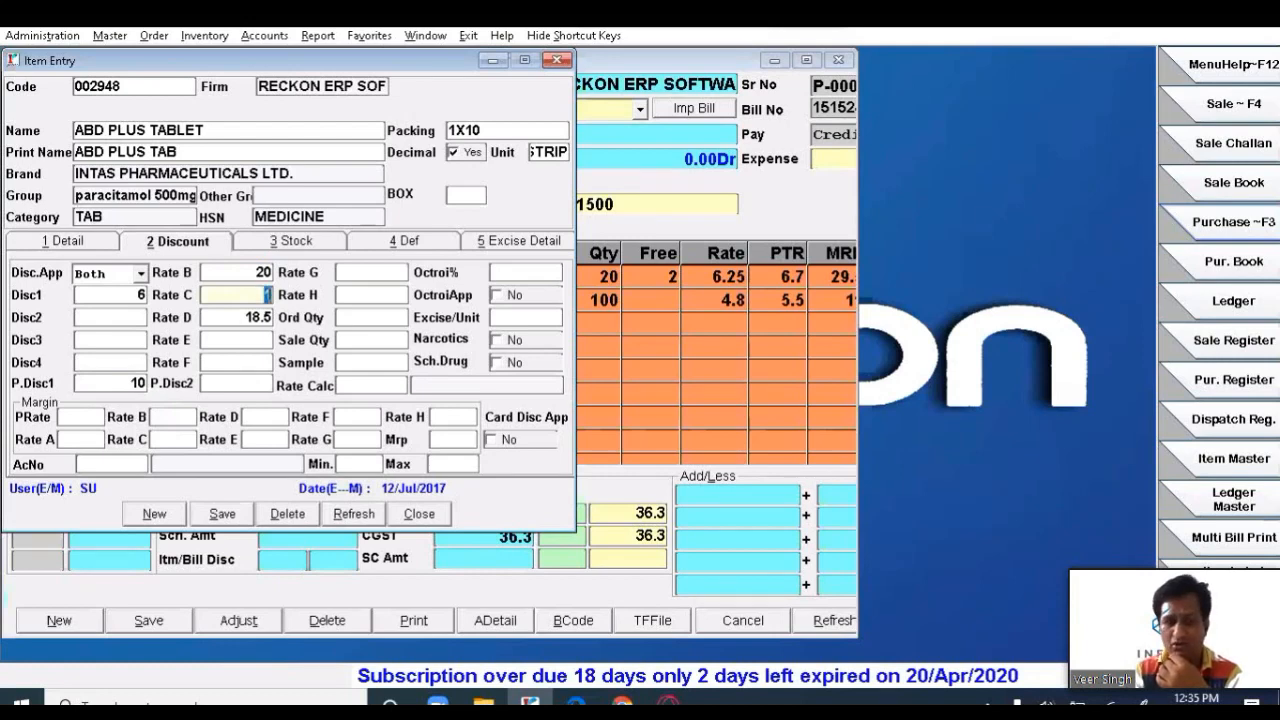
{"action": "type", "text": "21"}
{"action": "key", "text": "Return"}
{"action": "type", "text": "22"}
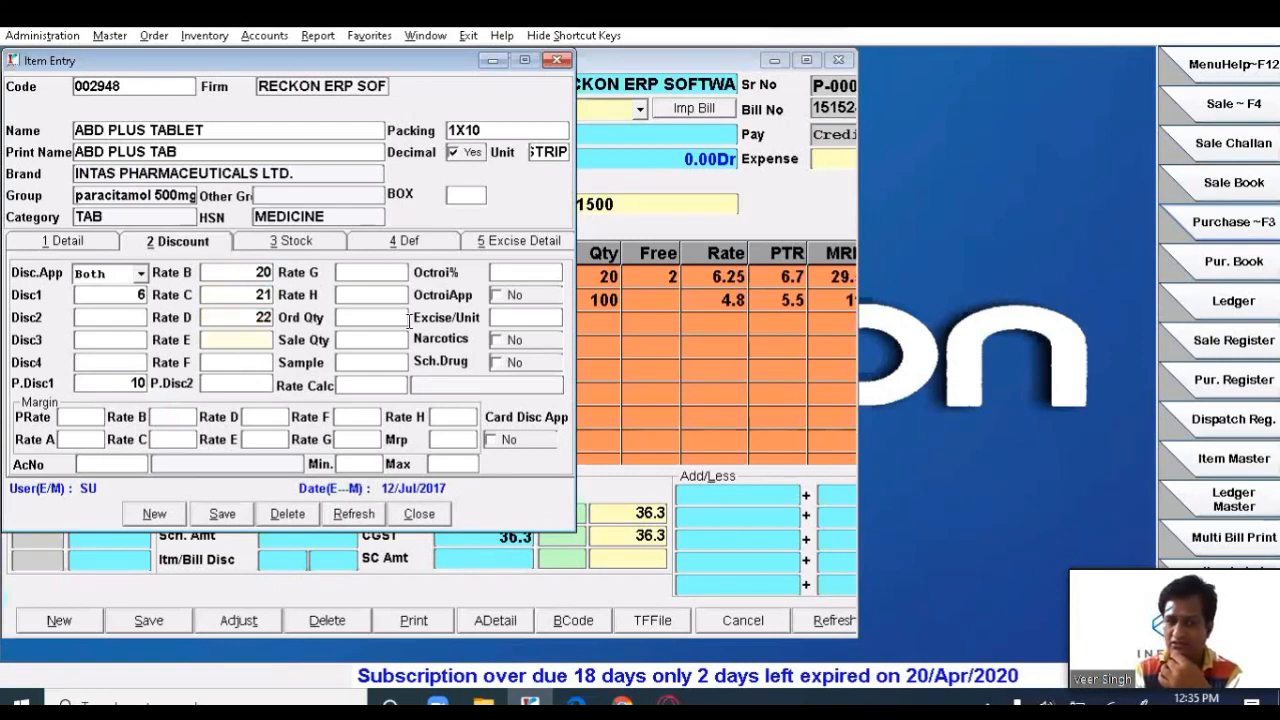
{"action": "key", "text": "Return"}
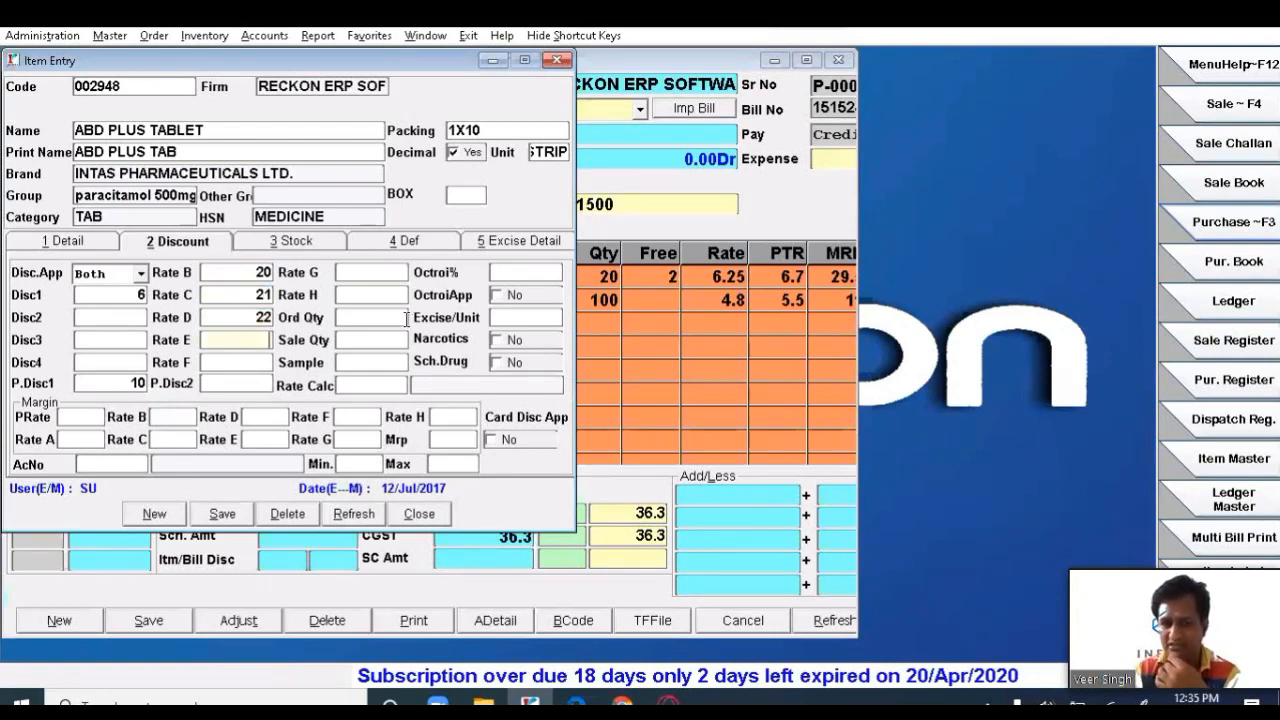
{"action": "left_click", "coordinate": [380, 298]}
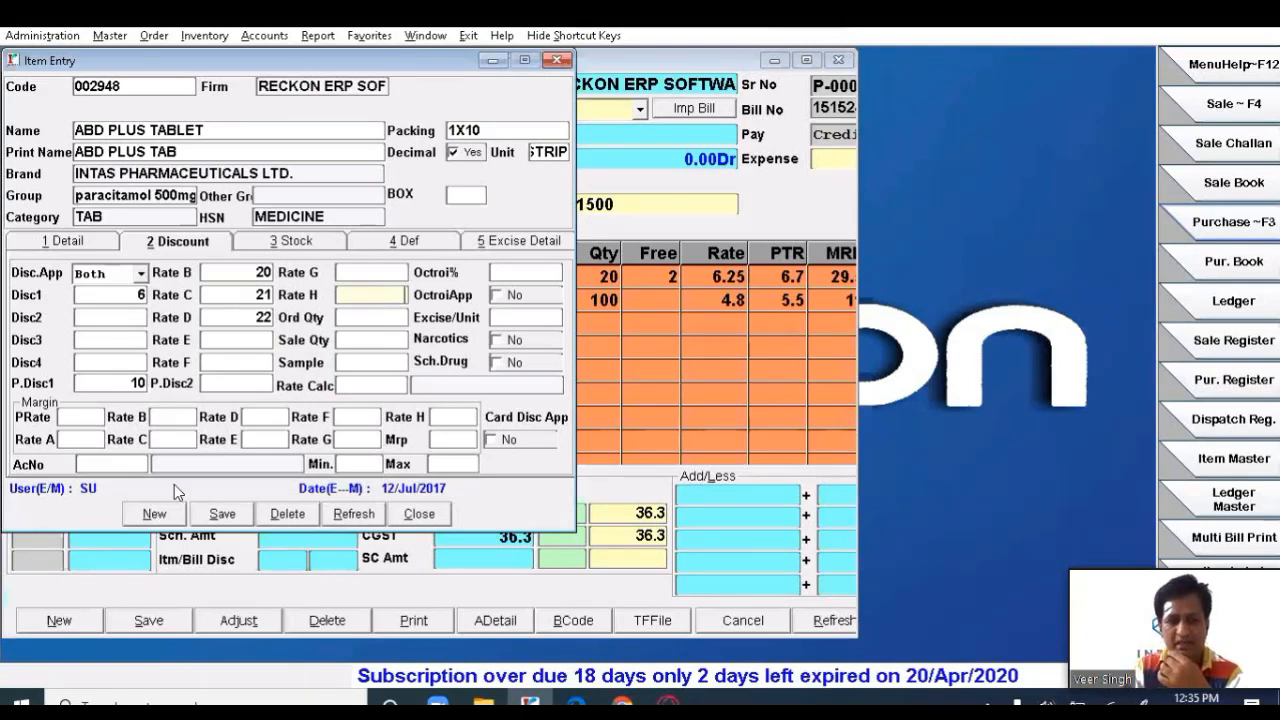
- Save ABD PLUS TABLET, close the item list, and reconfirm MEDISALE PHARMA as the invoice party
{"action": "left_click", "coordinate": [217, 513]}
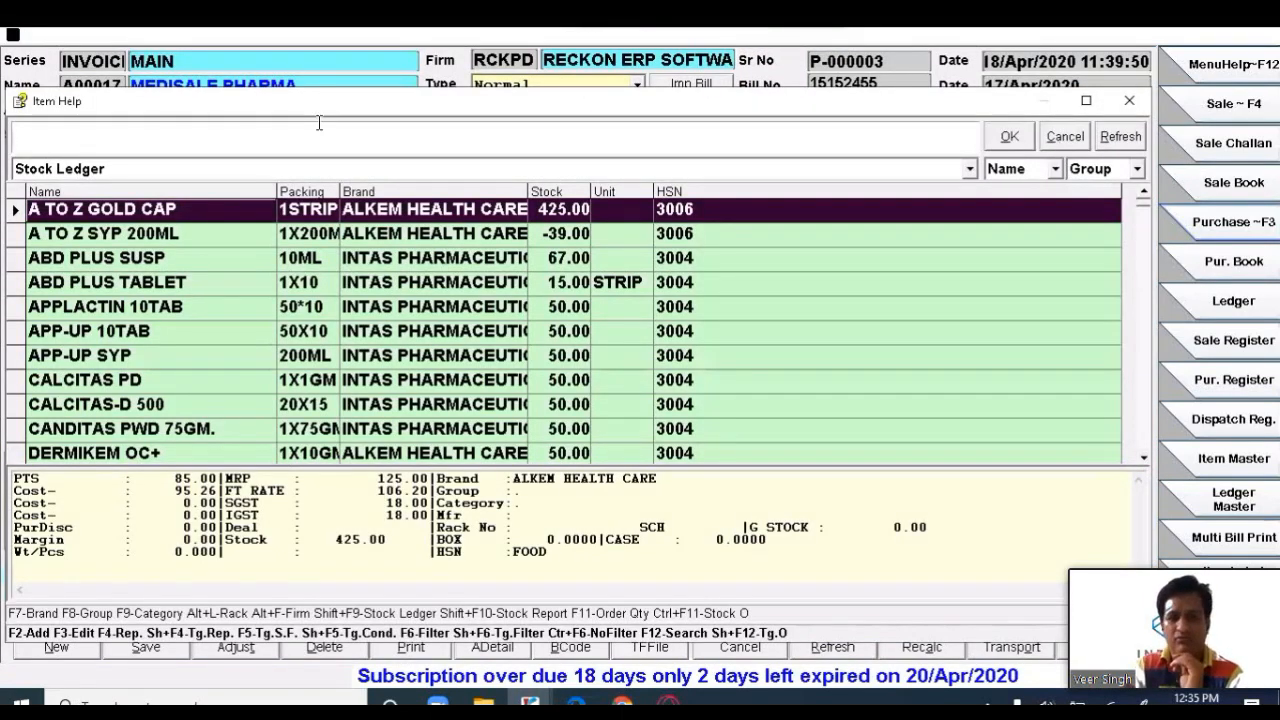
{"action": "key", "text": "Return"}
{"action": "left_click", "coordinate": [113, 88]}
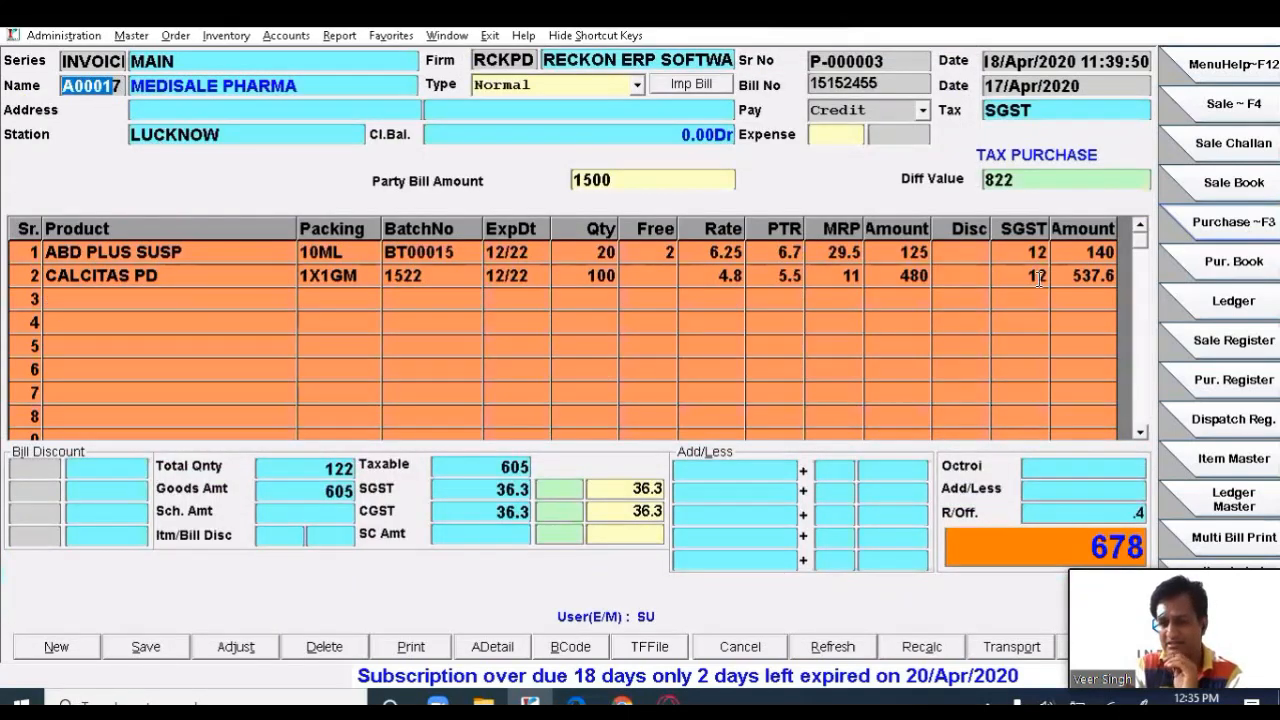
{"action": "key", "text": "Return"}
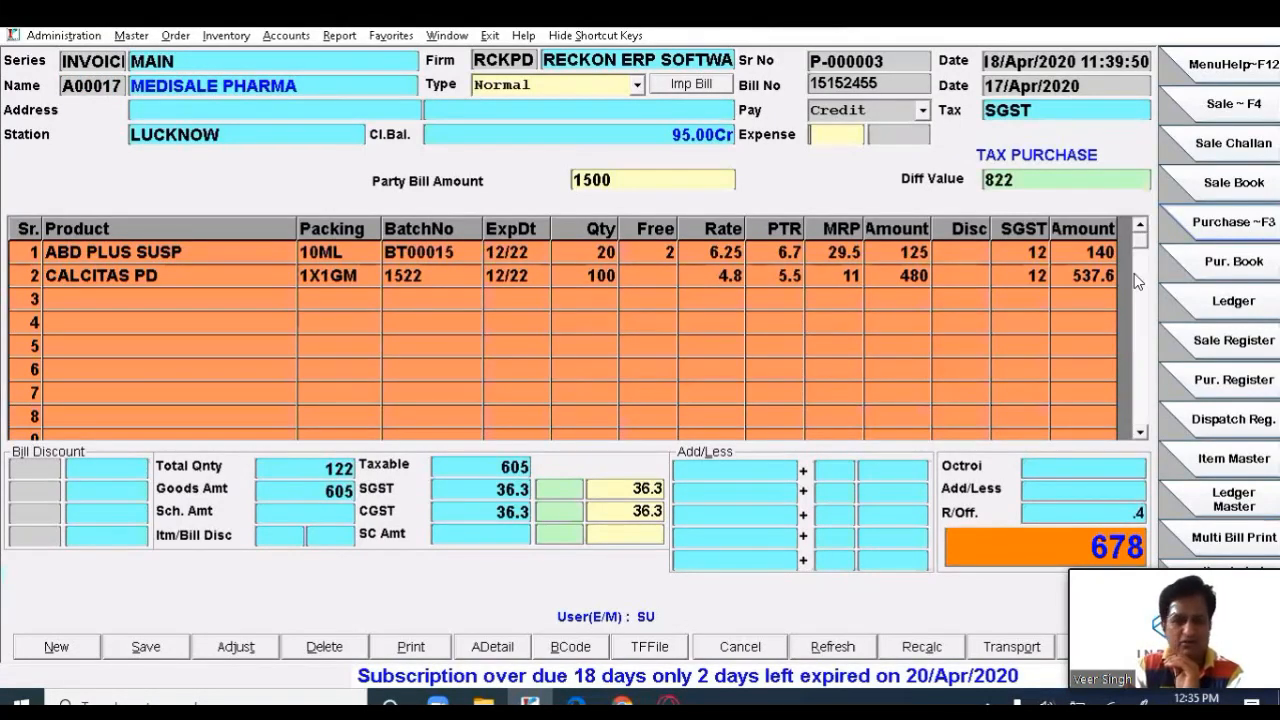
{"action": "left_click", "coordinate": [1014, 276]}
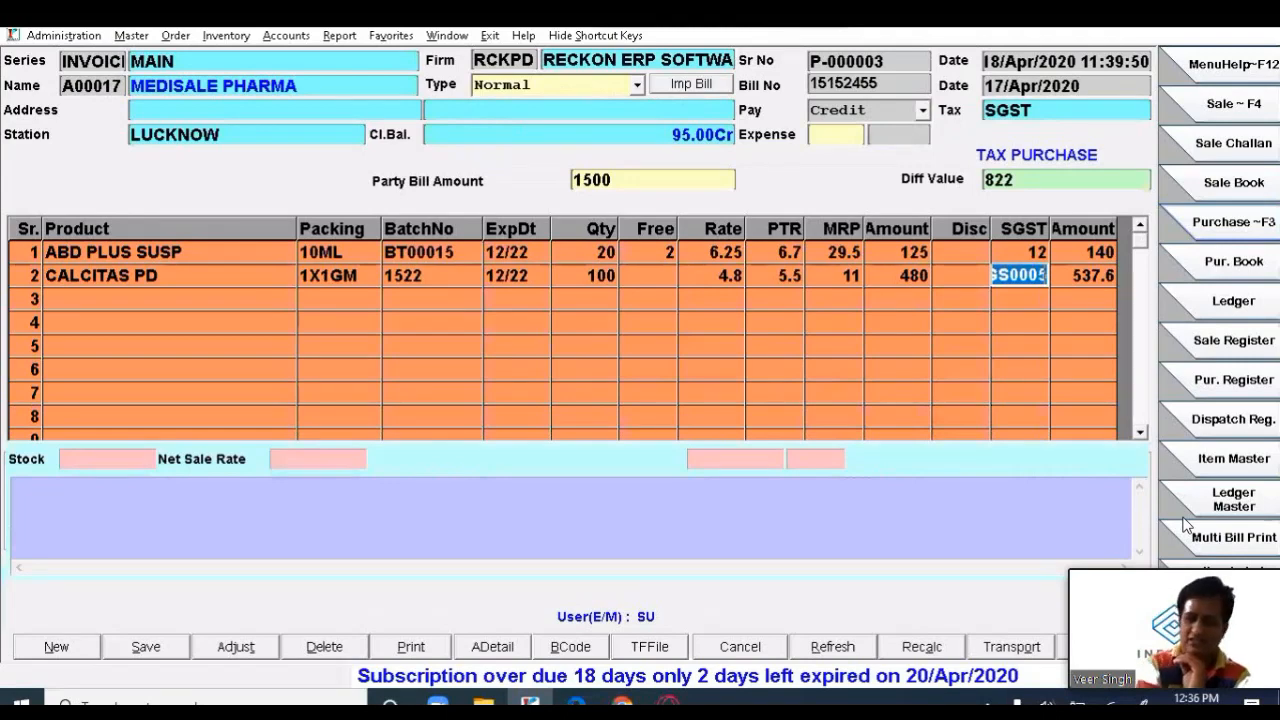
- Apply SGST 5% to the CALCITAS PD line, bringing its amount to 504
{"action": "key", "text": "Return"}
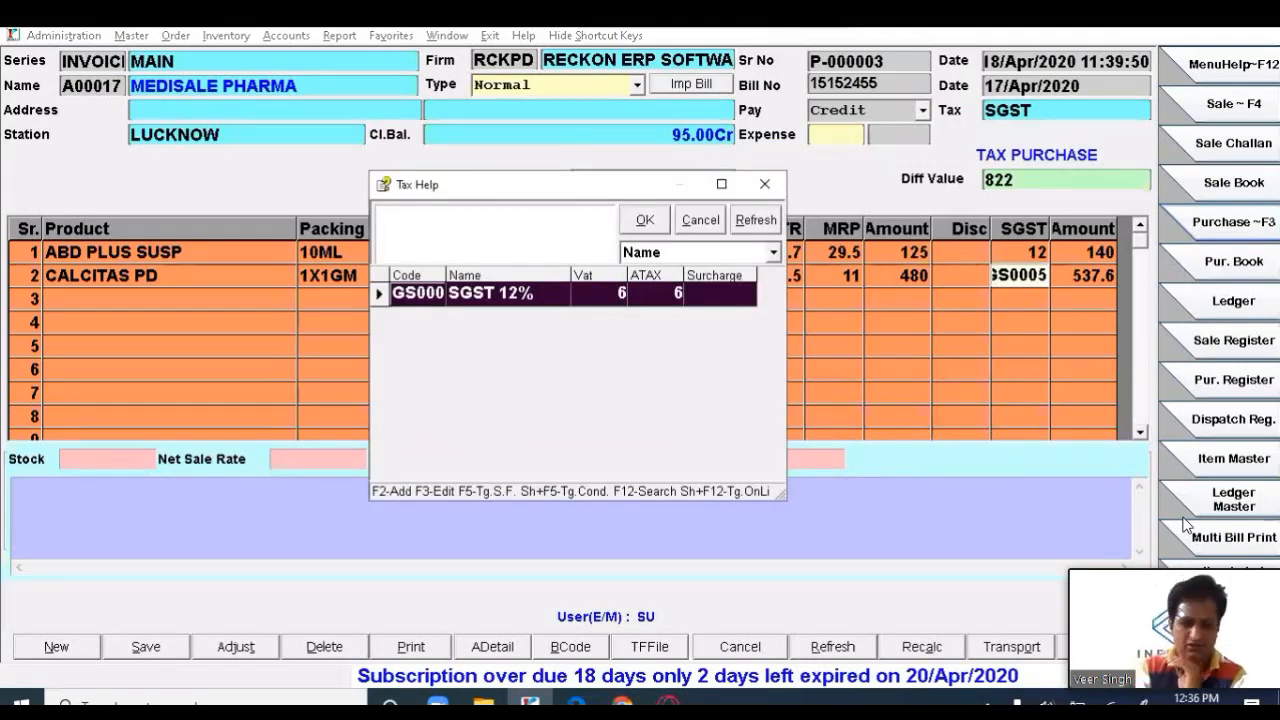
{"action": "type", "text": "sgs"}
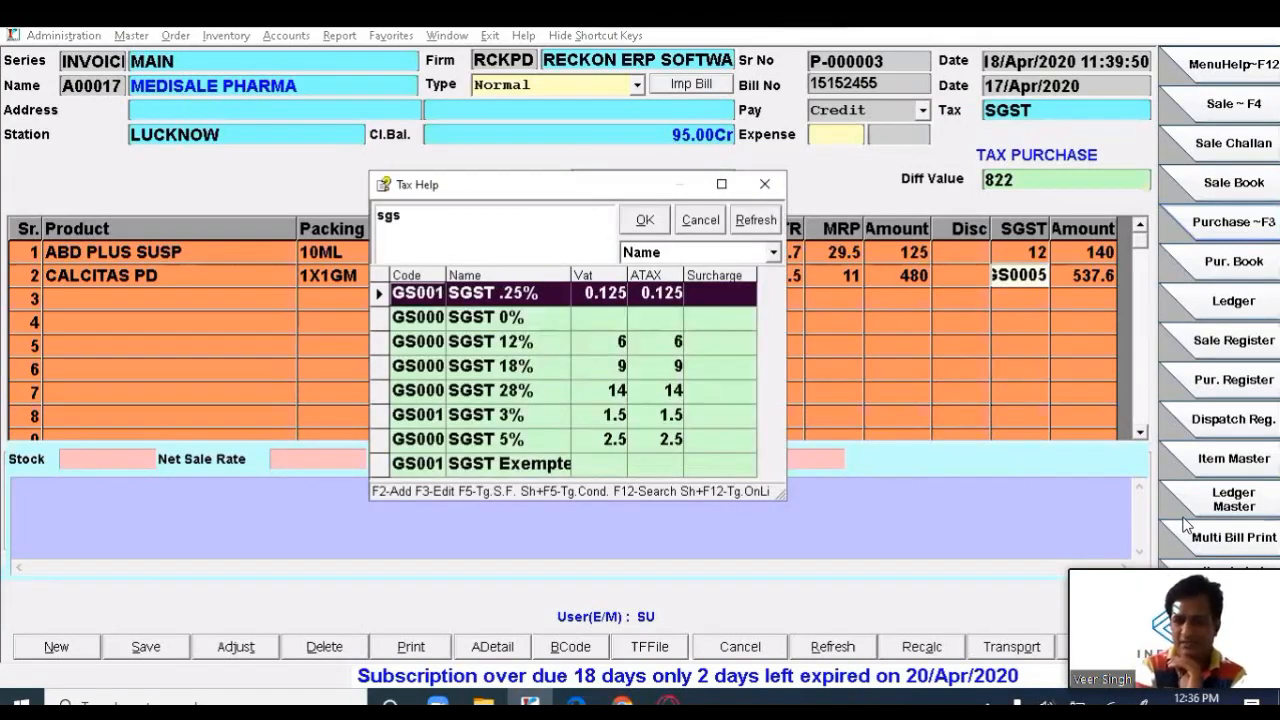
{"action": "key", "text": "Down"}
{"action": "key", "text": "Down"}
{"action": "key", "text": "Down"}
{"action": "key", "text": "Down"}
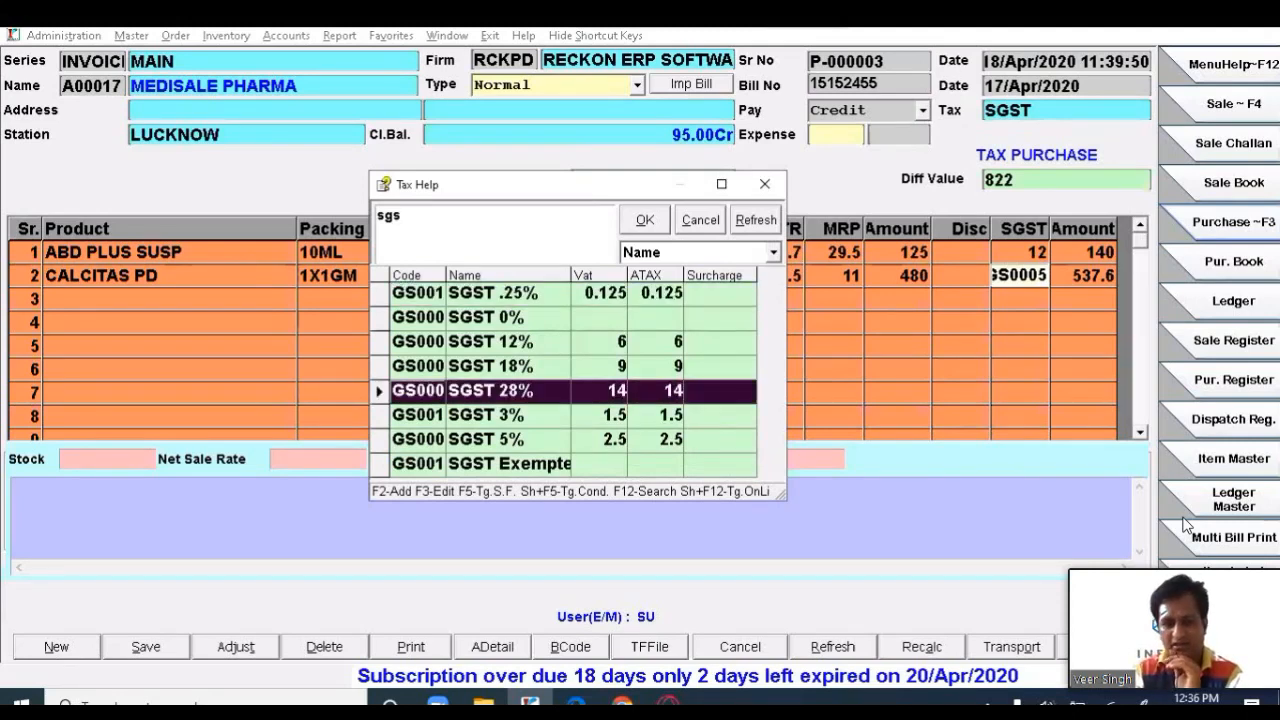
{"action": "key", "text": "Down"}
{"action": "key", "text": "Down"}
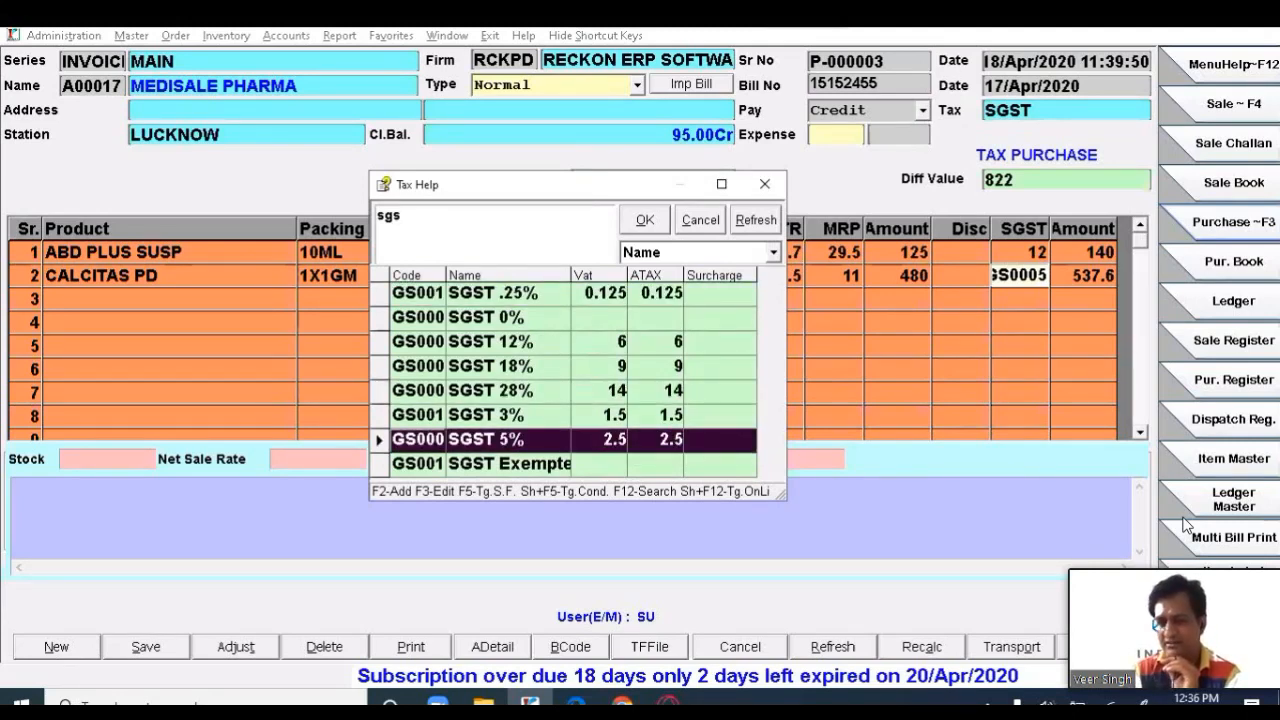
{"action": "key", "text": "Return"}
{"action": "key", "text": "Return"}
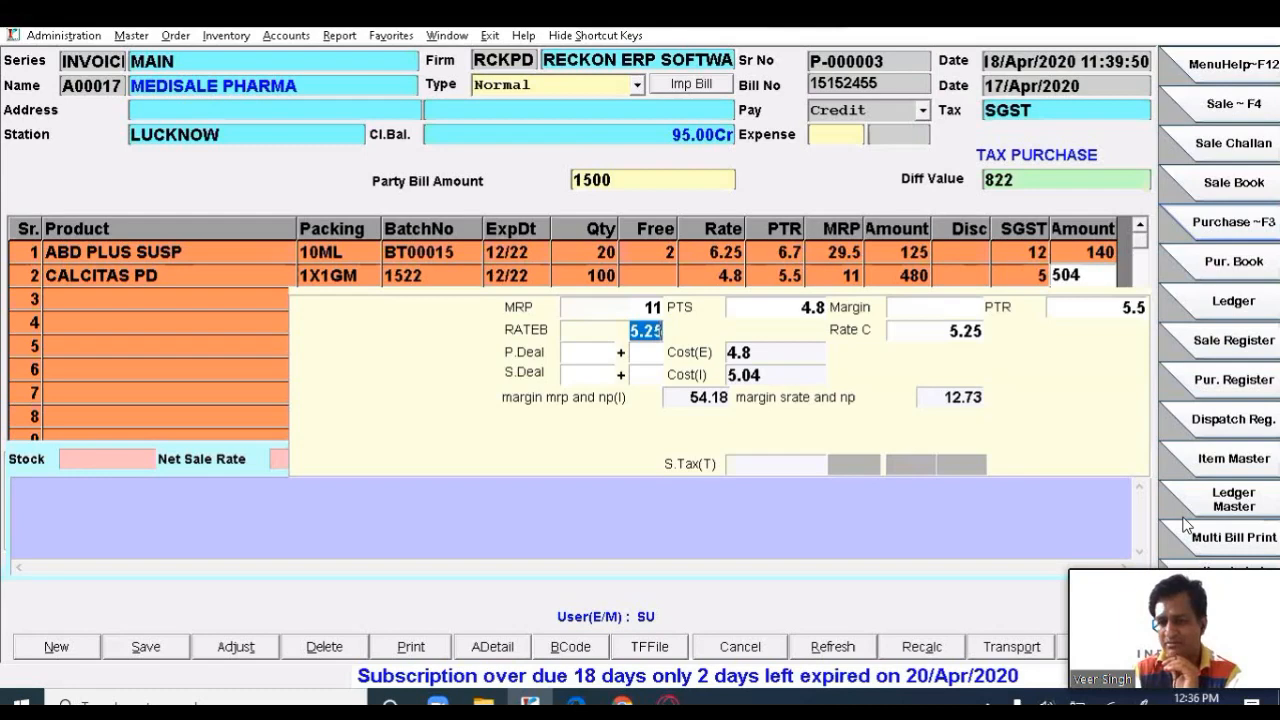
{"action": "key", "text": "Return"}
{"action": "key", "text": "Return"}
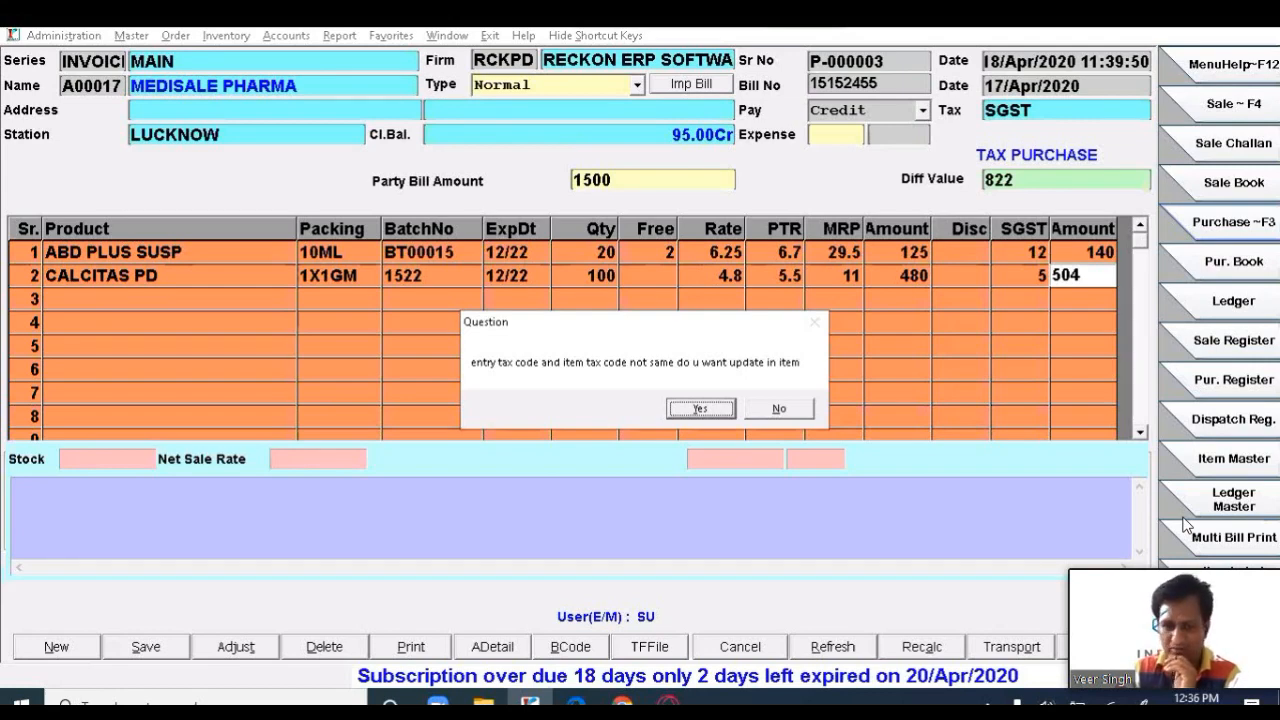
- Accept the tax-code question and review both line amounts until totals show taxable 605, net 644
{"action": "key", "text": "Return"}
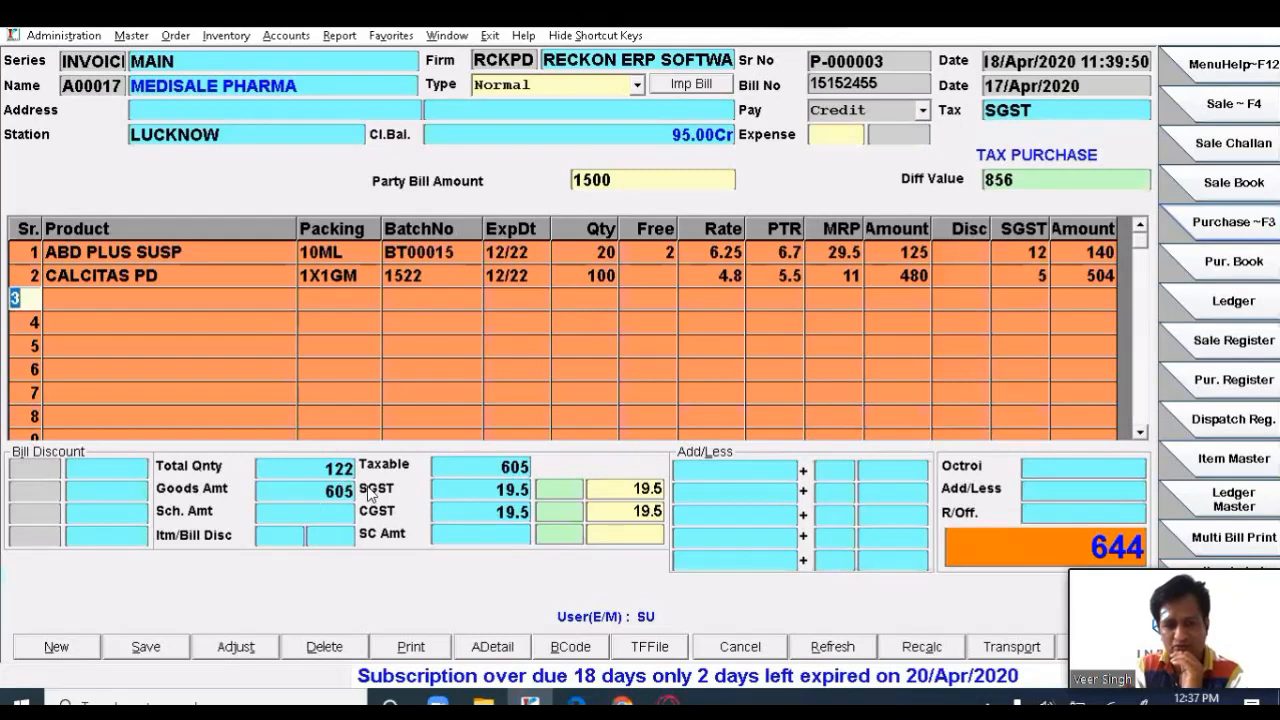
{"action": "key", "text": "Return"}
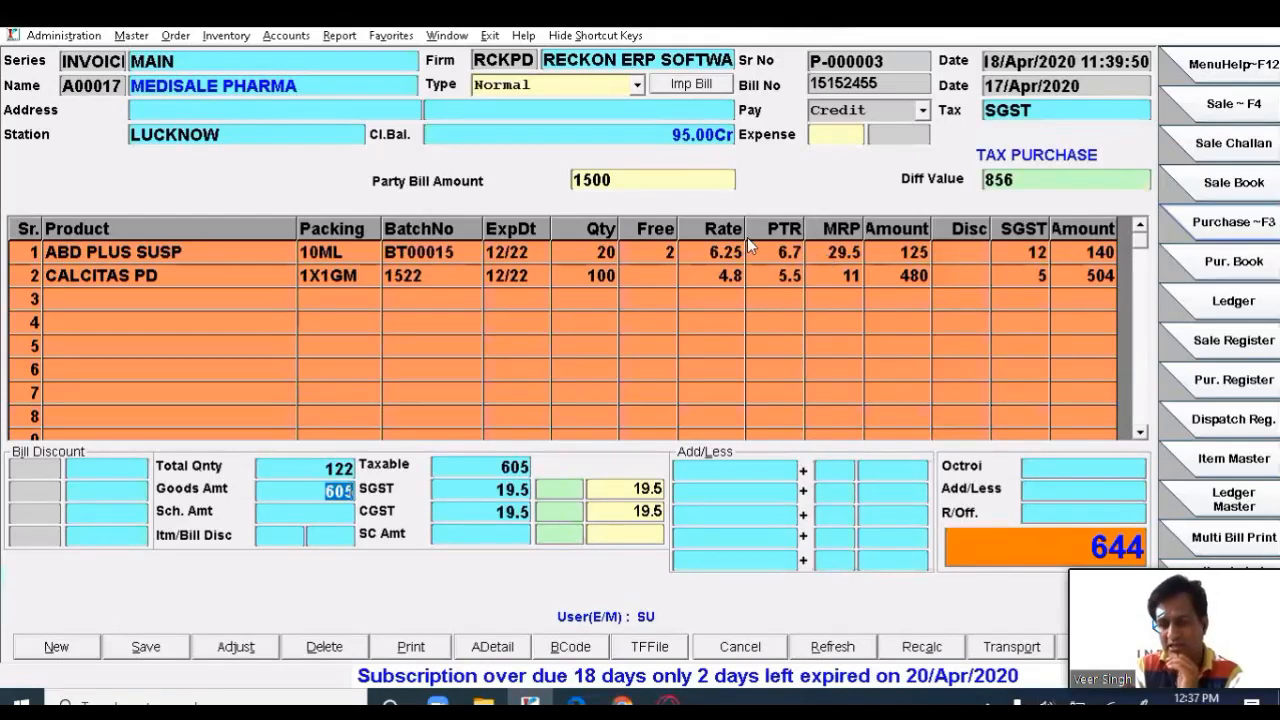
{"action": "left_click", "coordinate": [897, 274]}
{"action": "key", "text": "Down"}
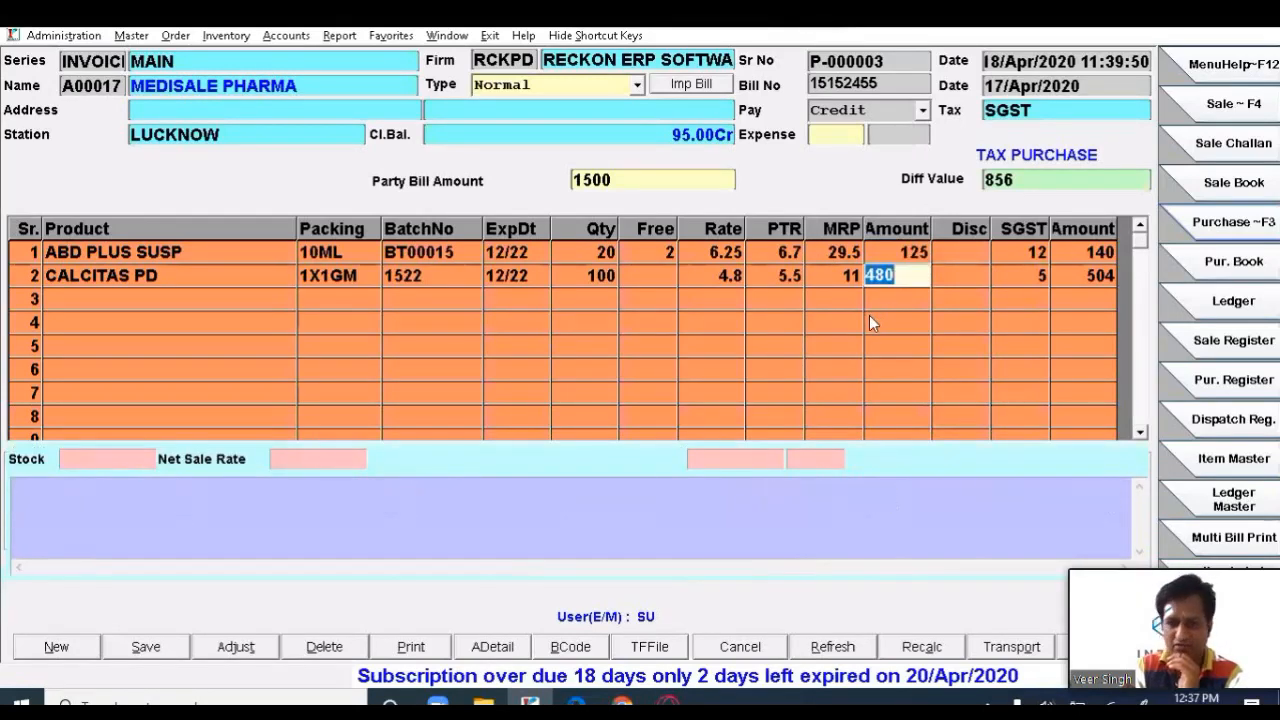
{"action": "key", "text": "Escape"}
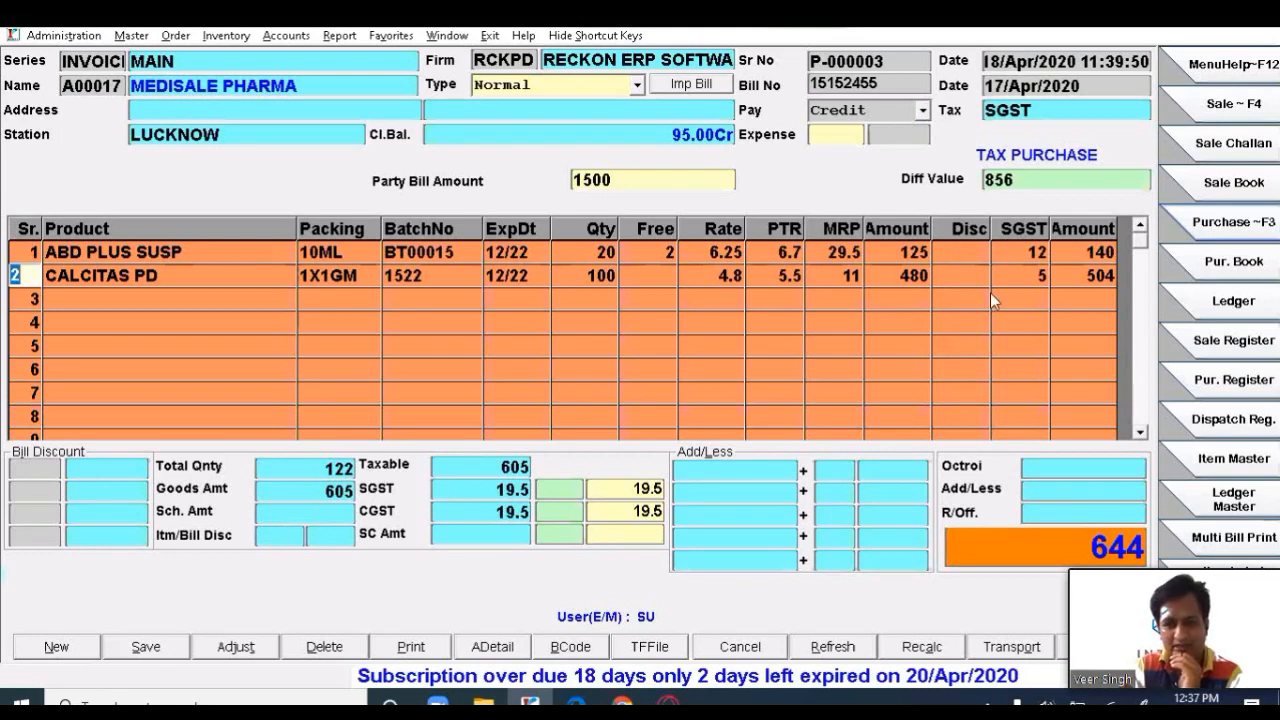
- Give ABD PLUS SUSP a discount of 2 and CALCITAS PD a discount of 10
{"action": "left_click", "coordinate": [968, 254]}
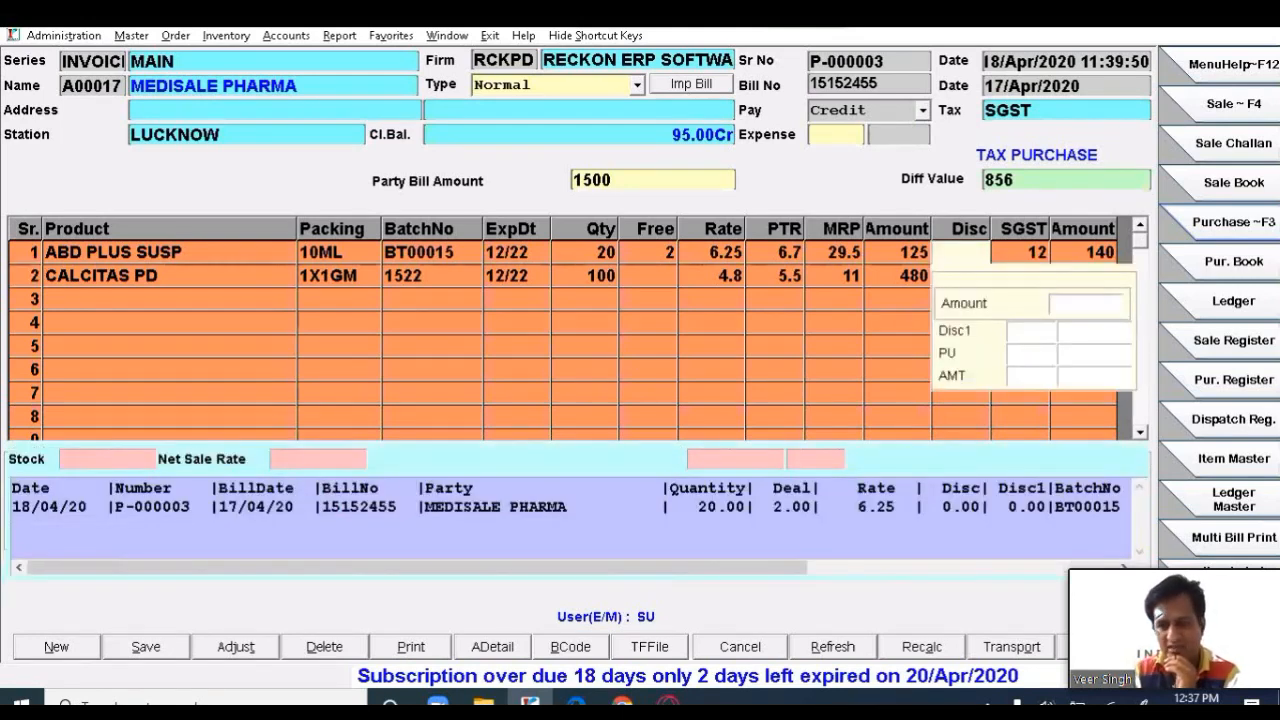
{"action": "type", "text": "2"}
{"action": "key", "text": "Return"}
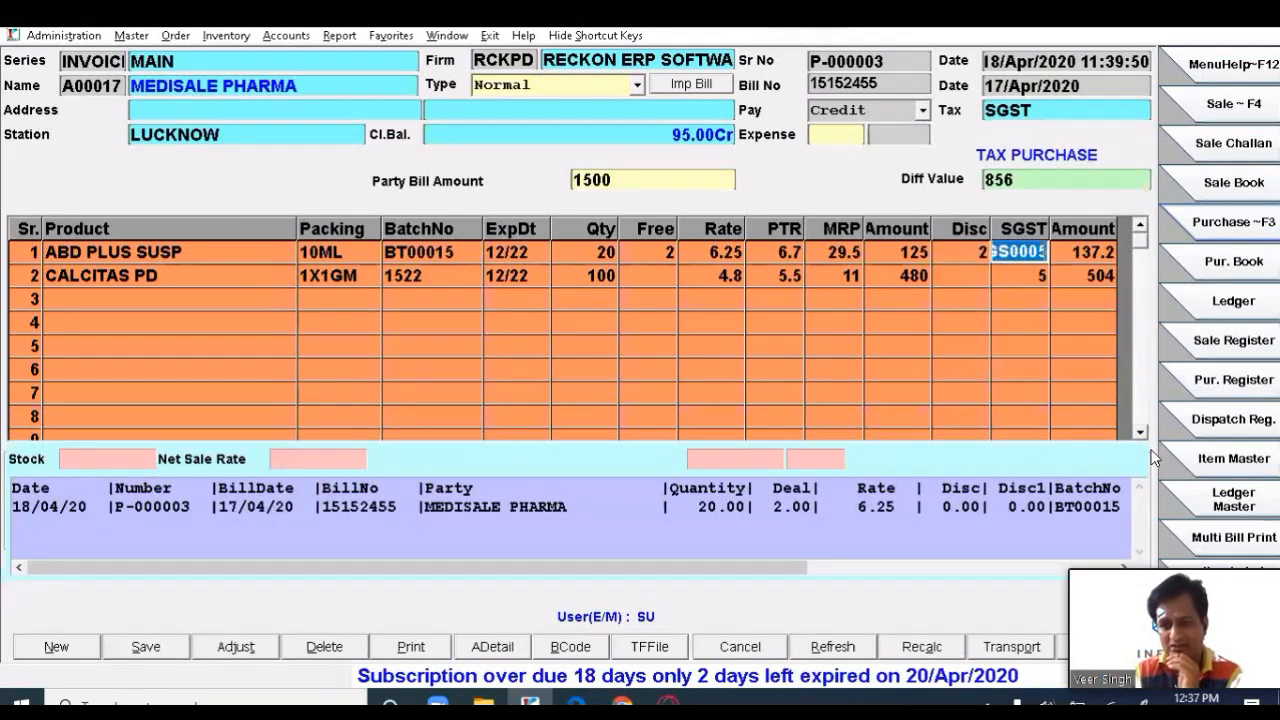
{"action": "key", "text": "Return"}
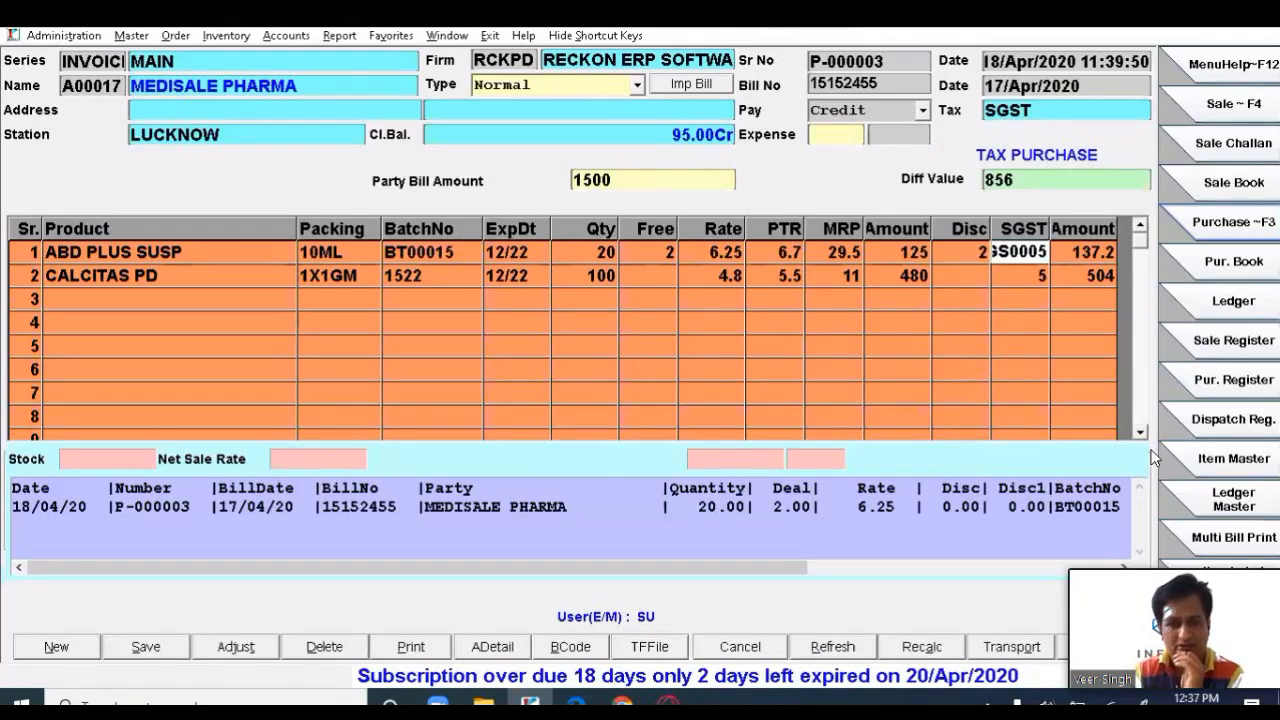
{"action": "left_click", "coordinate": [959, 274]}
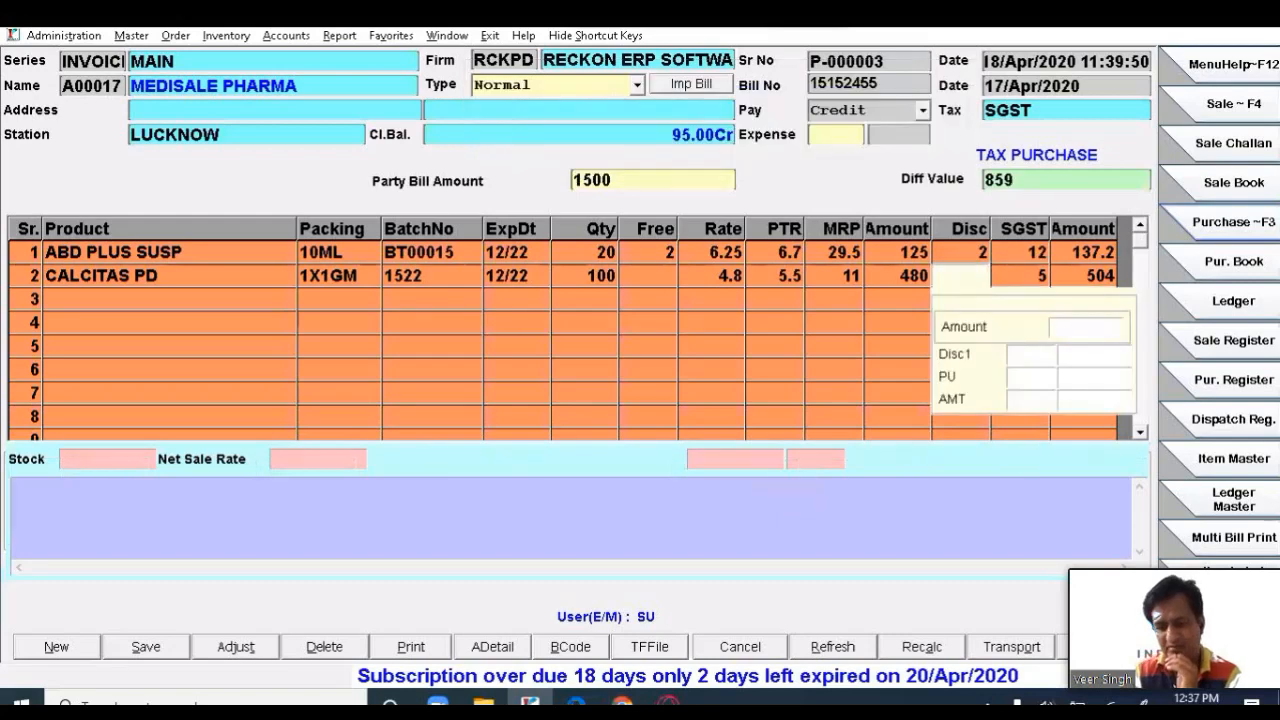
{"action": "type", "text": "10"}
{"action": "key", "text": "Return"}
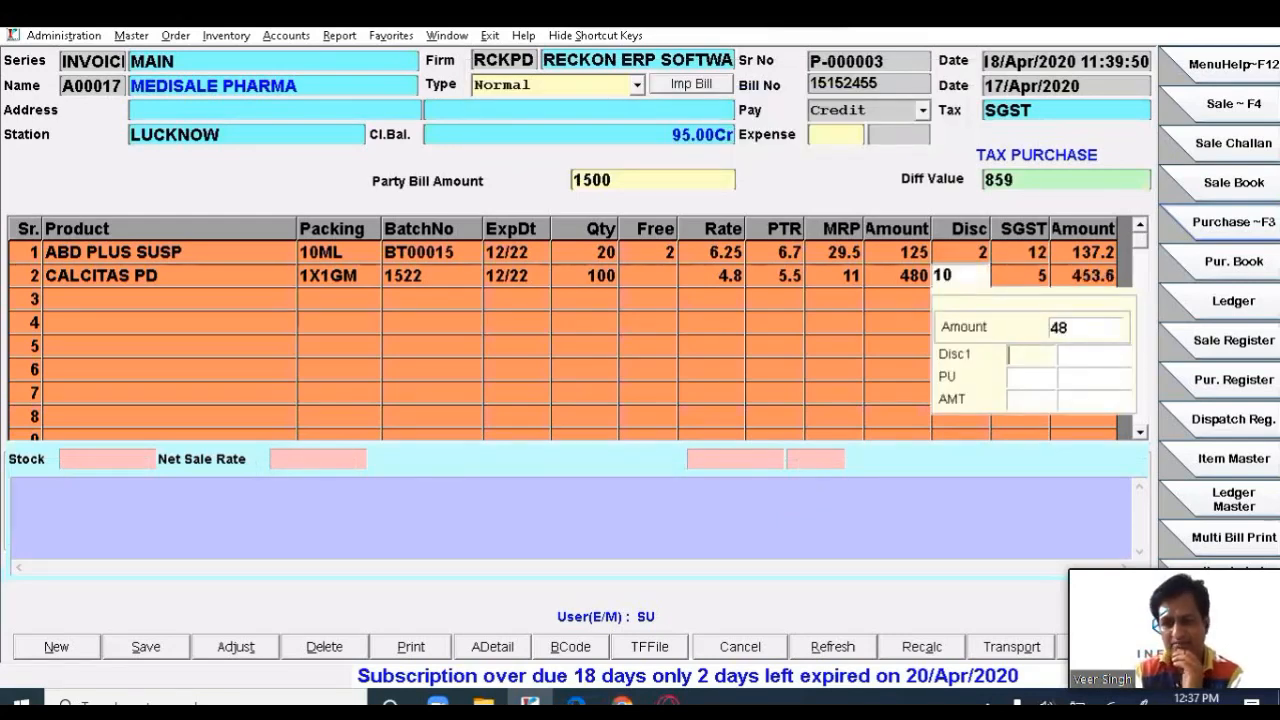
{"action": "key", "text": "Return"}
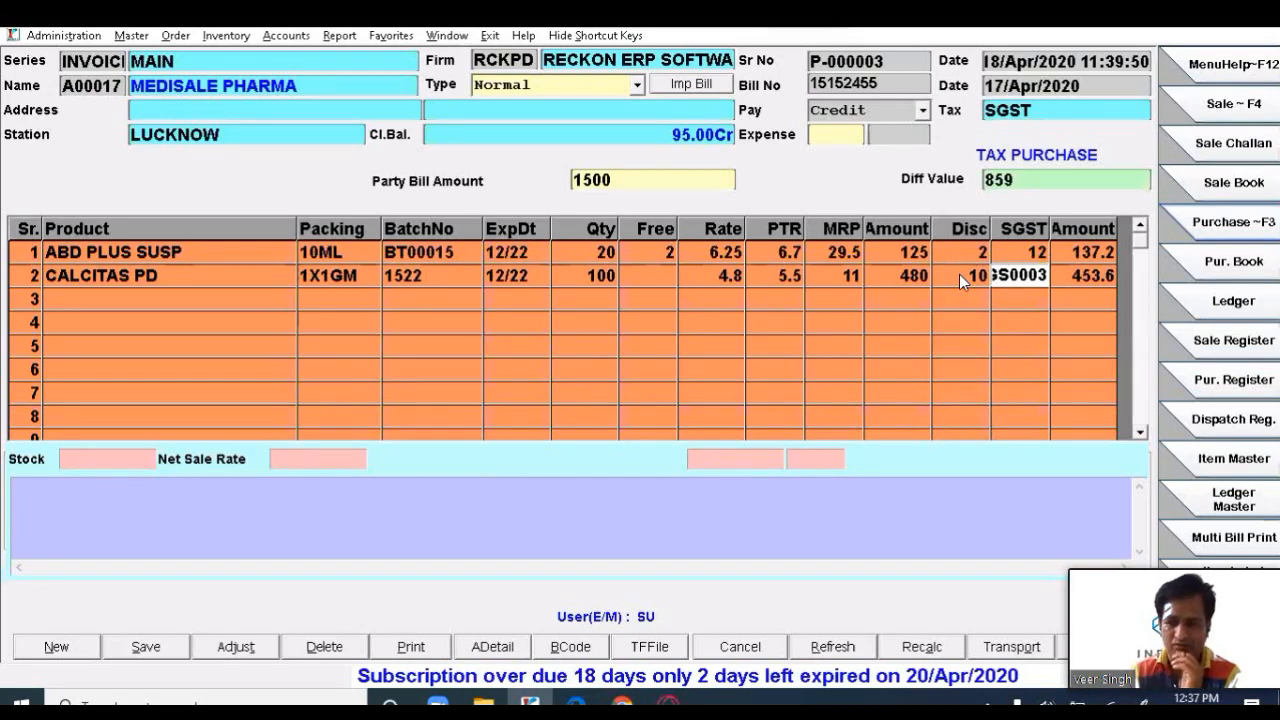
- Keep SGST 5 on CALCITAS PD and step through its MRP/PTS/PTR details to start the sale deal
{"action": "key", "text": "Return"}
{"action": "key", "text": "Return"}
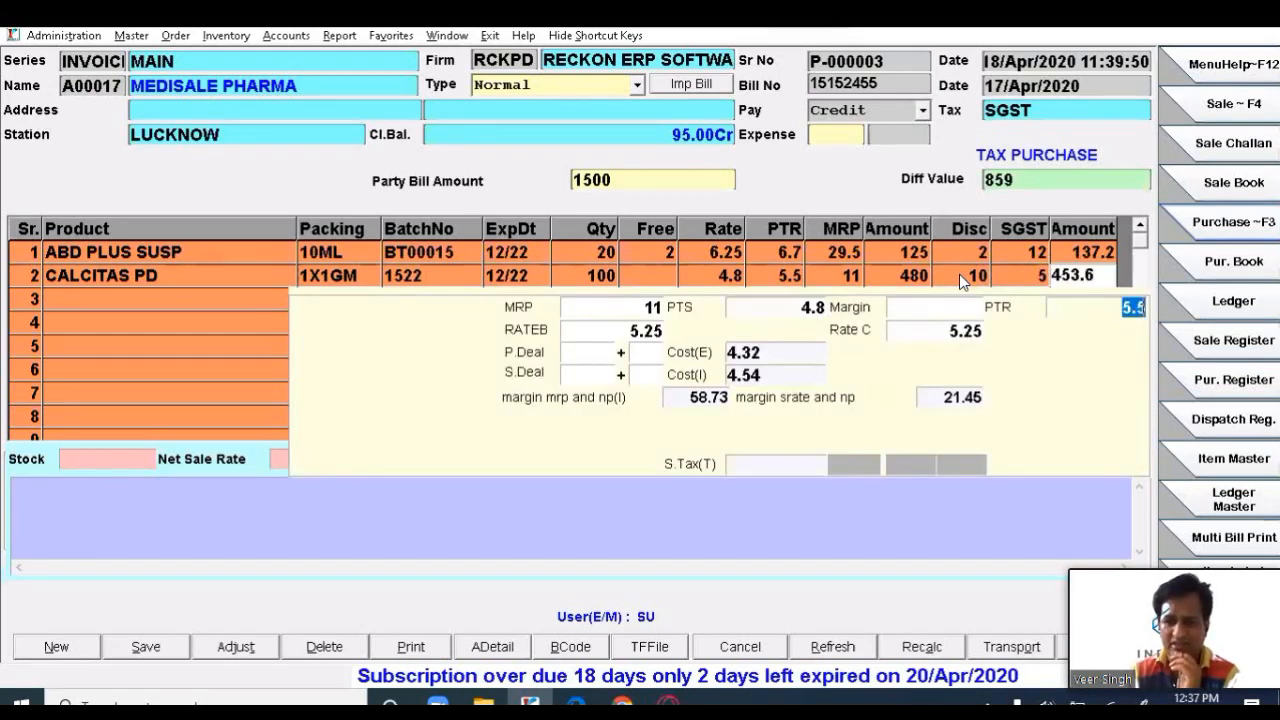
{"action": "key", "text": "Return"}
{"action": "key", "text": "Return"}
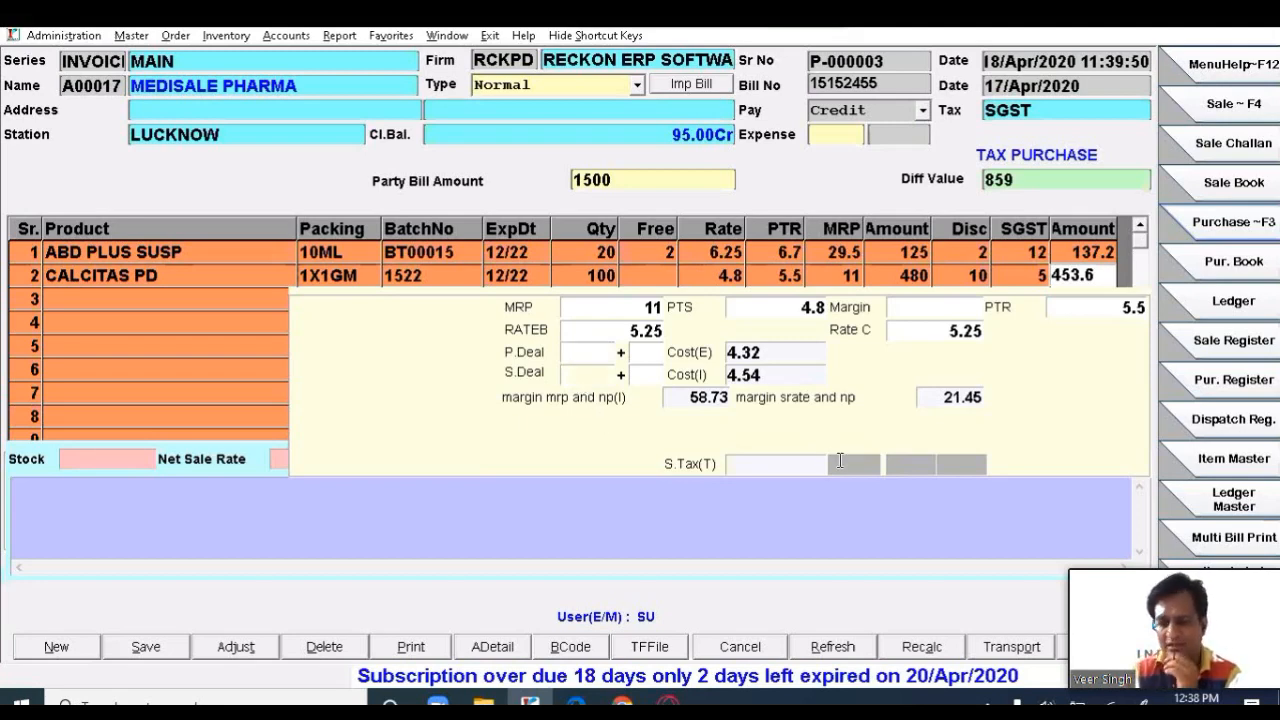
{"action": "key", "text": "Return"}
{"action": "type", "text": "1"}
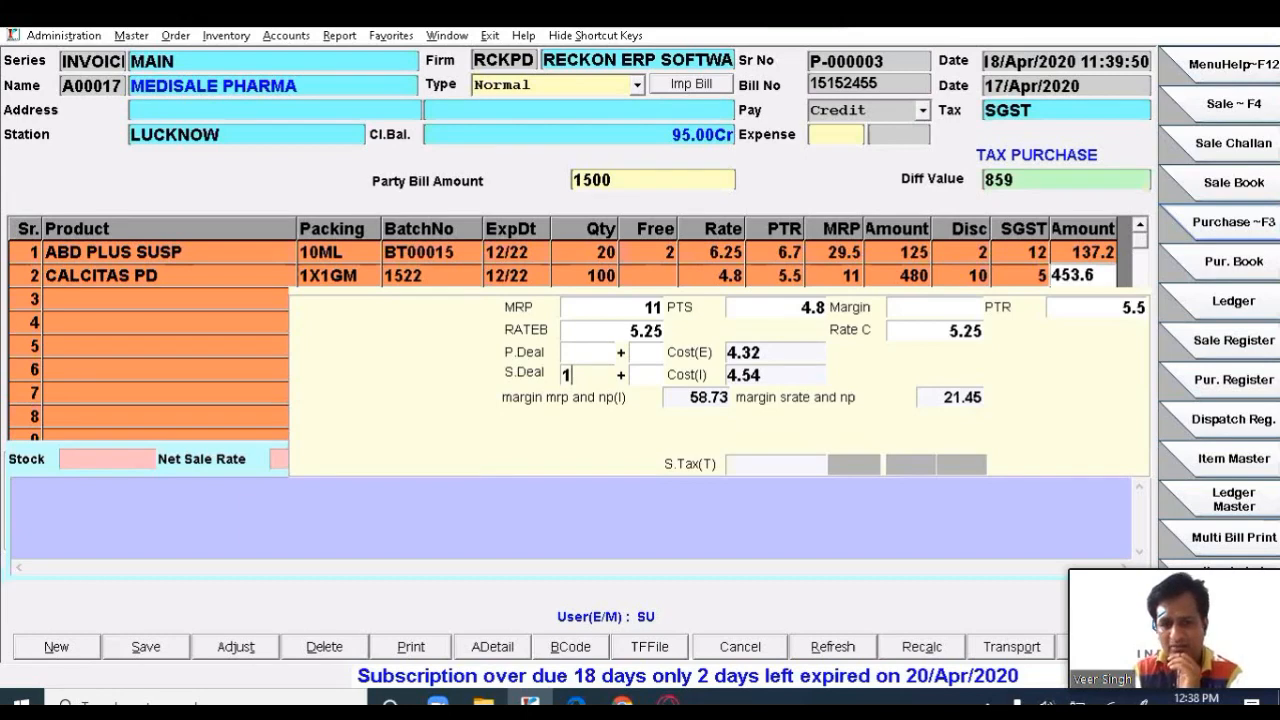
{"action": "type", "text": "0"}
{"action": "type", "text": "1"}
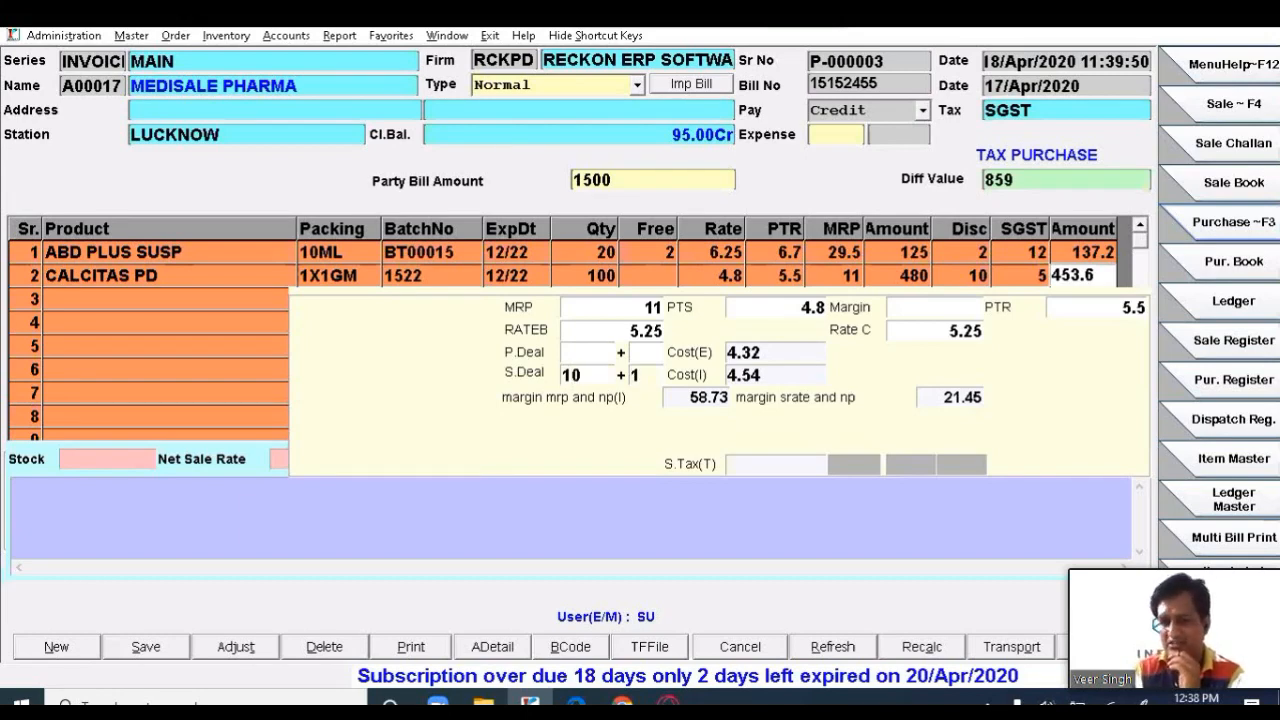
- Commit CALCITAS PD with a 10 + 1 sale deal, netting the bill at 591
{"action": "key", "text": "Return"}
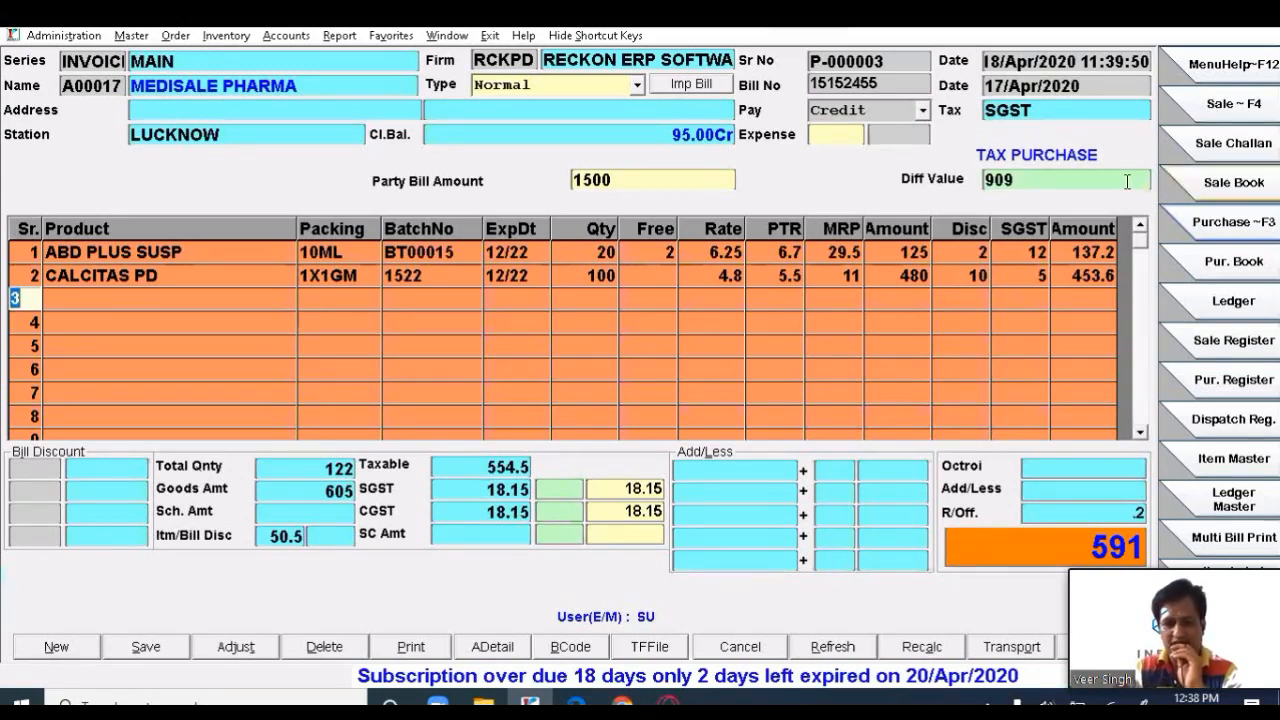
{"action": "left_click", "coordinate": [493, 648]}
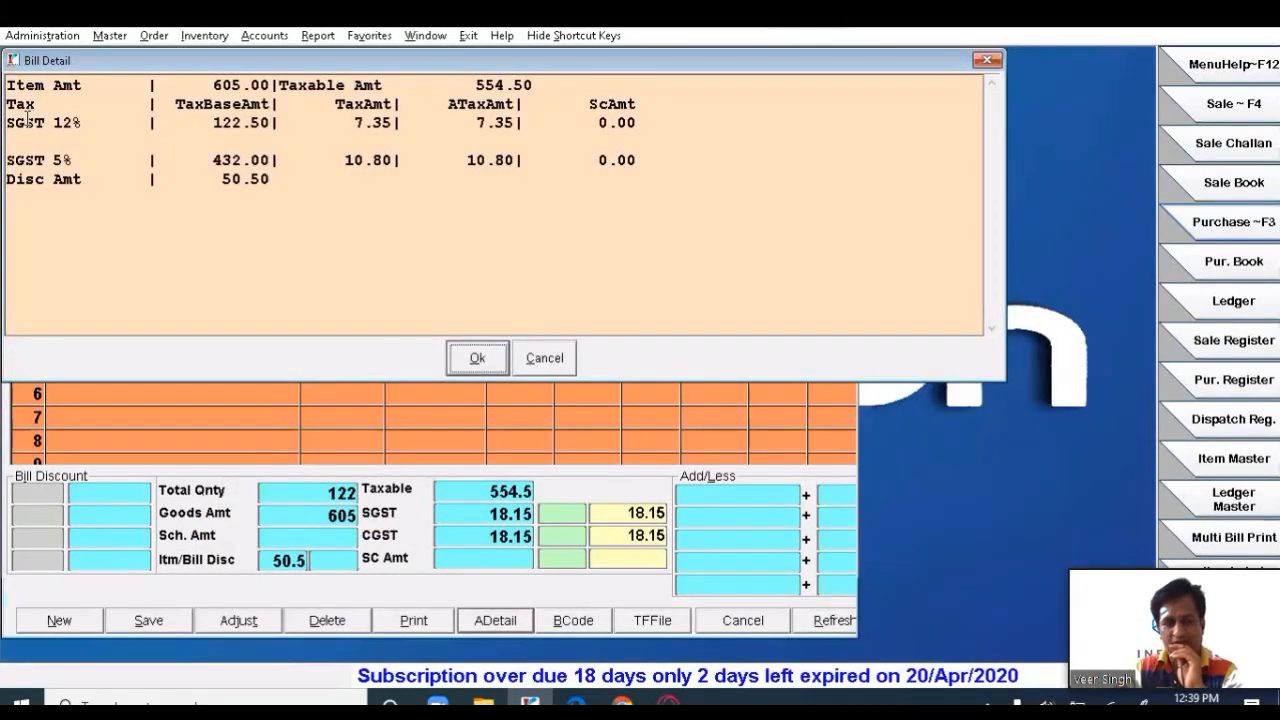
{"action": "left_click_drag", "start_coordinate": [16, 122], "coordinate": [92, 122]}
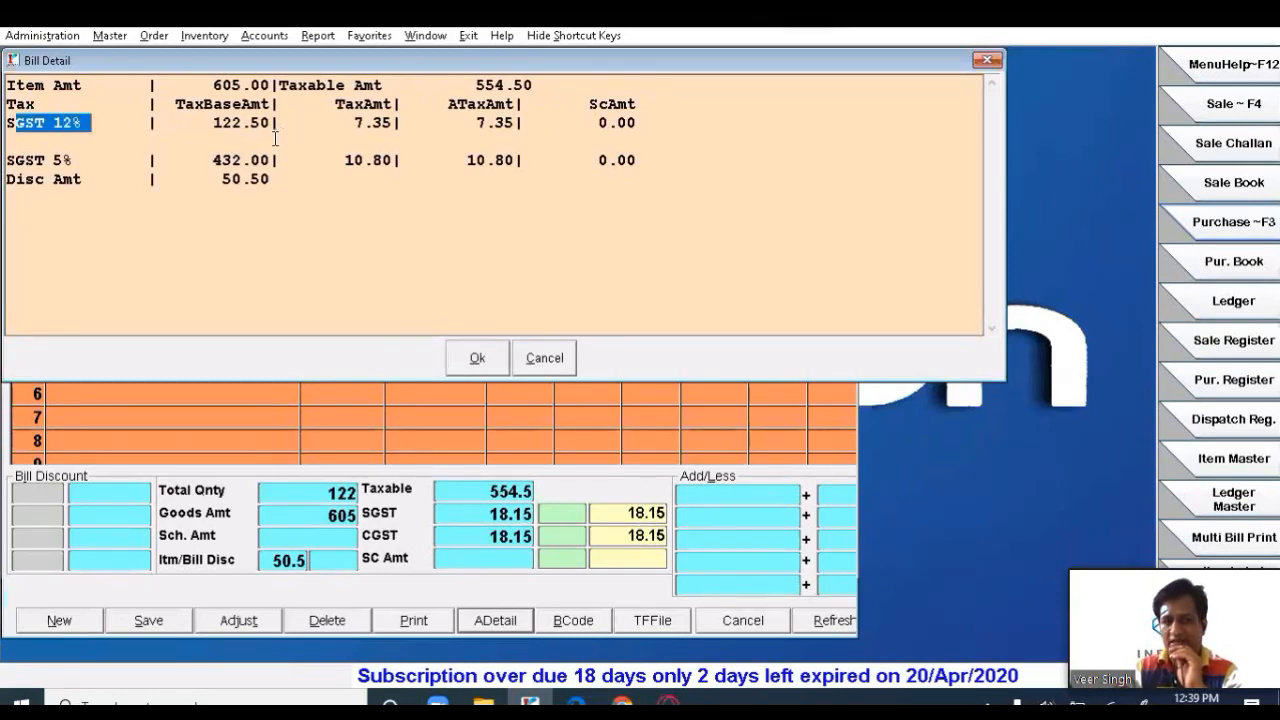
{"action": "left_click_drag", "start_coordinate": [276, 124], "coordinate": [632, 126]}
{"action": "double_click", "coordinate": [96, 160]}
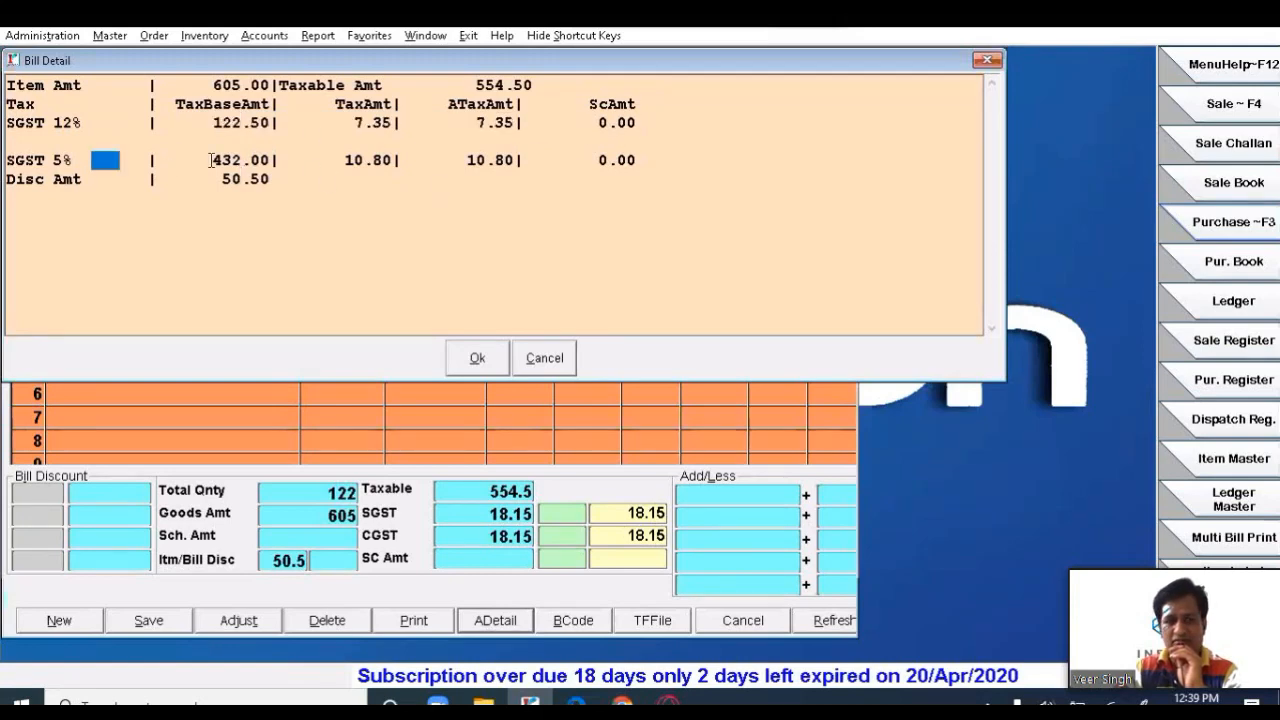
{"action": "left_click_drag", "start_coordinate": [533, 168], "coordinate": [543, 166]}
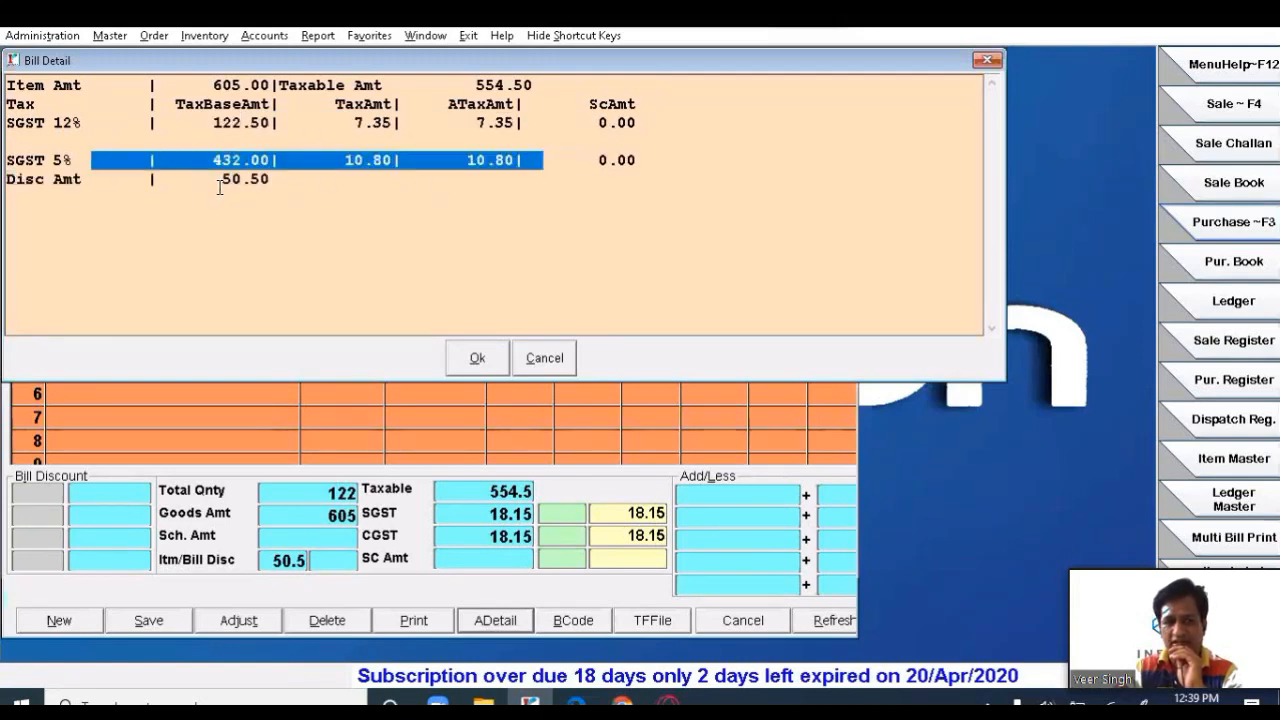
{"action": "left_click_drag", "start_coordinate": [222, 186], "coordinate": [291, 187]}
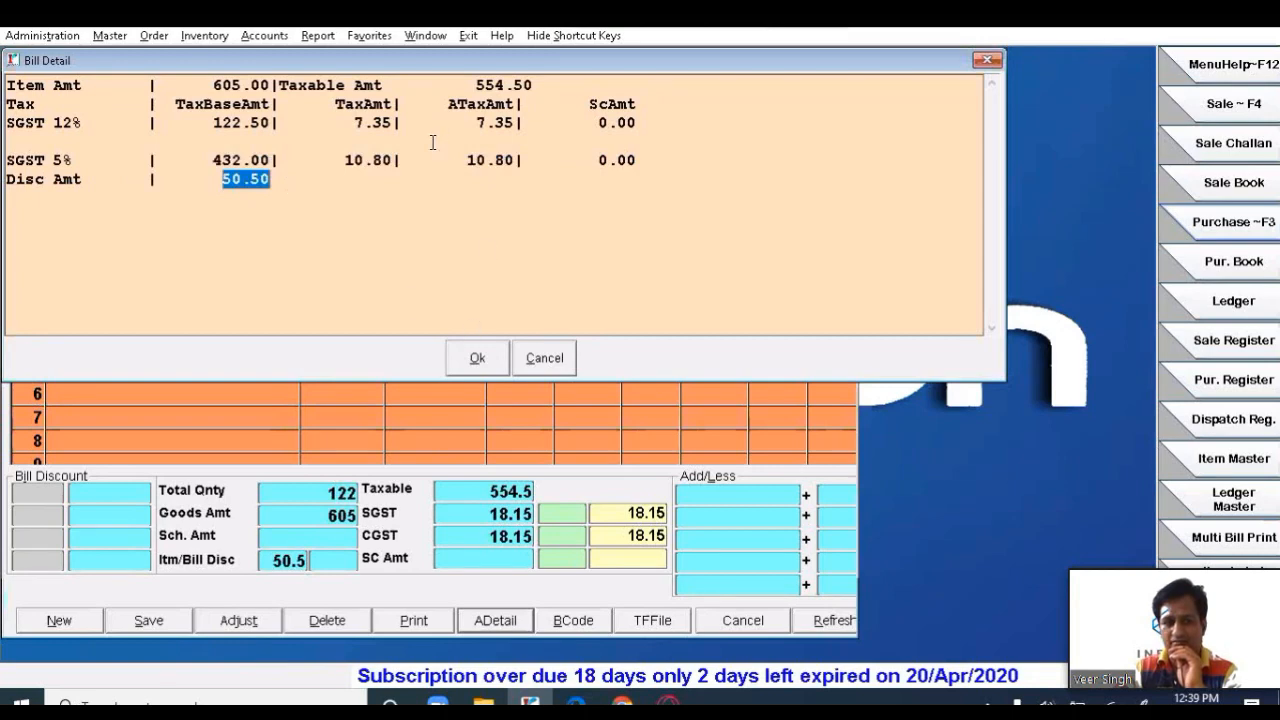
{"action": "left_click_drag", "start_coordinate": [197, 82], "coordinate": [272, 93]}
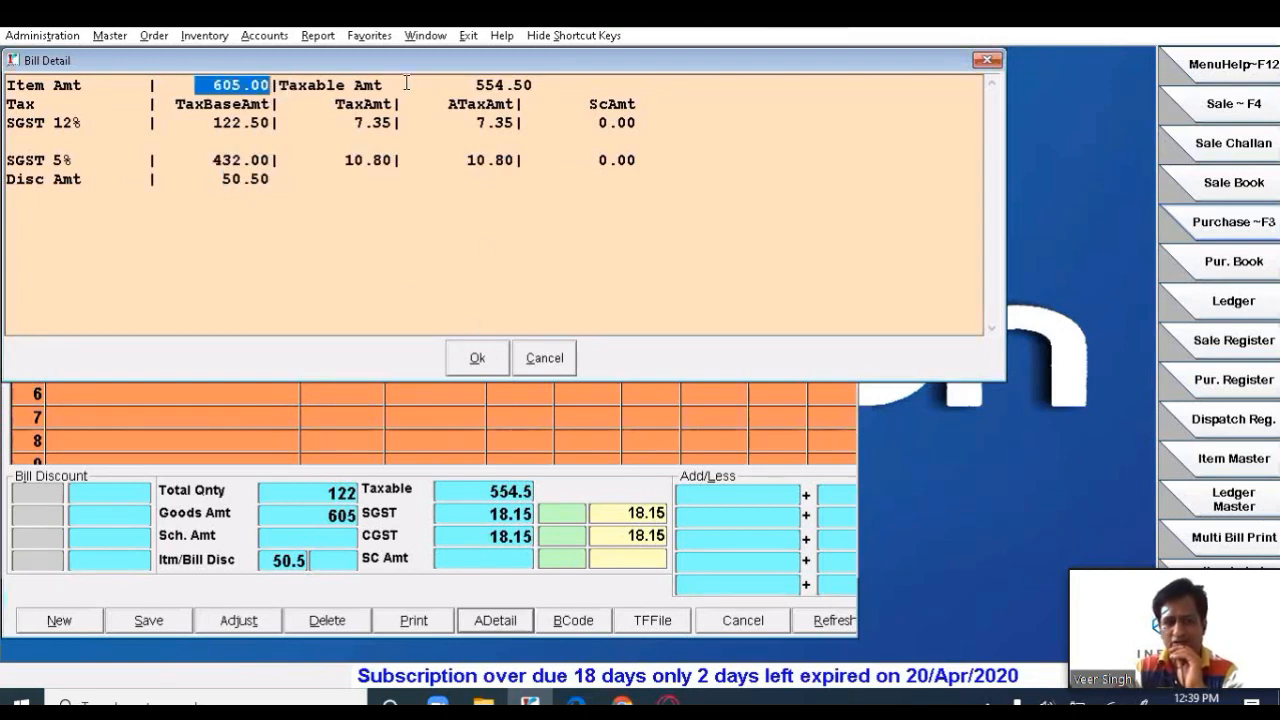
{"action": "left_click_drag", "start_coordinate": [532, 90], "coordinate": [467, 88]}
{"action": "left_click", "coordinate": [250, 85]}
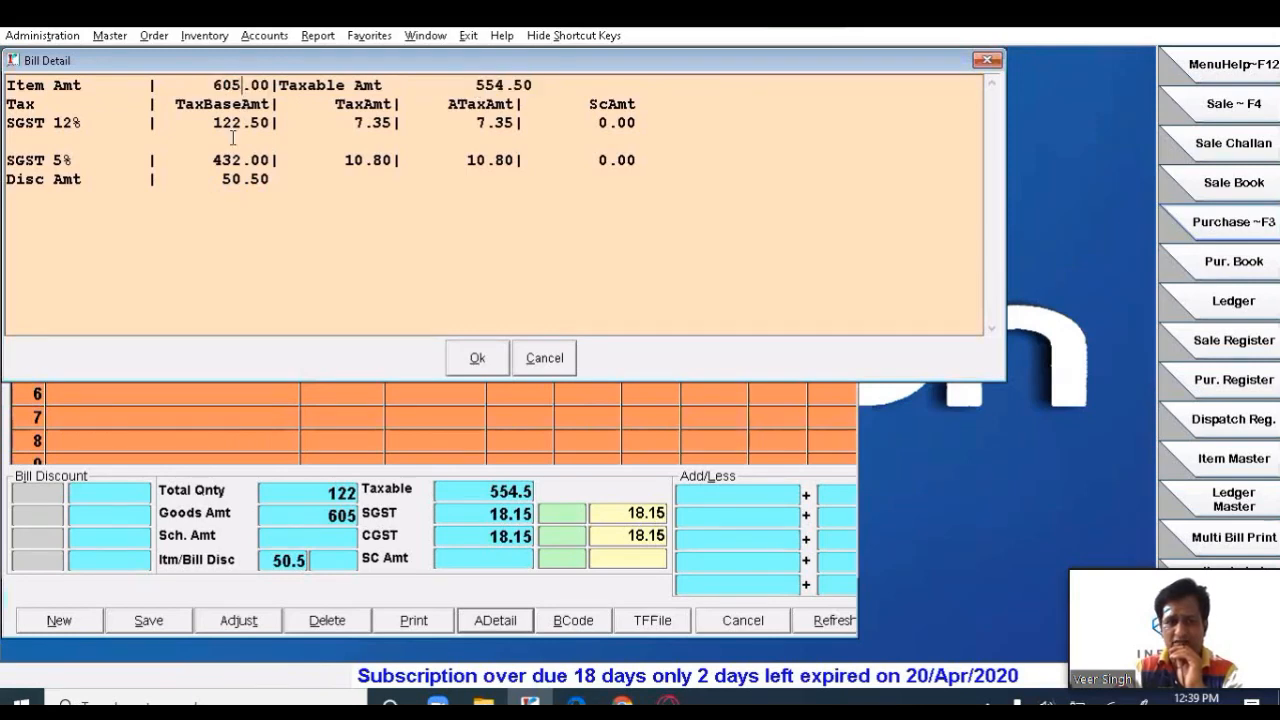
{"action": "left_click_drag", "start_coordinate": [232, 179], "coordinate": [261, 178]}
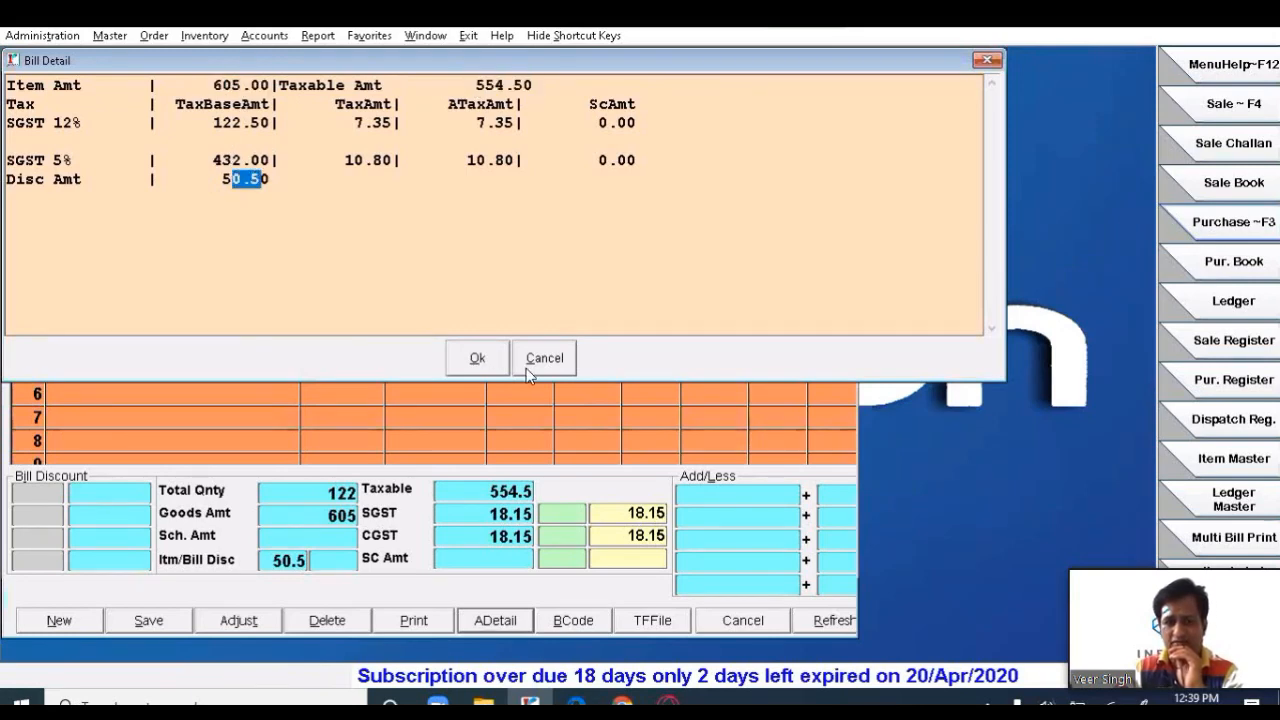
{"action": "left_click", "coordinate": [469, 364]}
{"action": "left_click", "coordinate": [558, 360]}
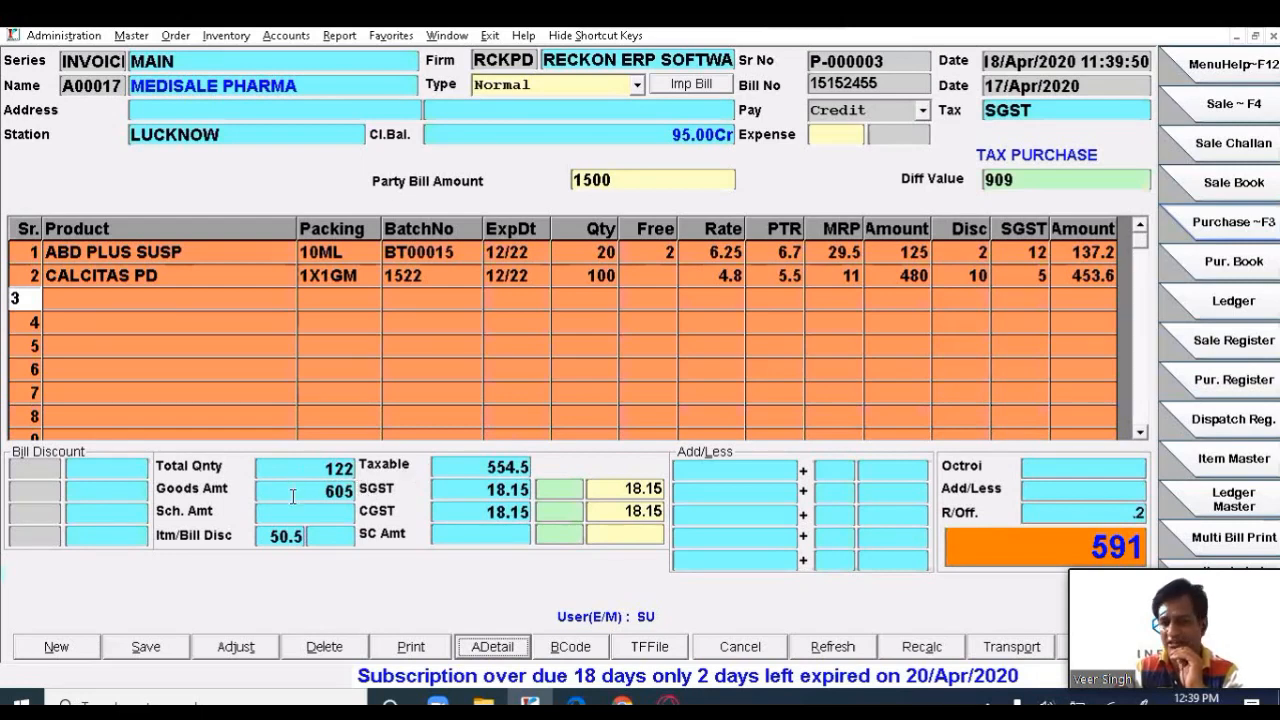
- Review goods amount 605 and the first line's rate, quantity and amount
{"action": "left_click_drag", "start_coordinate": [324, 490], "coordinate": [345, 490]}
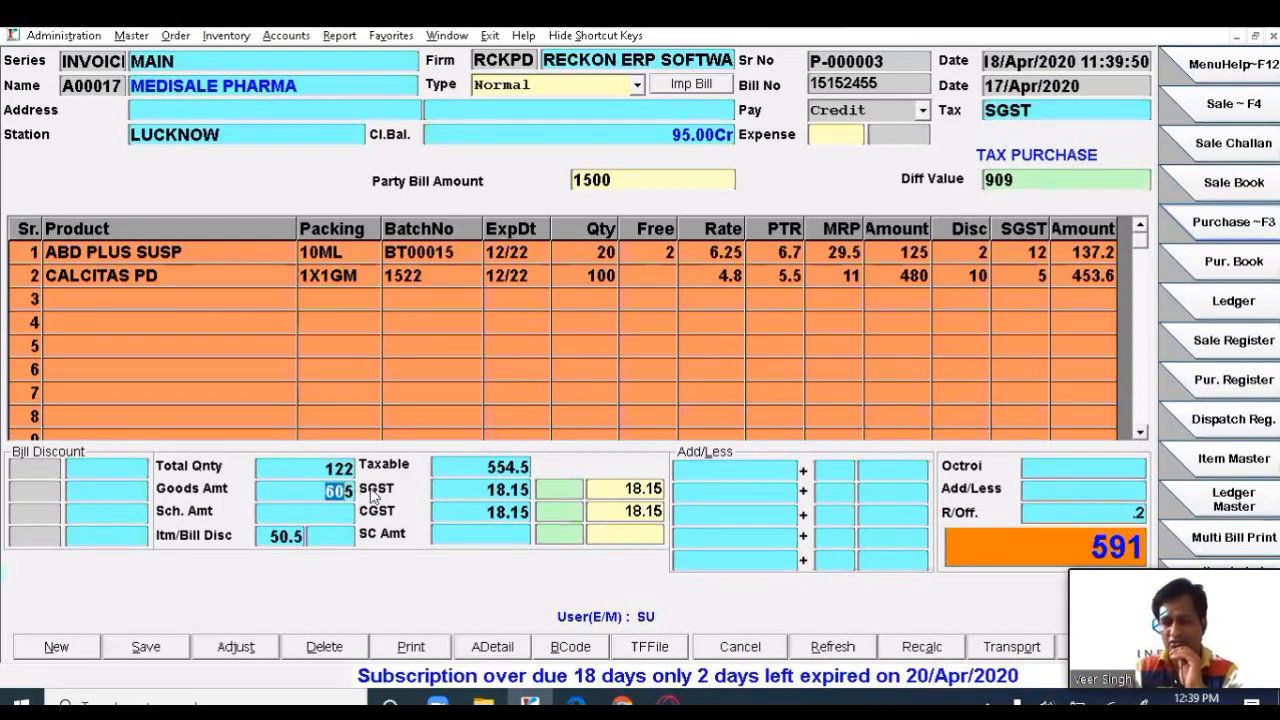
{"action": "left_click", "coordinate": [891, 280]}
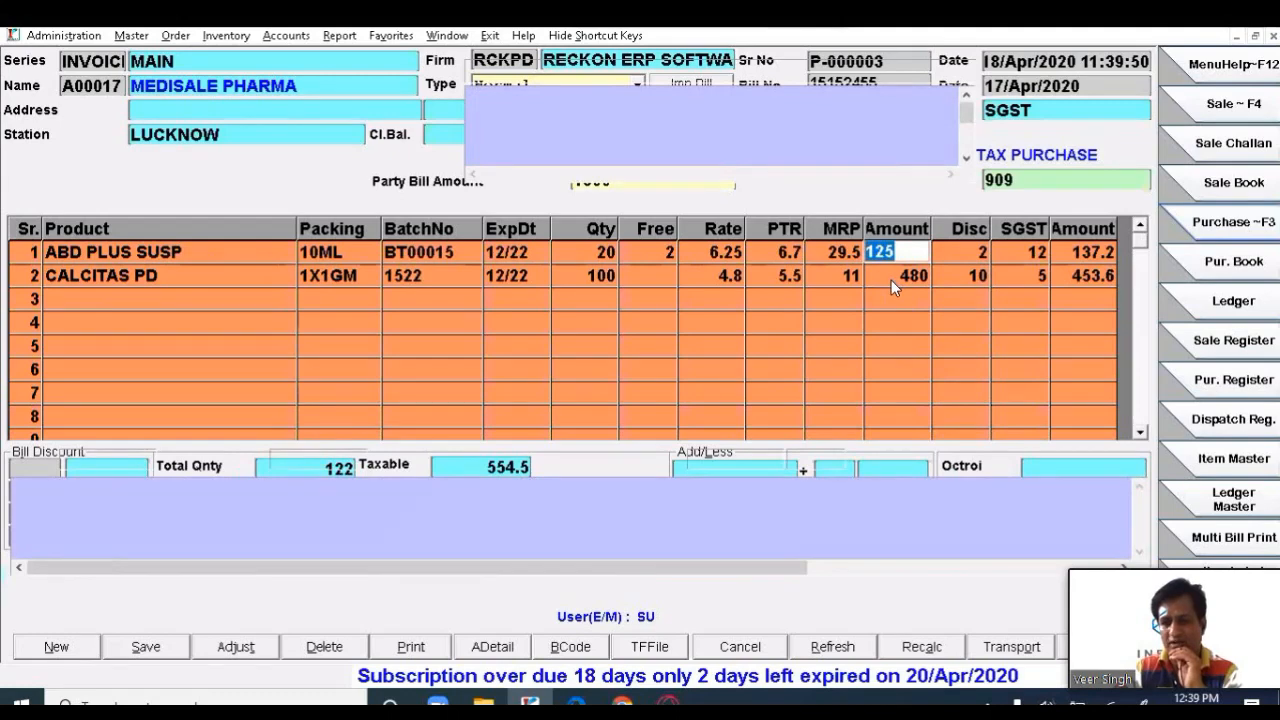
{"action": "left_click", "coordinate": [891, 281]}
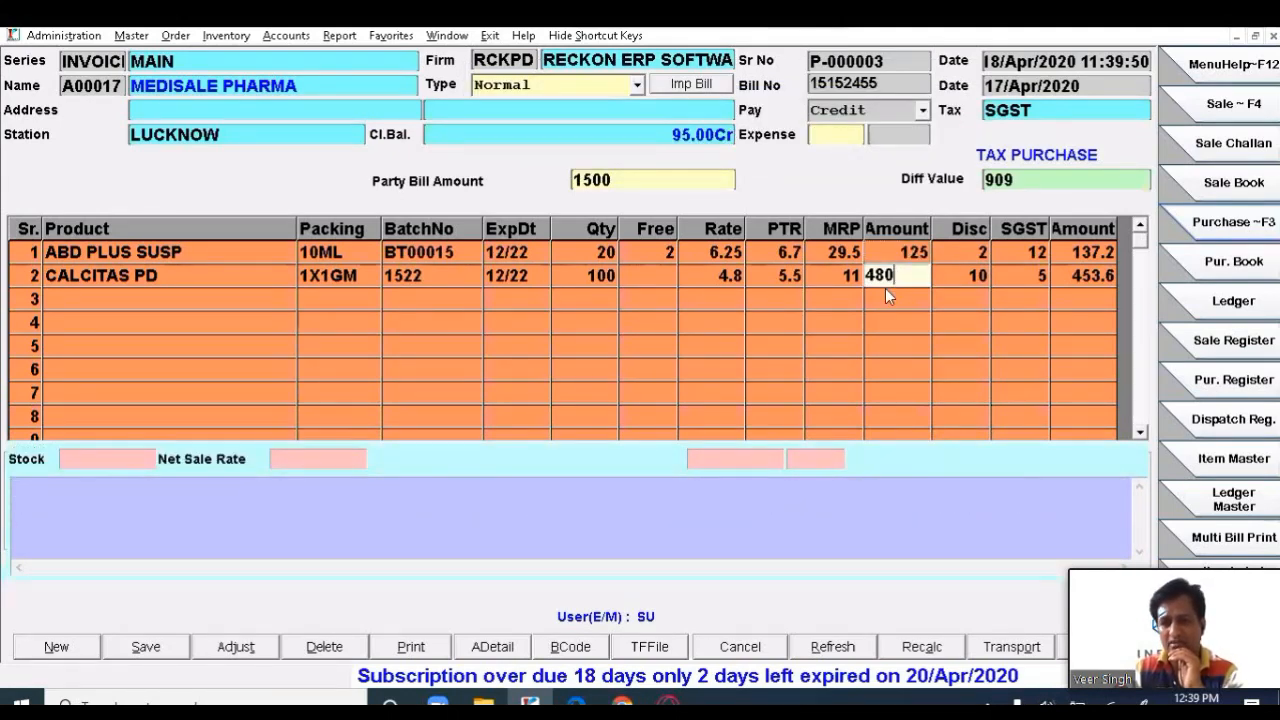
{"action": "key", "text": "Up"}
{"action": "left_click", "coordinate": [705, 251]}
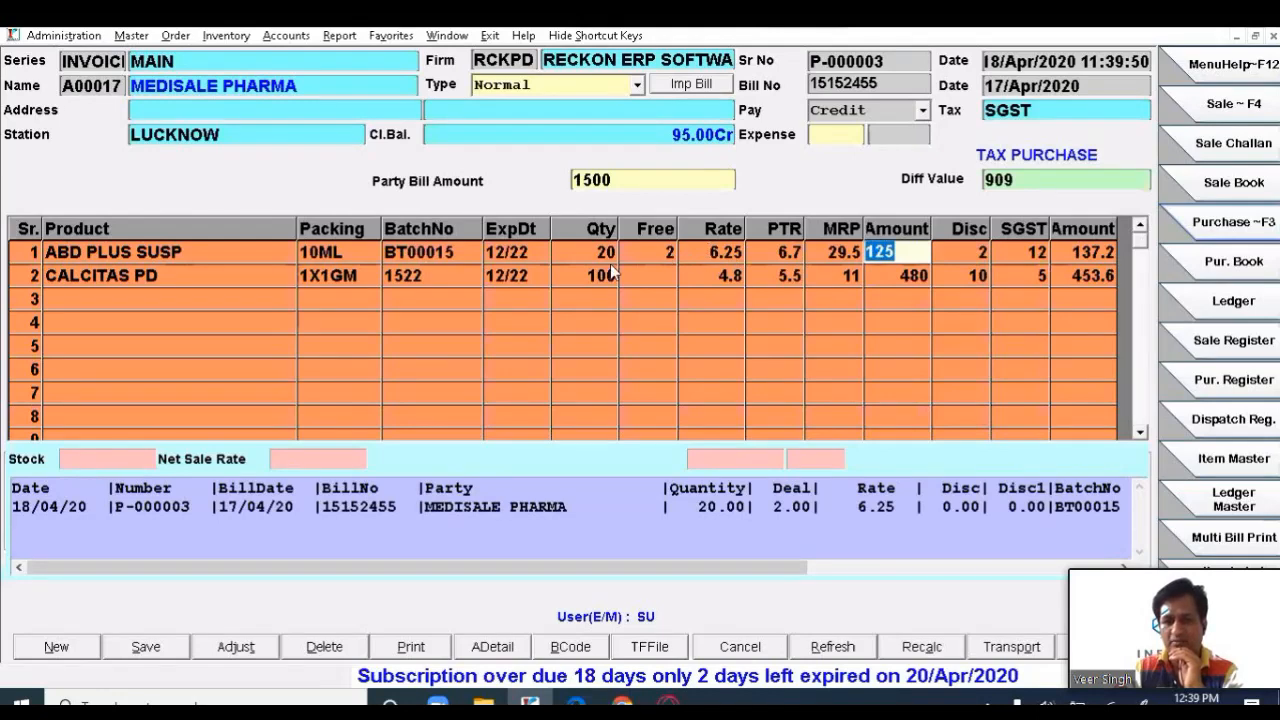
{"action": "key", "text": "Left"}
{"action": "key", "text": "Left"}
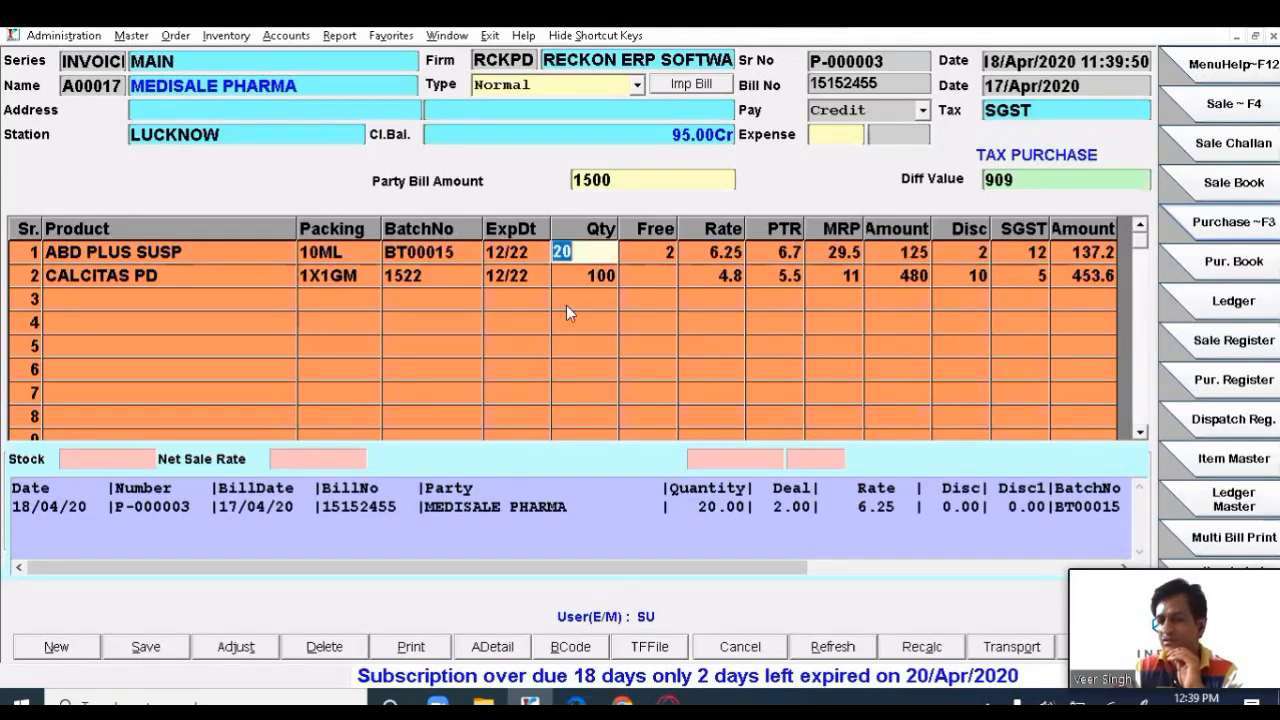
{"action": "left_click", "coordinate": [900, 252]}
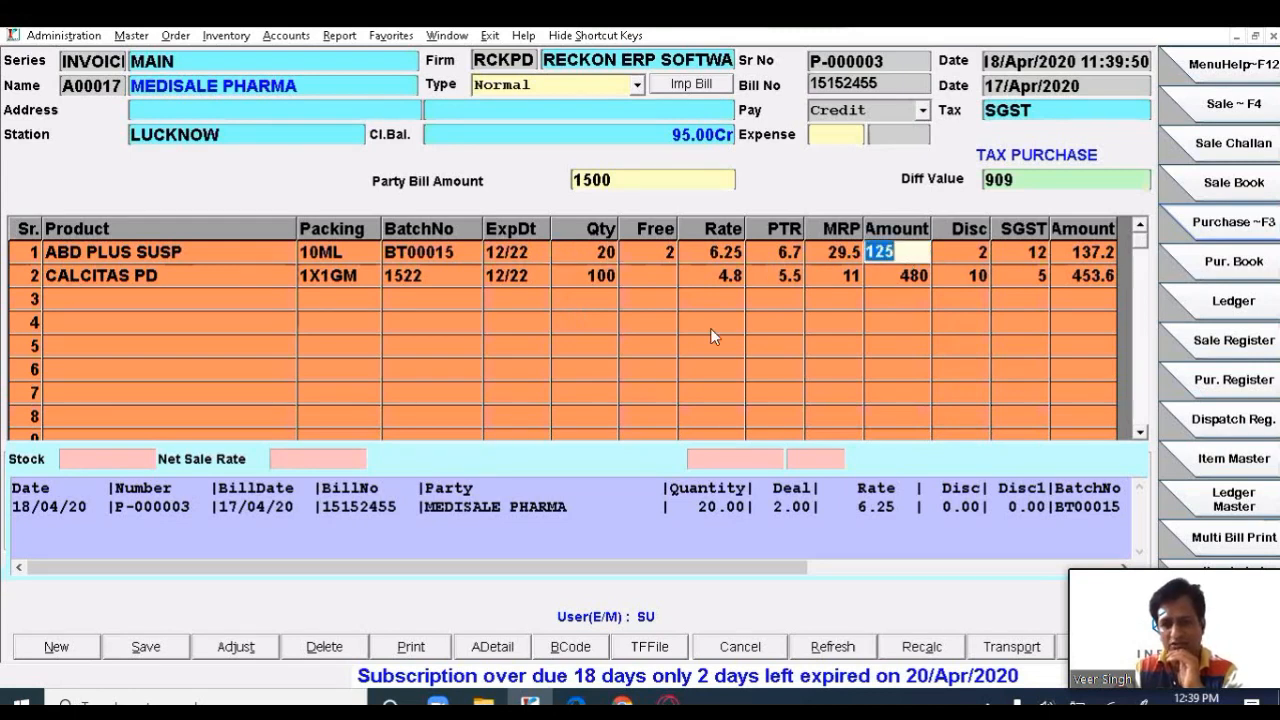
{"action": "key", "text": "Escape"}
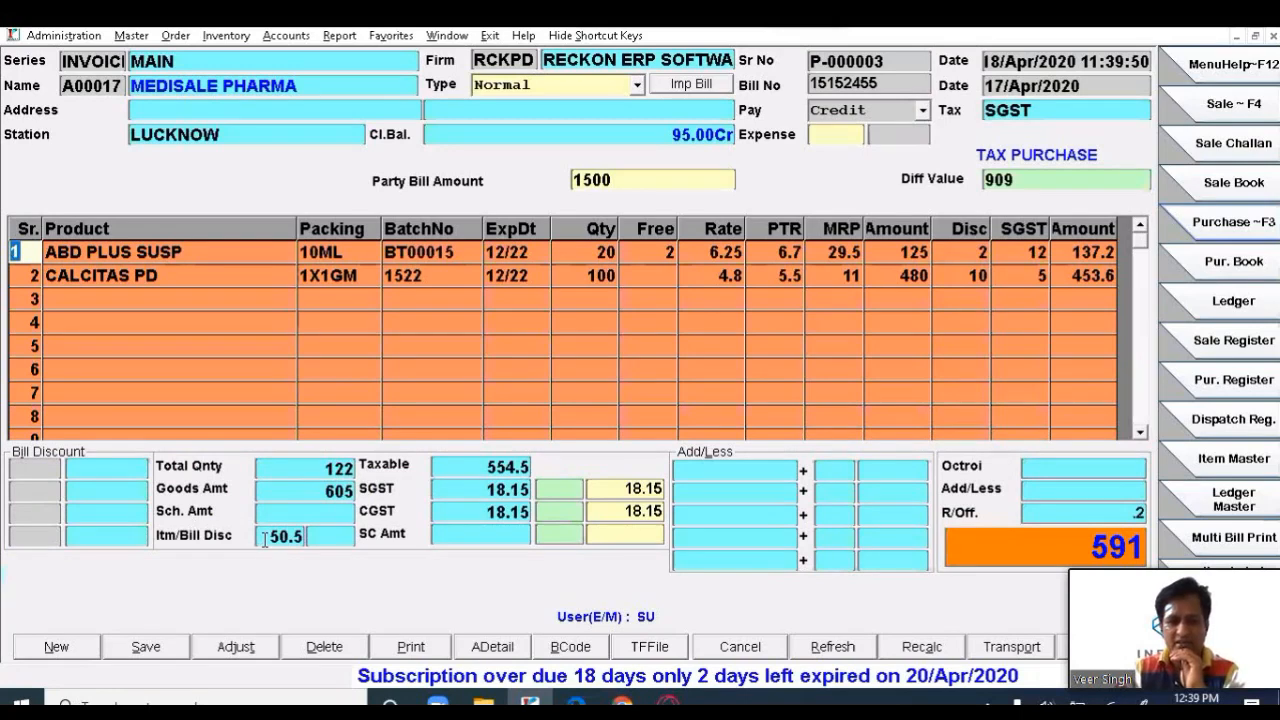
- Check the discount, taxable and SGST totals and GST class, then show ABD PLUS SUSP's cost and margins
{"action": "left_click", "coordinate": [321, 540]}
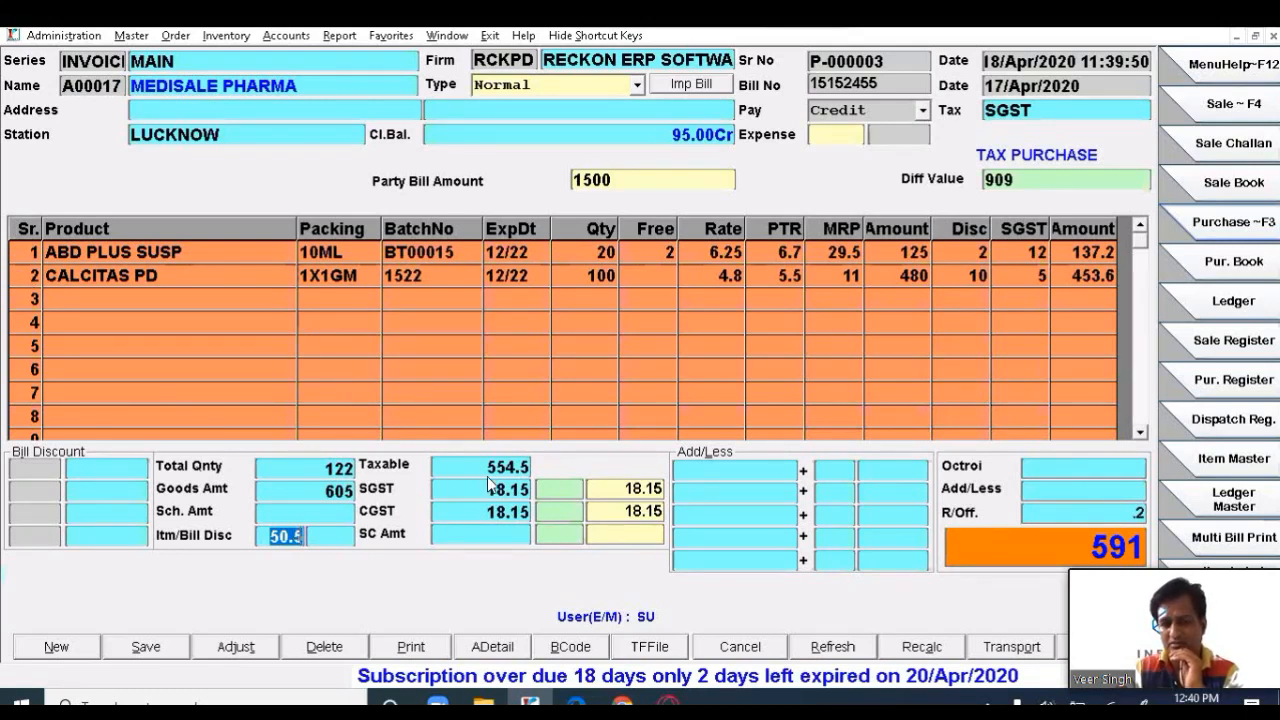
{"action": "key", "text": "Return"}
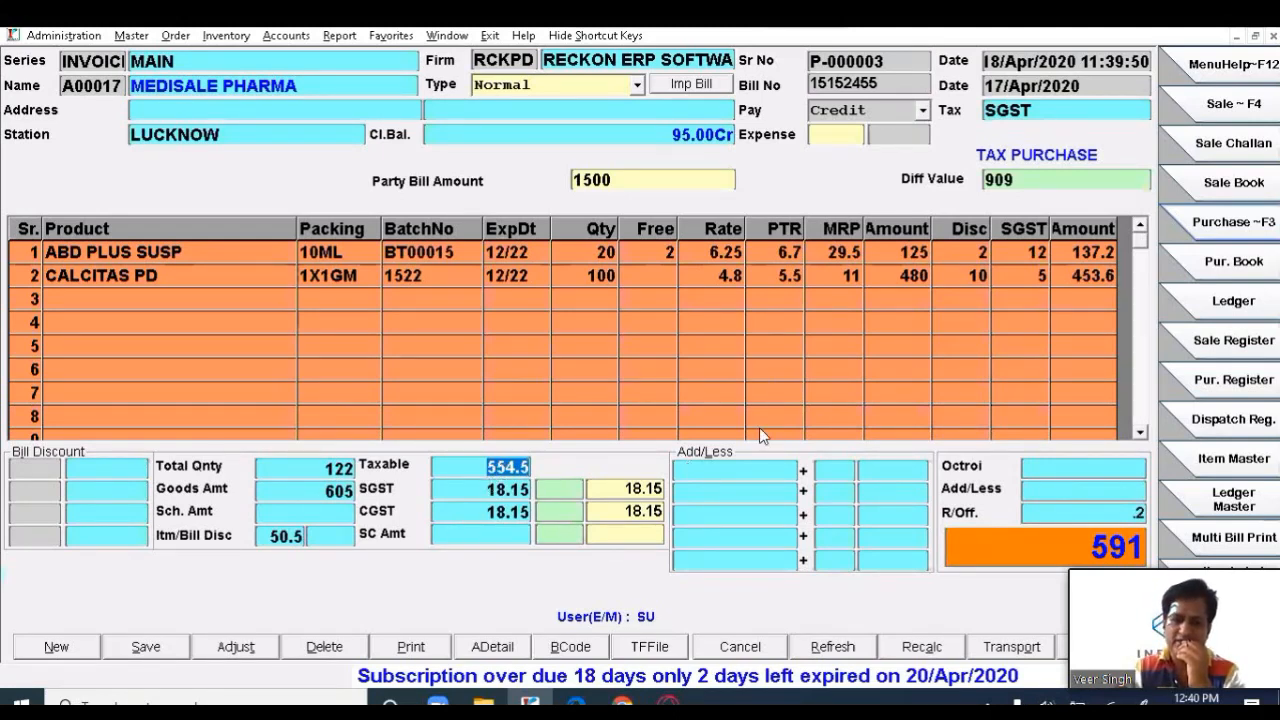
{"action": "key", "text": "Return"}
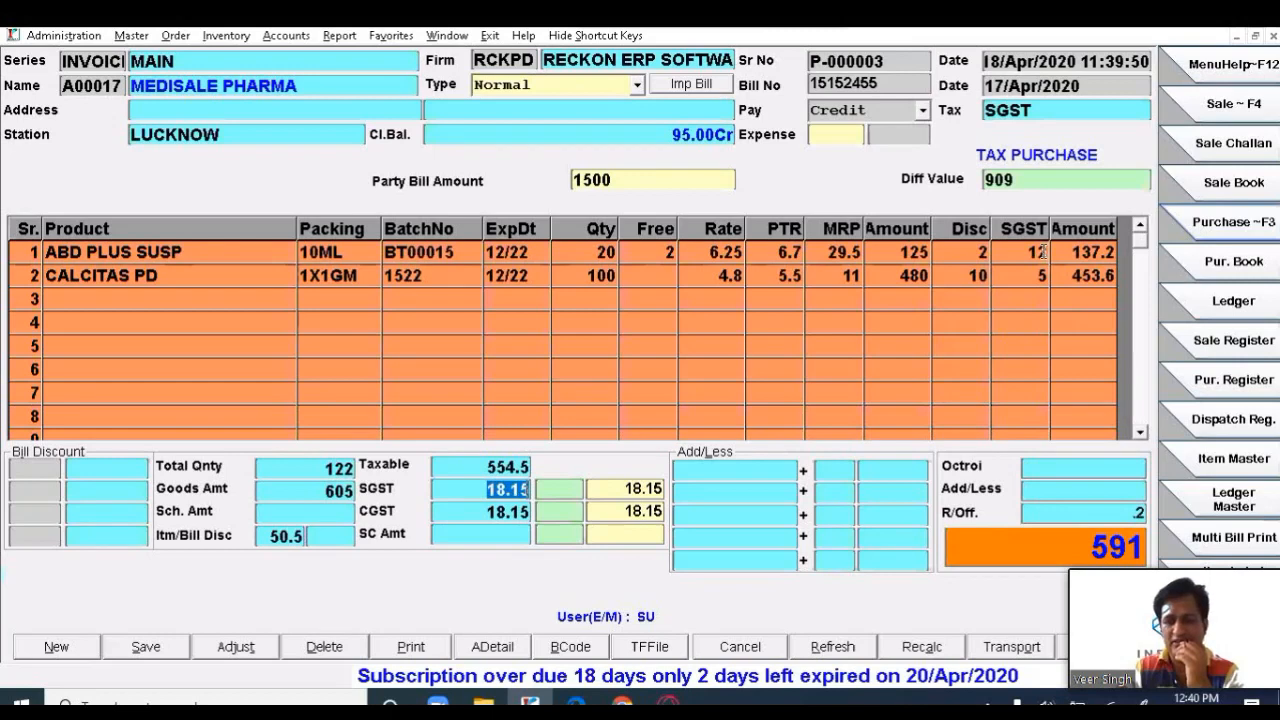
{"action": "left_click", "coordinate": [1044, 253]}
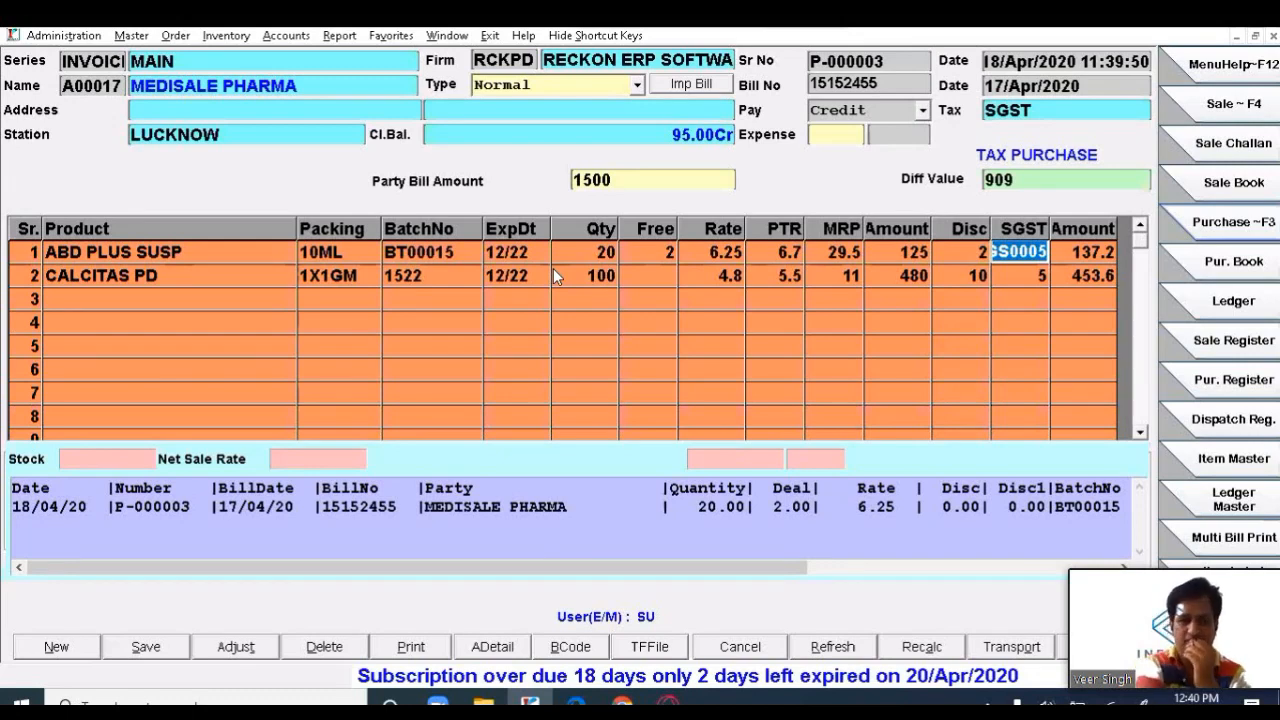
{"action": "key", "text": "Escape"}
{"action": "key", "text": "F1"}
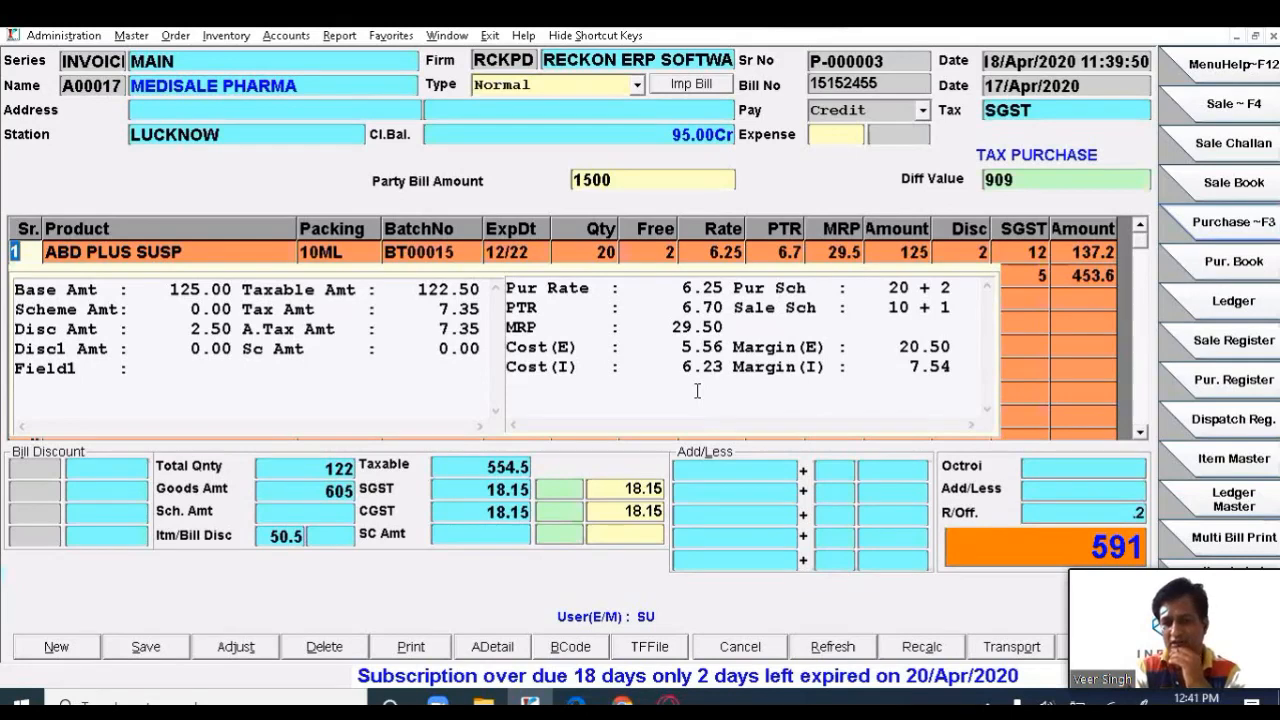
- Switch the detail panel back and forth between ABD PLUS SUSP and CALCITAS PD to compare costs and margins
{"action": "key", "text": "Down"}
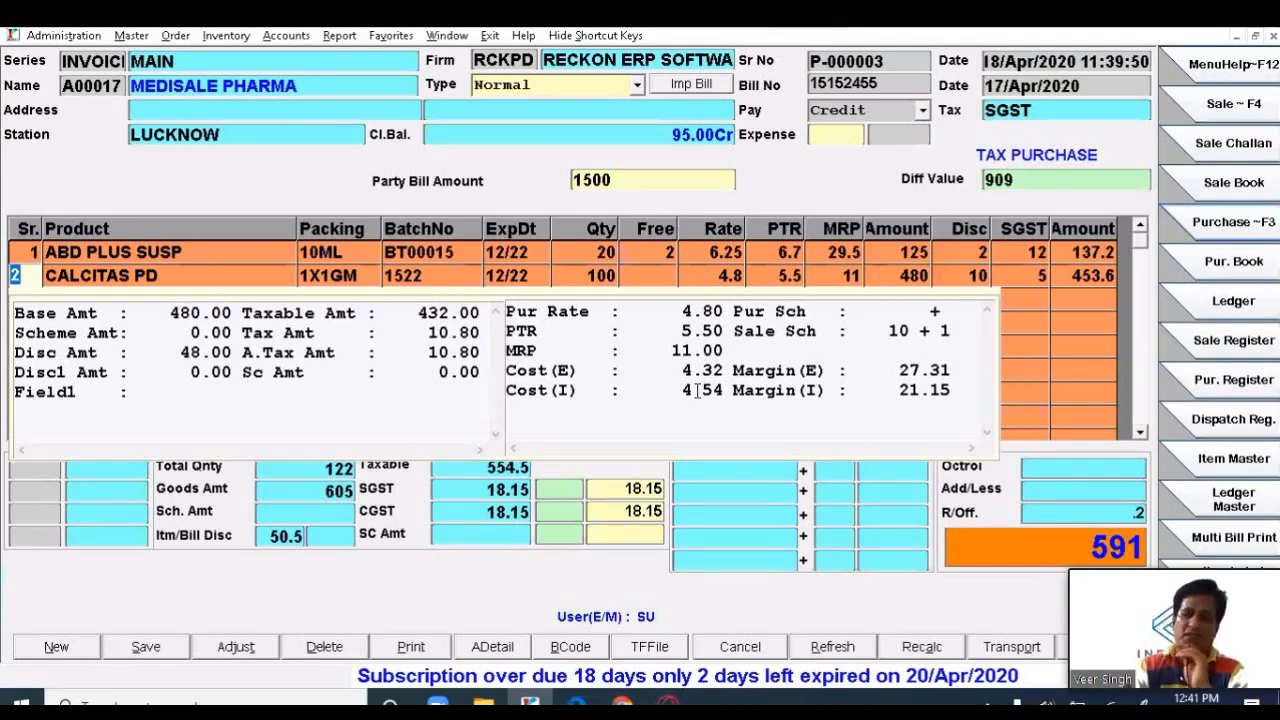
{"action": "key", "text": "Up"}
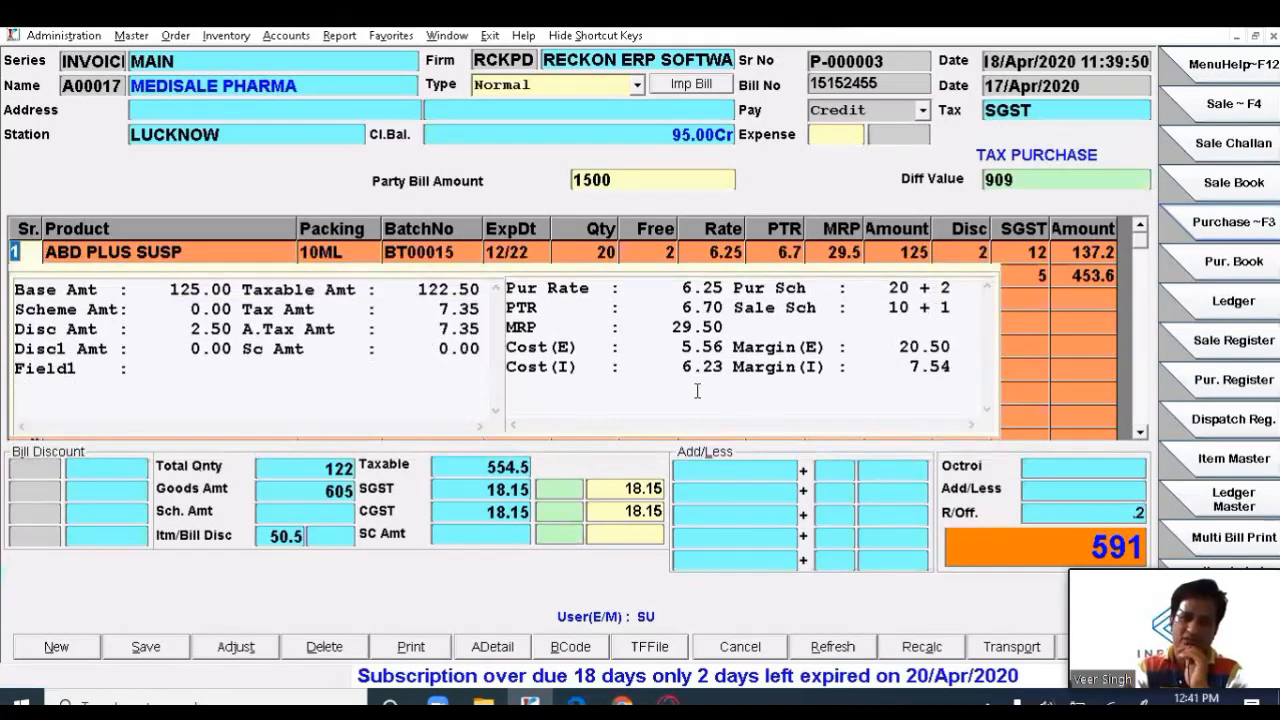
{"action": "key", "text": "Down"}
{"action": "key", "text": "Up"}
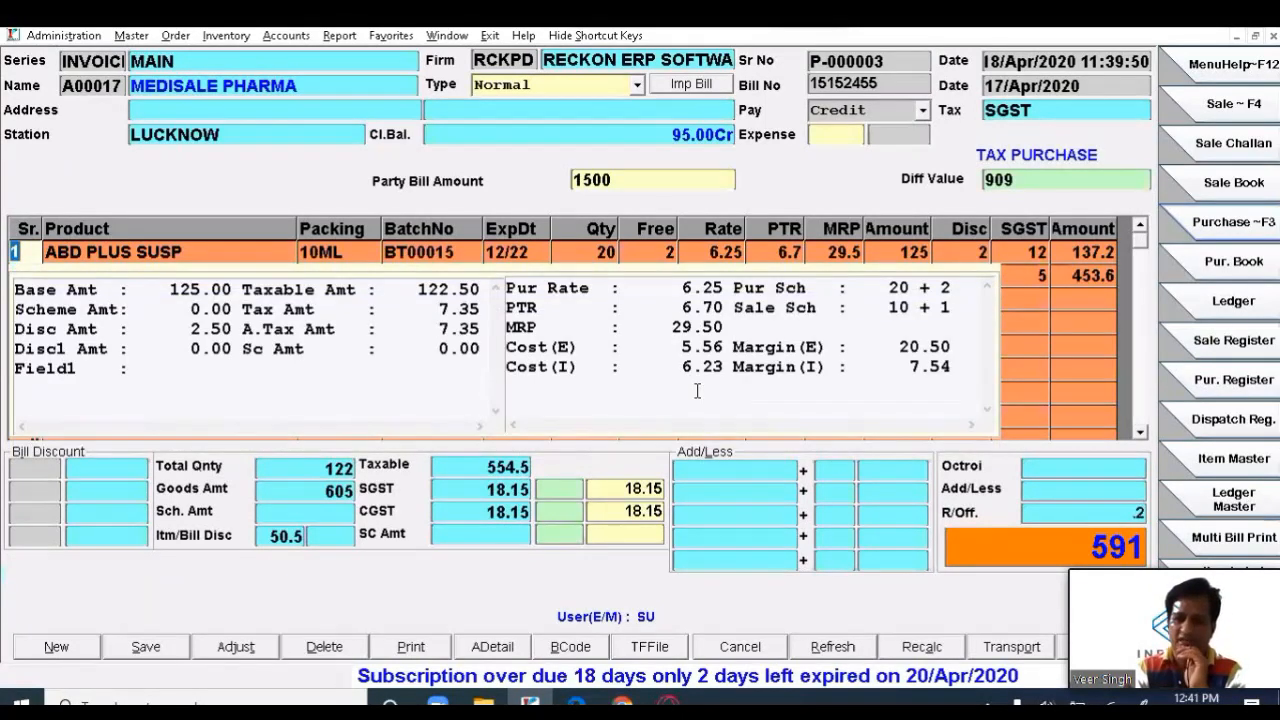
{"action": "key", "text": "Down"}
{"action": "key", "text": "Down"}
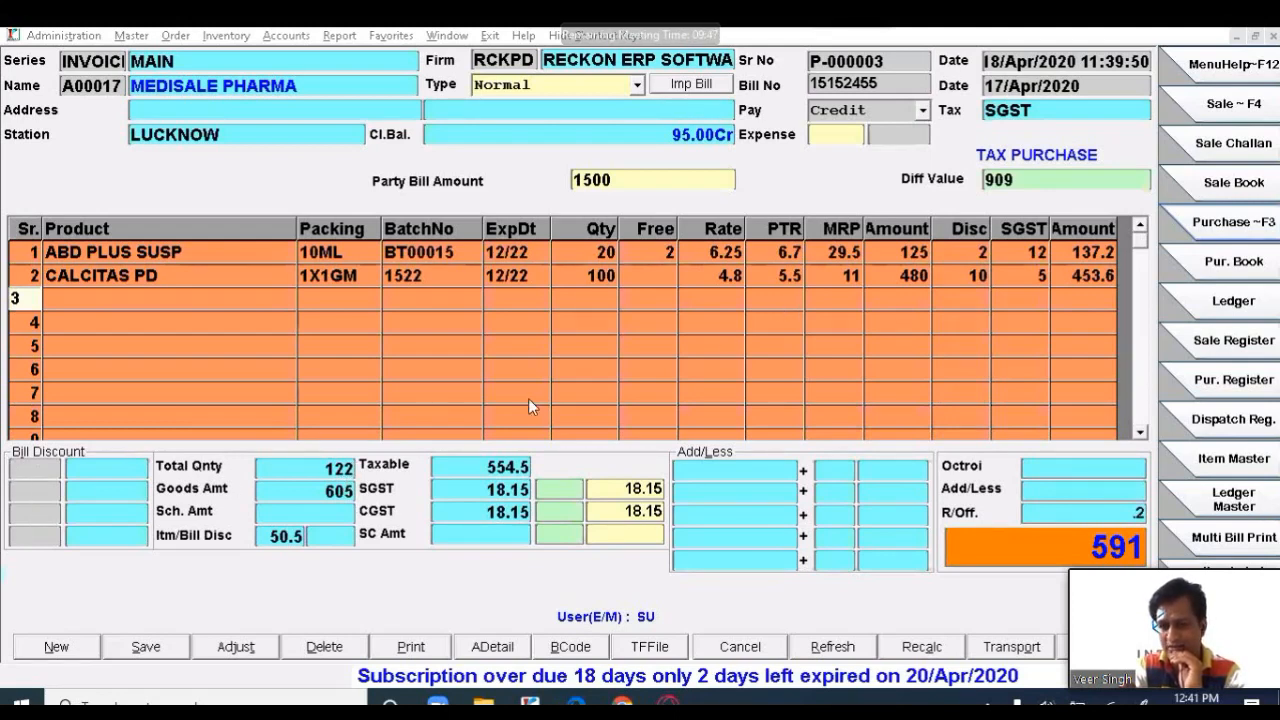
- Enter a bill discount of 5 in the first Bill Discount box of the purchase invoice
{"action": "left_click", "coordinate": [18, 466]}
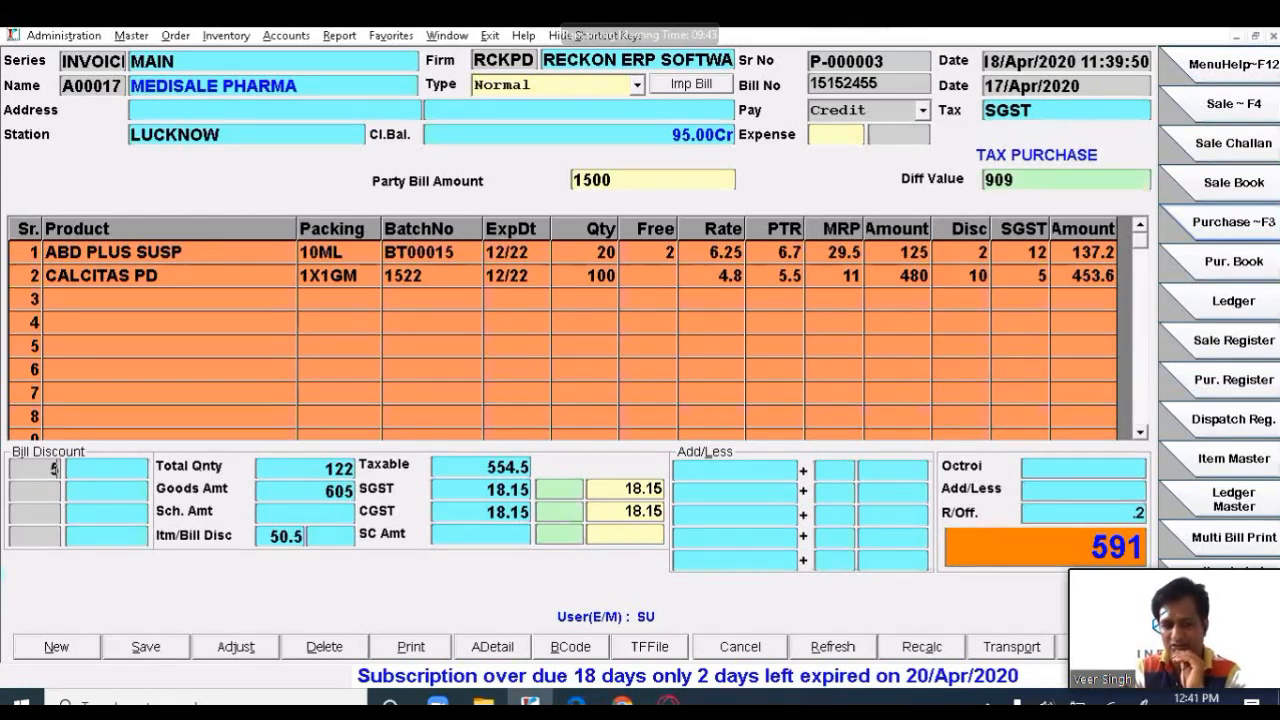
{"action": "type", "text": "5."}
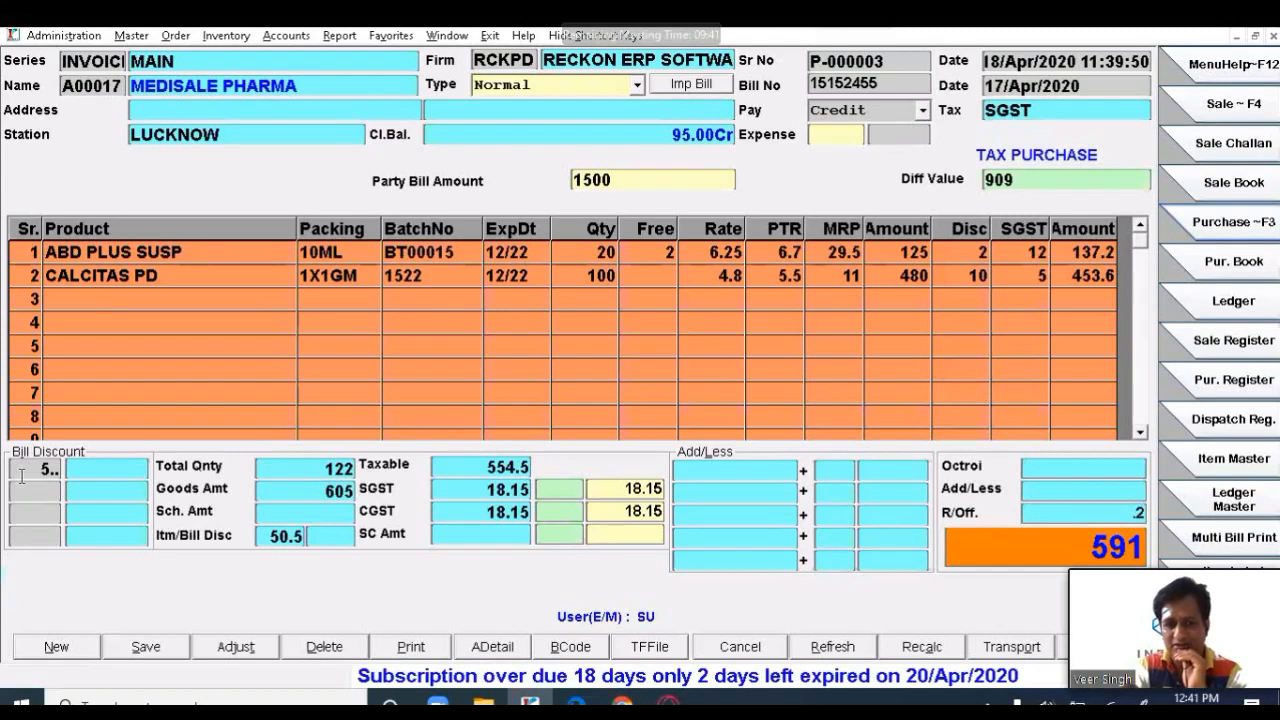
{"action": "key", "text": "BackSpace"}
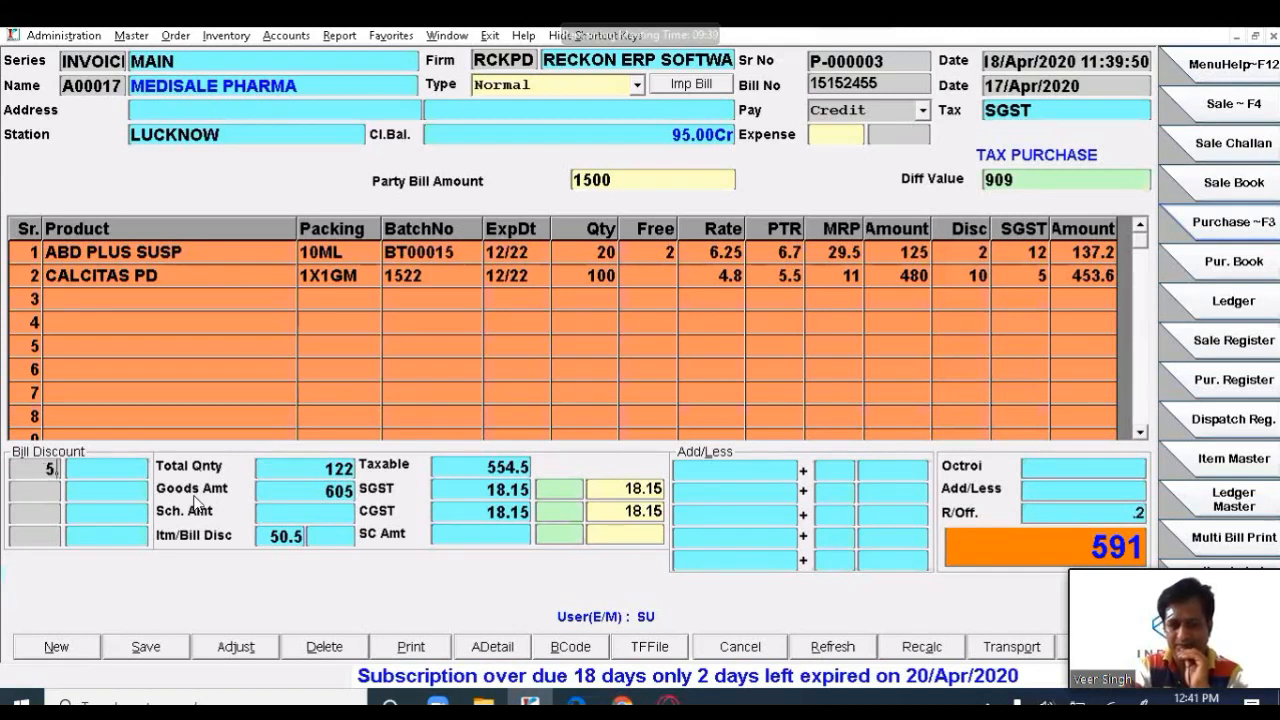
{"action": "key", "text": "Return"}
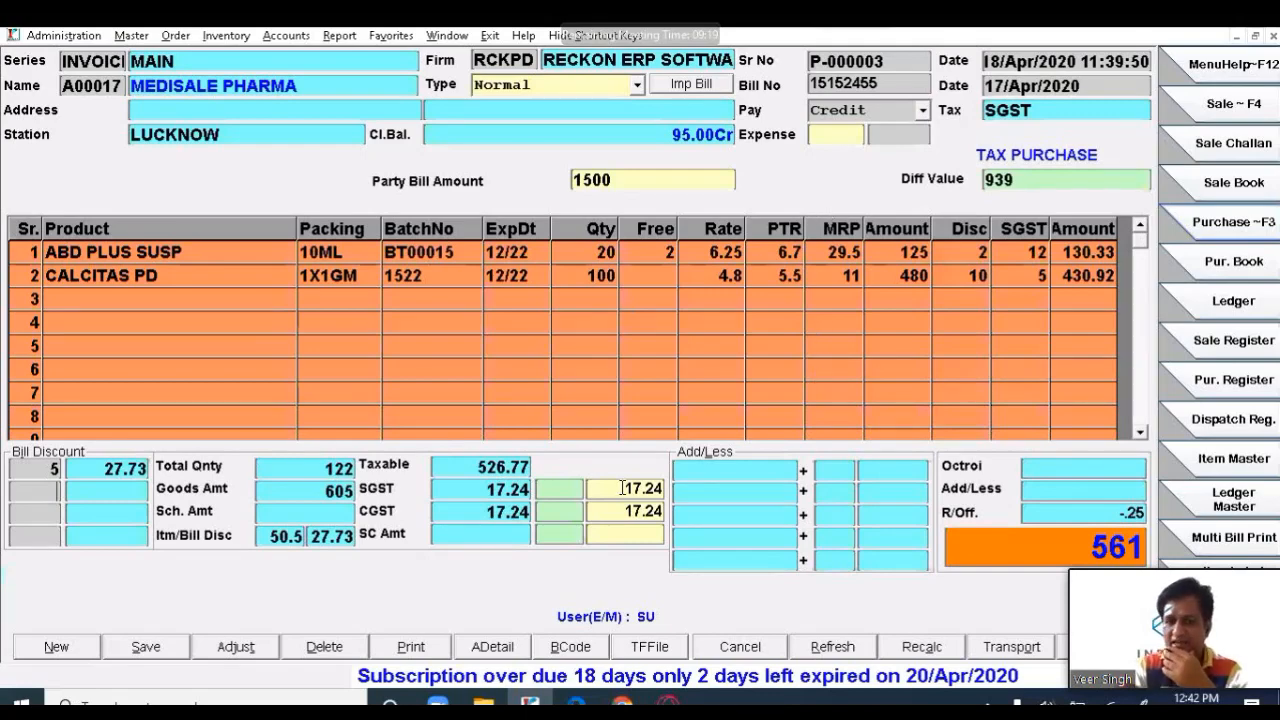
- Add a -100 Debit Note adjustment in Add/Less, bringing the total to 461, and save
{"action": "left_click", "coordinate": [760, 470]}
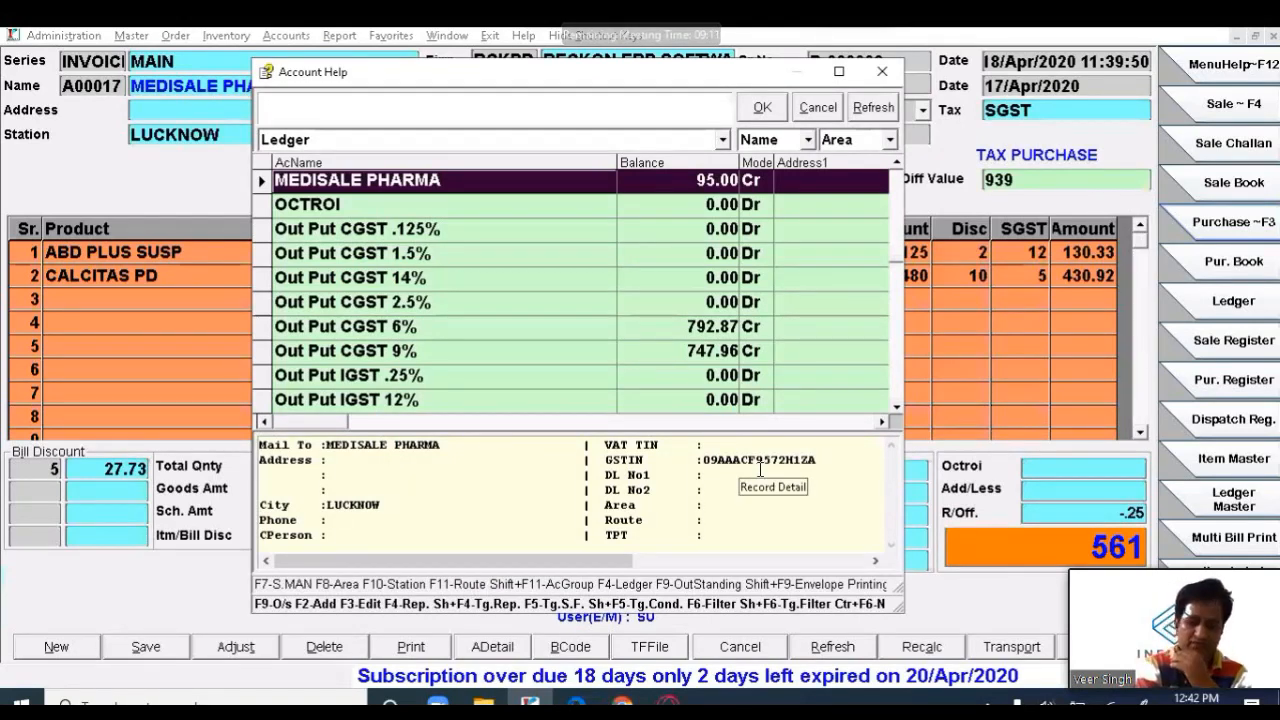
{"action": "type", "text": "cre"}
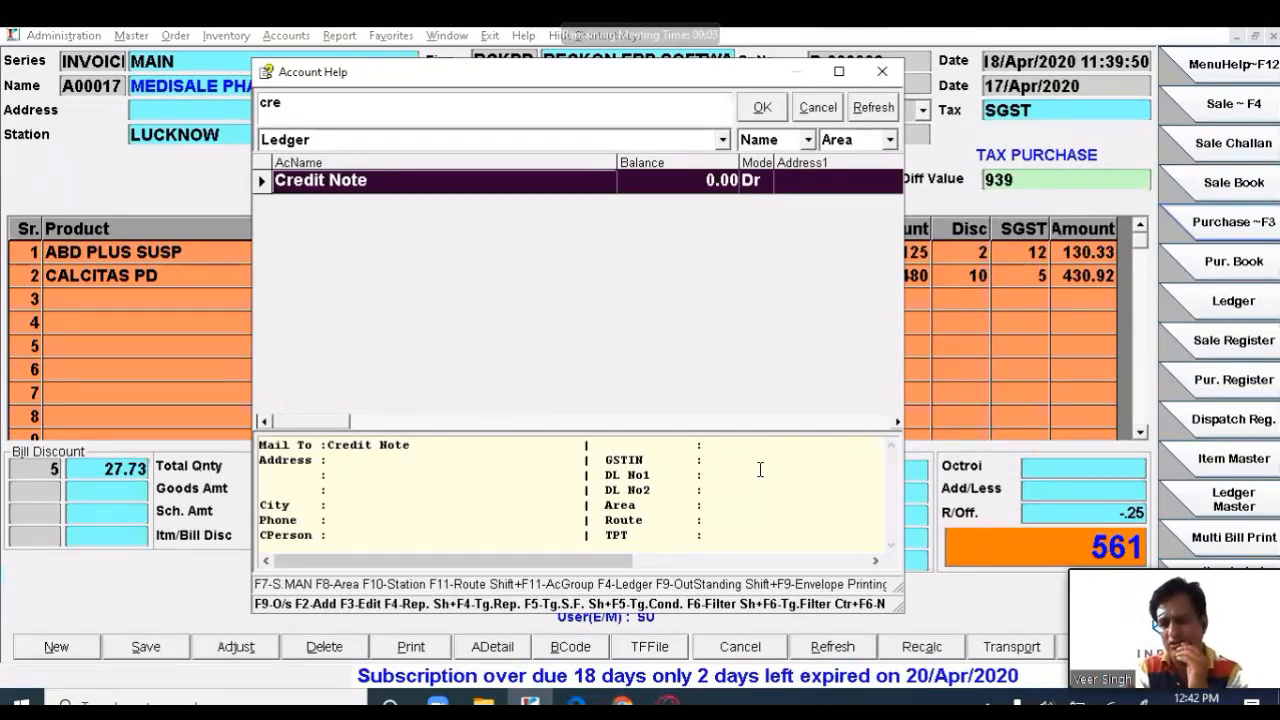
{"action": "key", "text": "Return"}
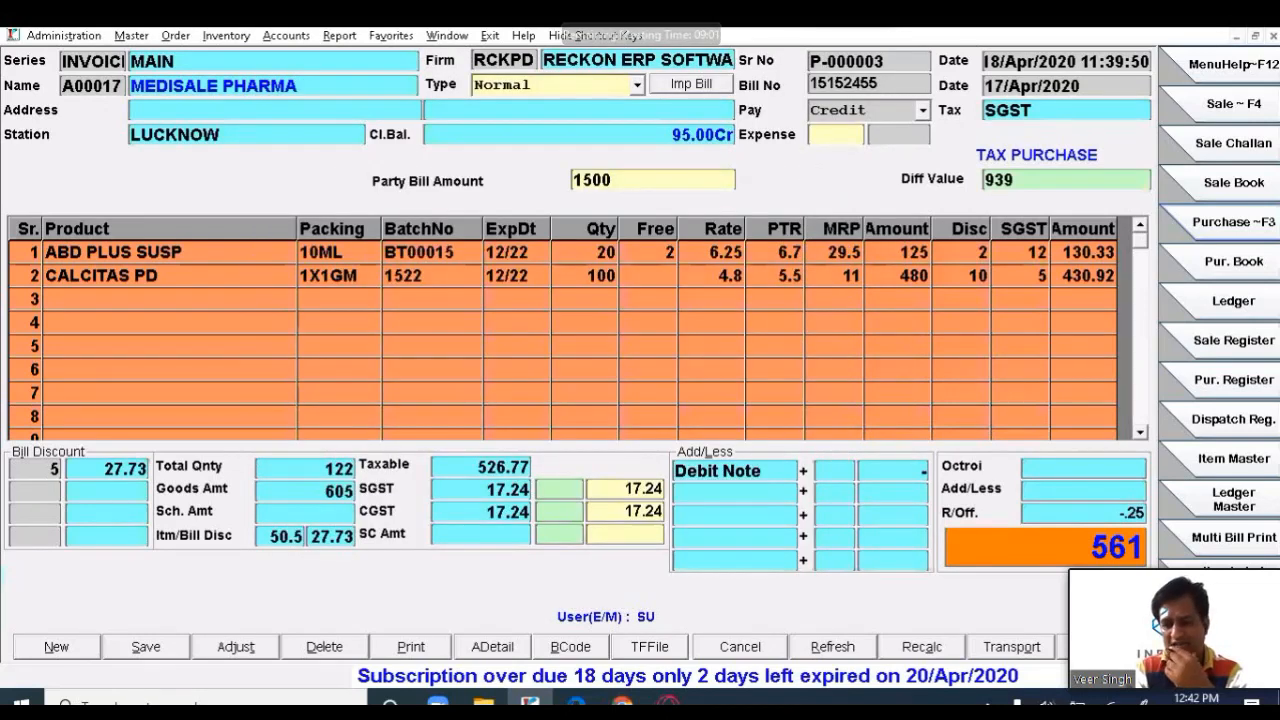
{"action": "type", "text": "100"}
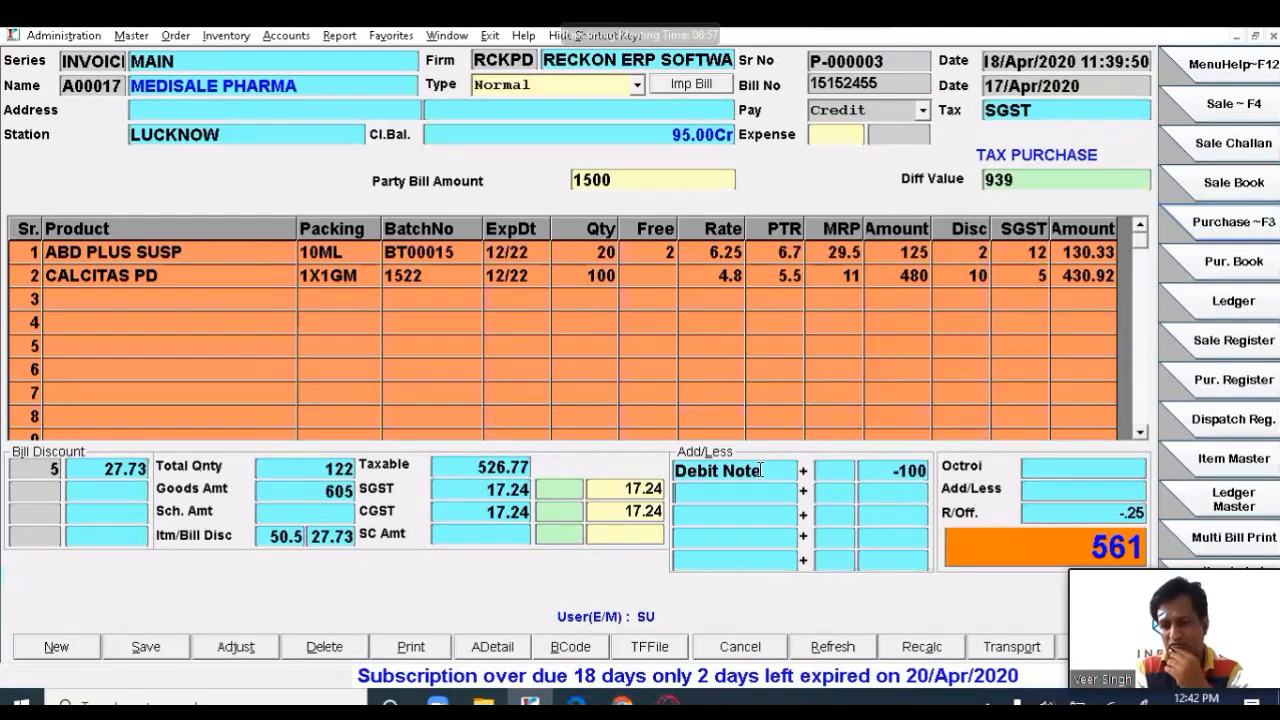
{"action": "key", "text": "Return"}
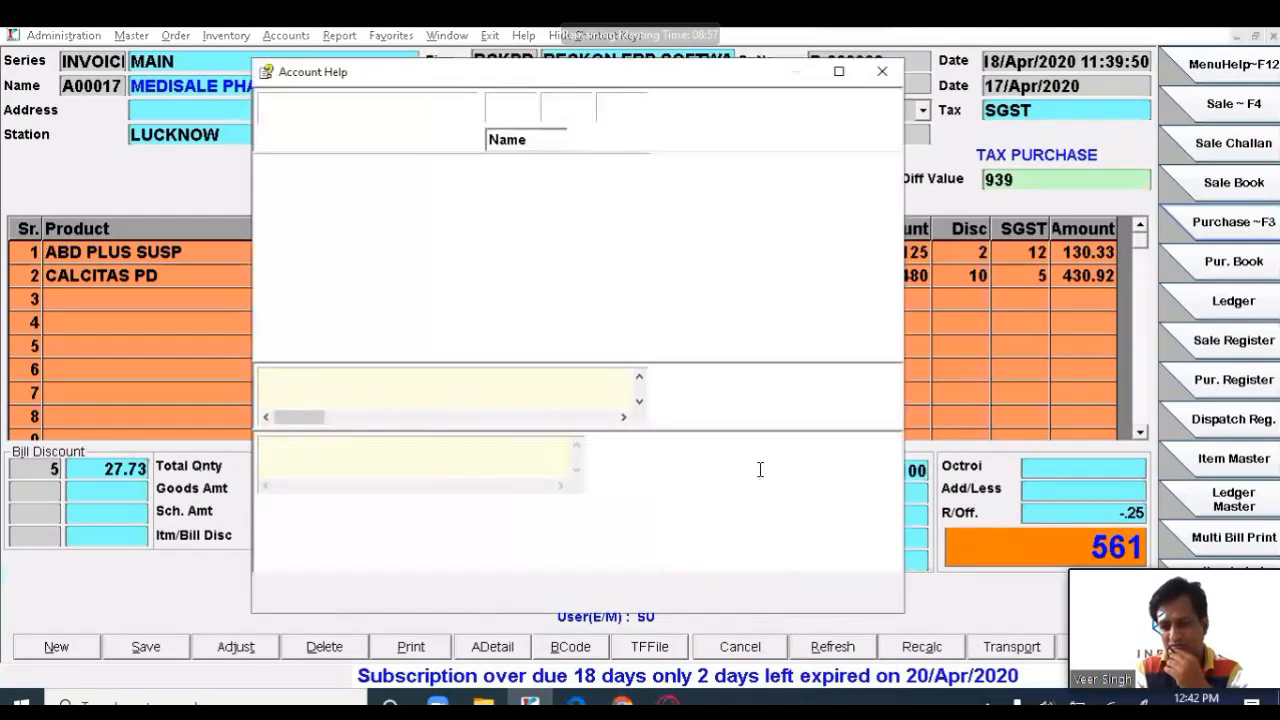
{"action": "key", "text": "Escape"}
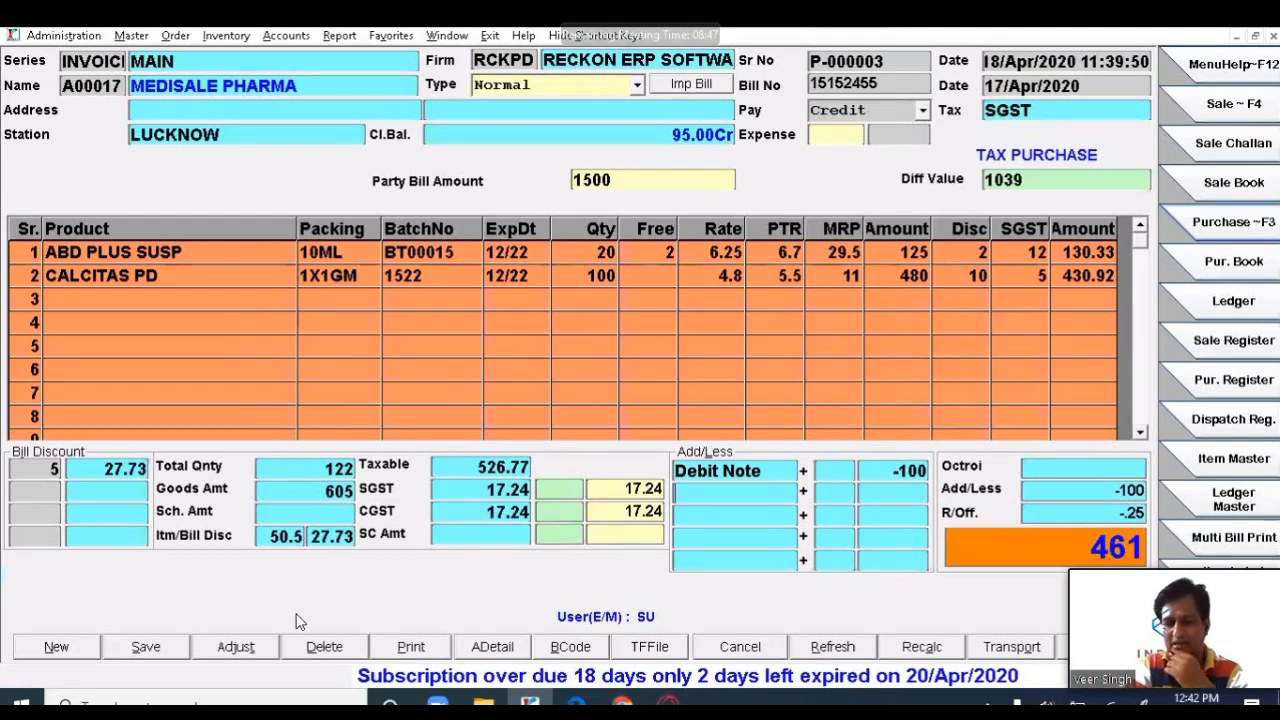
{"action": "left_click", "coordinate": [155, 656]}
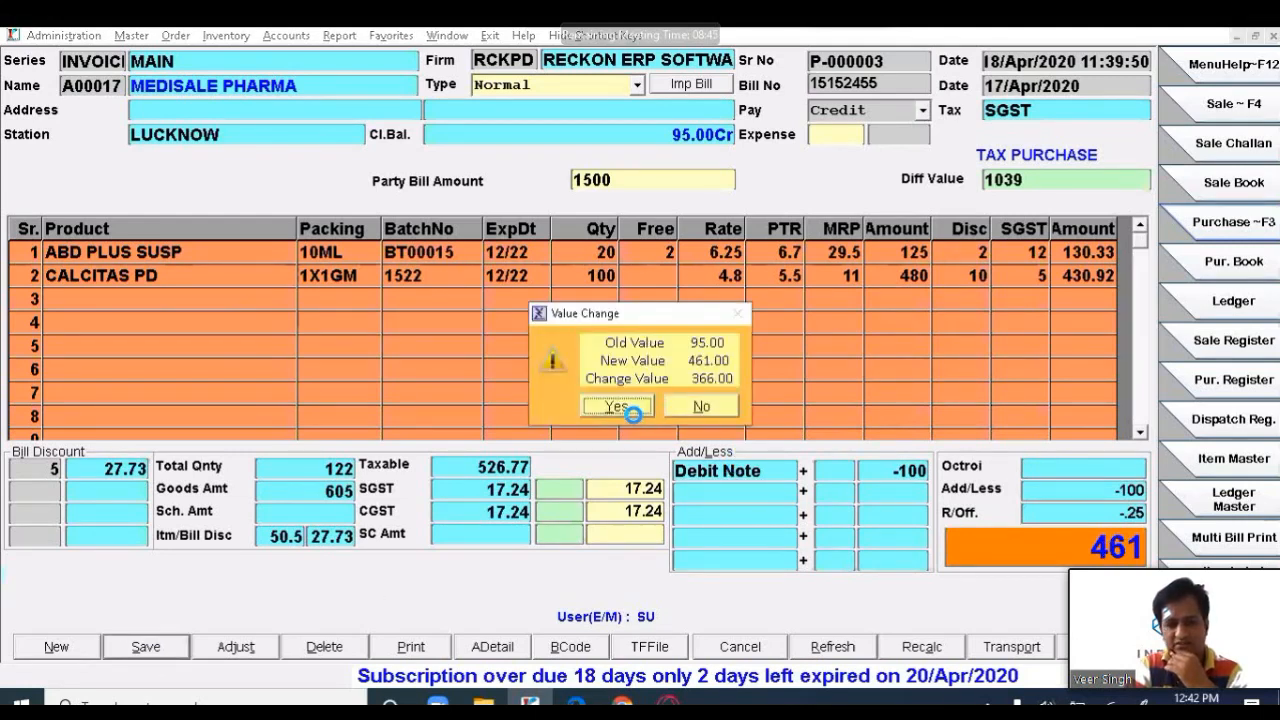
- Accept the party balance change from 95.00 to 461.00 and reopen the first item's product
{"action": "left_click", "coordinate": [622, 407]}
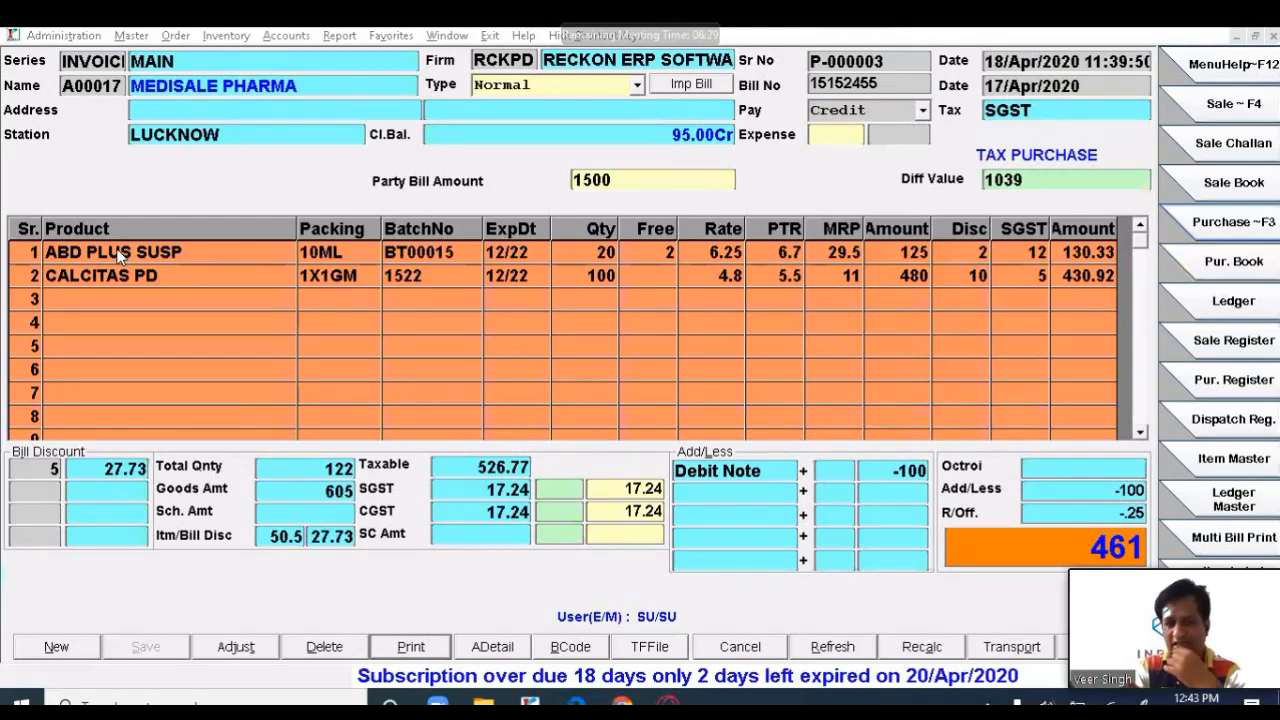
{"action": "left_click", "coordinate": [506, 466]}
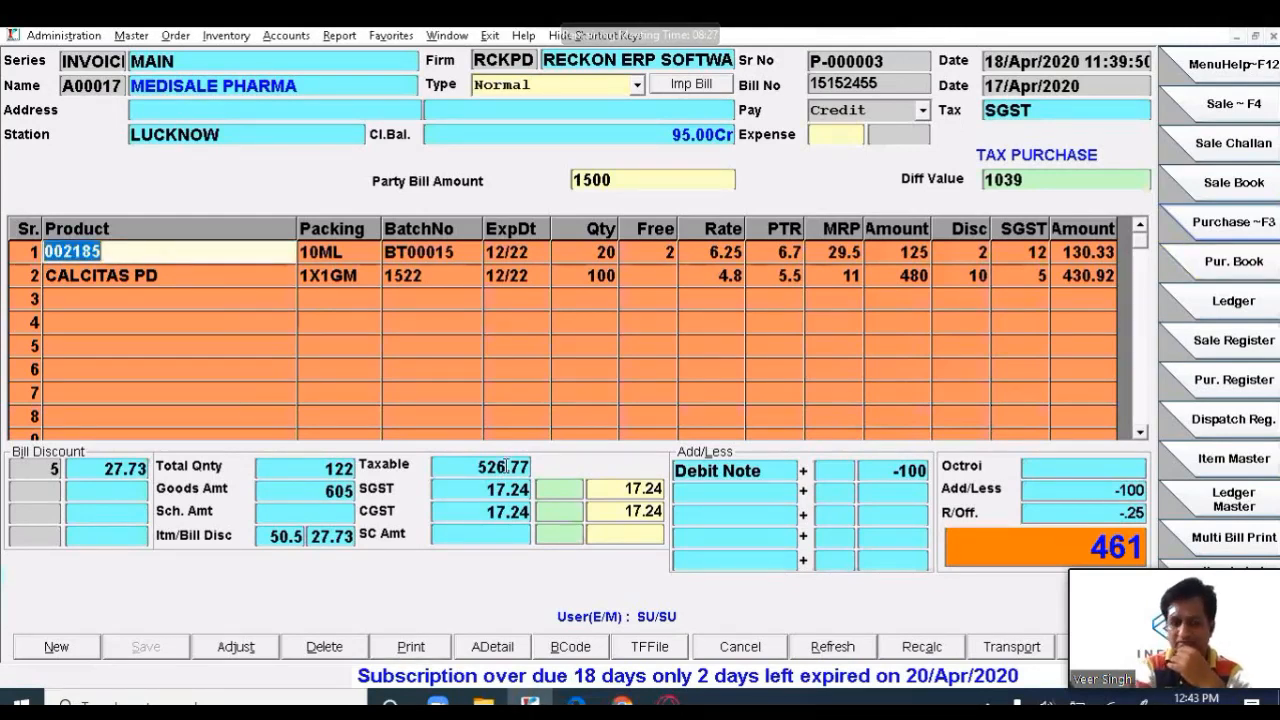
- Open Stock Ledger settings for ABD PLUS SUSP from Item Help with Shift+F9
{"action": "key", "text": "Return"}
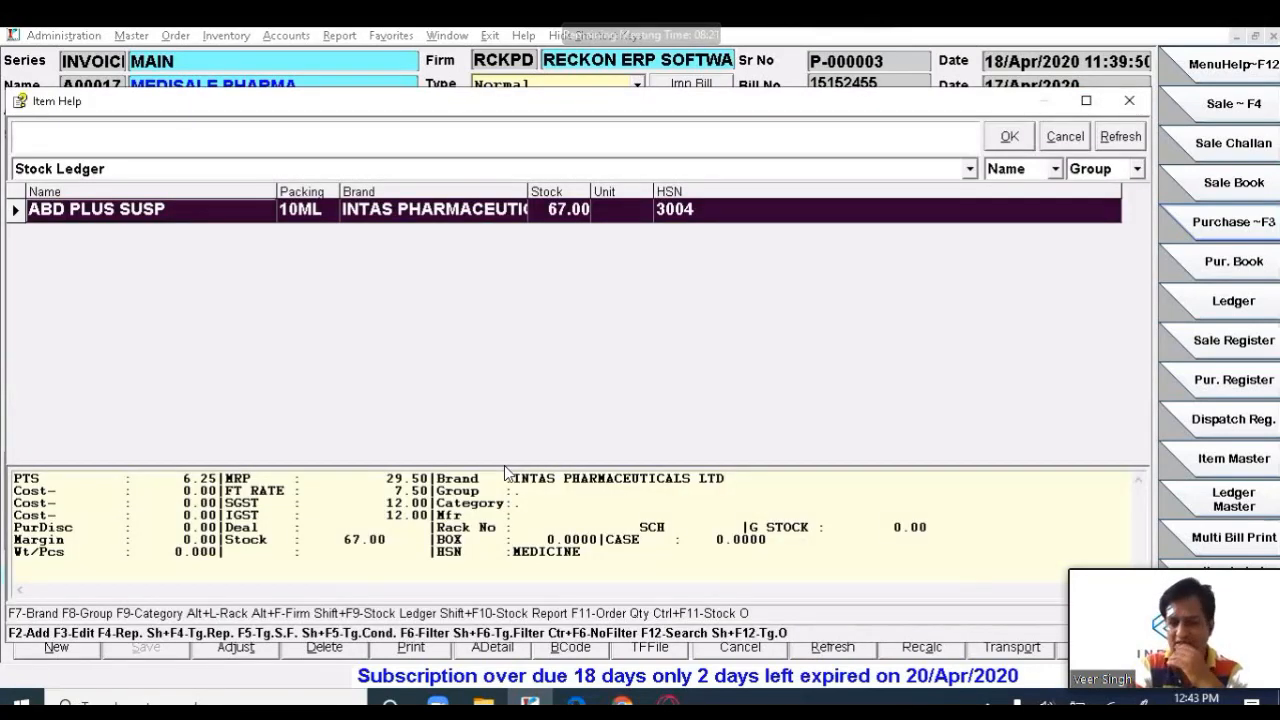
{"action": "key", "text": "shift+F9"}
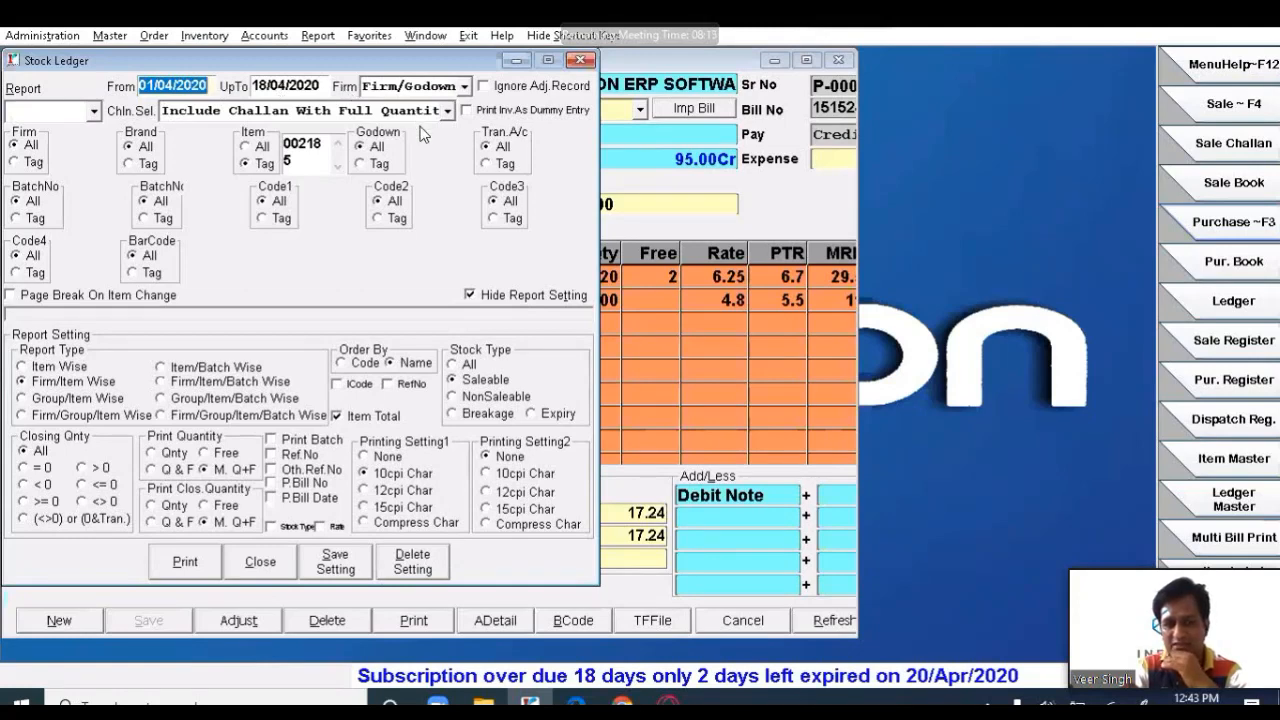
- Generate the saleable stock ledger for ABD PLUS SUSP 10ML and check the opening balance of 50
{"action": "left_click", "coordinate": [199, 562]}
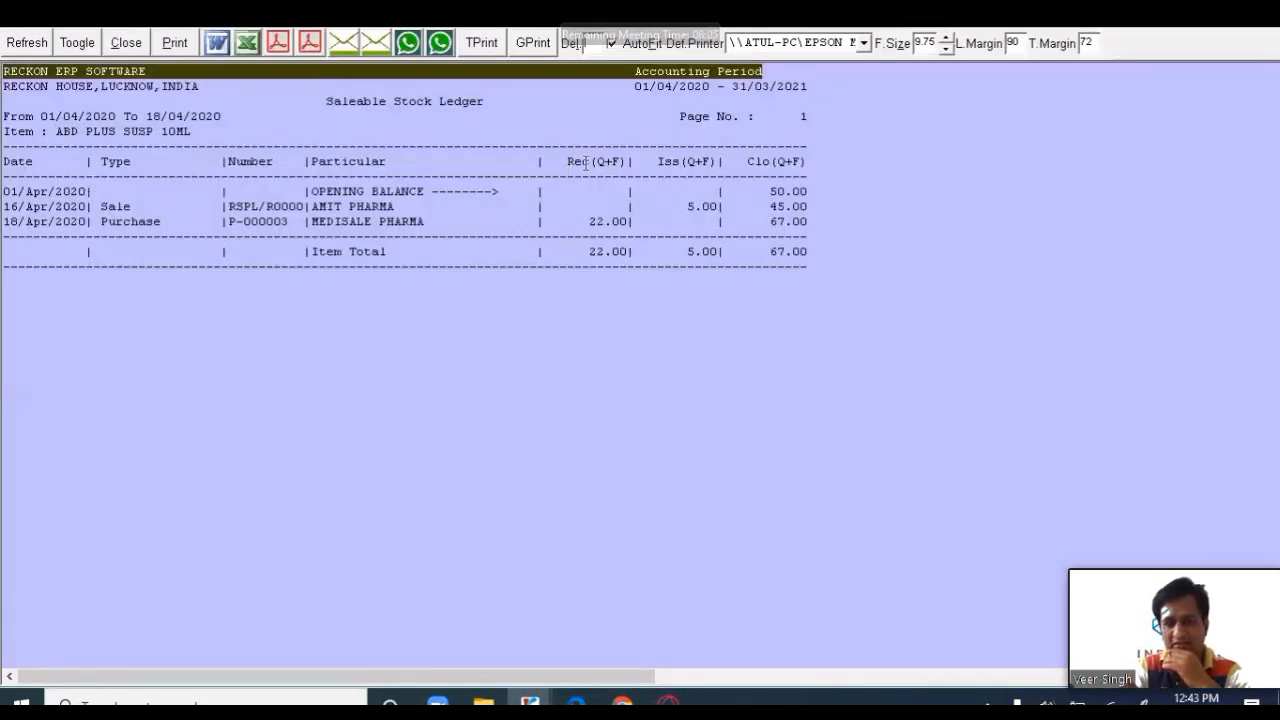
{"action": "left_click_drag", "start_coordinate": [568, 166], "coordinate": [620, 166]}
{"action": "left_click", "coordinate": [657, 175]}
{"action": "left_click_drag", "start_coordinate": [698, 172], "coordinate": [787, 192]}
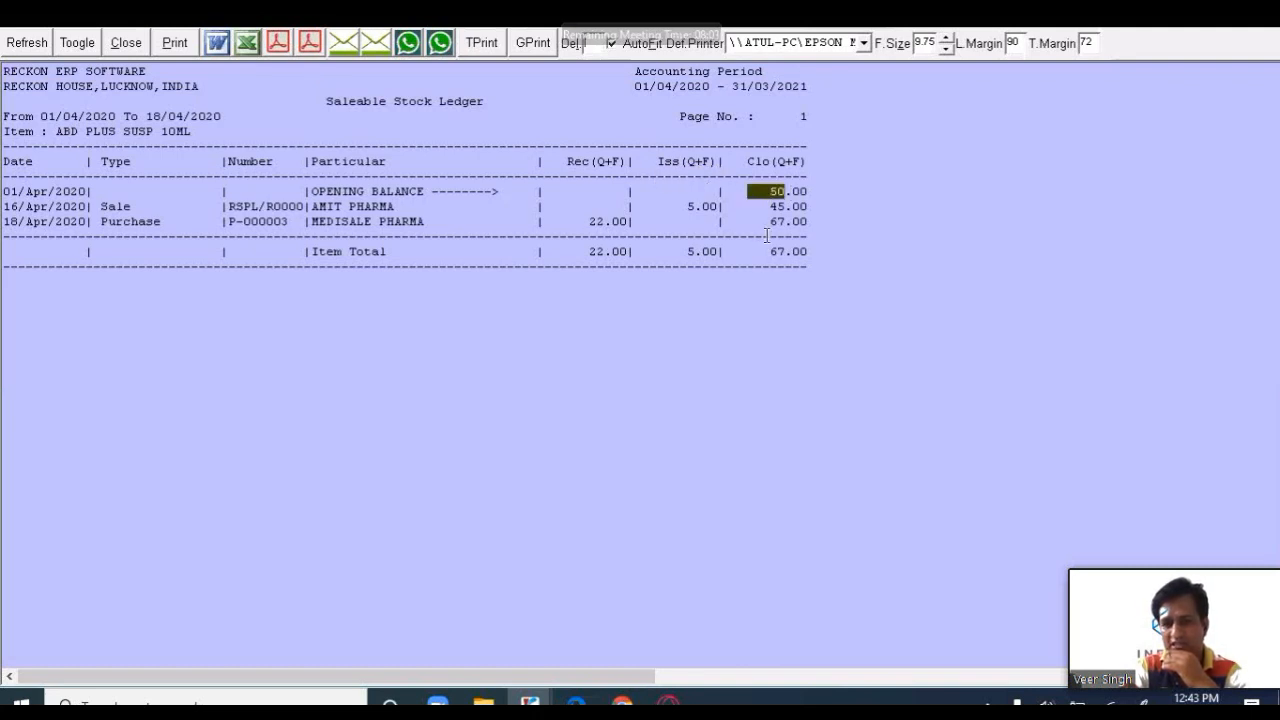
{"action": "left_click", "coordinate": [48, 131]}
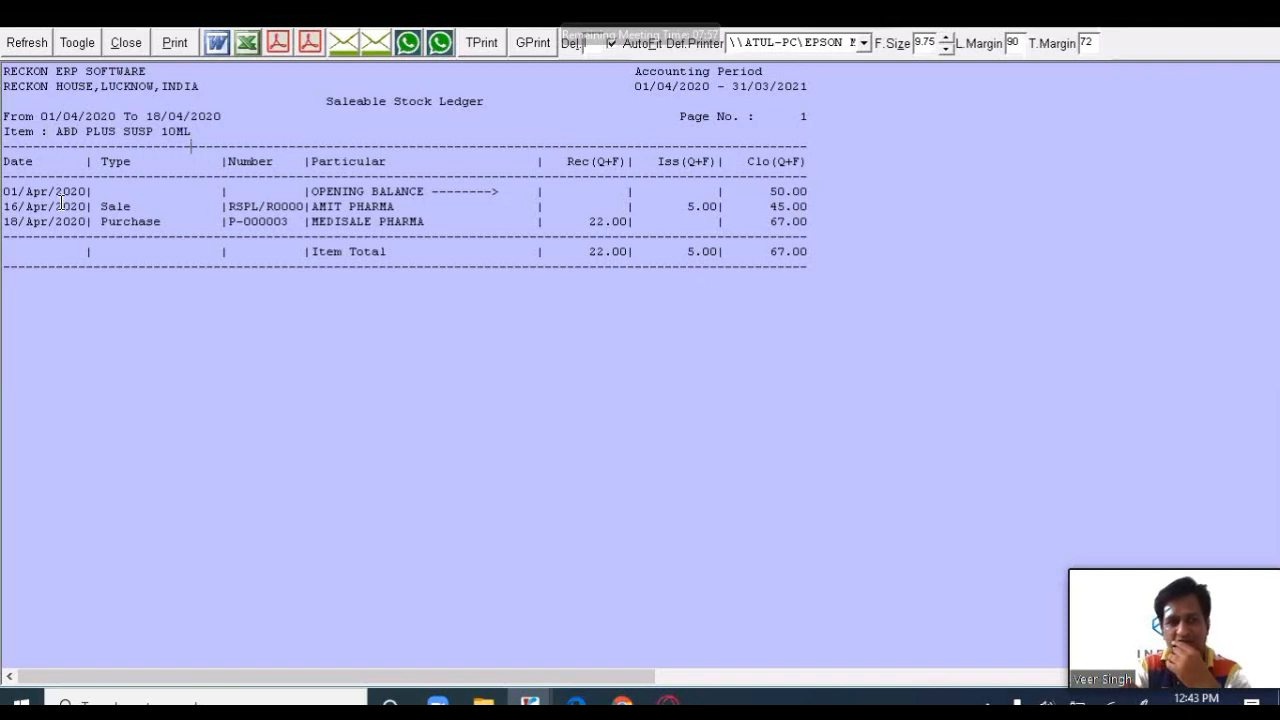
- Trace the 16/Apr sale to 45 and the 22-unit MEDISALE PHARMA purchase to closing stock 67
{"action": "left_click_drag", "start_coordinate": [10, 207], "coordinate": [416, 207]}
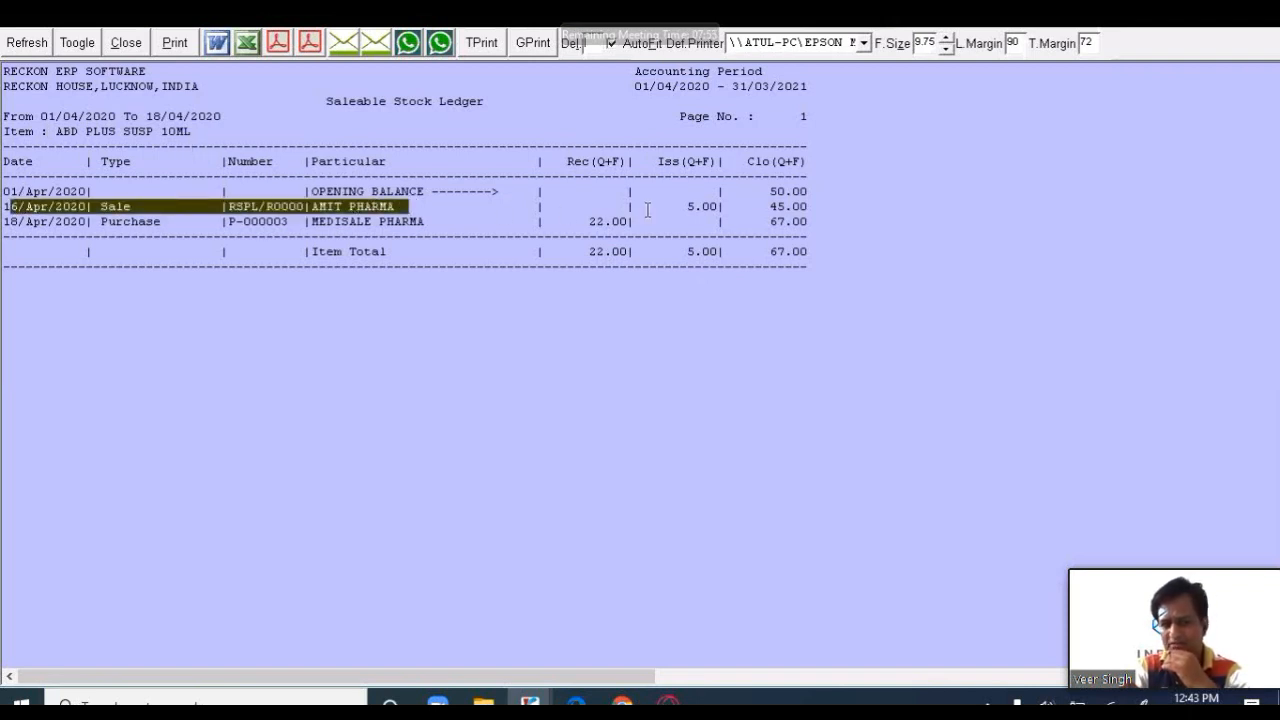
{"action": "left_click_drag", "start_coordinate": [644, 206], "coordinate": [770, 206]}
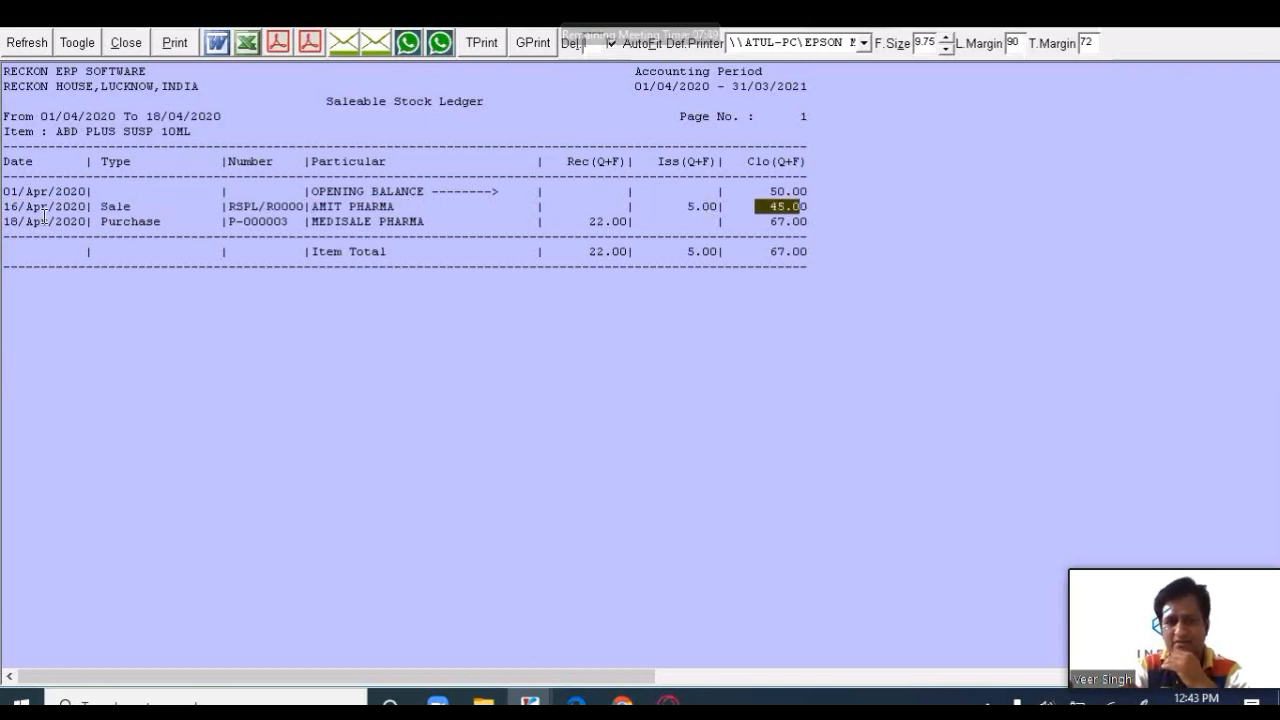
{"action": "left_click_drag", "start_coordinate": [10, 221], "coordinate": [357, 224]}
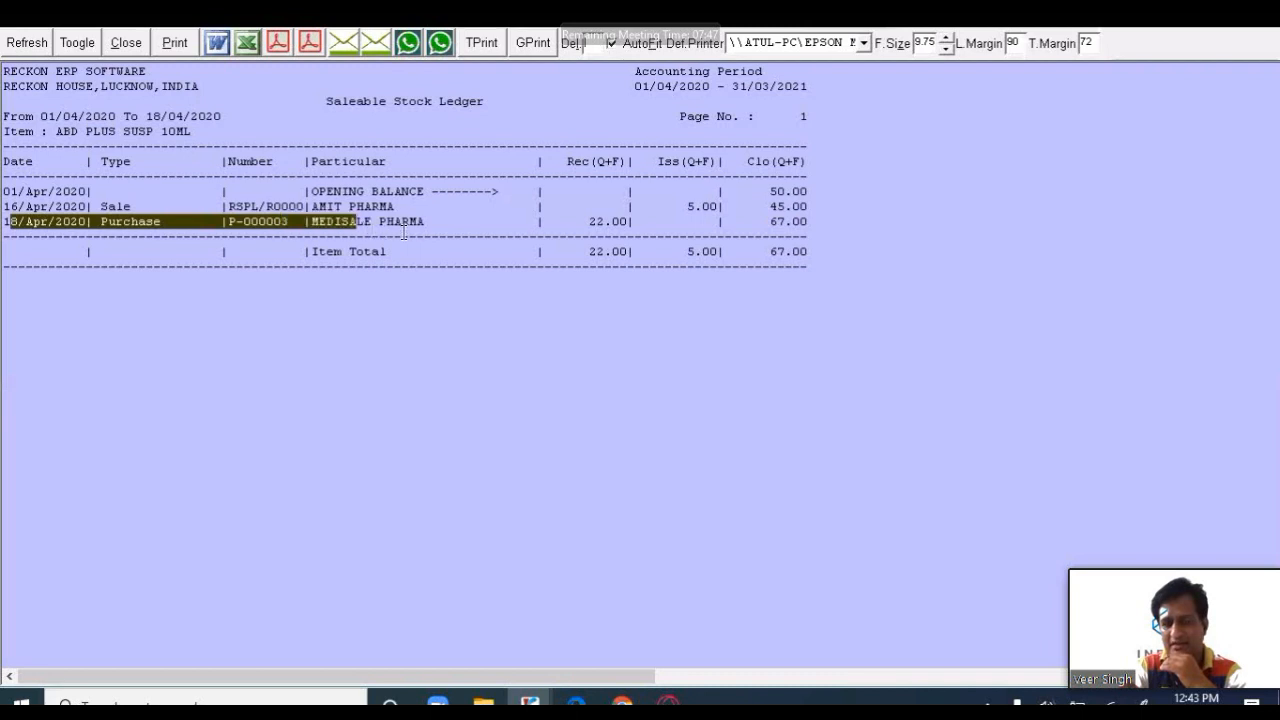
{"action": "left_click_drag", "start_coordinate": [616, 225], "coordinate": [794, 235]}
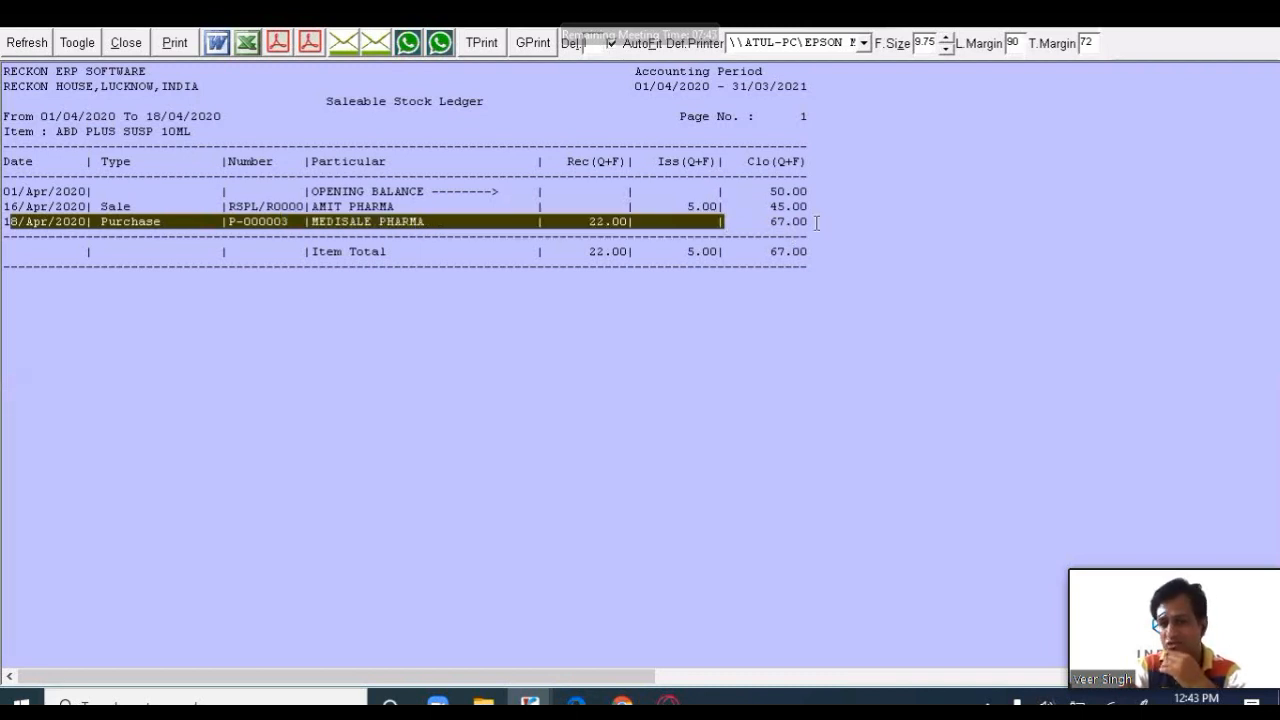
{"action": "double_click", "coordinate": [842, 224]}
{"action": "left_click", "coordinate": [124, 42]}
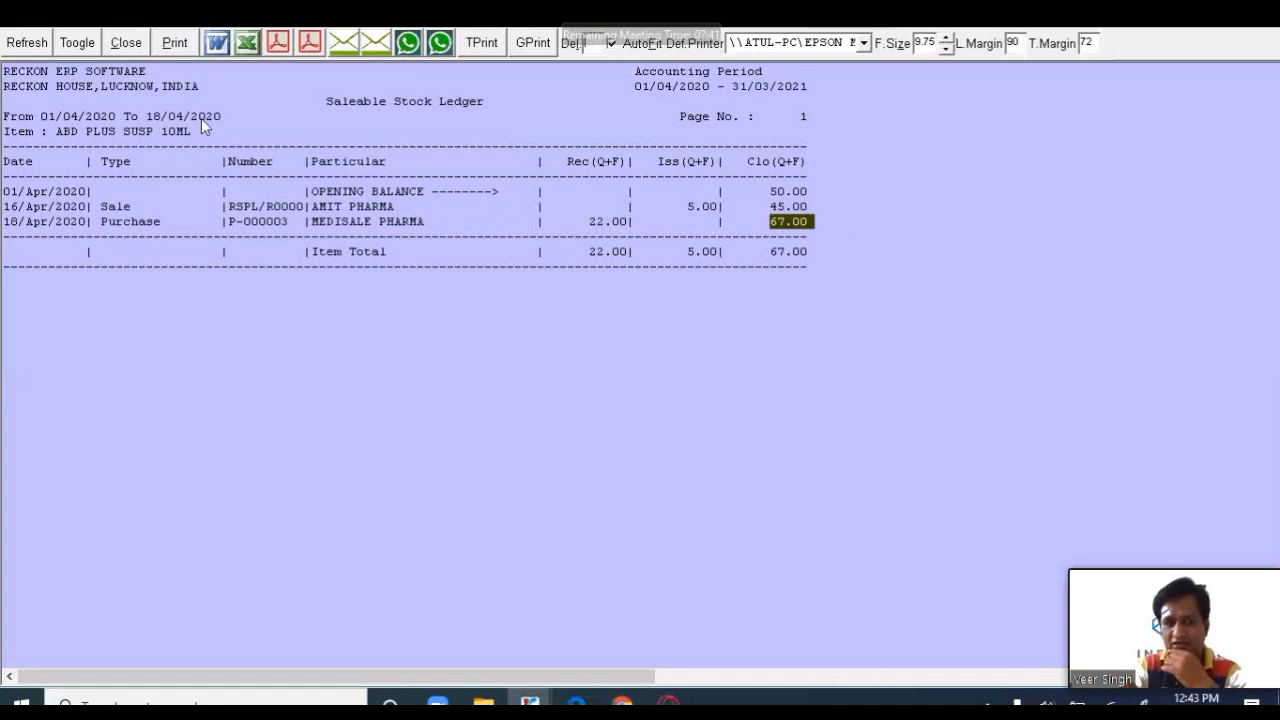
- Decline printing, cancel Item Help and close the MEDISALE PHARMA purchase bill
{"action": "key", "text": "Return"}
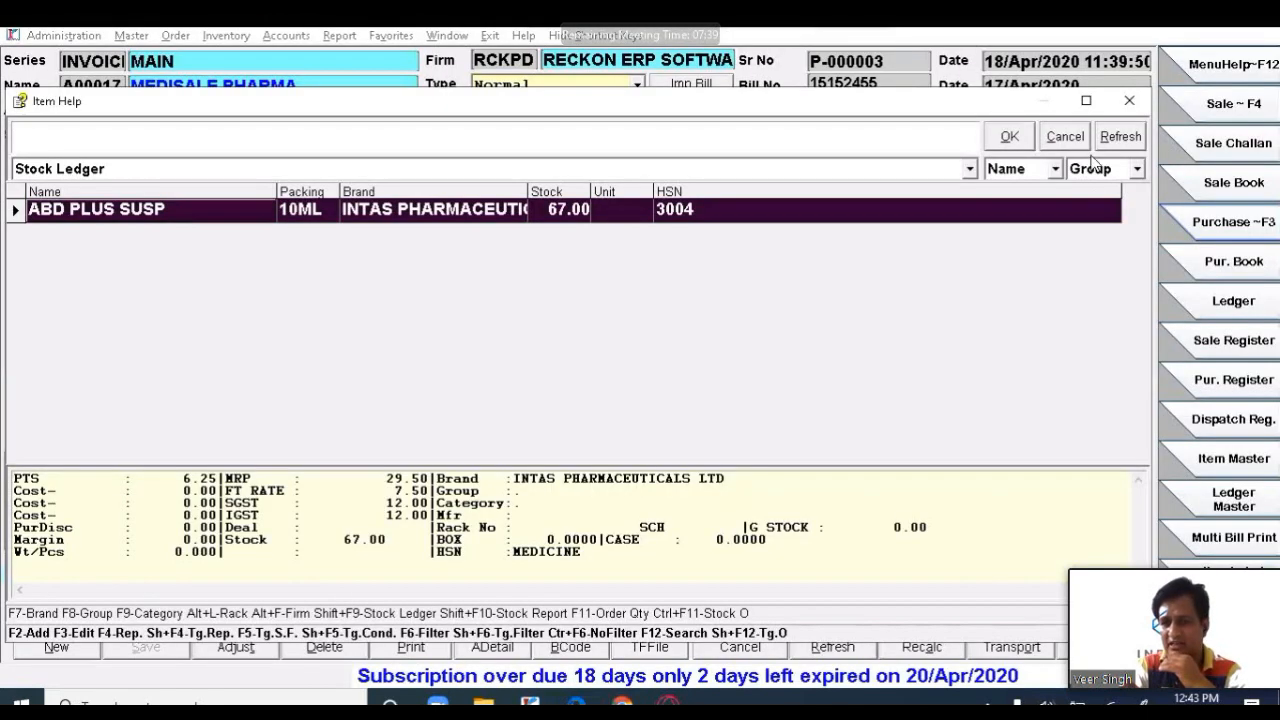
{"action": "left_click", "coordinate": [1072, 141]}
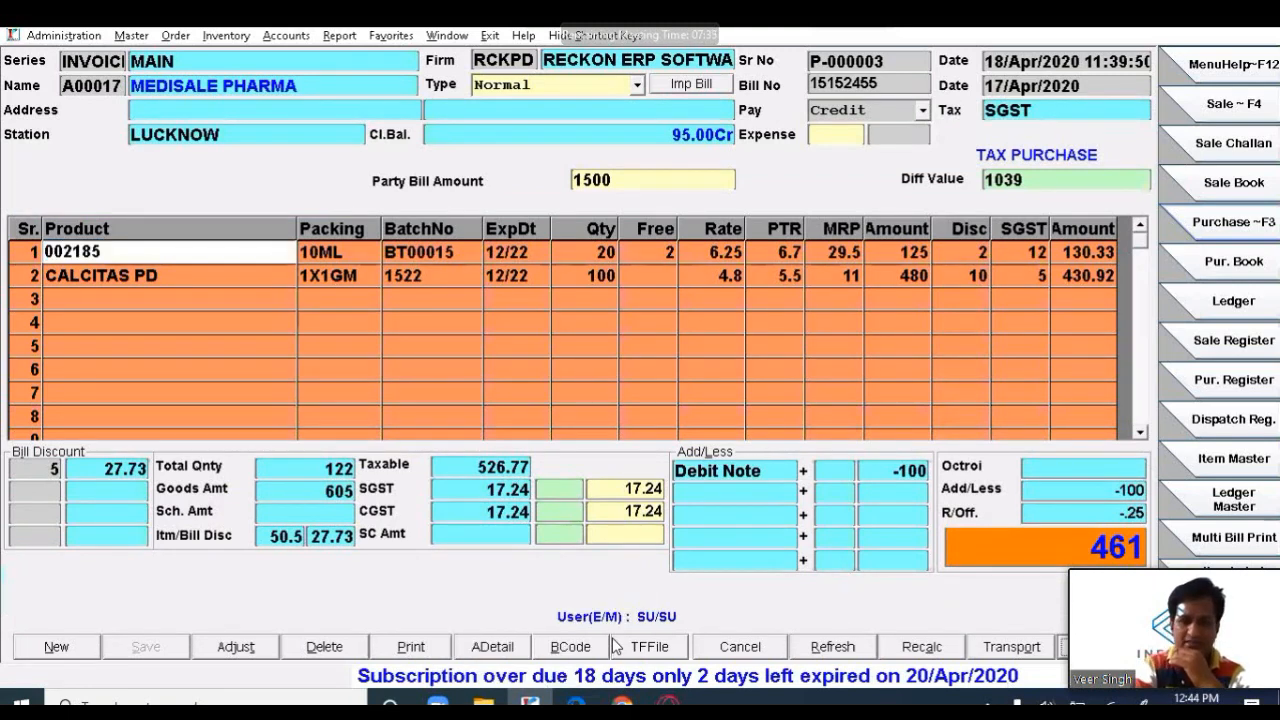
{"action": "key", "text": "Escape"}
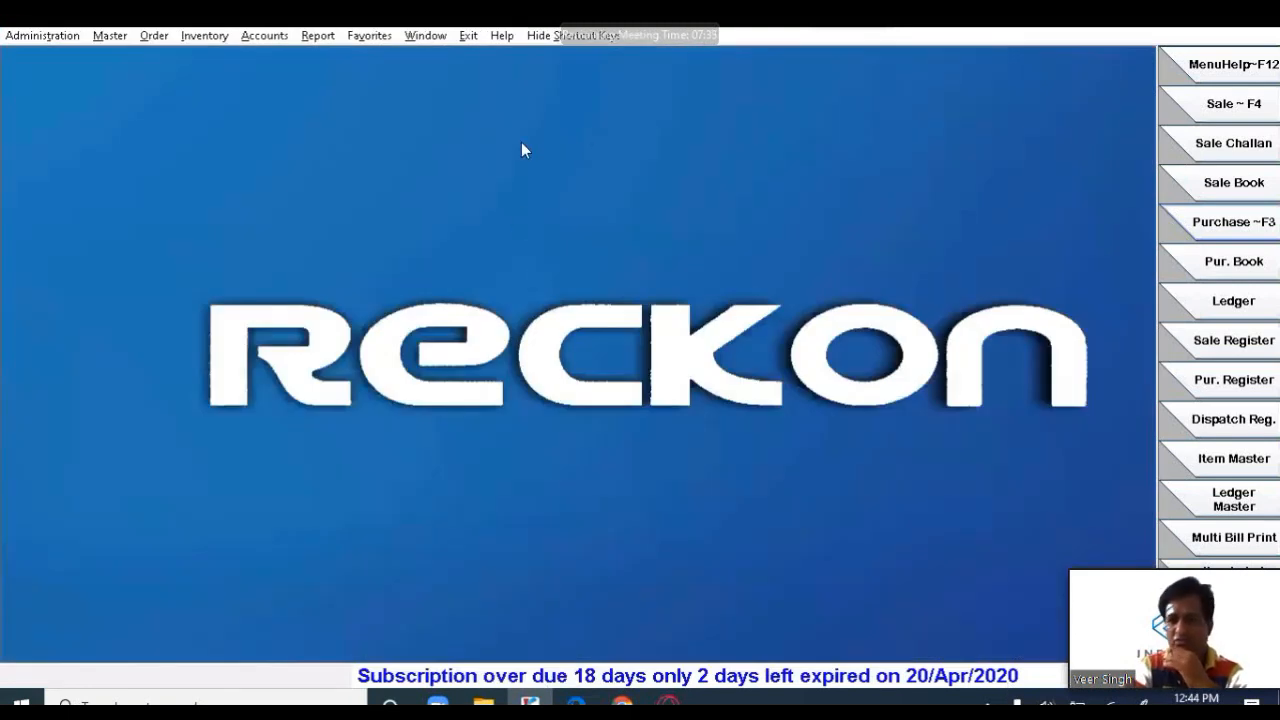
- Open the ledger summary including nil-balance accounts and search for 'medis'
{"action": "left_click", "coordinate": [1228, 302]}
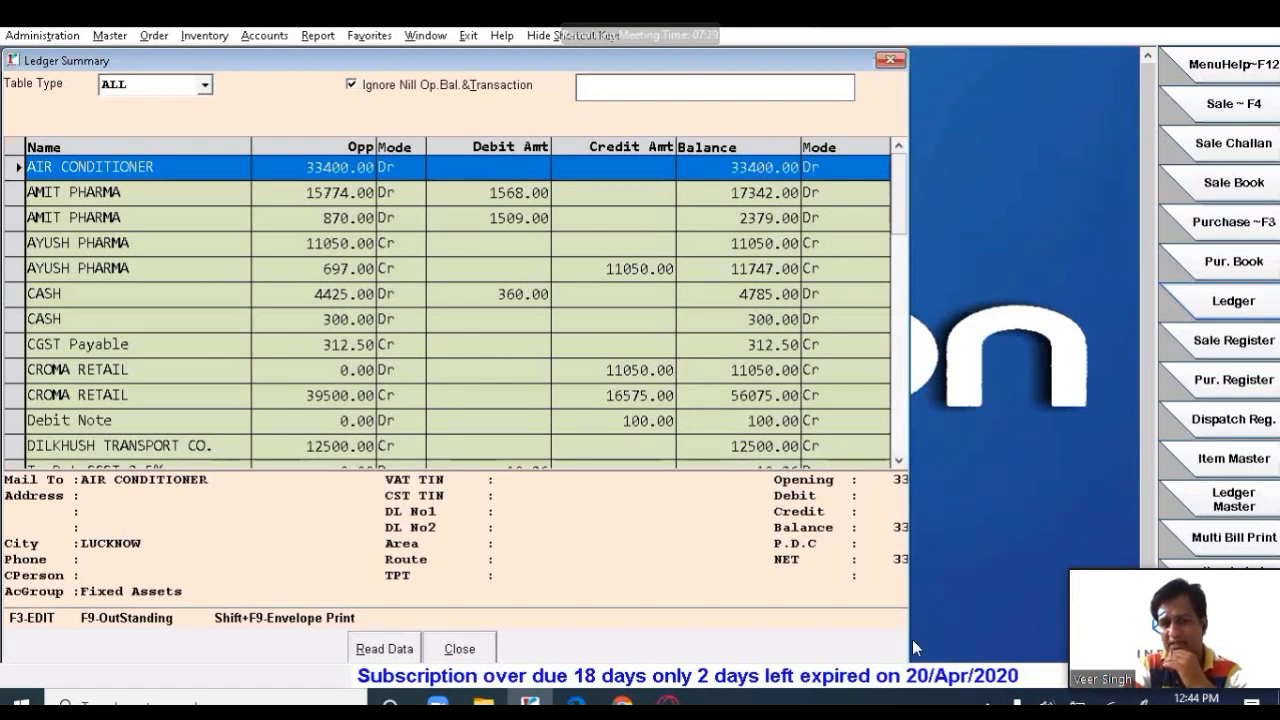
{"action": "left_click", "coordinate": [395, 86]}
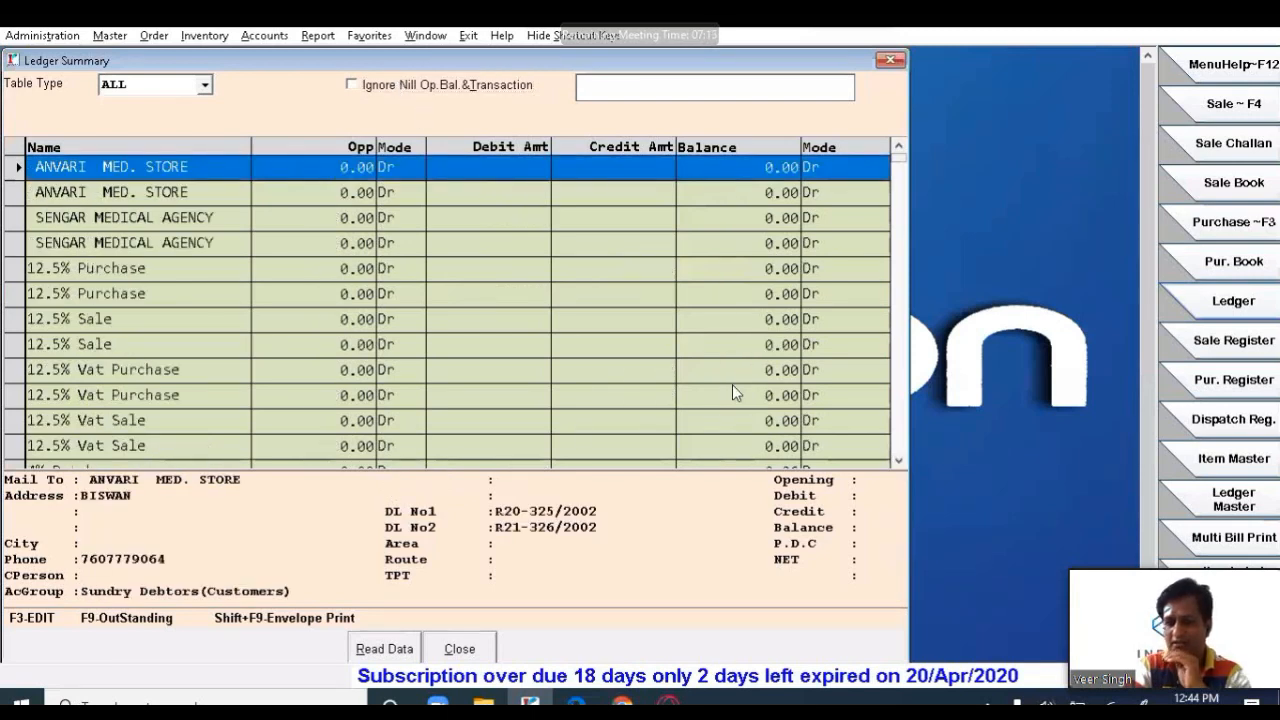
{"action": "left_click", "coordinate": [702, 84]}
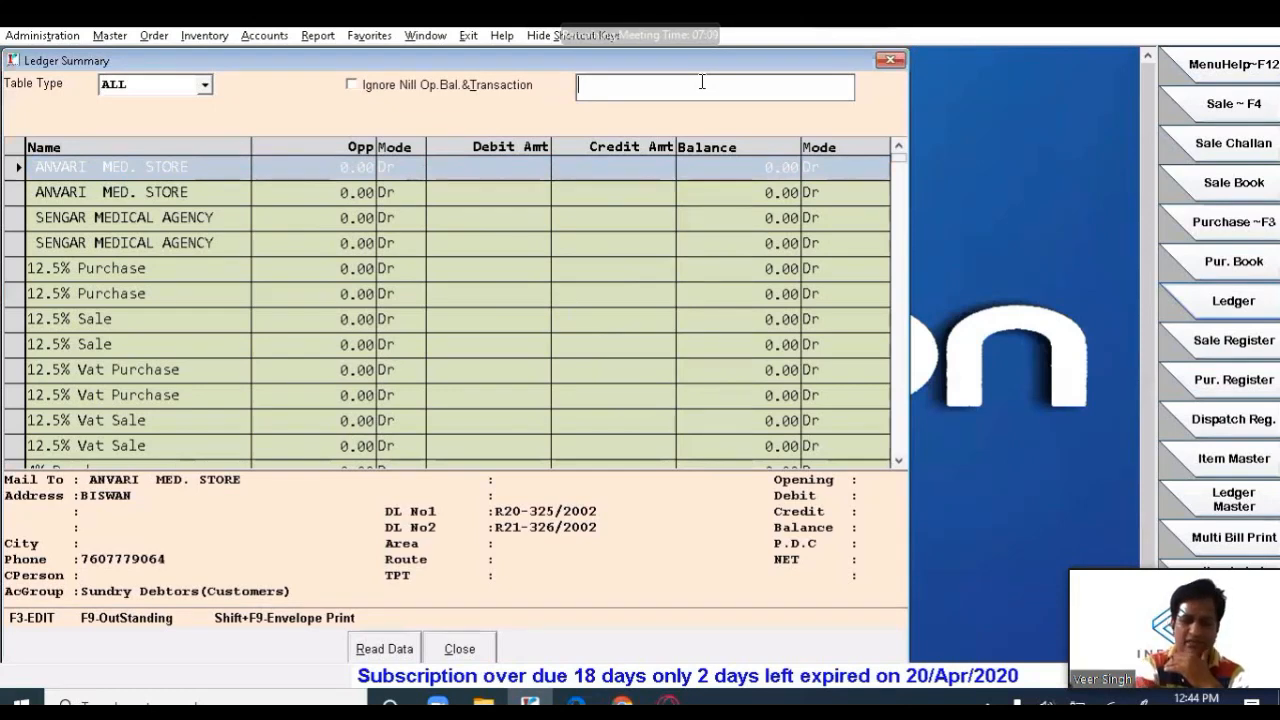
{"action": "type", "text": "medi"}
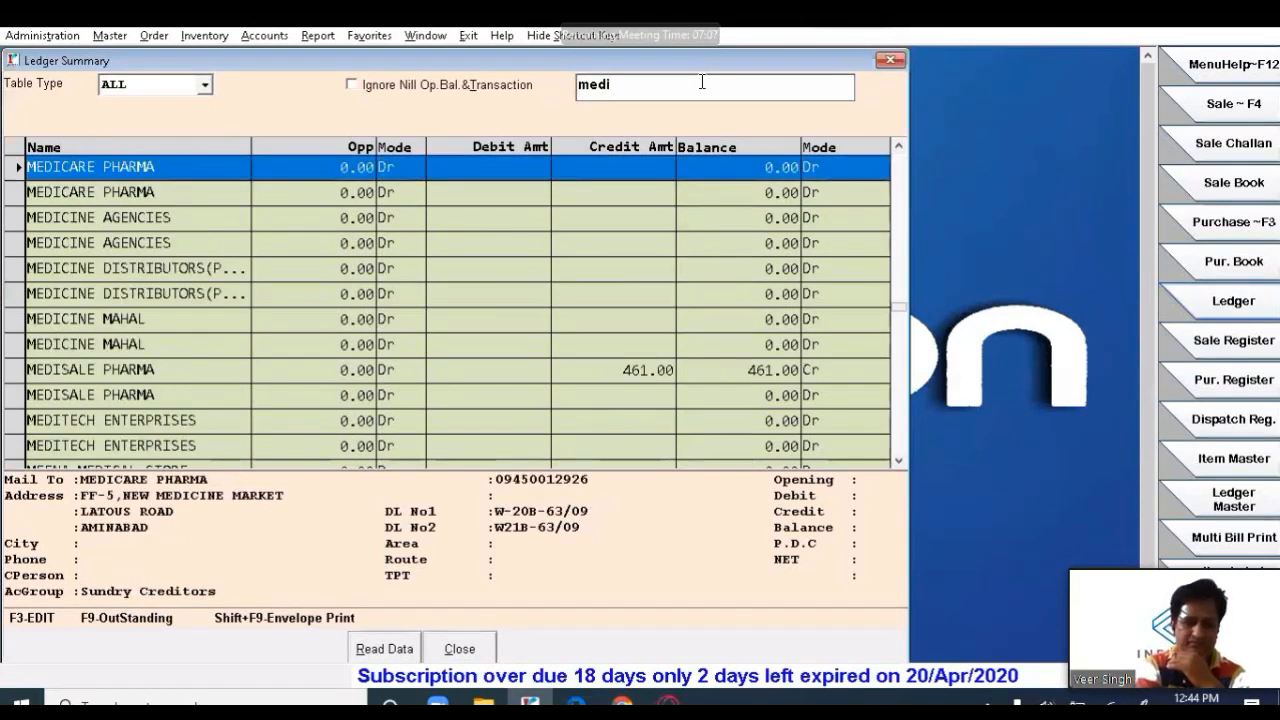
{"action": "type", "text": "s"}
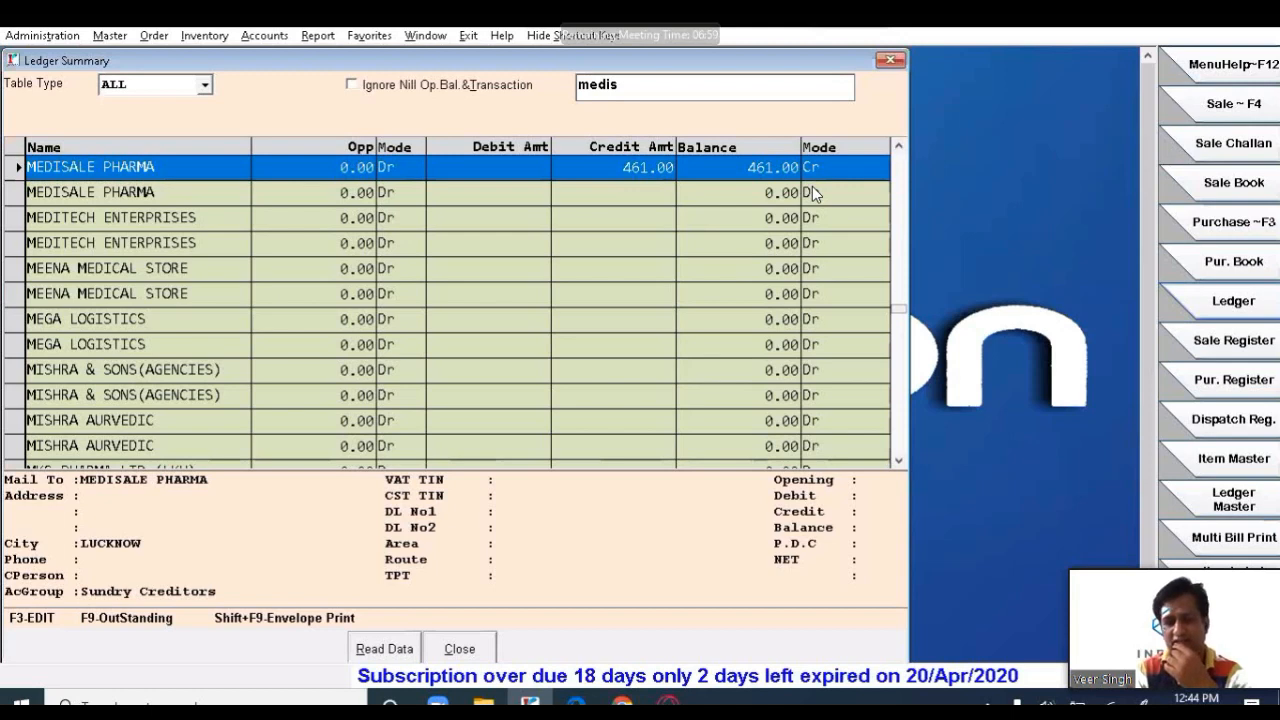
- Open MEDISALE PHARMA's monthly ledger for 01/Apr/2020–18/Apr/2020, showing 461.00 Cr
{"action": "key", "text": "Return"}
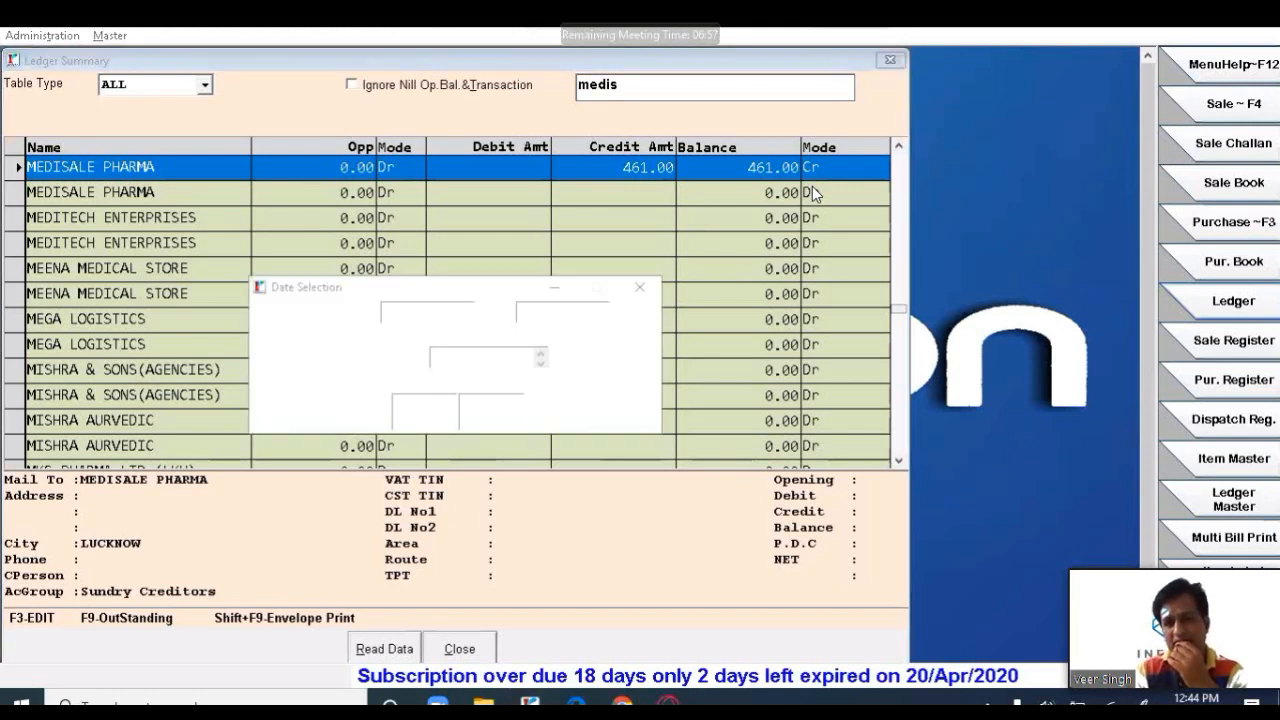
{"action": "key", "text": "Return"}
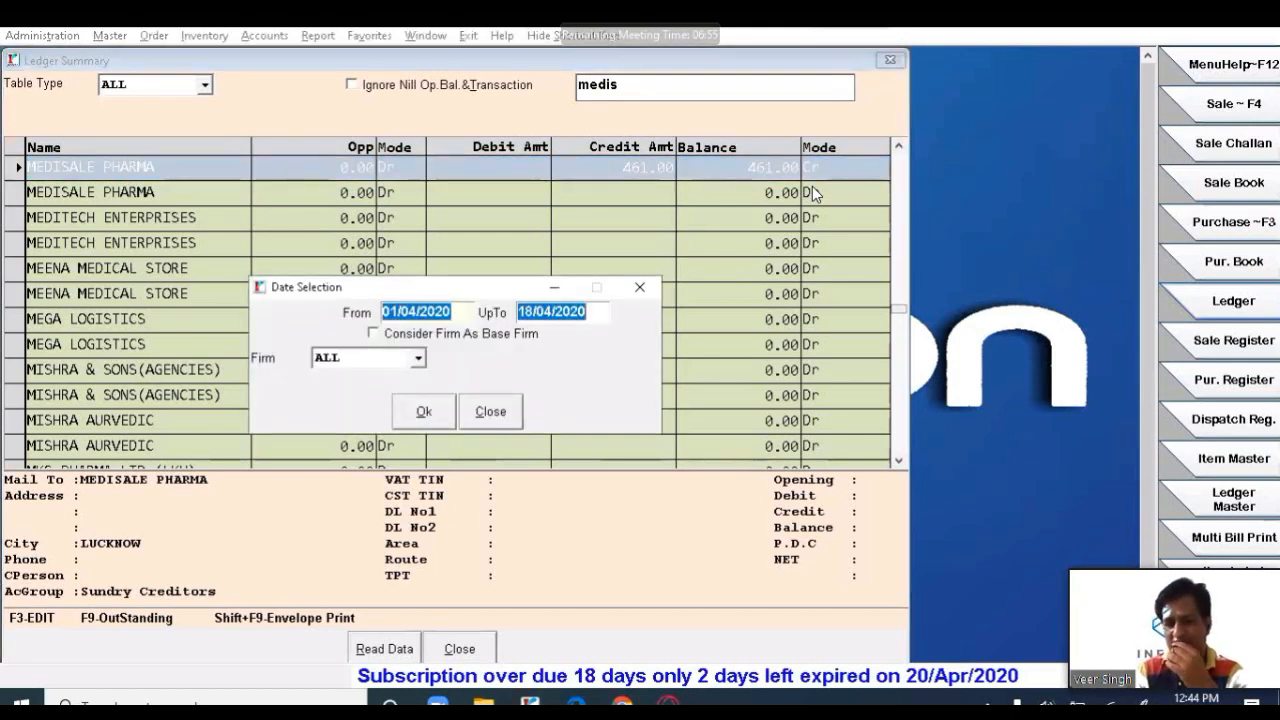
{"action": "key", "text": "Return"}
{"action": "key", "text": "Return"}
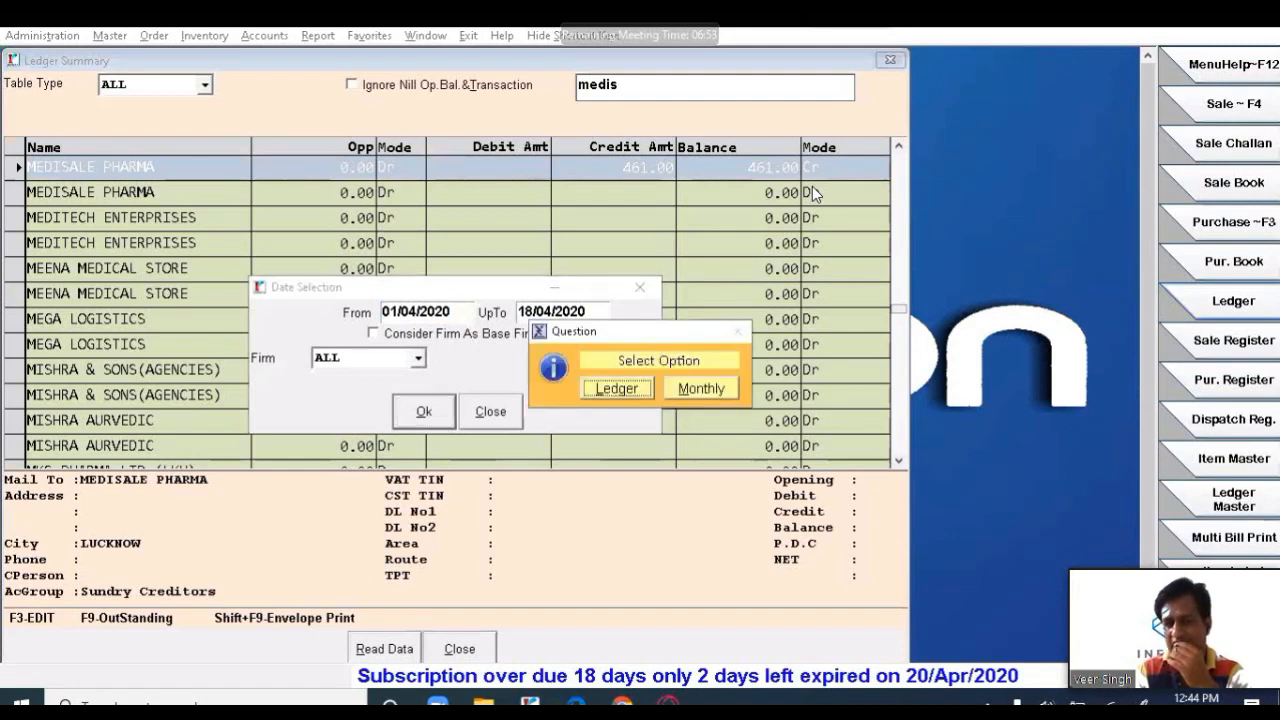
{"action": "key", "text": "Right"}
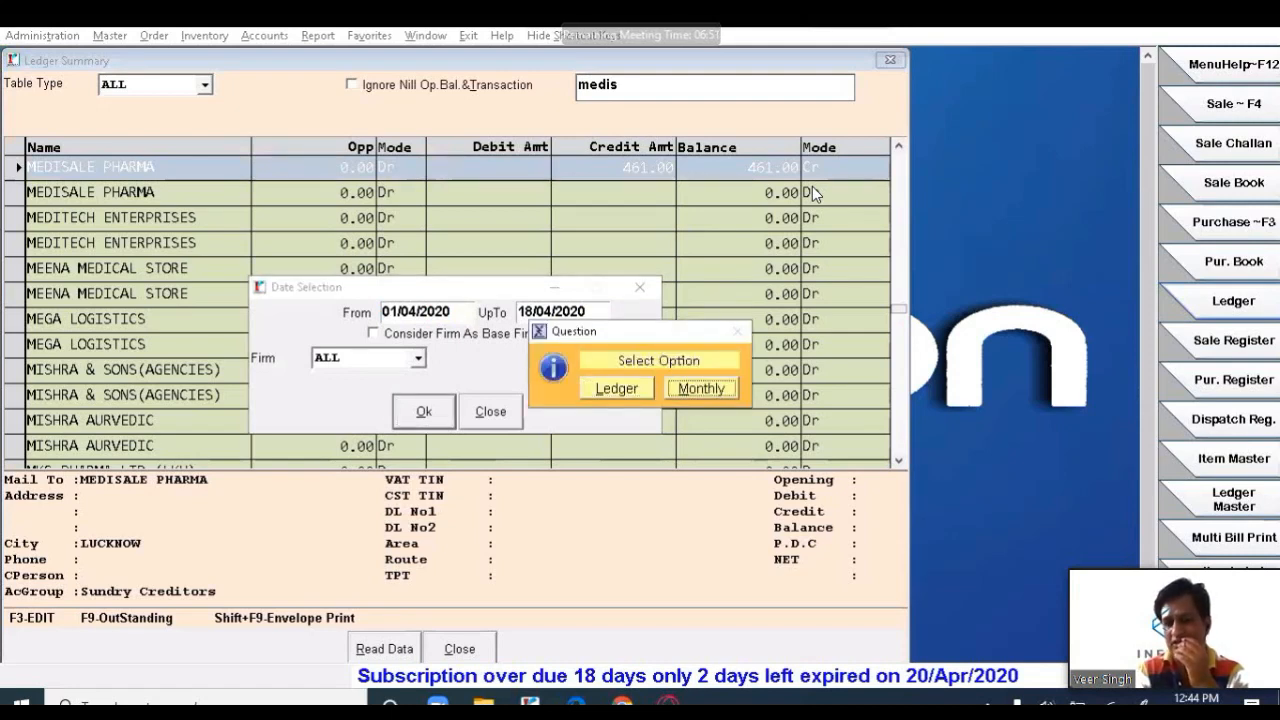
{"action": "key", "text": "Left"}
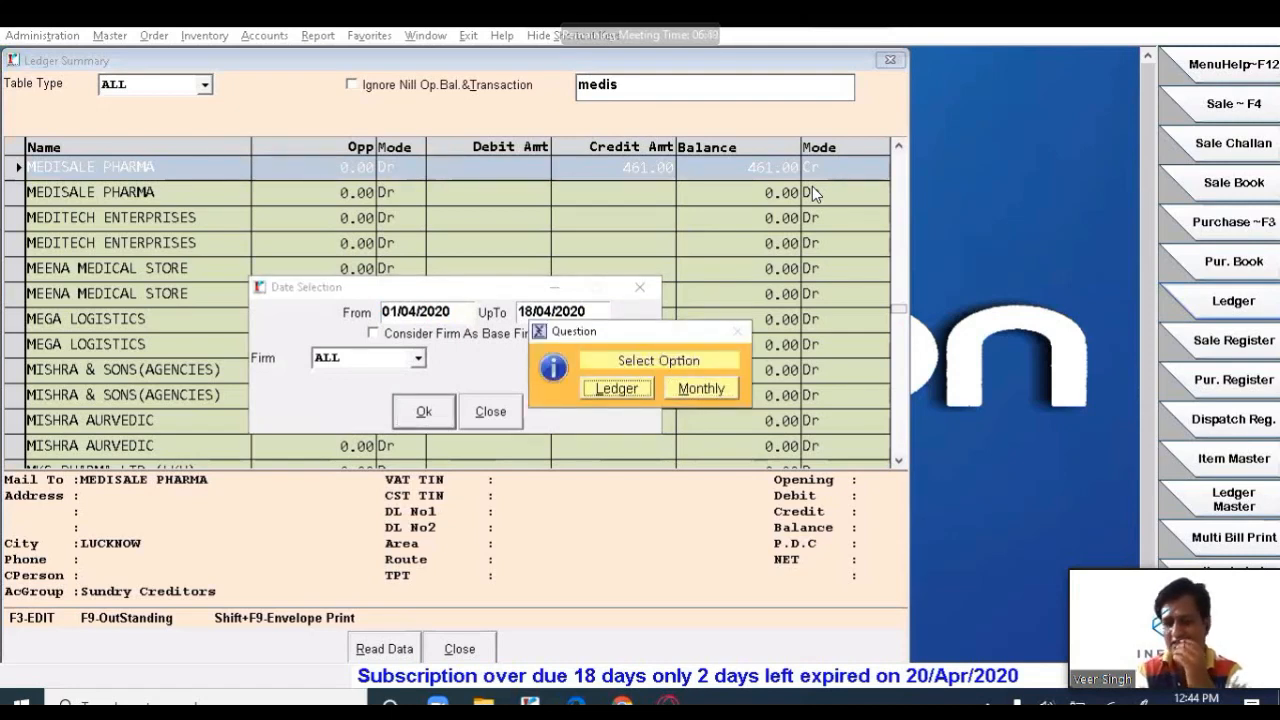
{"action": "key", "text": "Right"}
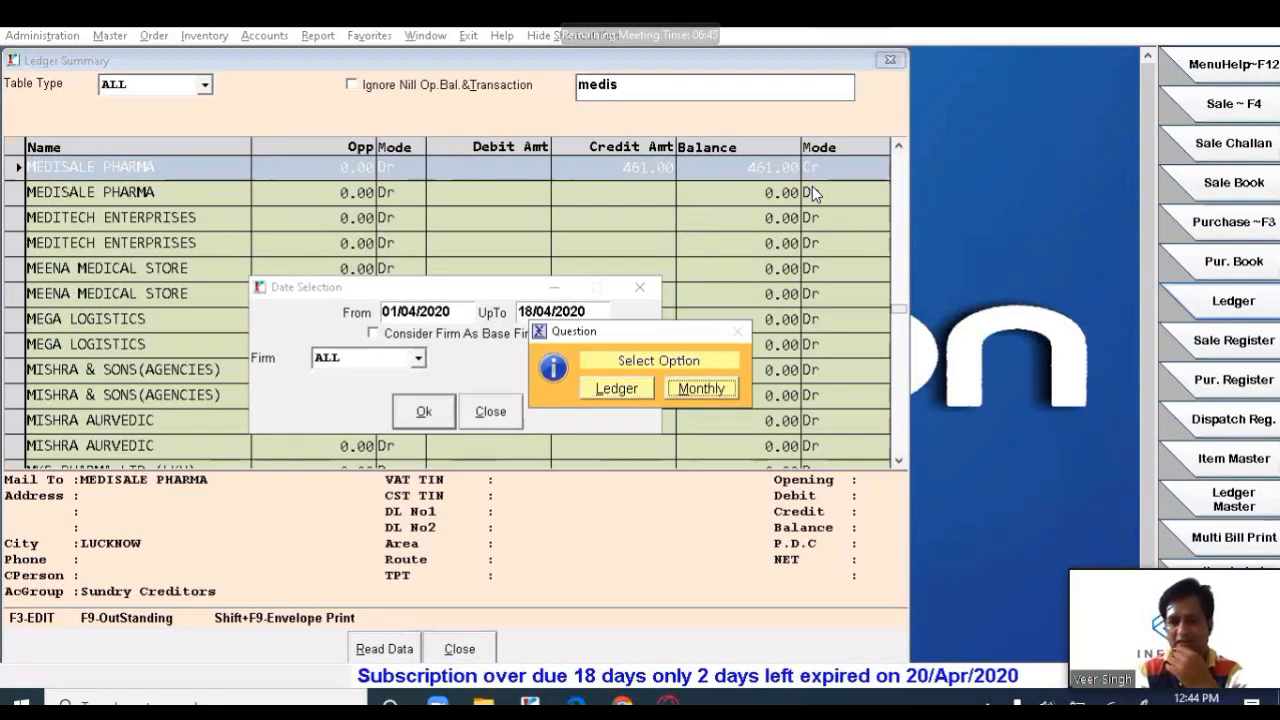
{"action": "key", "text": "Return"}
{"action": "key", "text": "Down"}
{"action": "key", "text": "Down"}
{"action": "key", "text": "Down"}
{"action": "key", "text": "Down"}
{"action": "key", "text": "Down"}
{"action": "key", "text": "Down"}
{"action": "key", "text": "Down"}
{"action": "key", "text": "Down"}
{"action": "key", "text": "Down"}
{"action": "key", "text": "Down"}
{"action": "key", "text": "Down"}
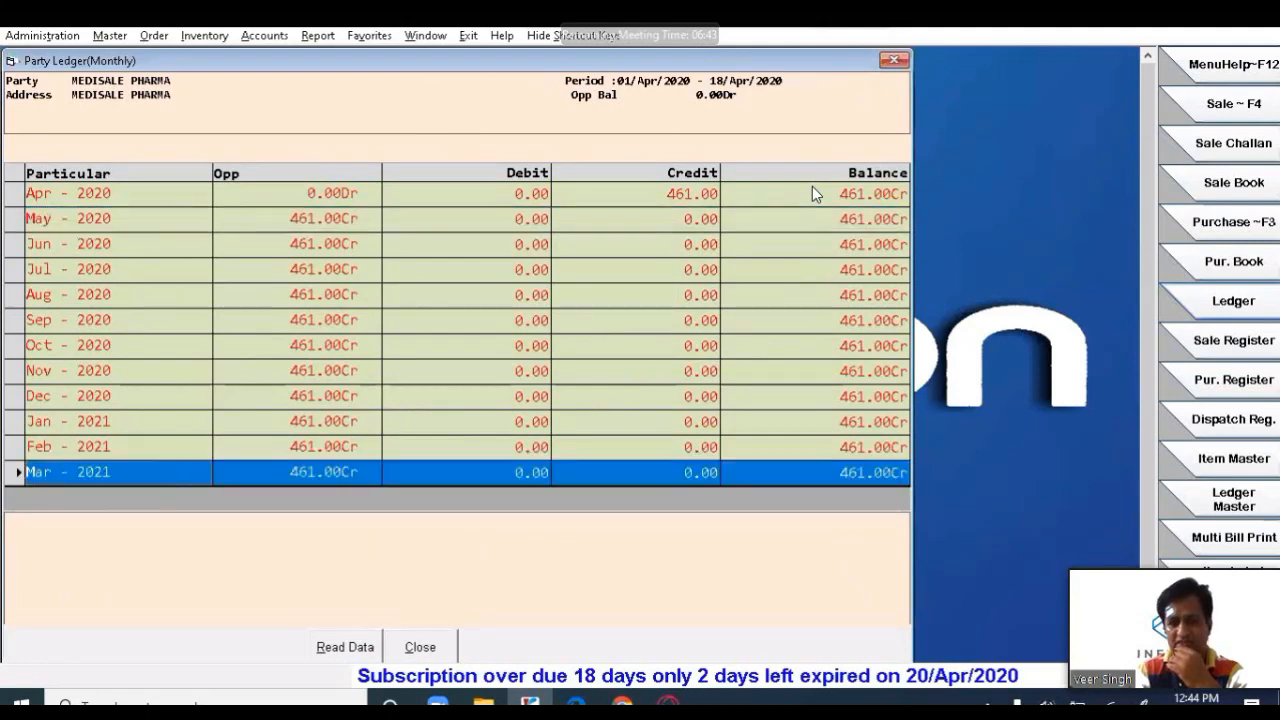
- Drill from the April 2020 ledger into purchase invoice P-000003, then close everything back to the main screen
{"action": "key", "text": "Up"}
{"action": "key", "text": "Up"}
{"action": "key", "text": "Up"}
{"action": "key", "text": "Up"}
{"action": "key", "text": "Up"}
{"action": "key", "text": "Up"}
{"action": "key", "text": "Up"}
{"action": "key", "text": "Up"}
{"action": "key", "text": "Up"}
{"action": "key", "text": "Up"}
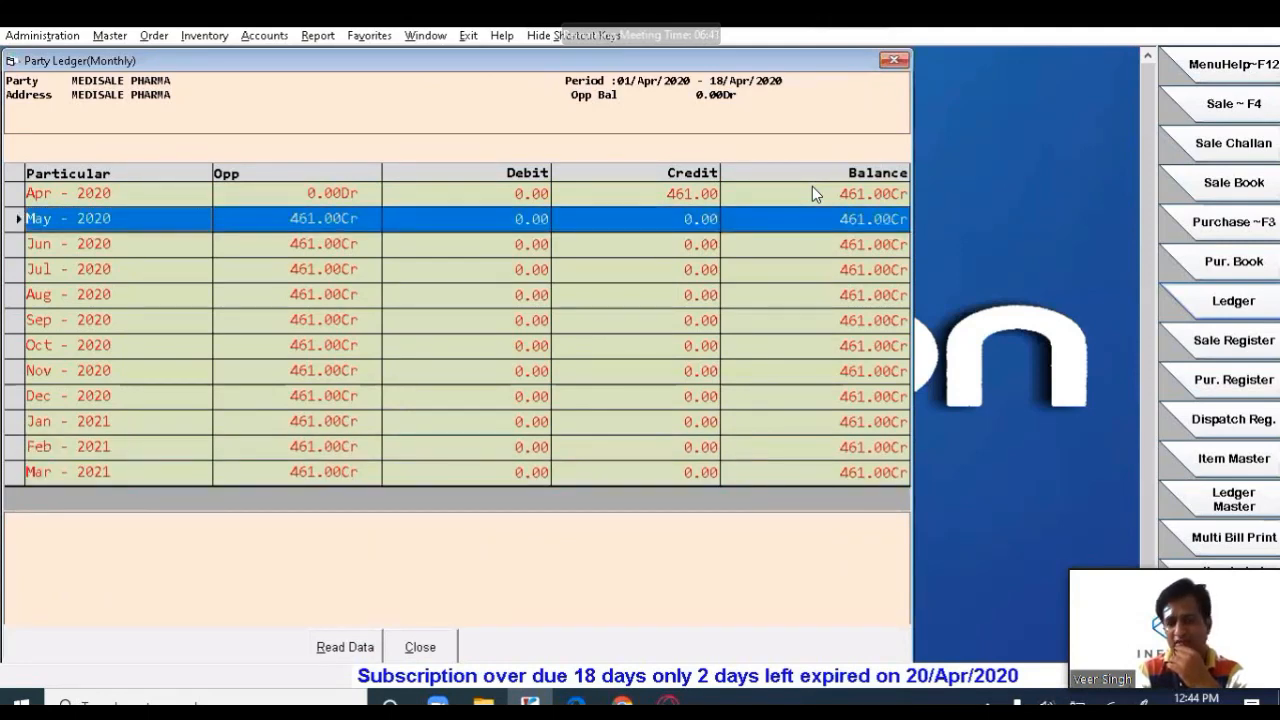
{"action": "key", "text": "Up"}
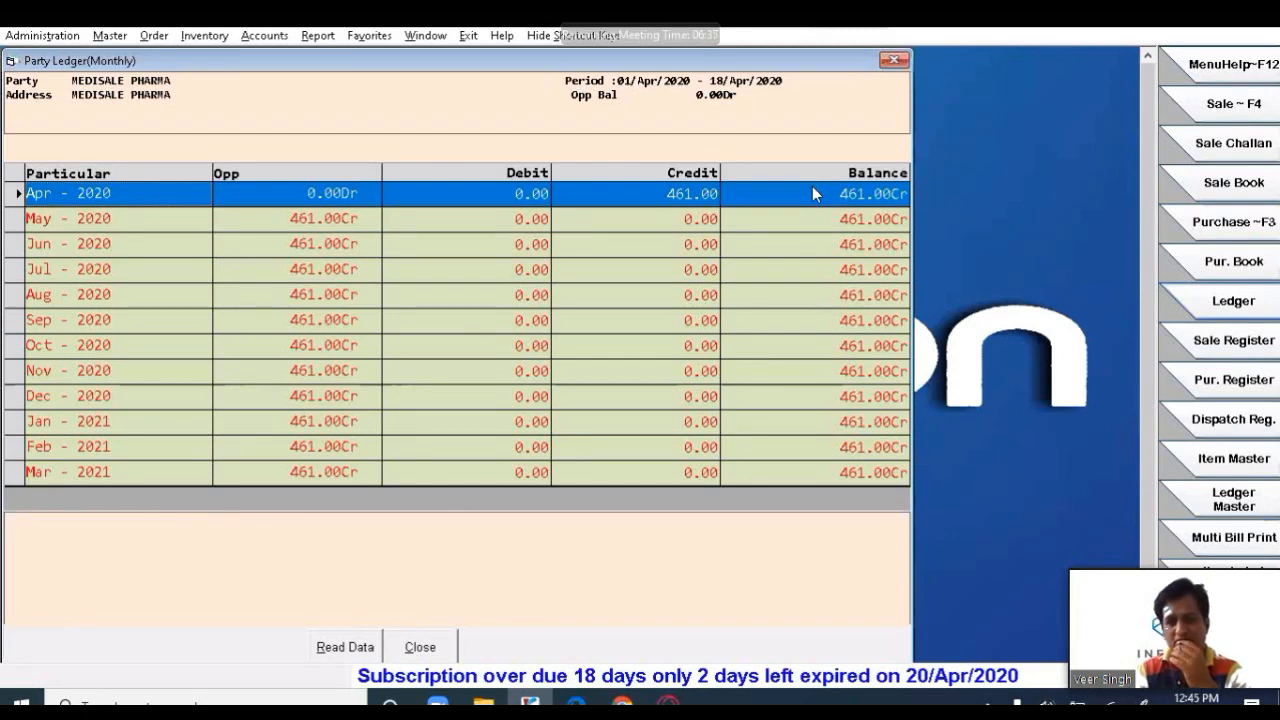
{"action": "key", "text": "Return"}
{"action": "key", "text": "Return"}
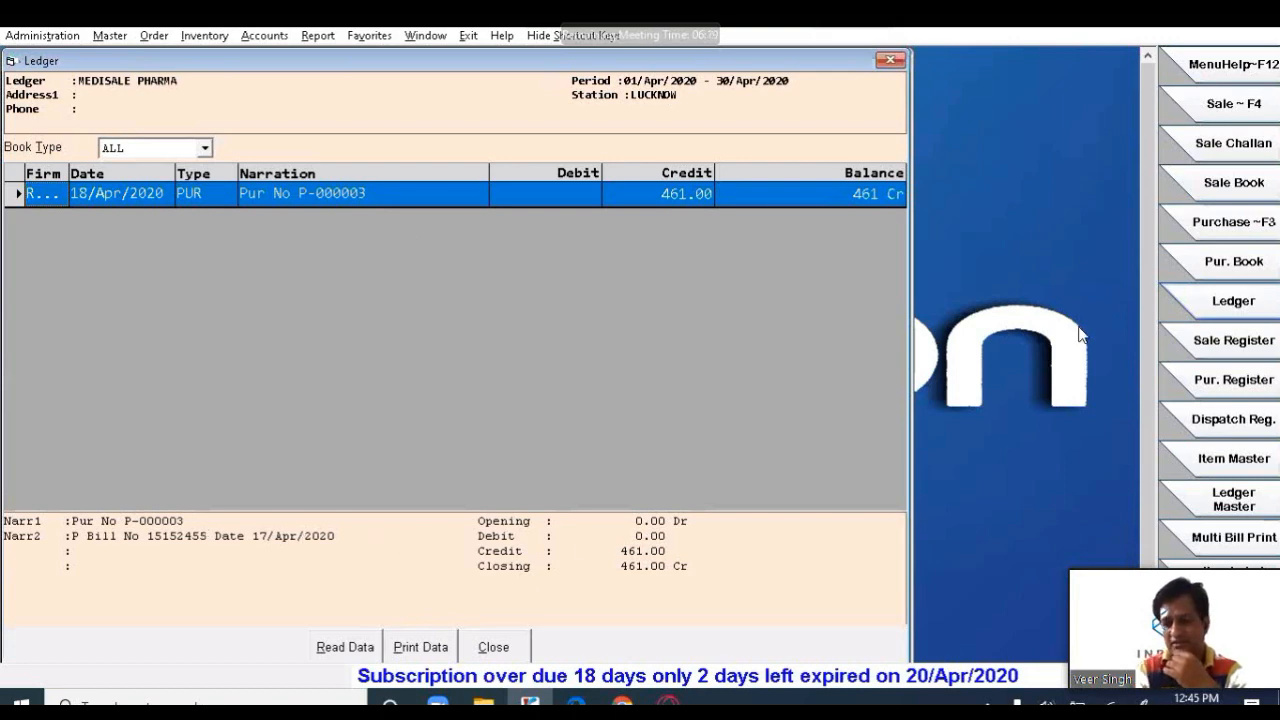
{"action": "key", "text": "Return"}
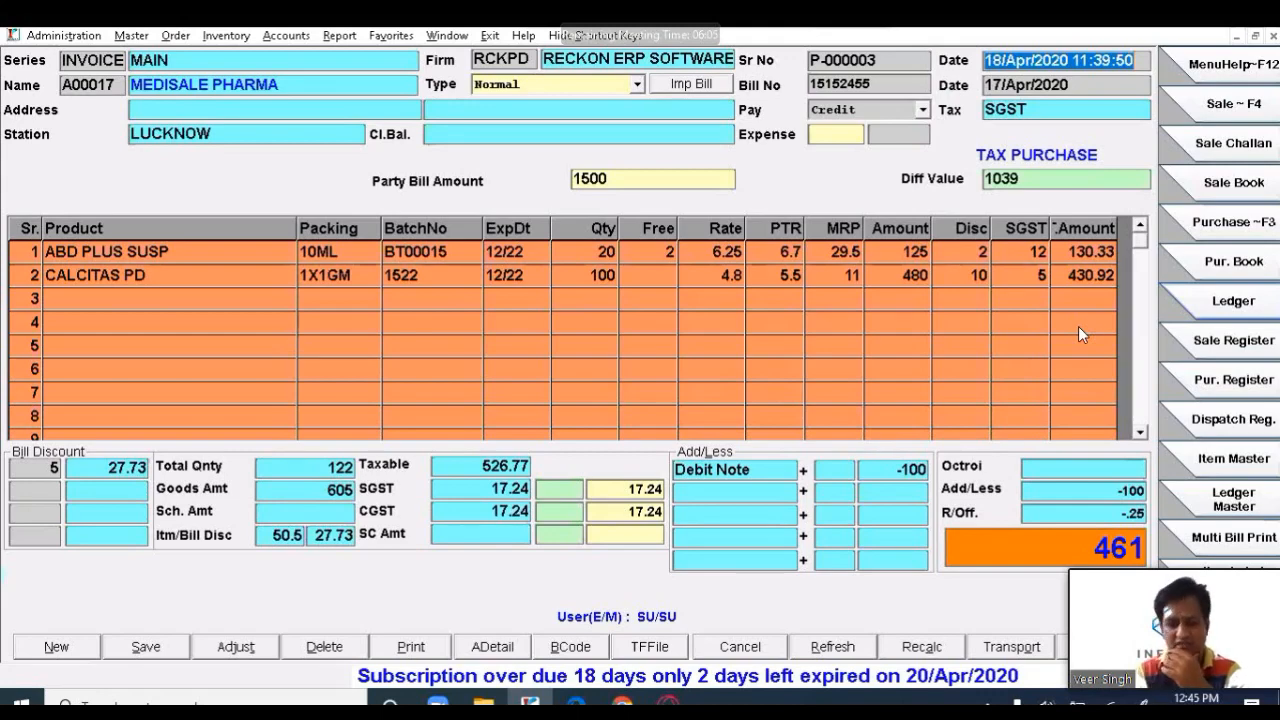
{"action": "key", "text": "Escape"}
{"action": "key", "text": "Return"}
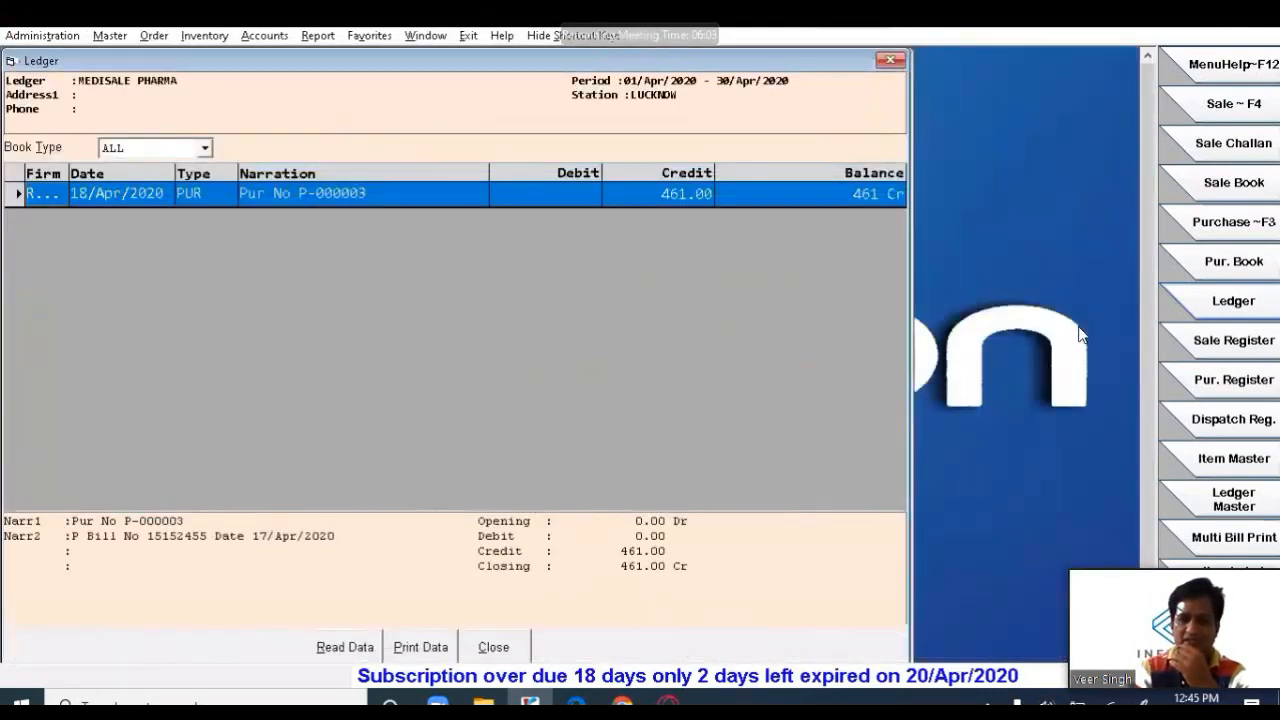
{"action": "key", "text": "Escape"}
{"action": "key", "text": "Escape"}
{"action": "key", "text": "Escape"}
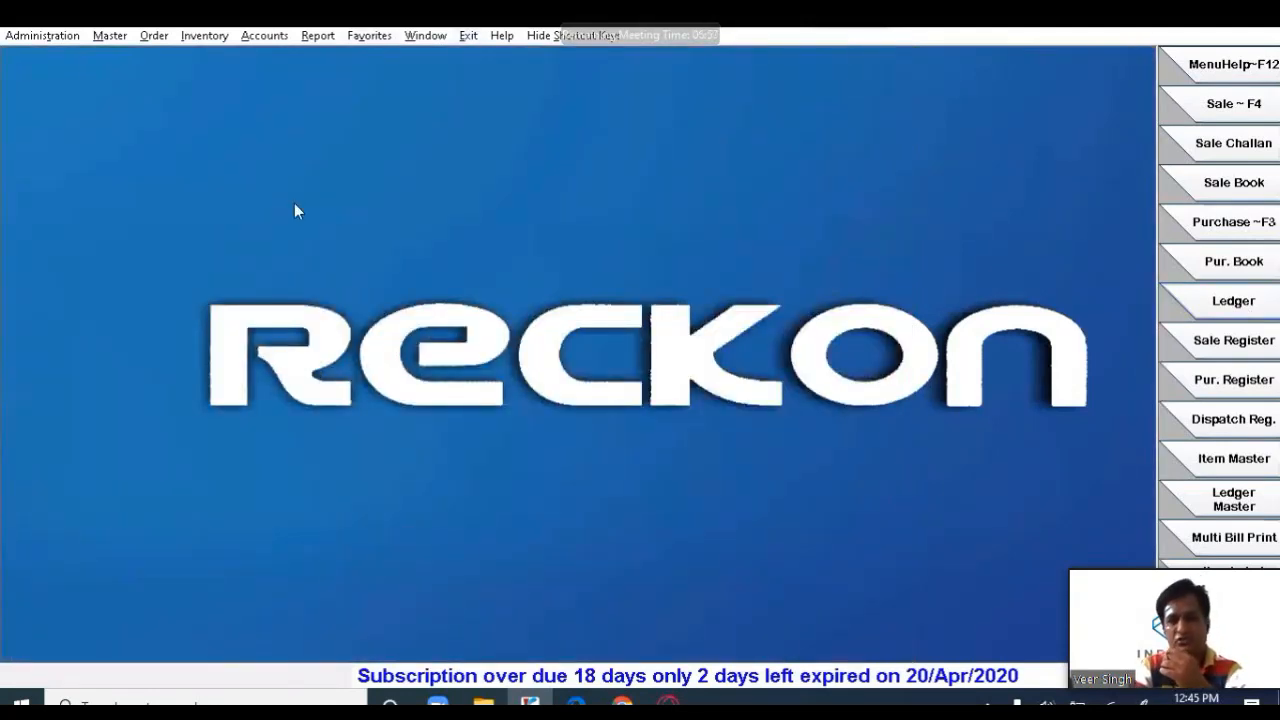
- Open the Purchase Register options for 18/04/2020 and tick Show Report Setting
{"action": "left_click", "coordinate": [250, 37]}
{"action": "left_click", "coordinate": [907, 199]}
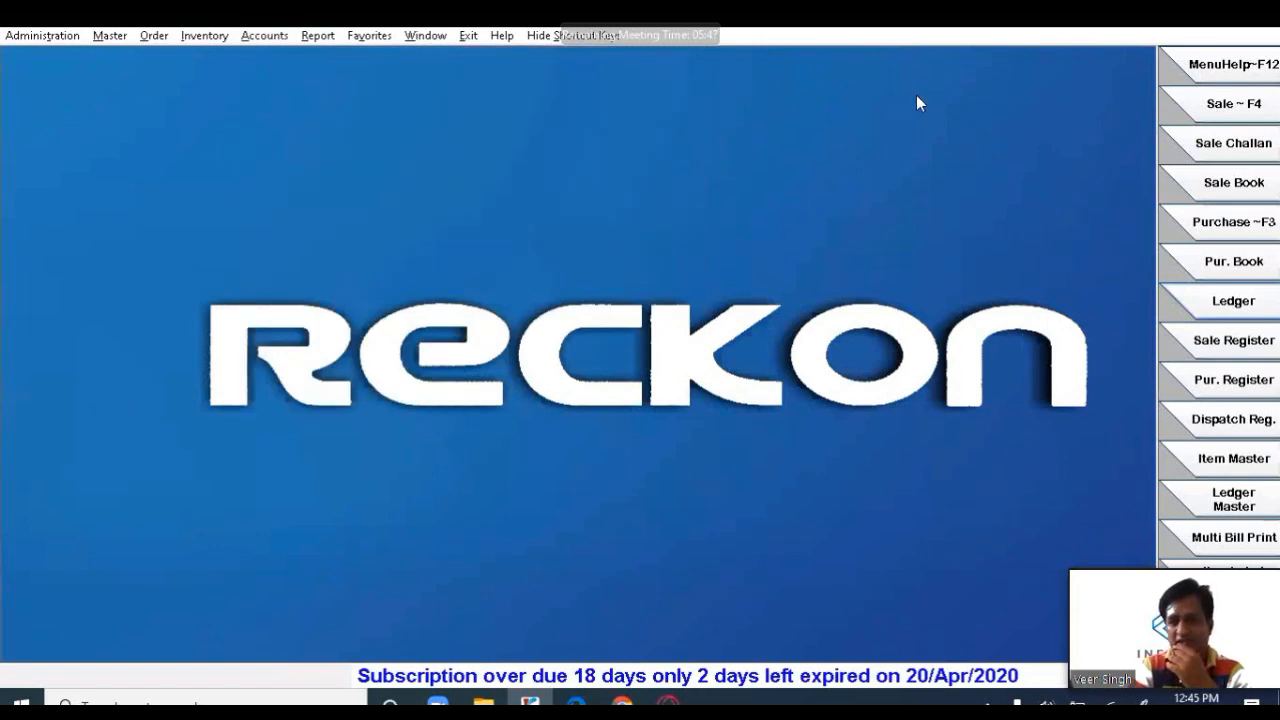
{"action": "left_click", "coordinate": [317, 36]}
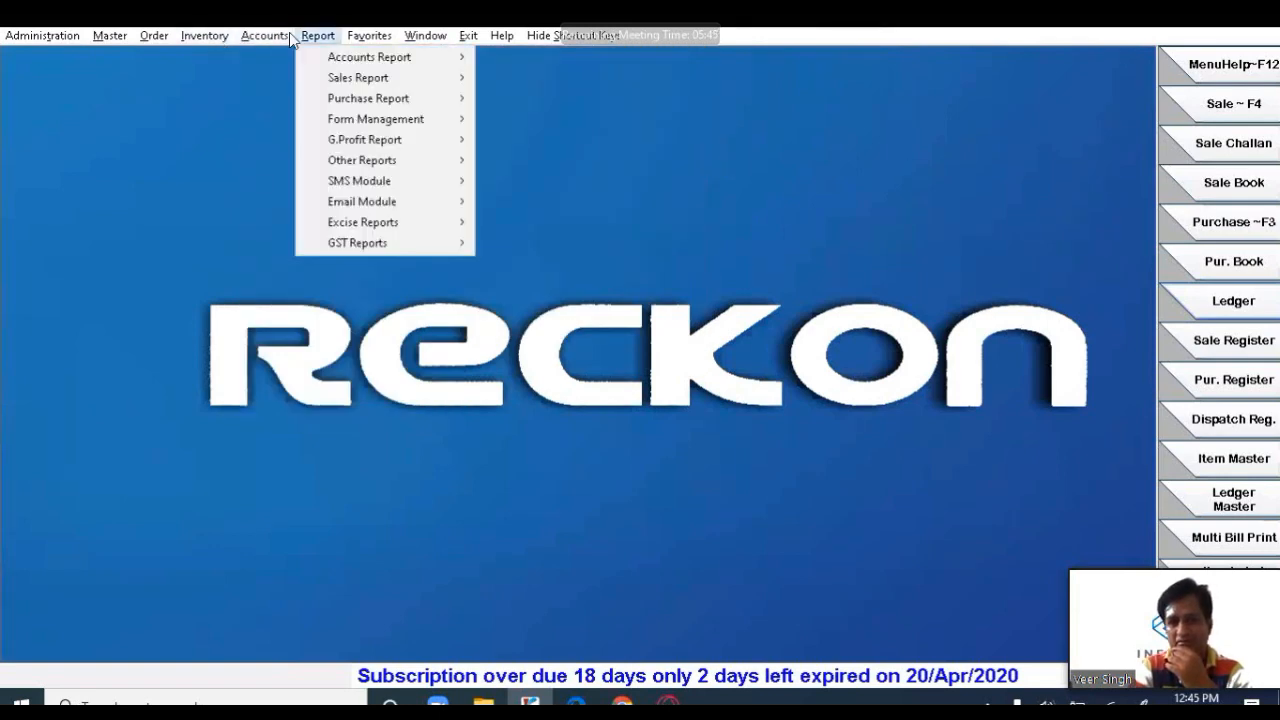
{"action": "mouse_move", "coordinate": [350, 103]}
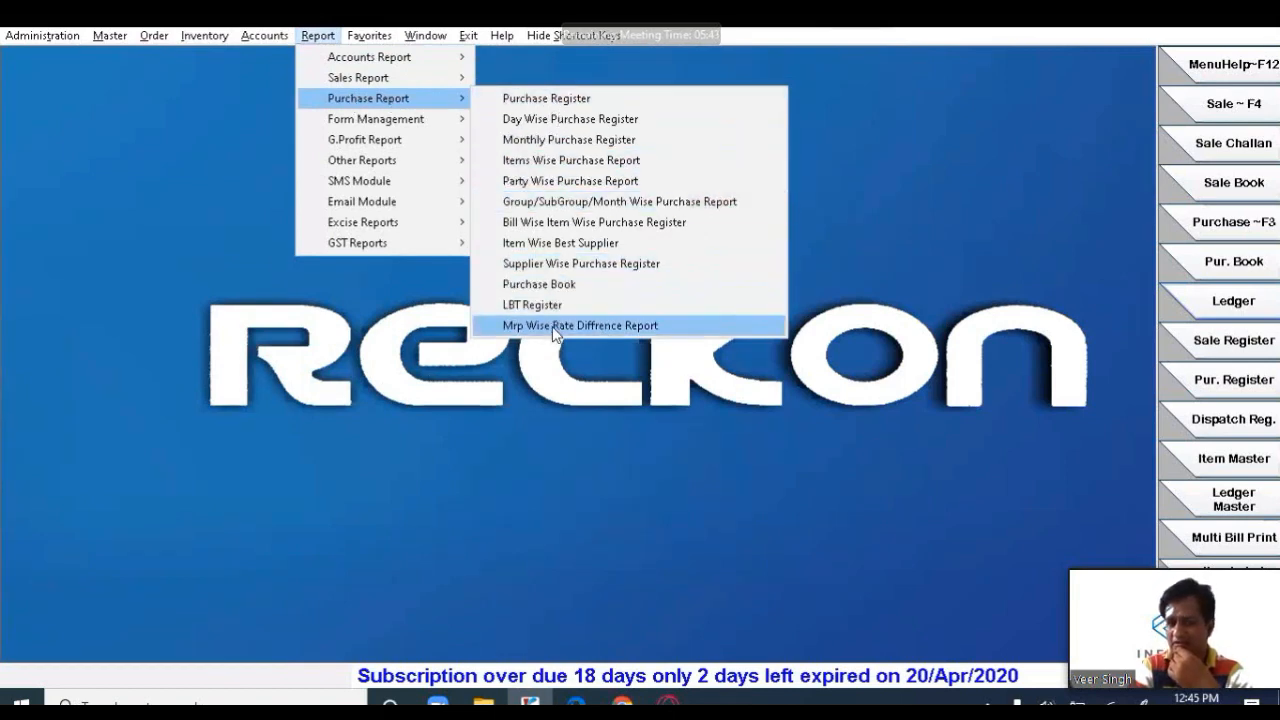
{"action": "left_click", "coordinate": [571, 99]}
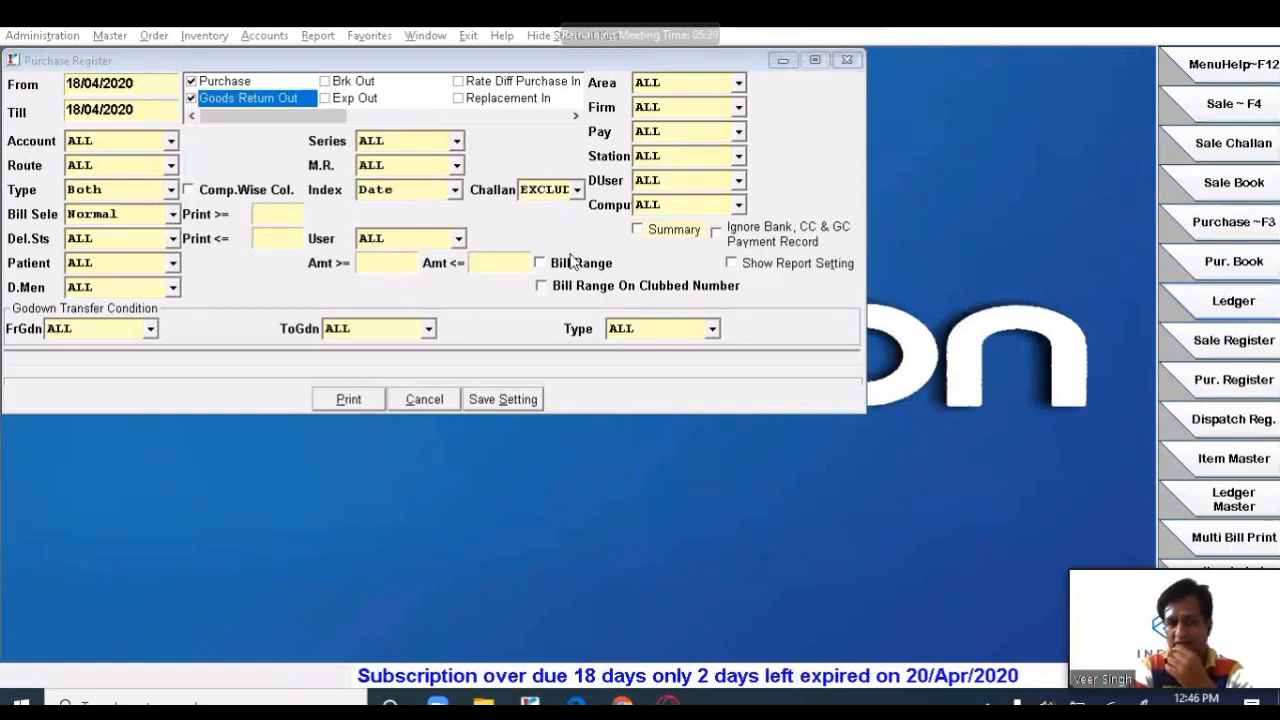
{"action": "left_click", "coordinate": [733, 265]}
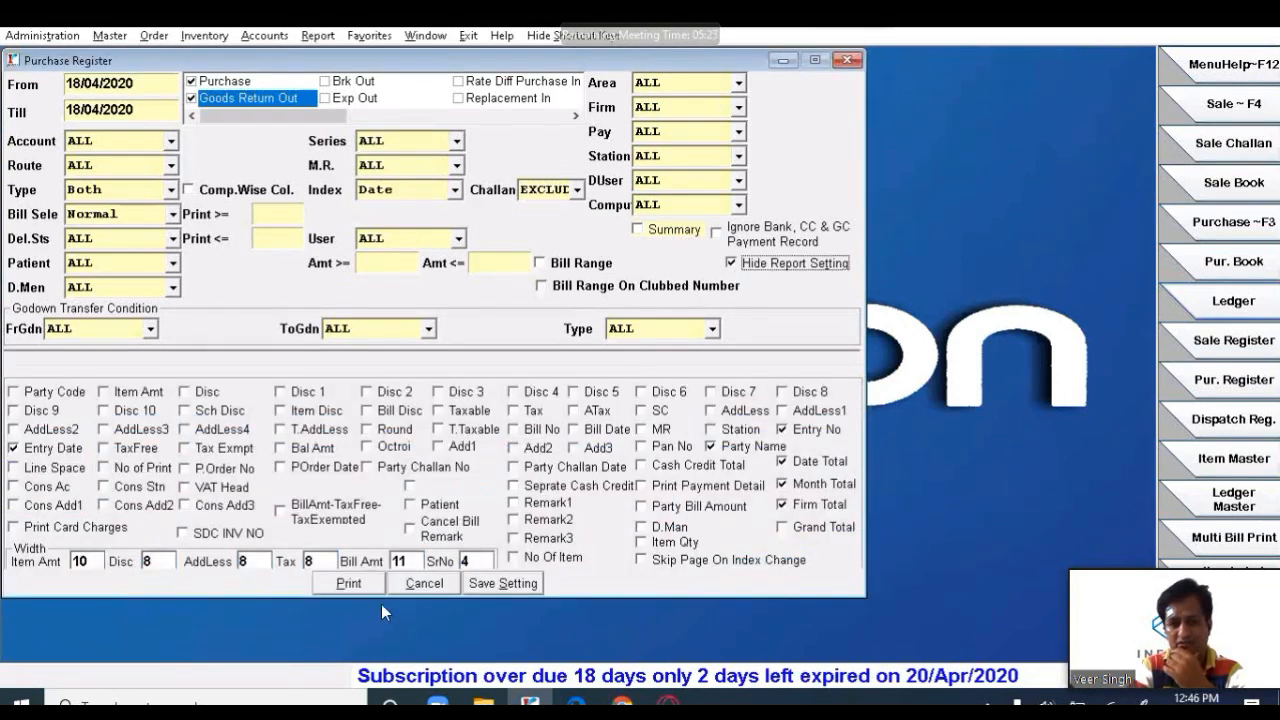
- Generate the Purchase Register and confirm the MEDISALE PHARMA bill of 461.00
{"action": "left_click", "coordinate": [348, 584]}
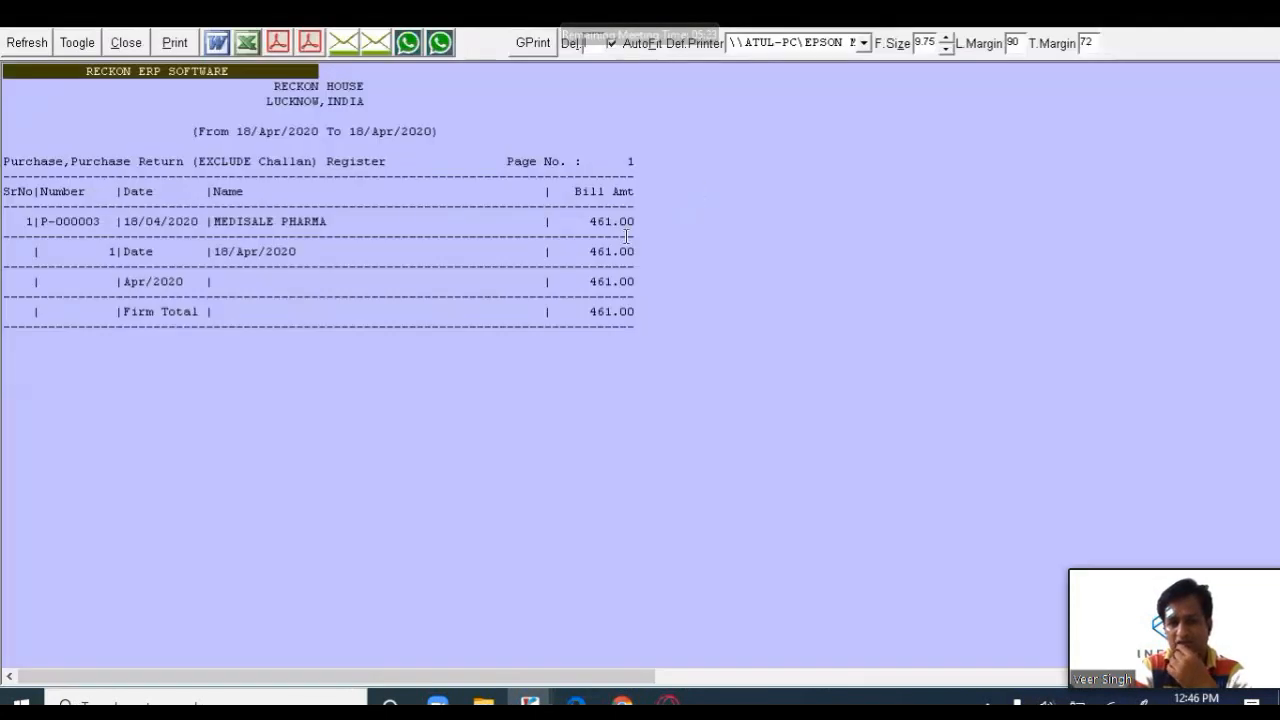
{"action": "left_click_drag", "start_coordinate": [18, 221], "coordinate": [324, 223]}
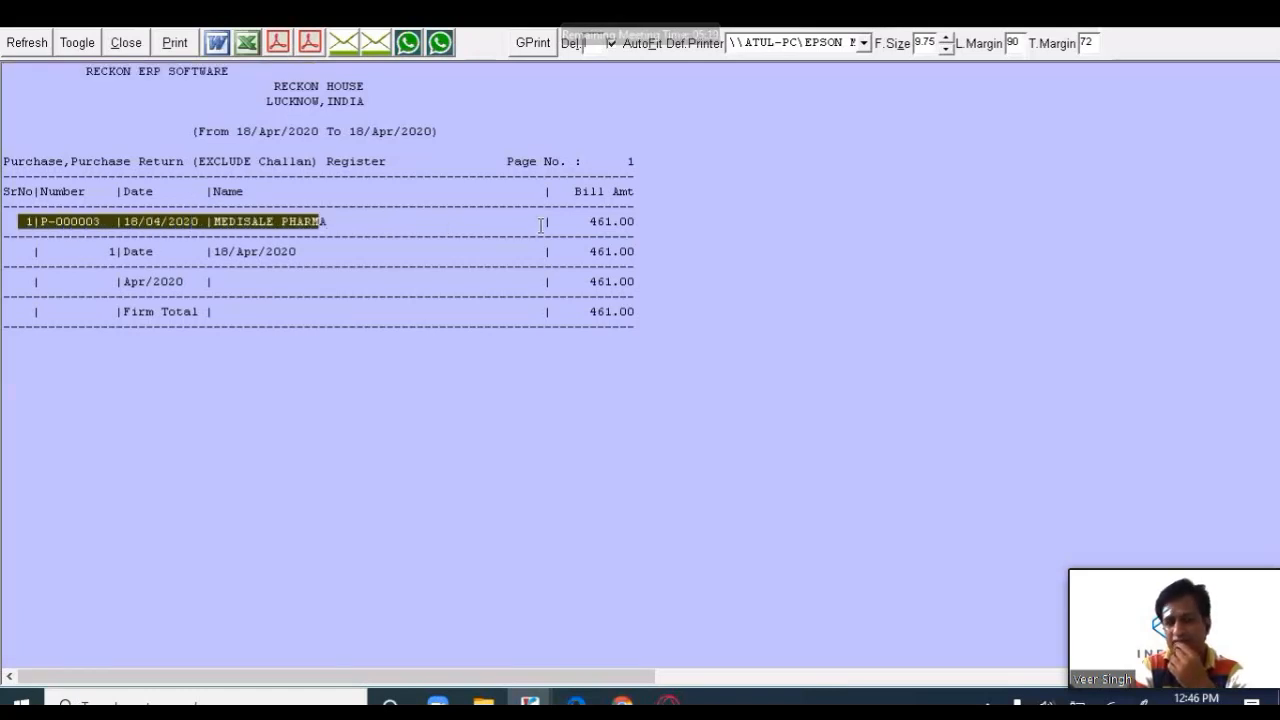
{"action": "left_click_drag", "start_coordinate": [560, 221], "coordinate": [685, 221]}
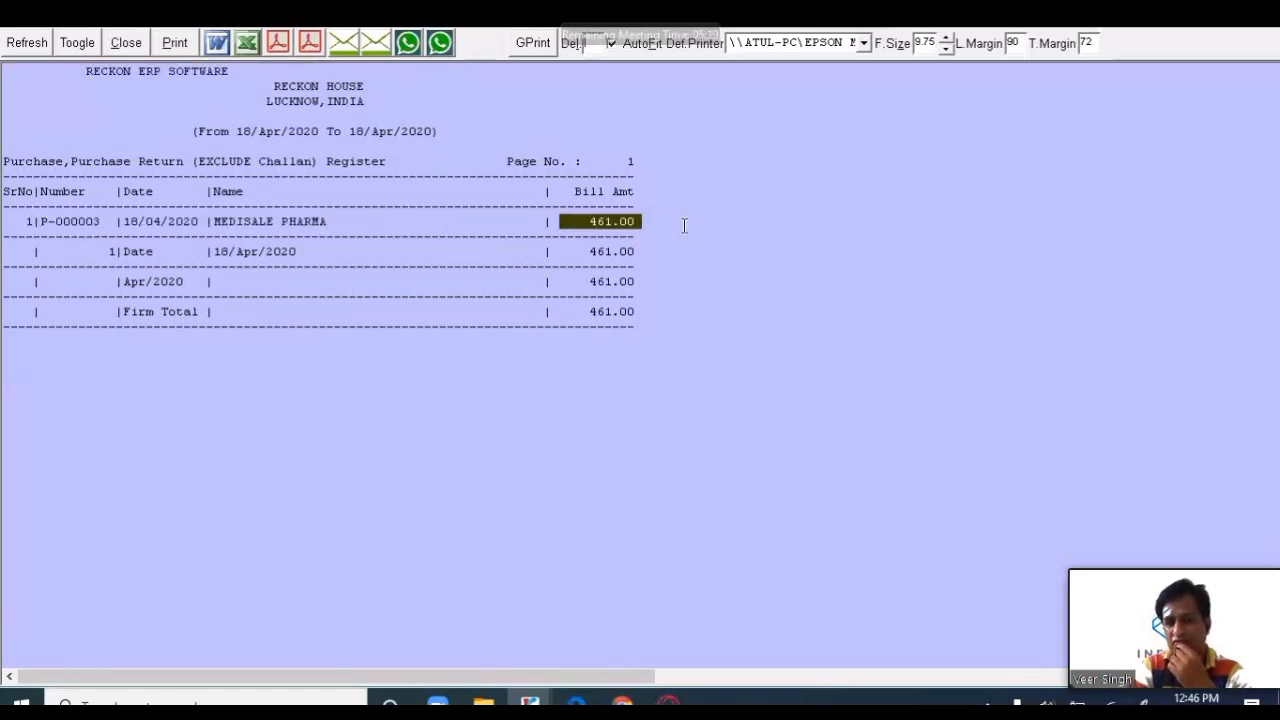
{"action": "left_click", "coordinate": [126, 43]}
{"action": "left_click", "coordinate": [632, 410]}
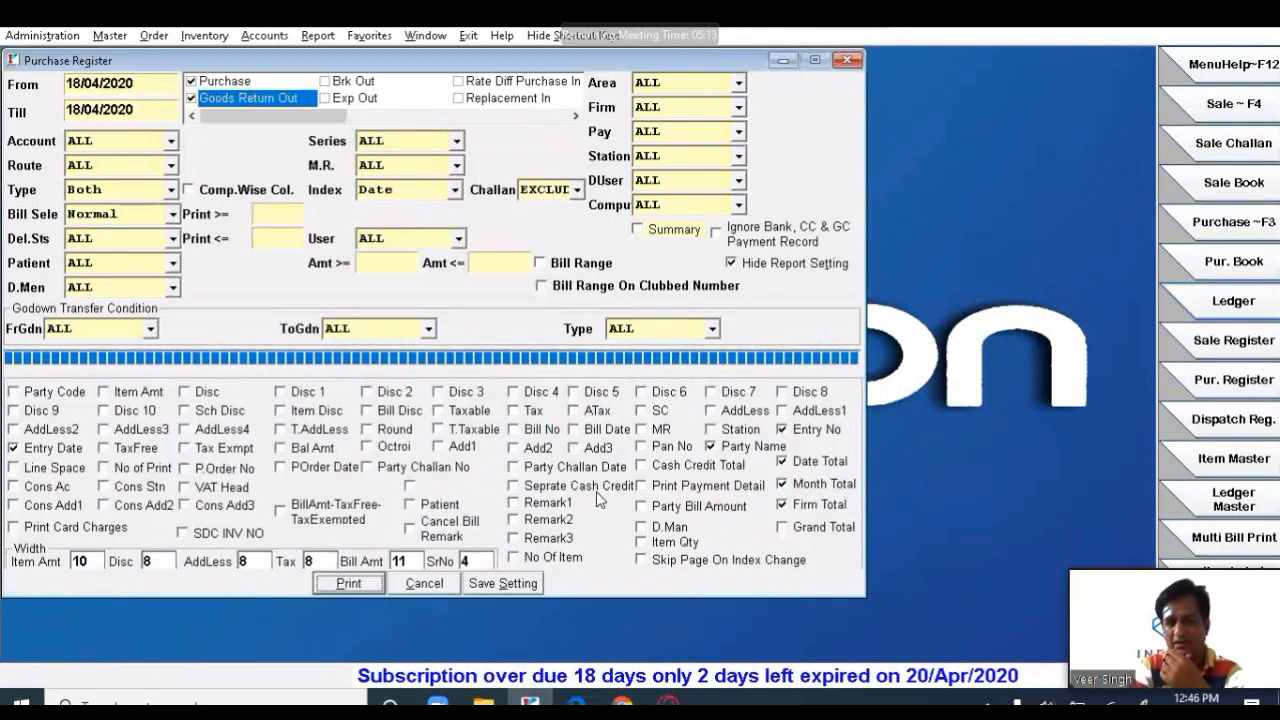
- Add Item Disc, Bill Disc, Taxable, Tax, ATax, SC, Bill No and Bill Date columns
{"action": "left_click", "coordinate": [397, 412]}
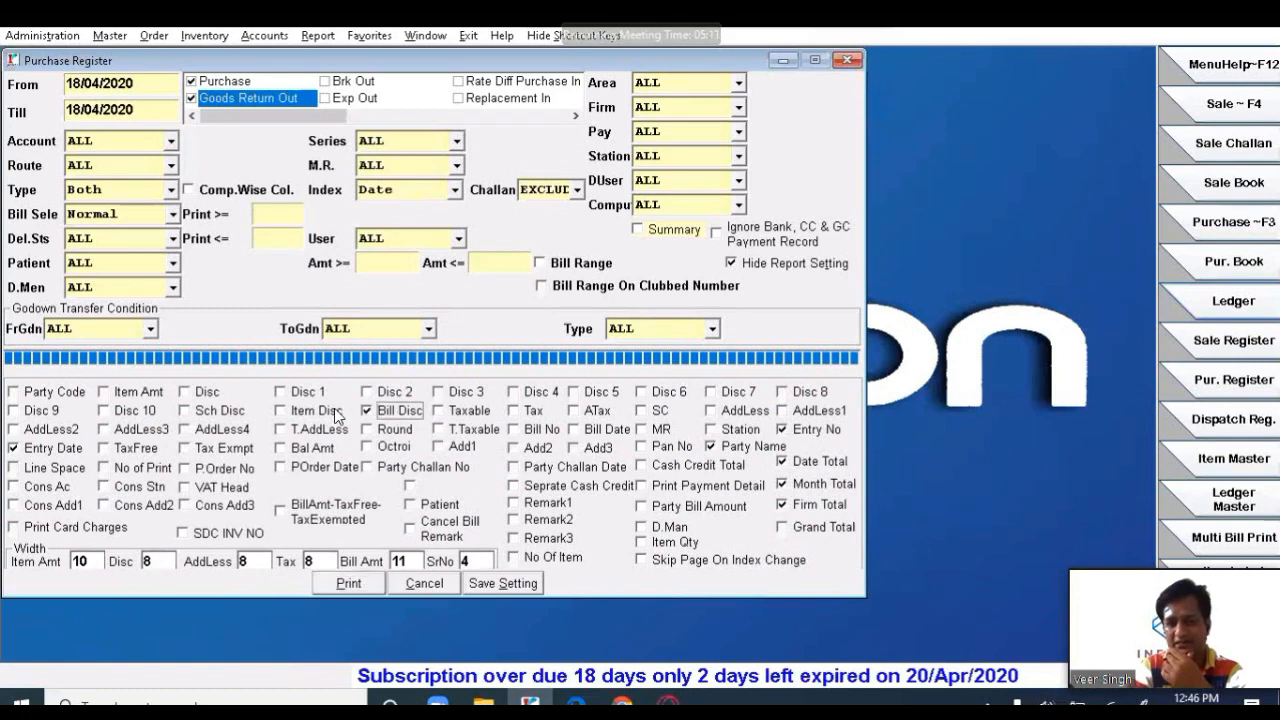
{"action": "left_click", "coordinate": [336, 413]}
{"action": "left_click", "coordinate": [440, 411]}
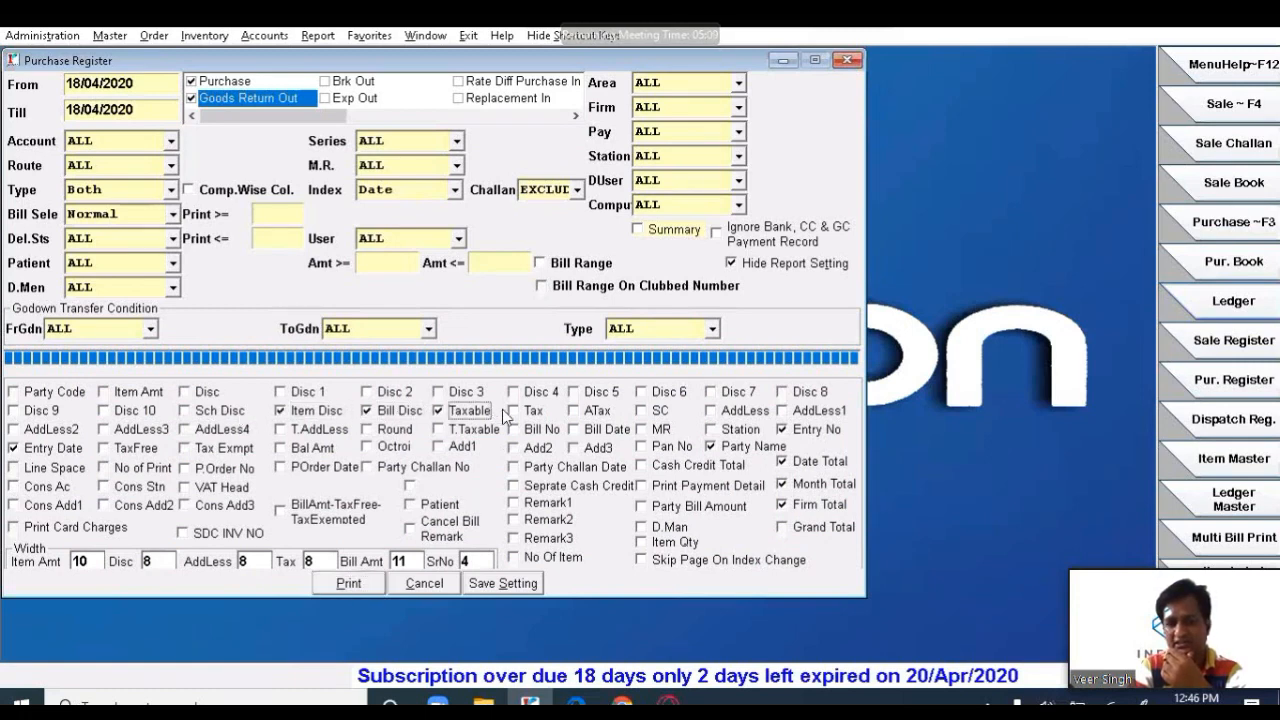
{"action": "left_click", "coordinate": [514, 411]}
{"action": "left_click", "coordinate": [576, 411]}
{"action": "left_click", "coordinate": [646, 412]}
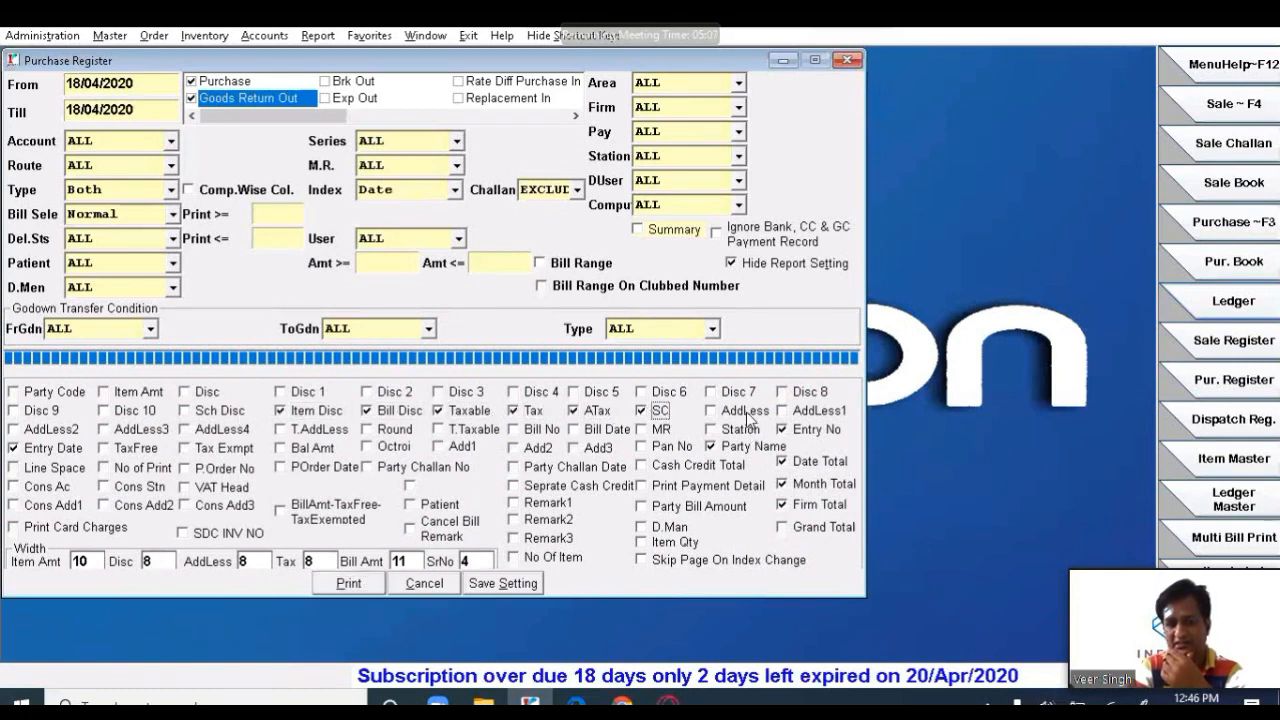
{"action": "left_click", "coordinate": [535, 430]}
{"action": "left_click", "coordinate": [606, 432]}
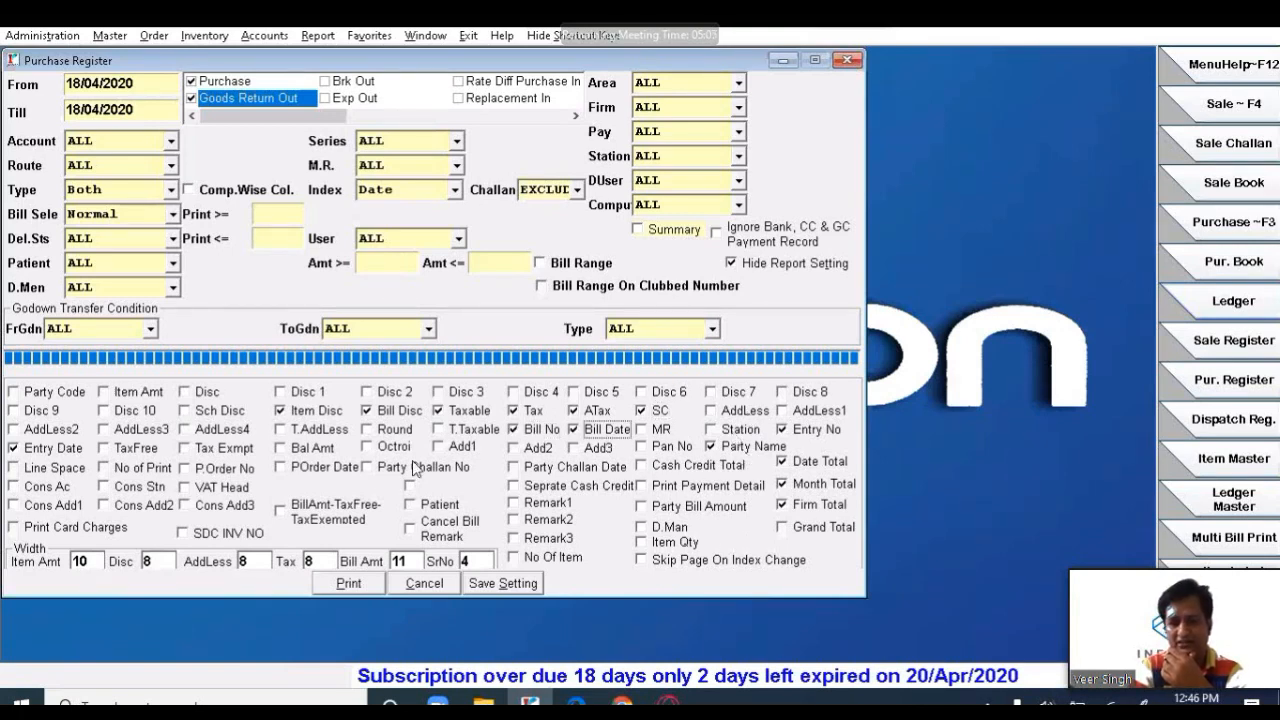
{"action": "left_click", "coordinate": [503, 586]}
- Regenerate the register, check the MEDISALE PHARMA tax figures, then close the Purchase Register options
{"action": "left_click", "coordinate": [349, 583]}
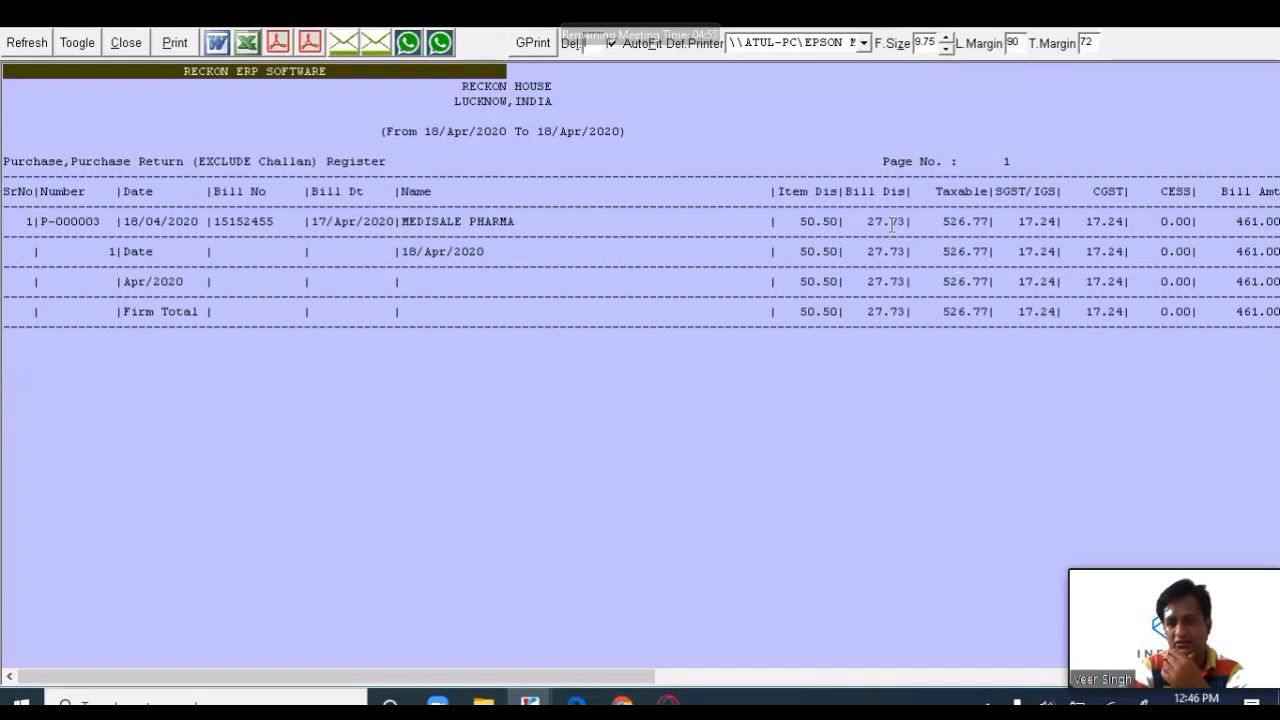
{"action": "left_click", "coordinate": [1059, 228]}
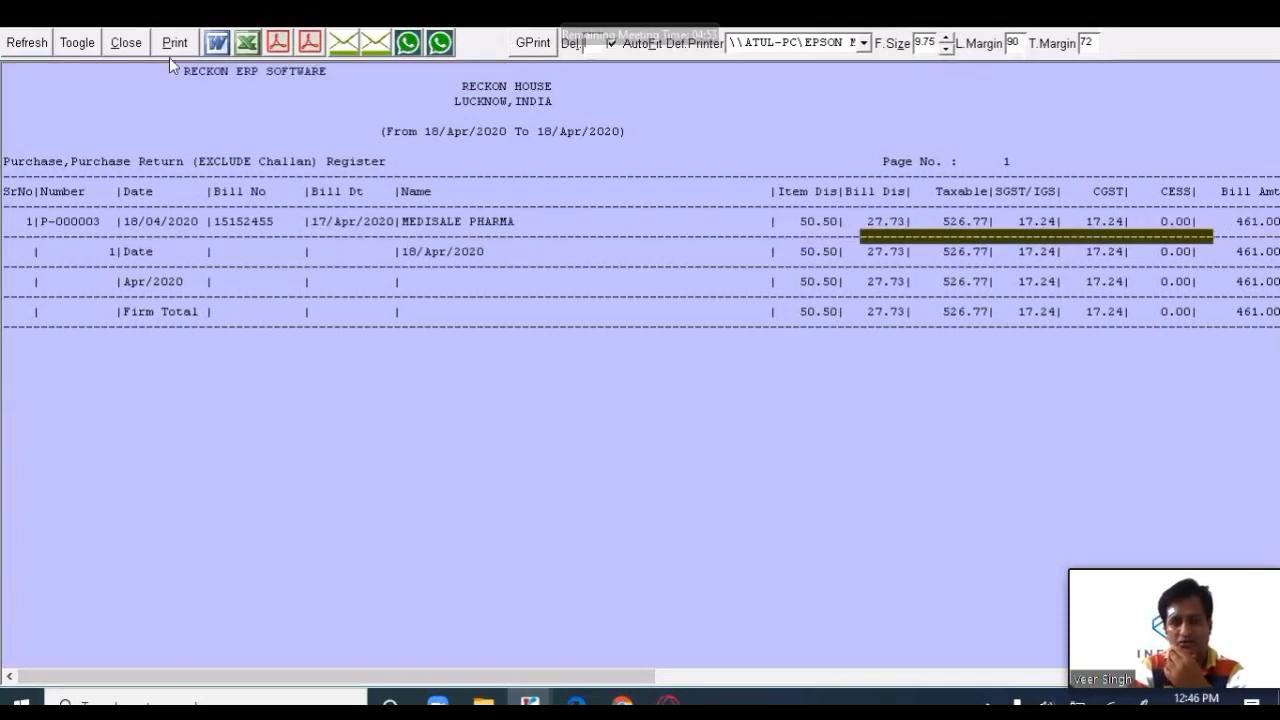
{"action": "left_click", "coordinate": [126, 42]}
{"action": "left_click", "coordinate": [647, 407]}
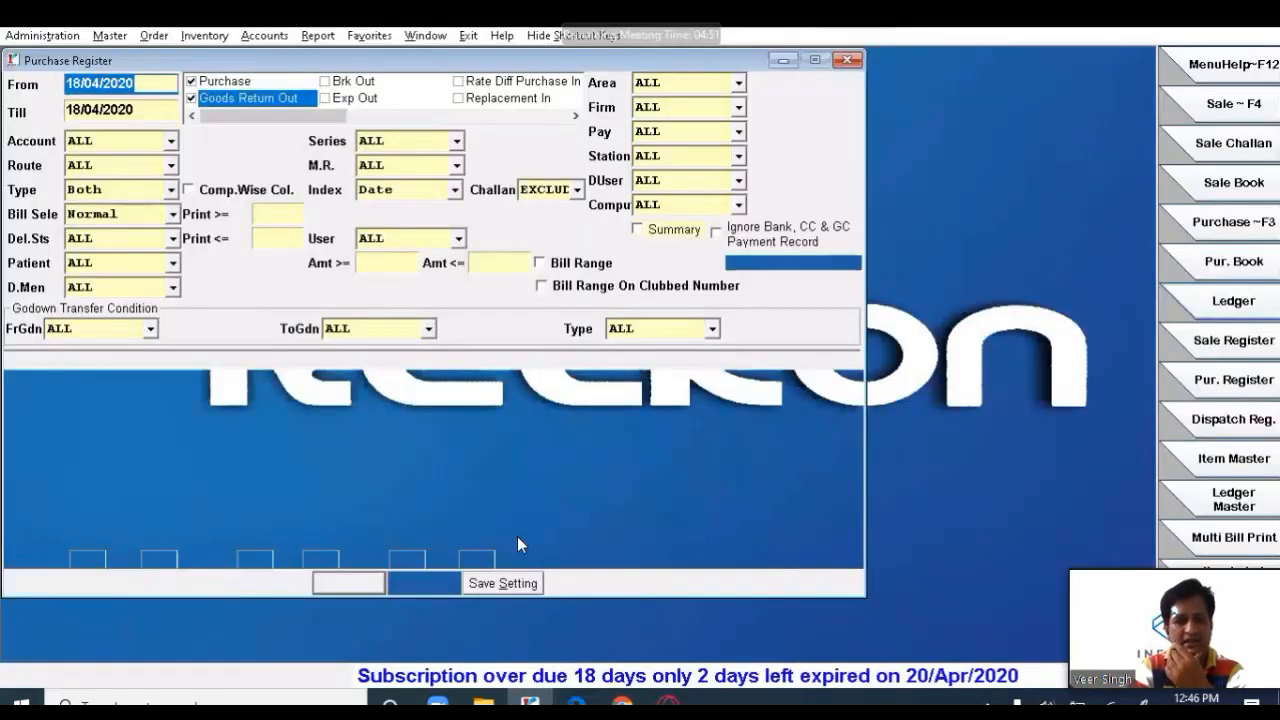
{"action": "left_click", "coordinate": [424, 583]}
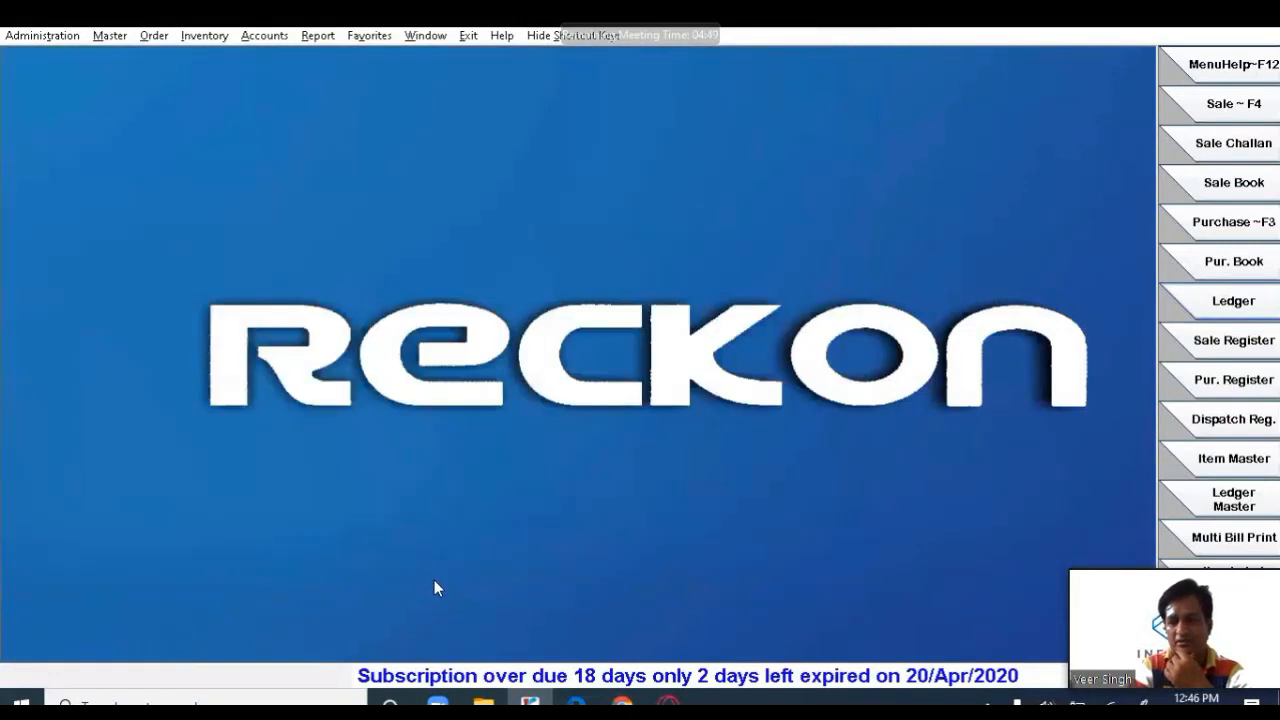
- Generate the Bill Wise Item Wise Purchase Register with the From date set to 18/04/2020
{"action": "left_click", "coordinate": [334, 37]}
{"action": "mouse_move", "coordinate": [395, 99]}
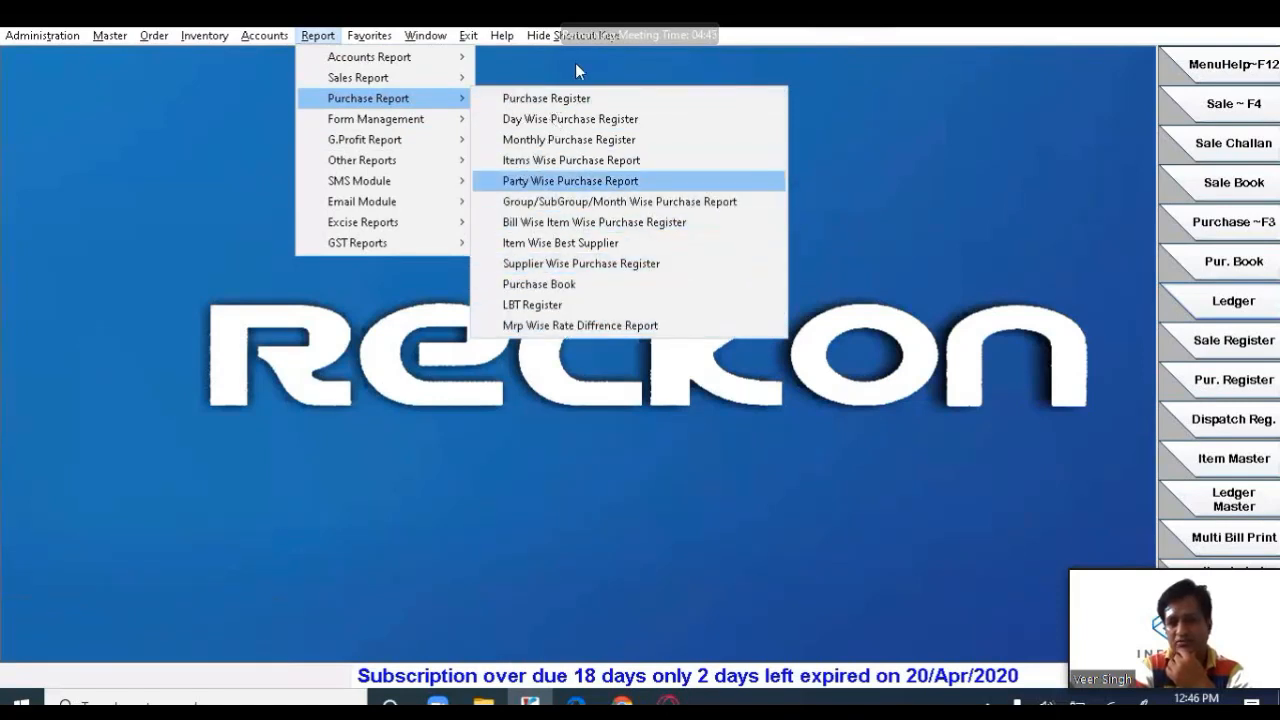
{"action": "left_click", "coordinate": [607, 224]}
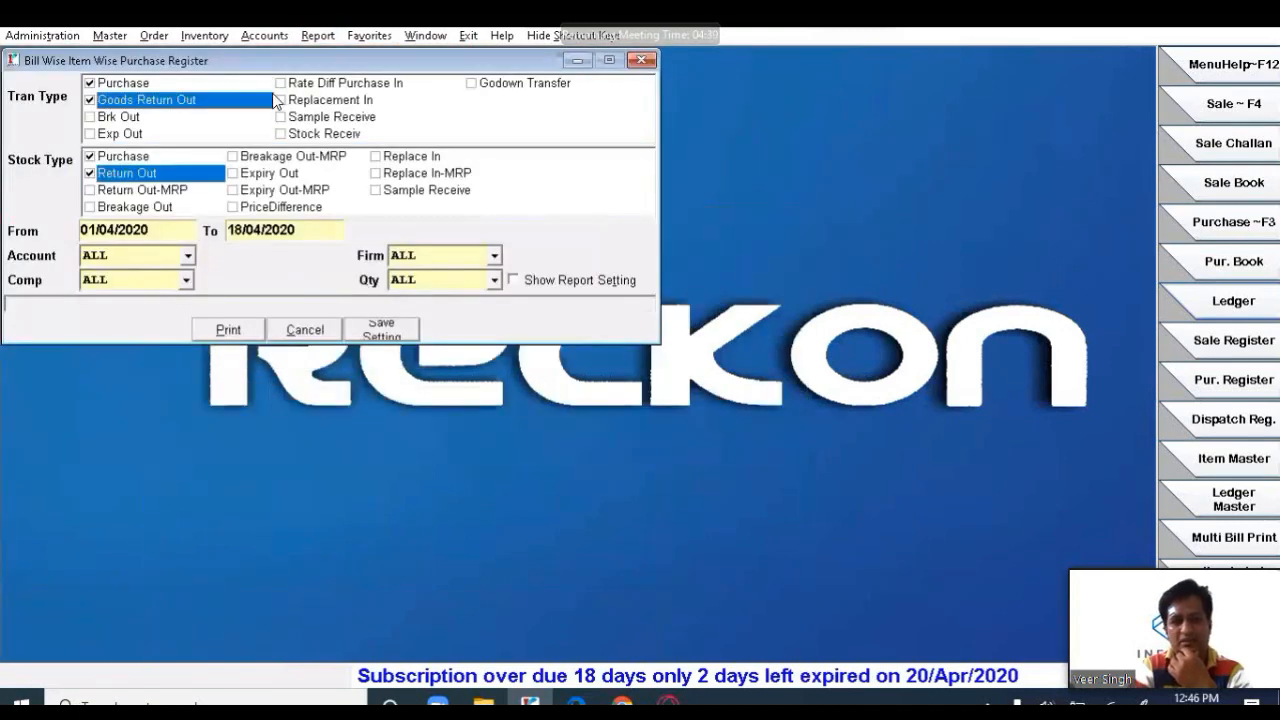
{"action": "left_click", "coordinate": [179, 235]}
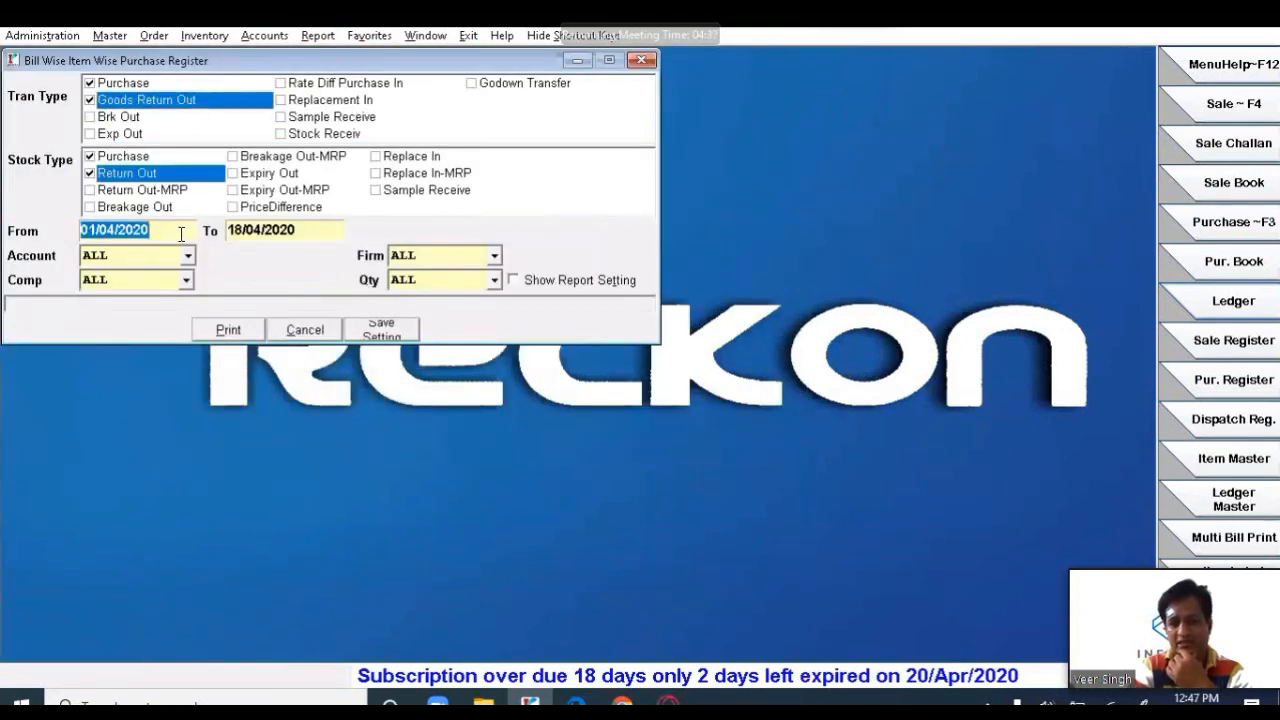
{"action": "type", "text": "18"}
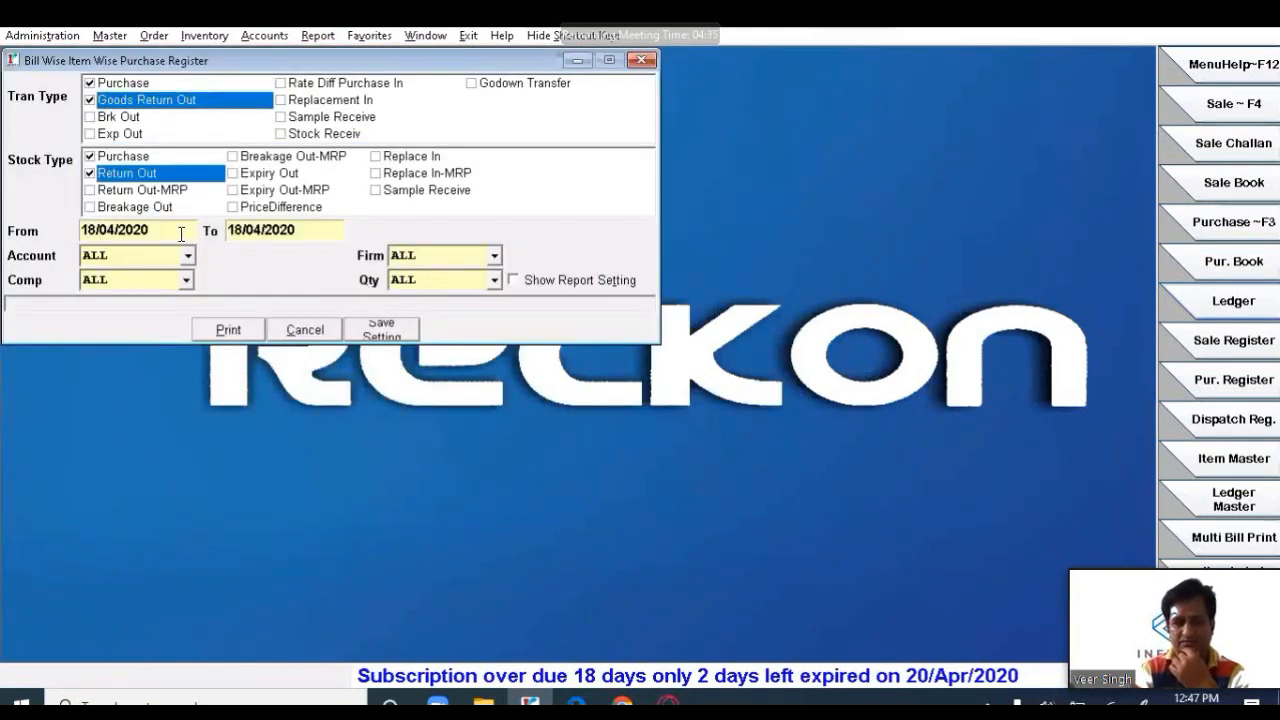
{"action": "left_click", "coordinate": [228, 330]}
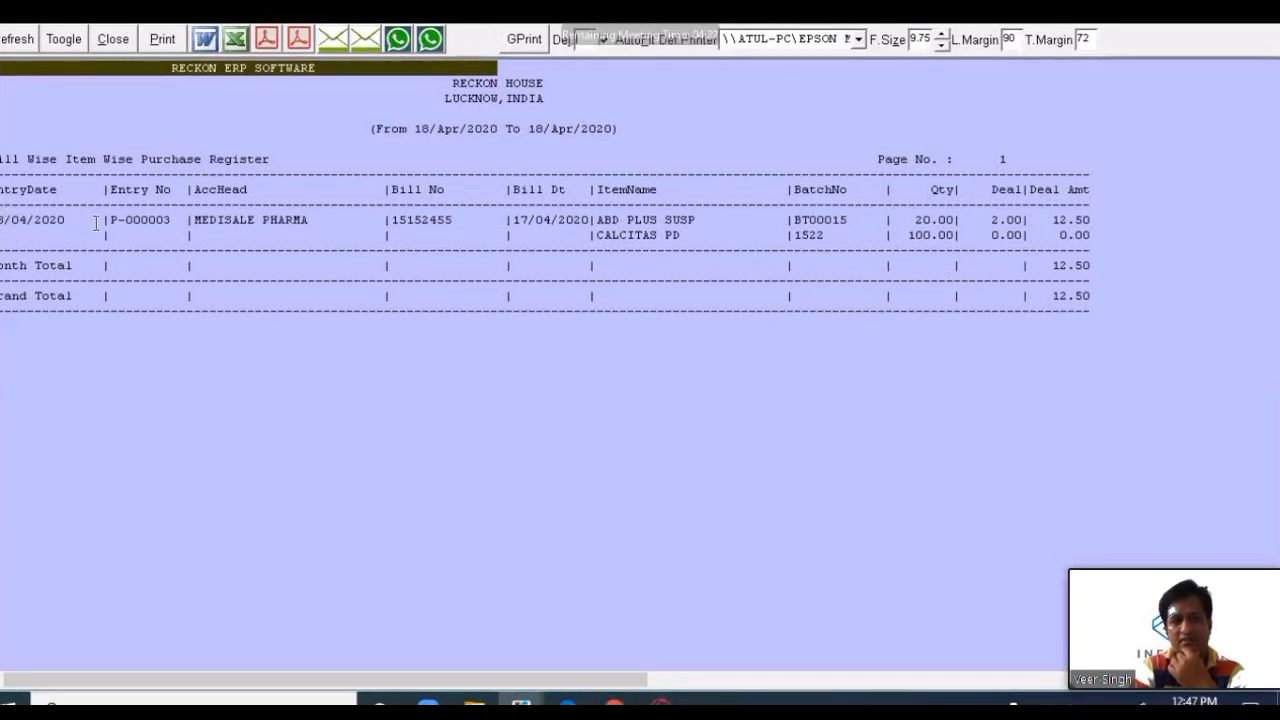
- Review the entry for bill 15152455, then close the preview without printing
{"action": "left_click_drag", "start_coordinate": [103, 221], "coordinate": [293, 221]}
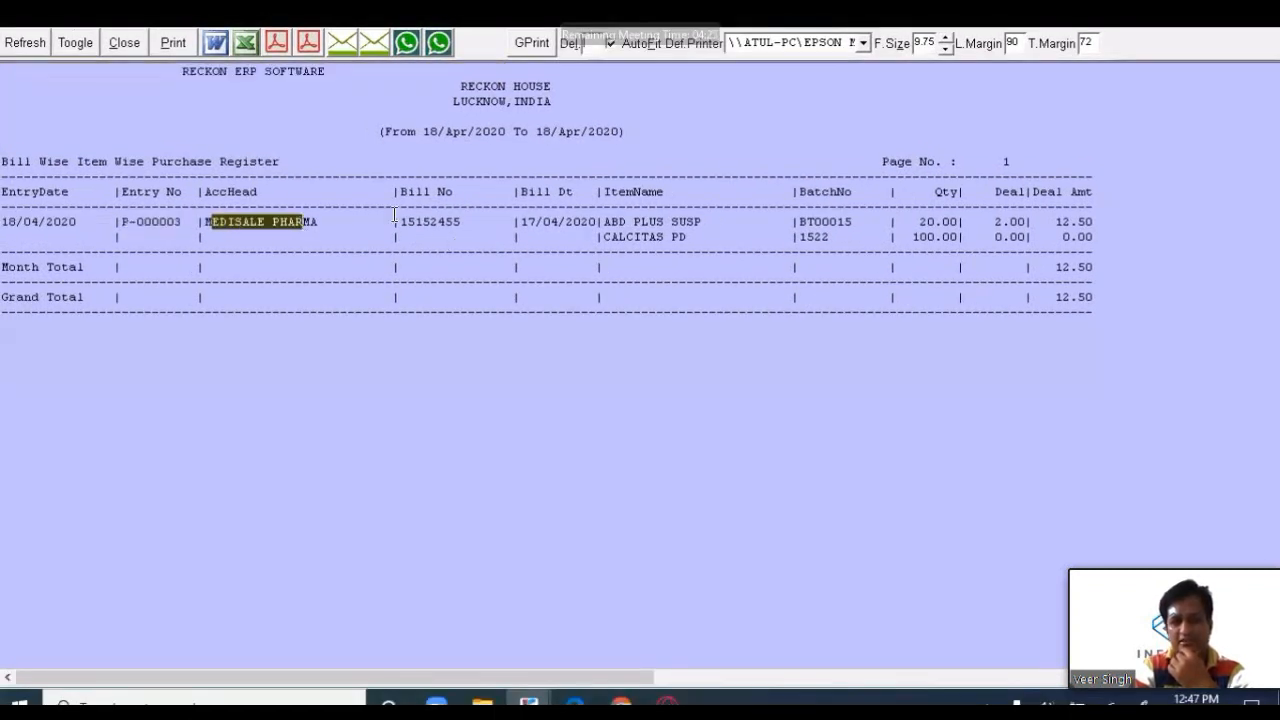
{"action": "left_click_drag", "start_coordinate": [394, 217], "coordinate": [442, 223]}
{"action": "left_click", "coordinate": [521, 223]}
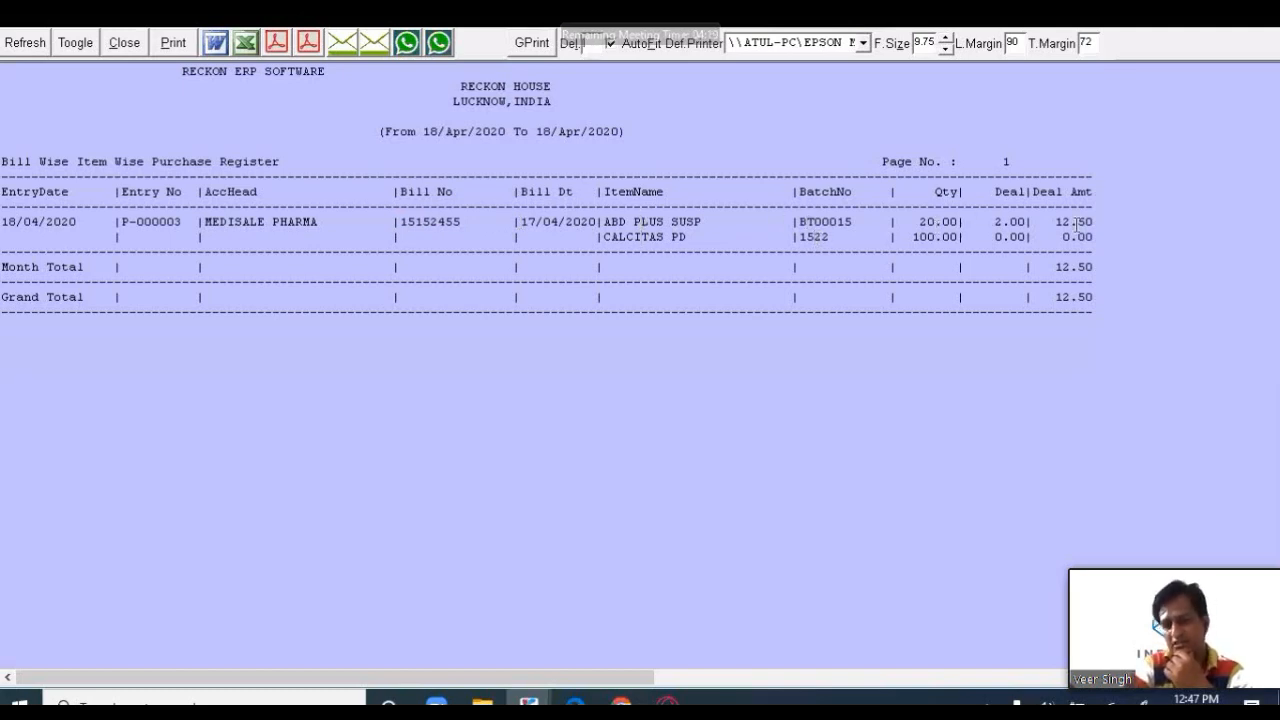
{"action": "left_click", "coordinate": [128, 43]}
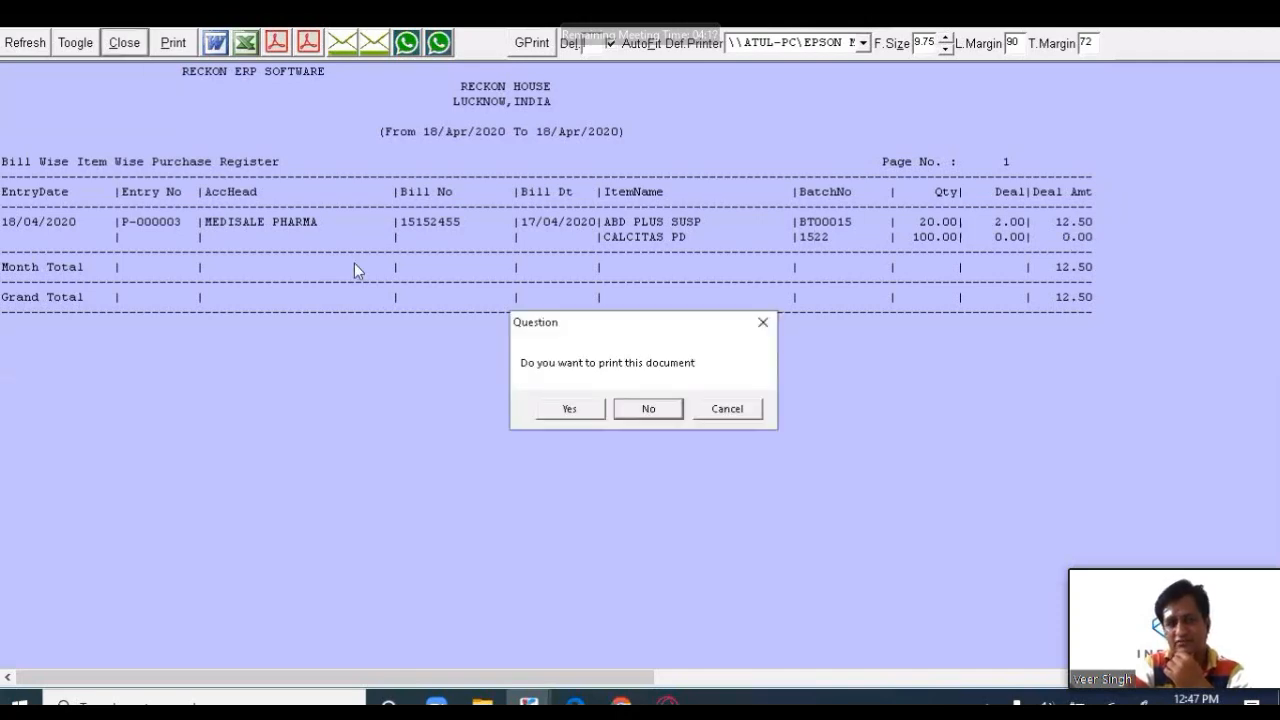
{"action": "left_click", "coordinate": [647, 411]}
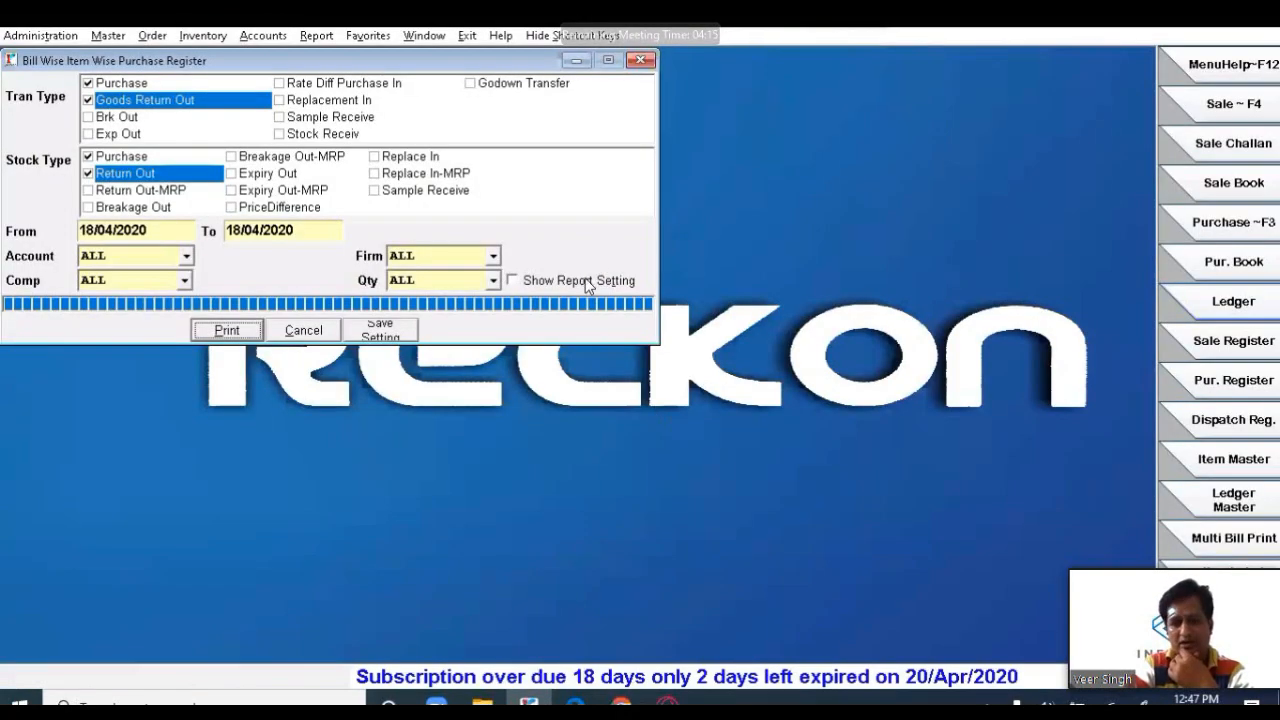
- Add the PTR, Rate, MRP and Net Amount columns in Report Settings and save them
{"action": "left_click", "coordinate": [590, 282]}
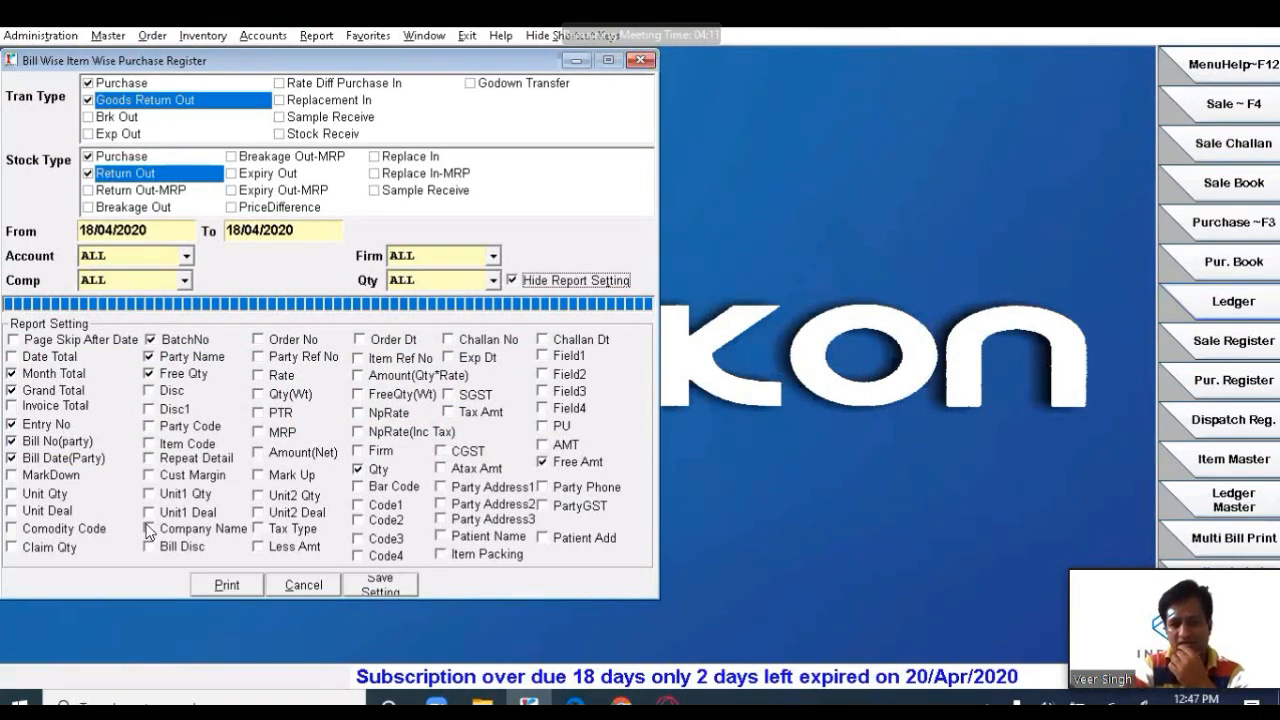
{"action": "left_click", "coordinate": [262, 414]}
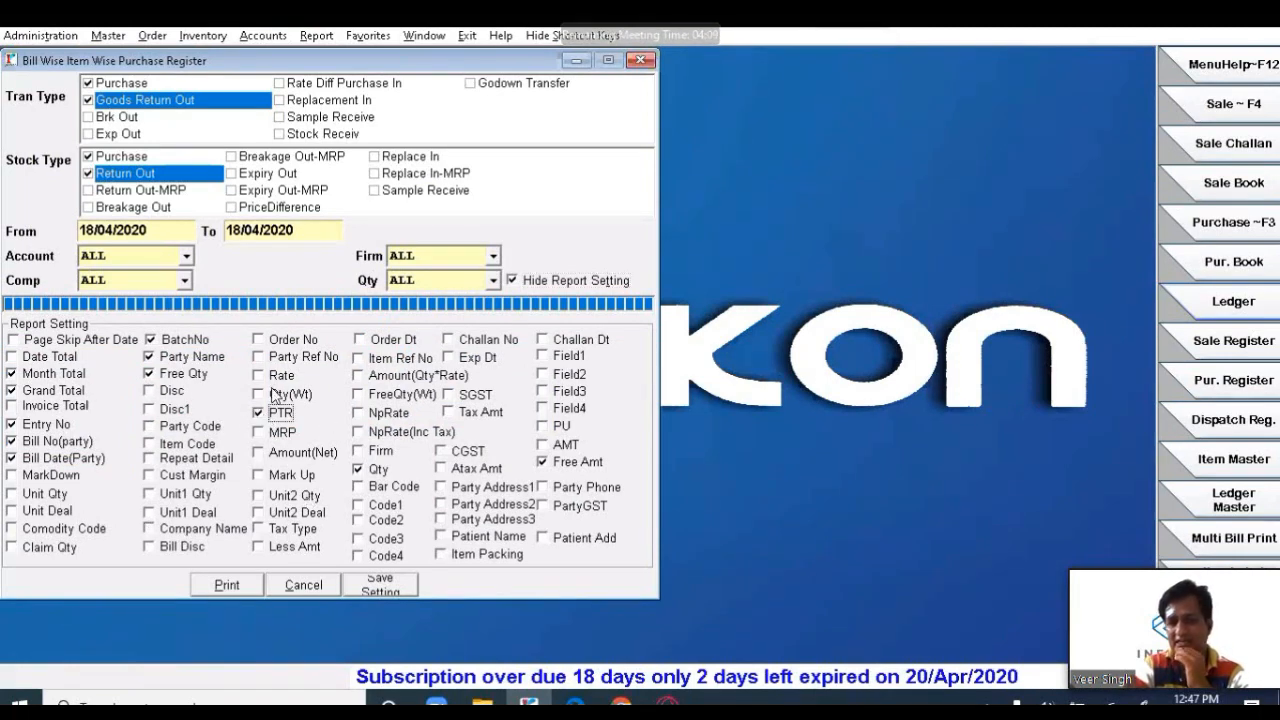
{"action": "left_click", "coordinate": [270, 377]}
{"action": "left_click", "coordinate": [264, 434]}
{"action": "left_click", "coordinate": [267, 455]}
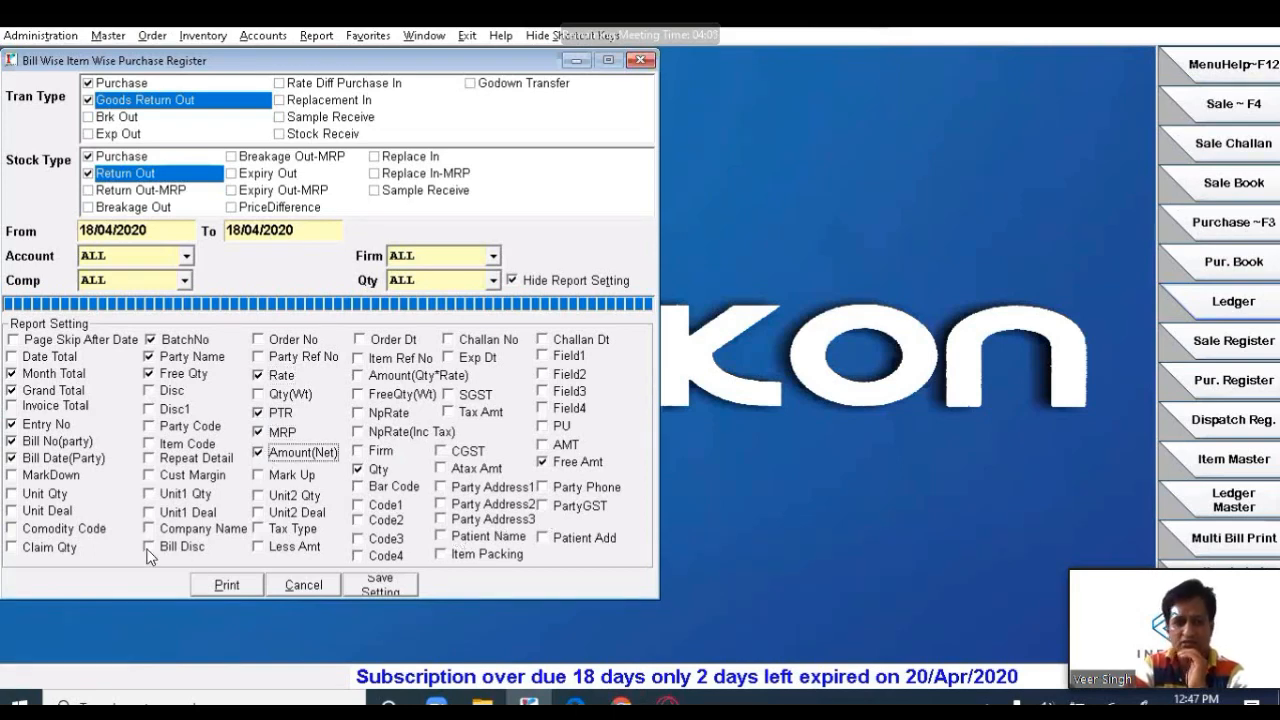
{"action": "left_click", "coordinate": [386, 588]}
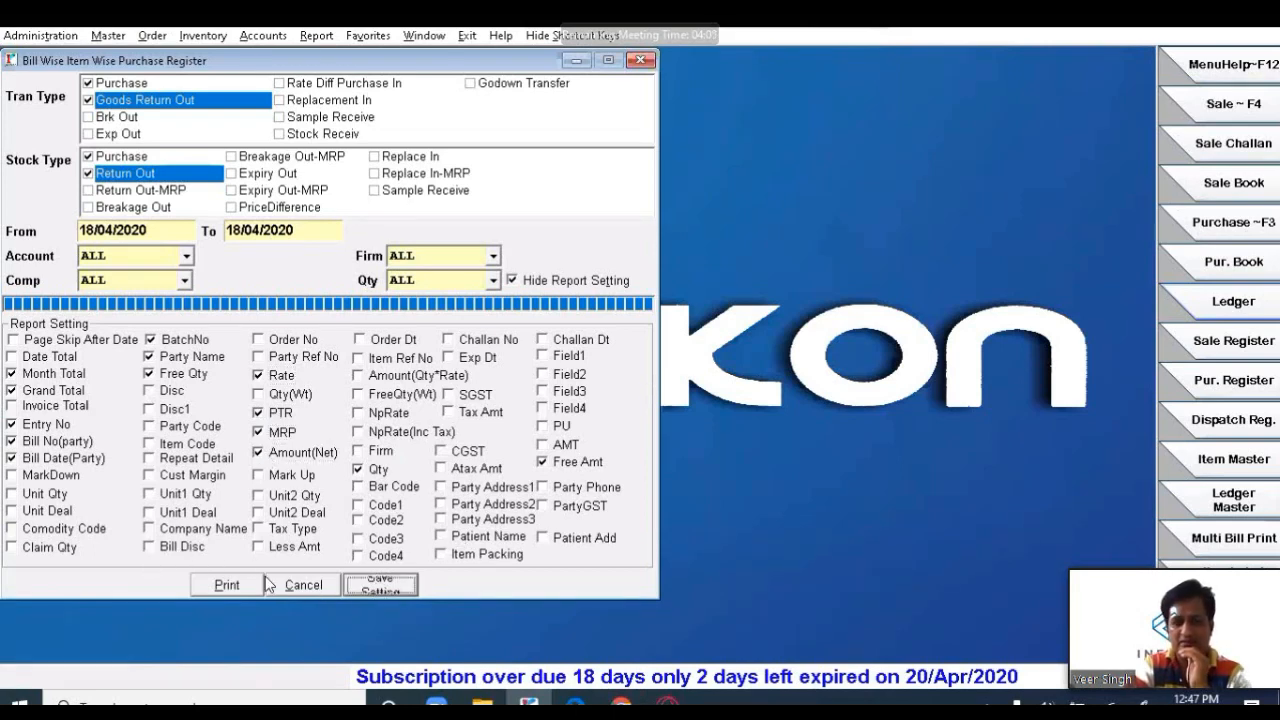
- Preview the widened register at font size 9, then close it without printing and exit the options
{"action": "left_click", "coordinate": [203, 578]}
{"action": "left_click", "coordinate": [700, 425]}
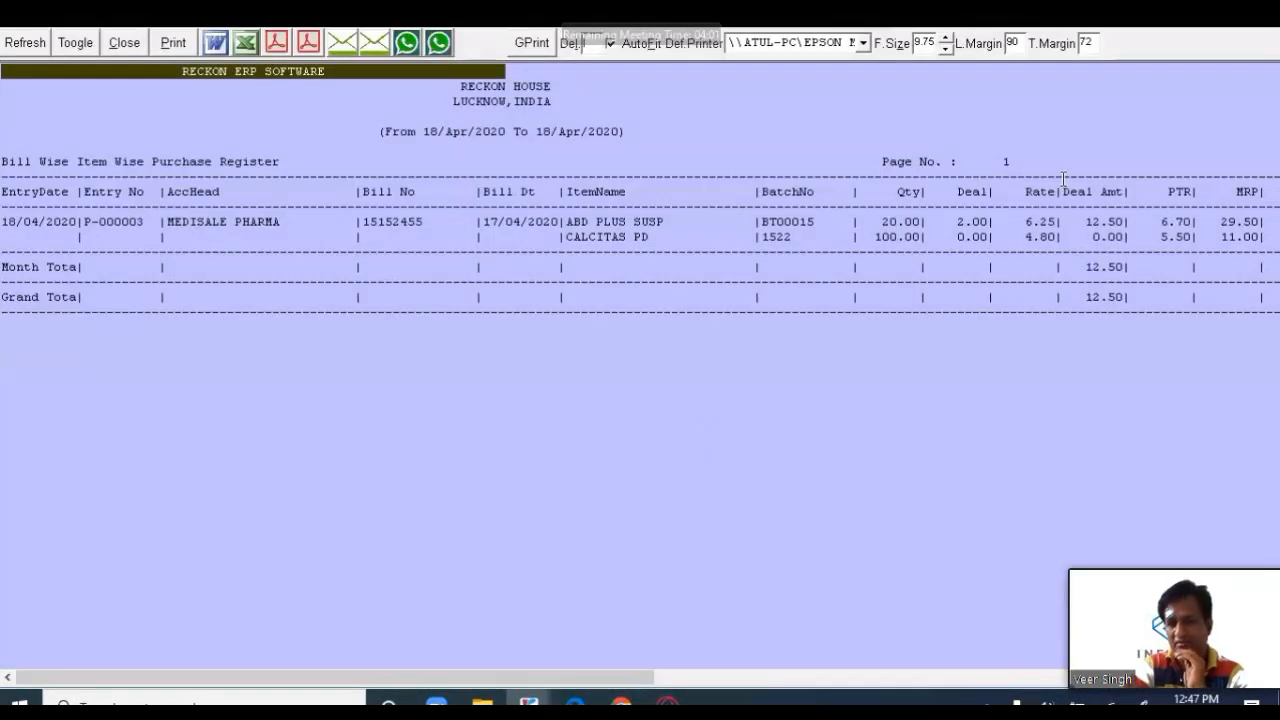
{"action": "left_click", "coordinate": [946, 49]}
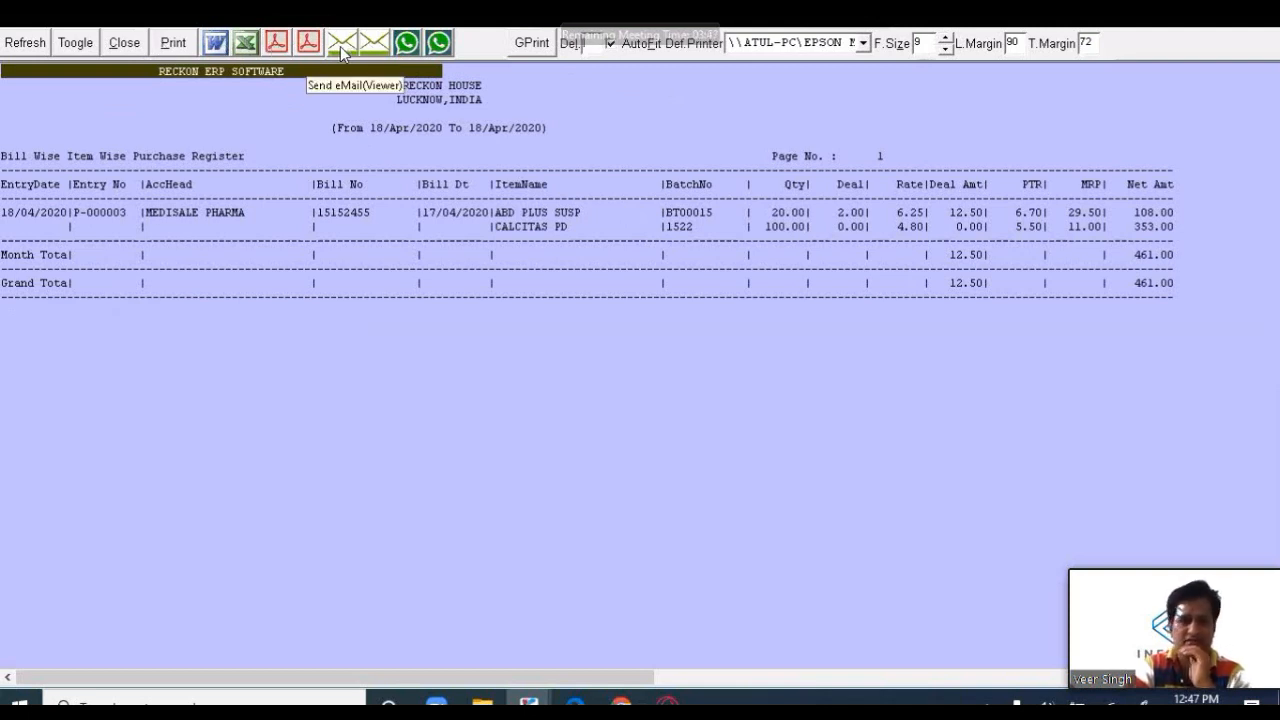
{"action": "left_click", "coordinate": [124, 44]}
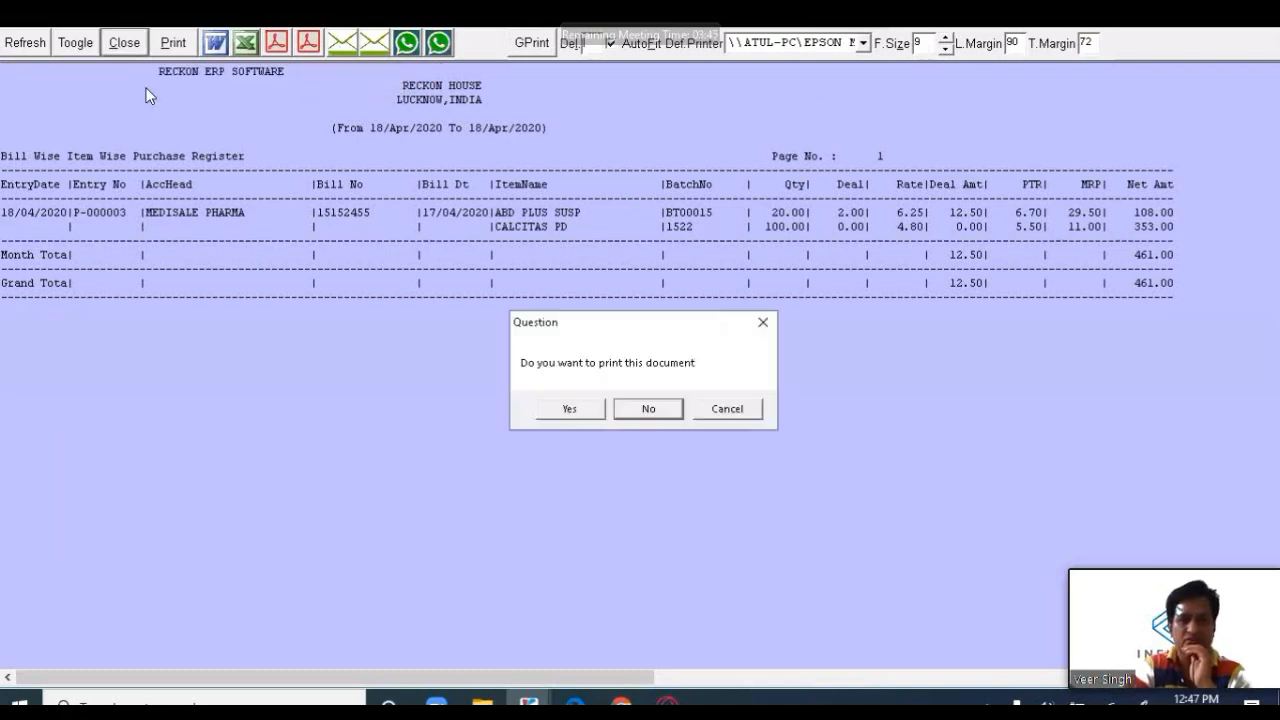
{"action": "left_click", "coordinate": [637, 410]}
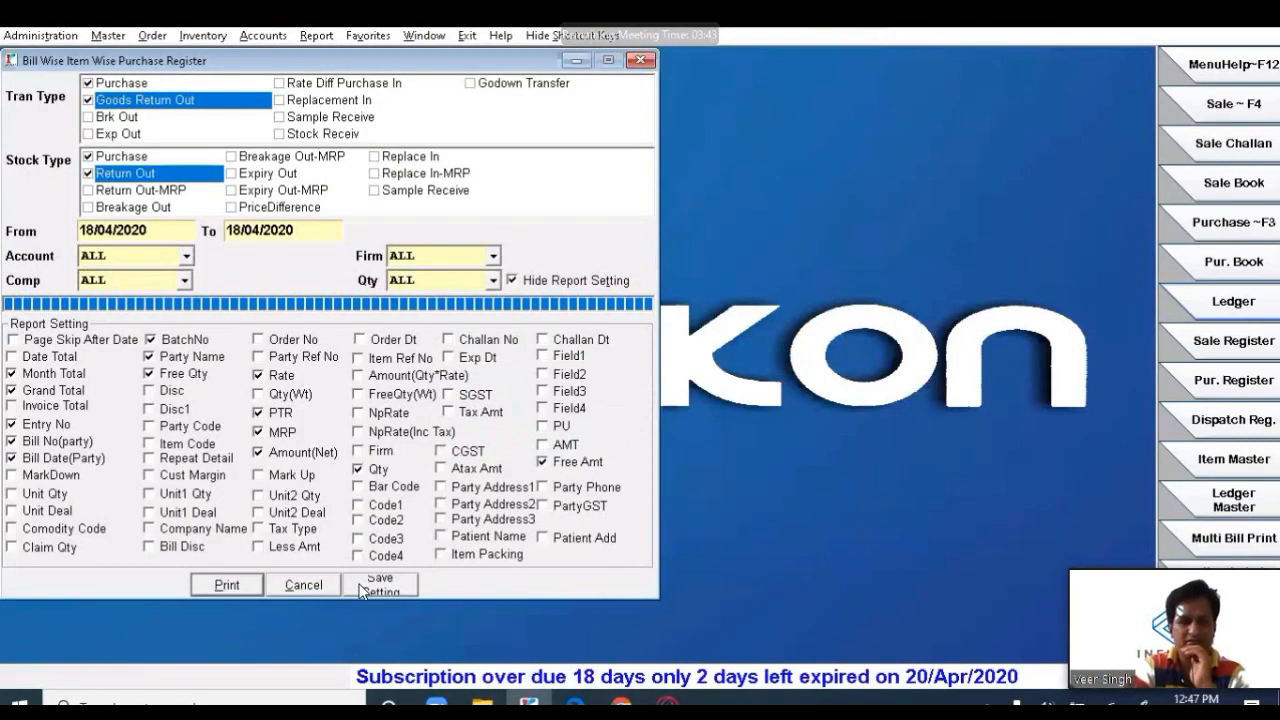
{"action": "left_click", "coordinate": [319, 586]}
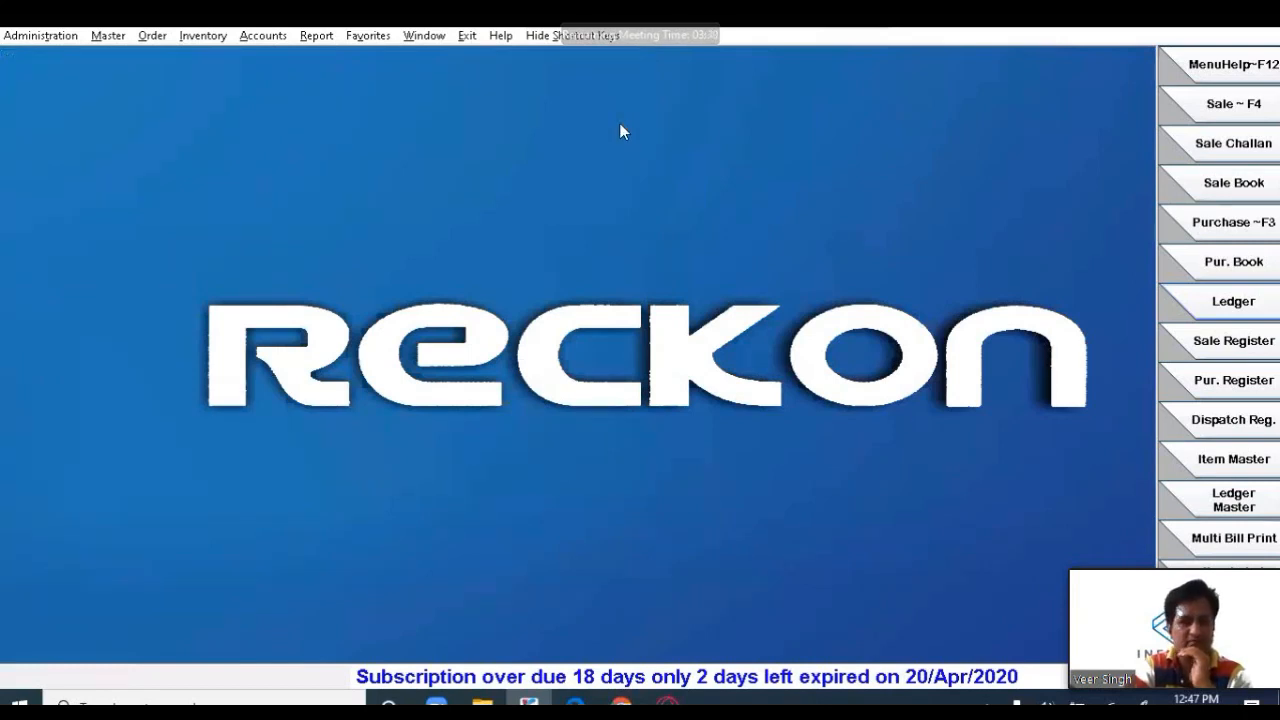
{"action": "left_click", "coordinate": [316, 35]}
{"action": "mouse_move", "coordinate": [383, 244]}
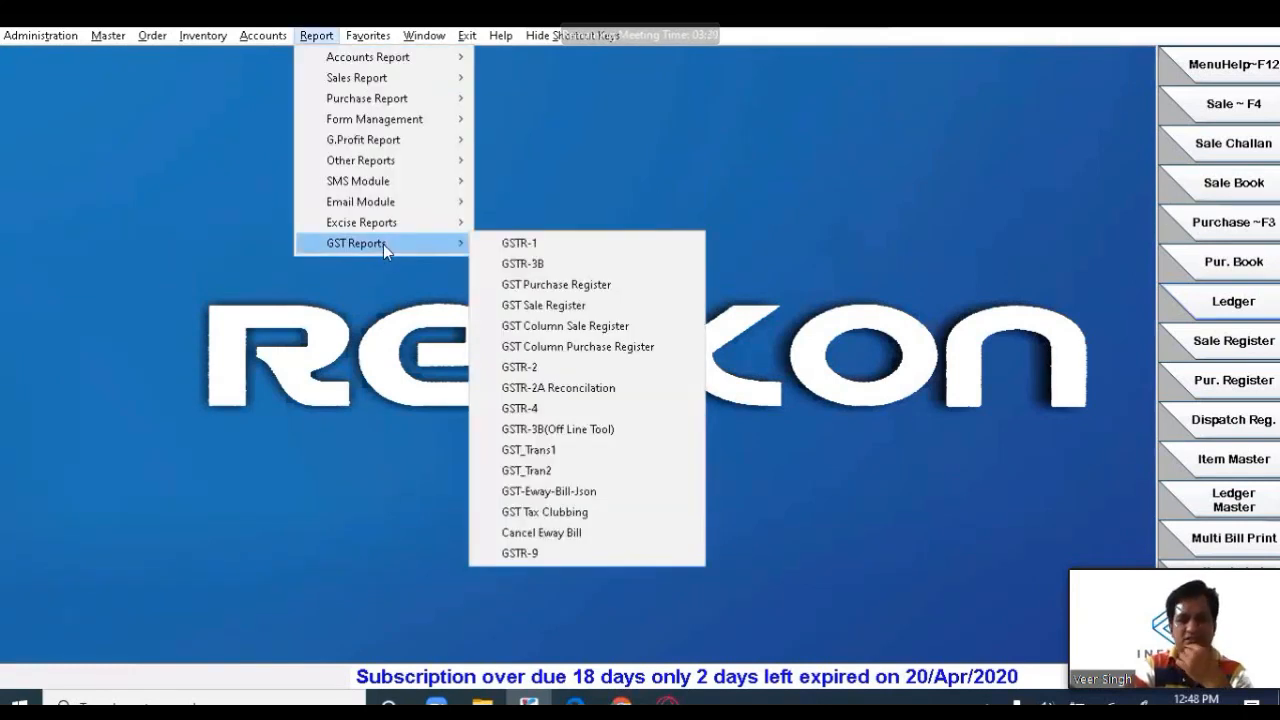
- Generate the GST Purchase Register for ALL bill types with Print Firm Total and Print Total Amt ticked
{"action": "left_click", "coordinate": [584, 302]}
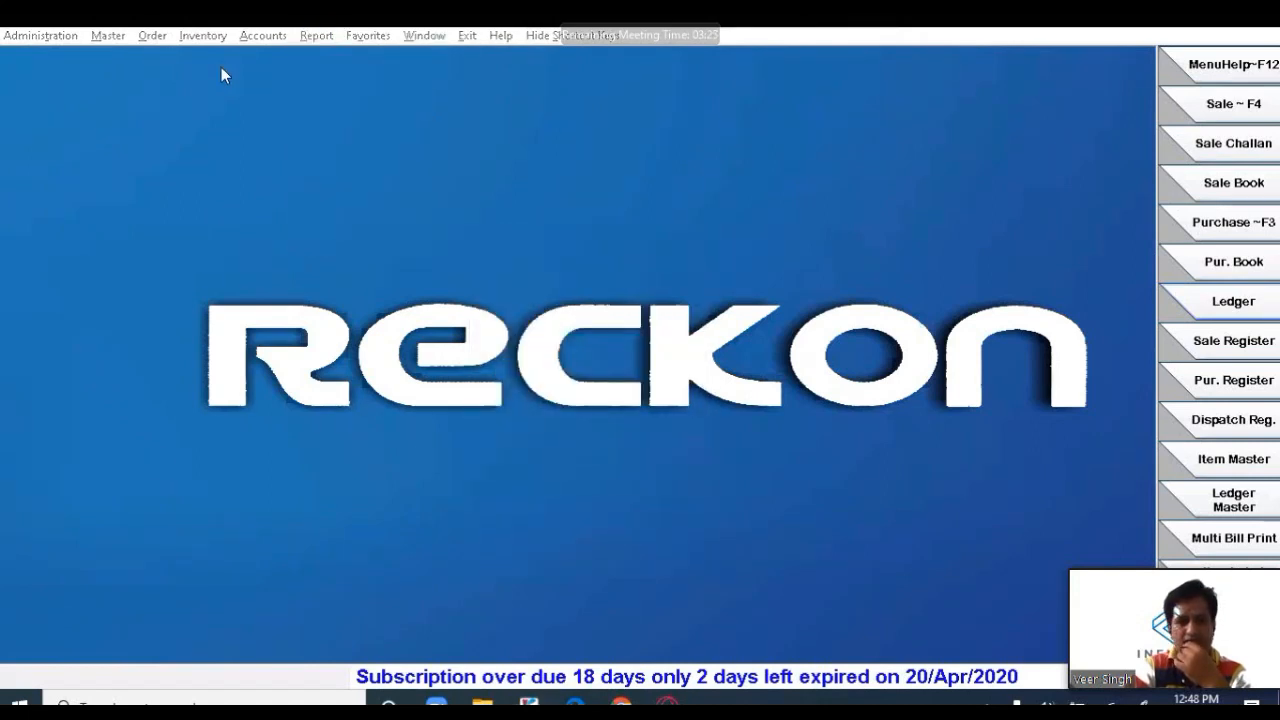
{"action": "left_click", "coordinate": [316, 35]}
{"action": "mouse_move", "coordinate": [430, 244]}
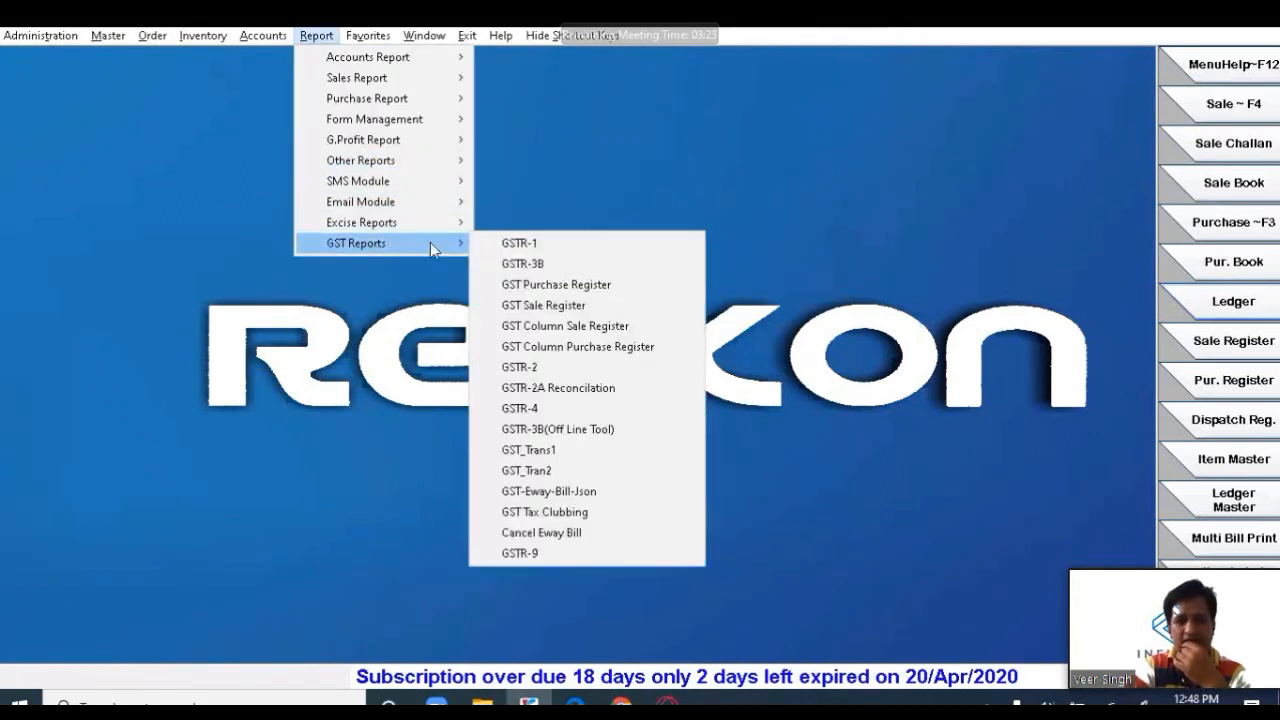
{"action": "left_click", "coordinate": [563, 289]}
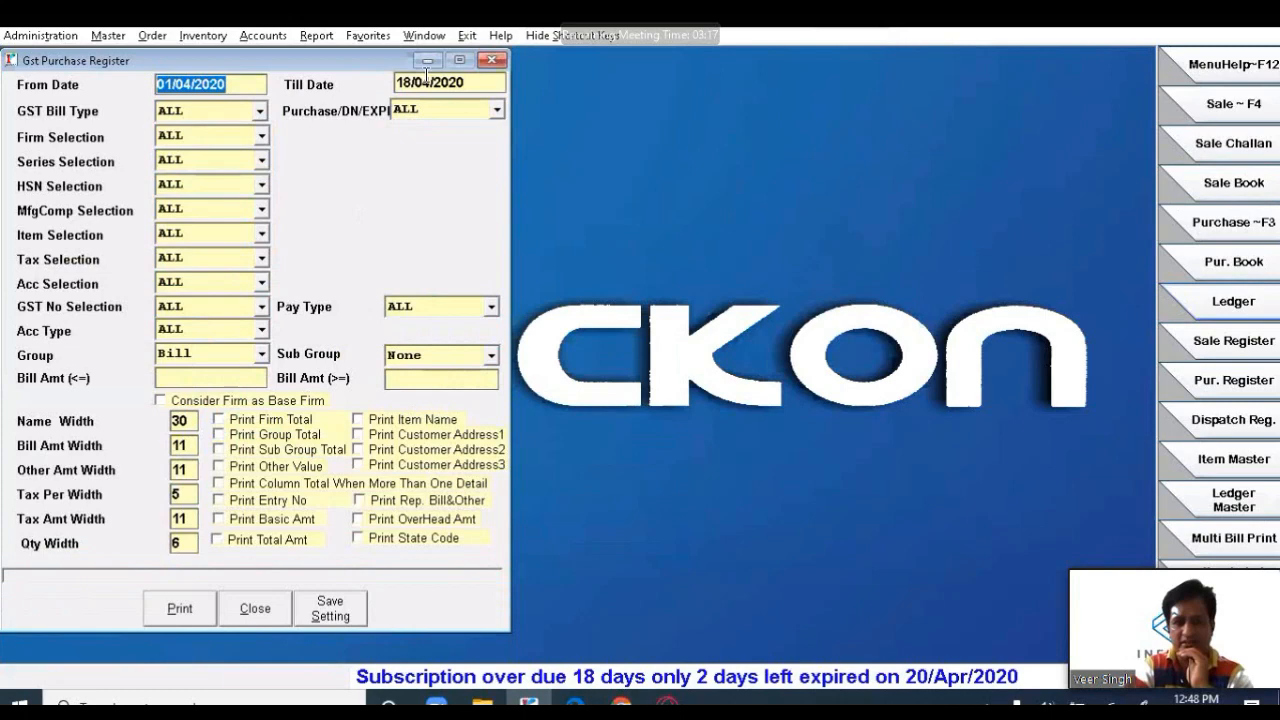
{"action": "left_click", "coordinate": [212, 112]}
{"action": "left_click", "coordinate": [212, 112]}
{"action": "left_click", "coordinate": [212, 112]}
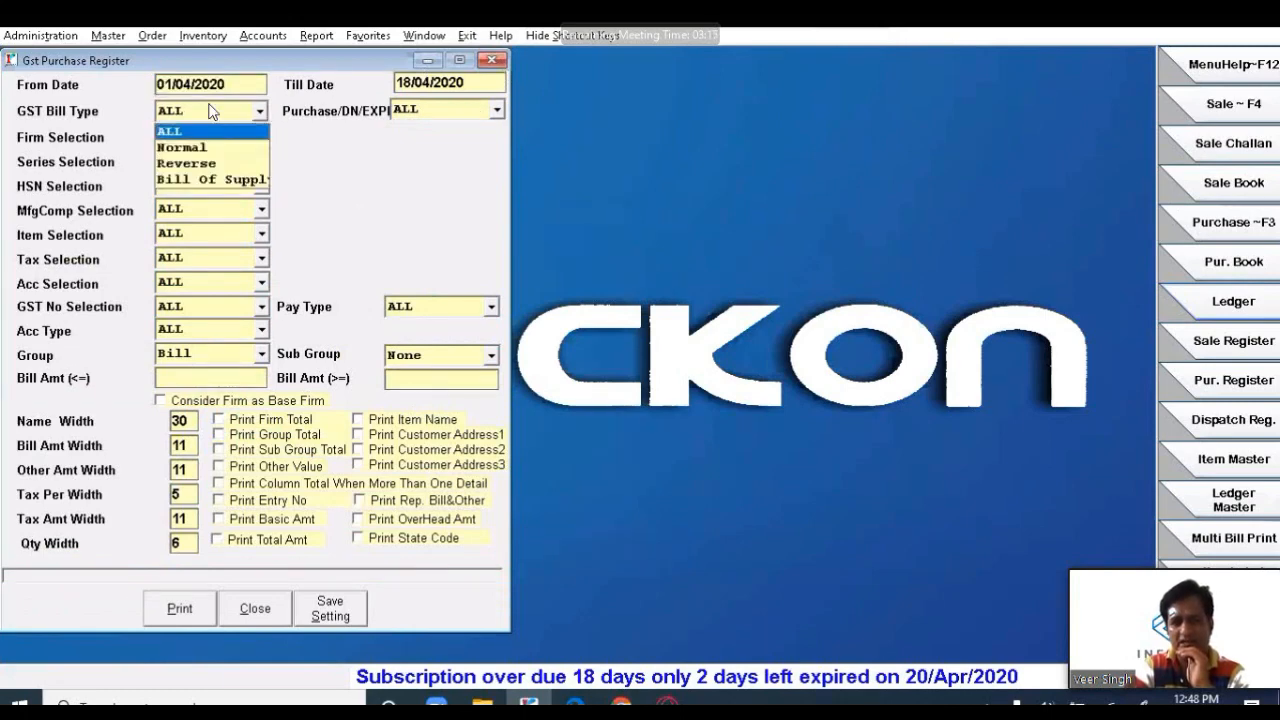
{"action": "left_click", "coordinate": [225, 108]}
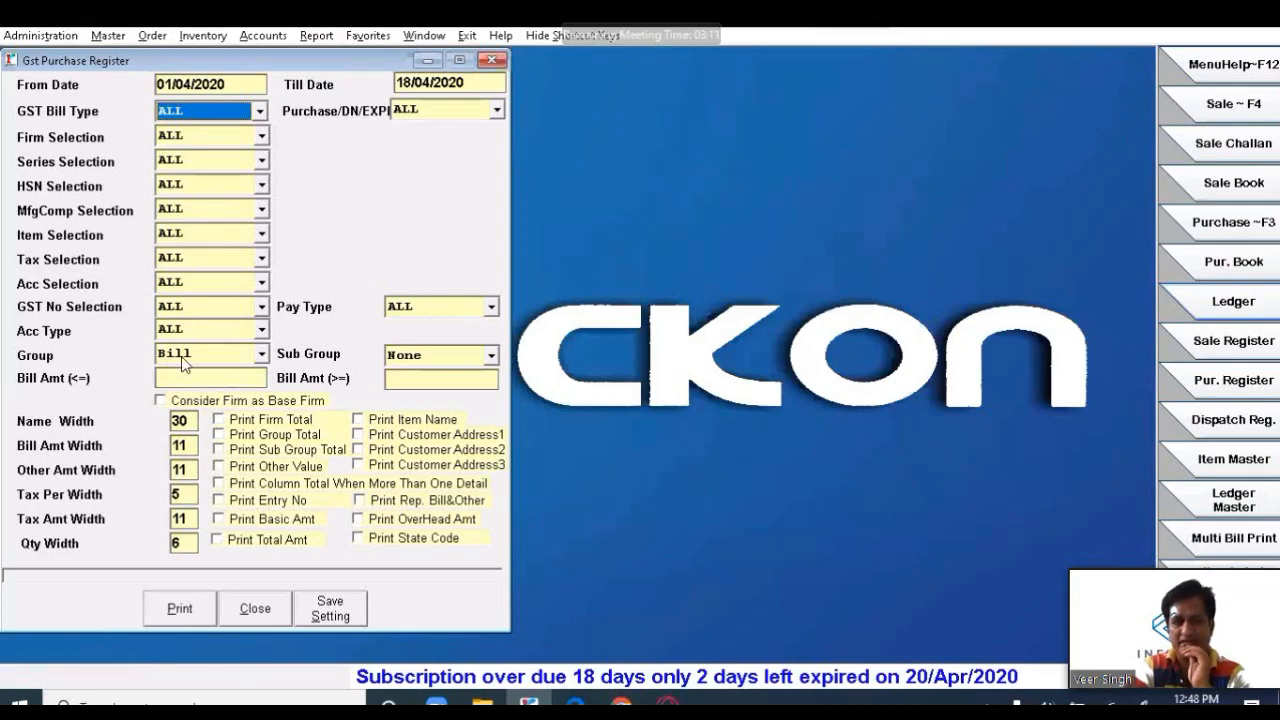
{"action": "left_click", "coordinate": [240, 420]}
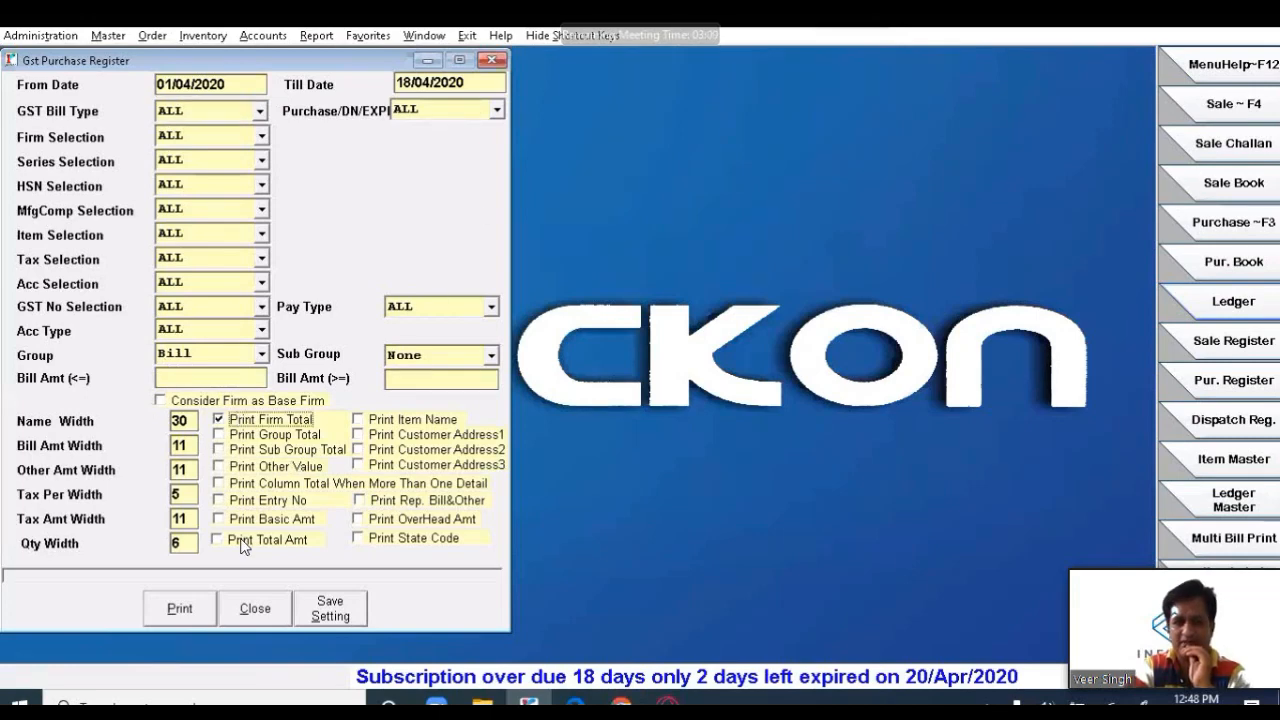
{"action": "left_click", "coordinate": [244, 541]}
{"action": "left_click", "coordinate": [186, 618]}
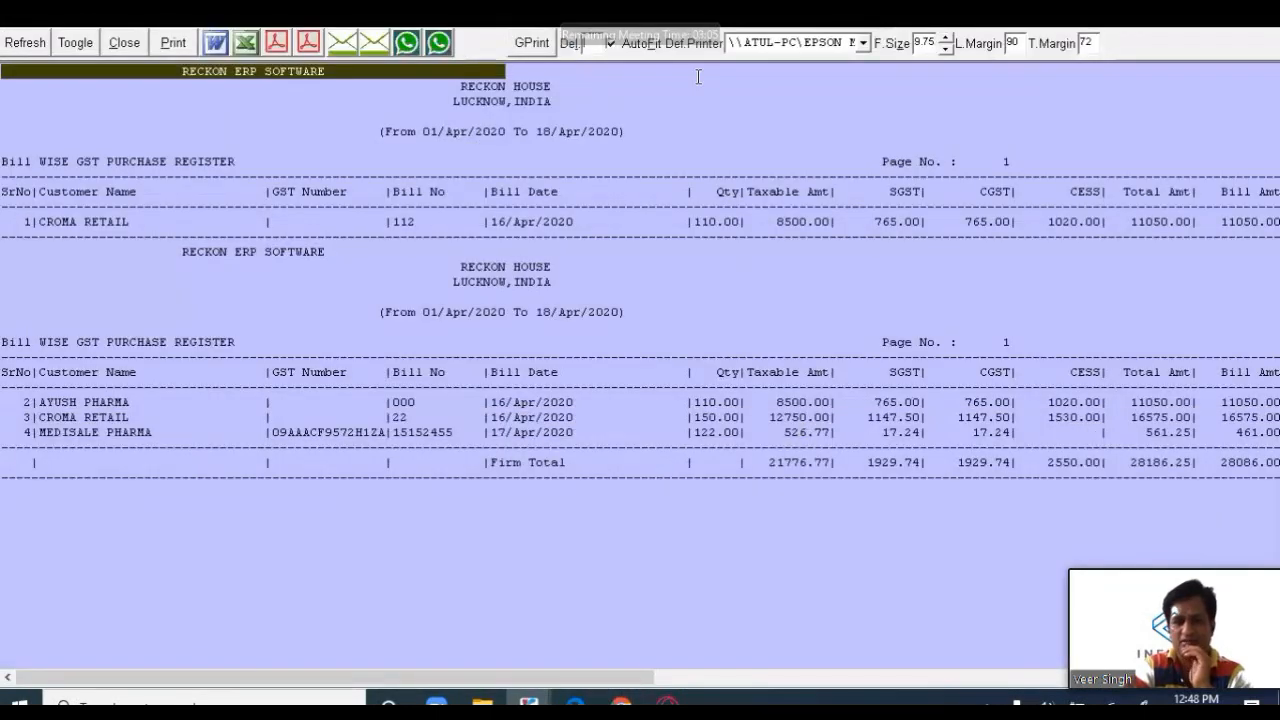
- At font size 9, check the MEDISALE PHARMA bill row, then close without printing
{"action": "left_click", "coordinate": [946, 50]}
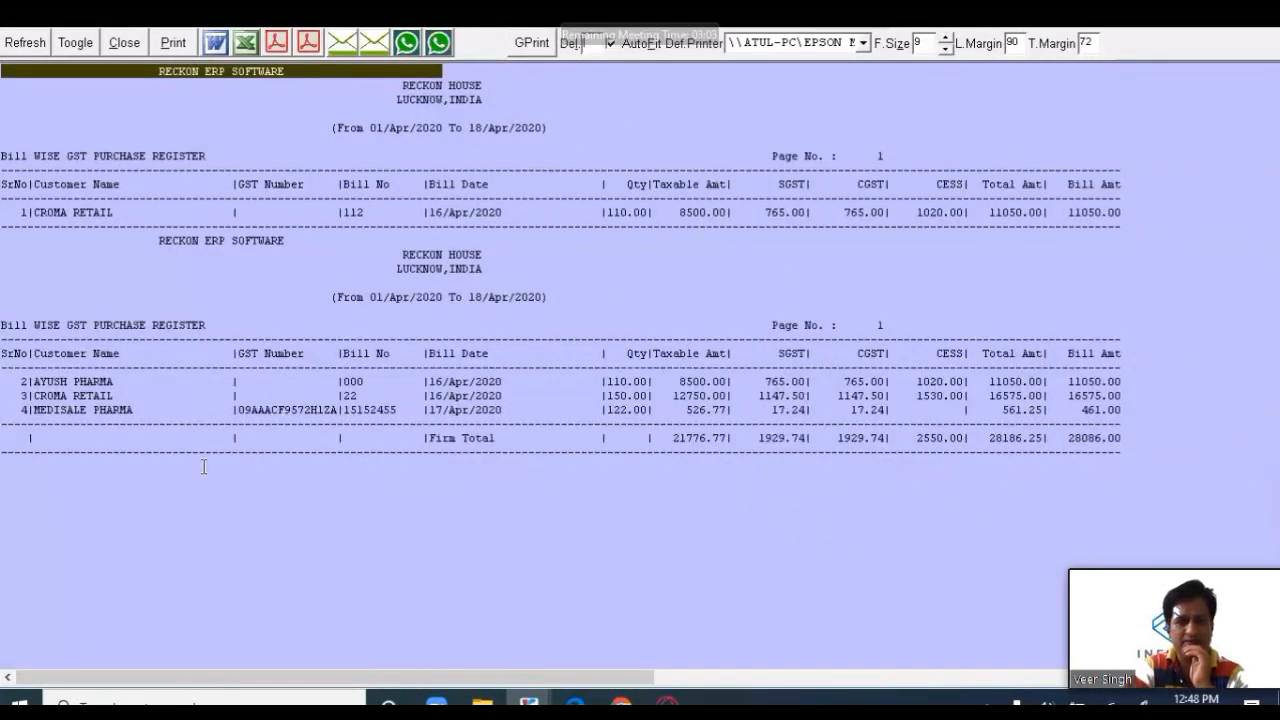
{"action": "left_click_drag", "start_coordinate": [22, 418], "coordinate": [328, 425]}
{"action": "left_click_drag", "start_coordinate": [229, 413], "coordinate": [1117, 420]}
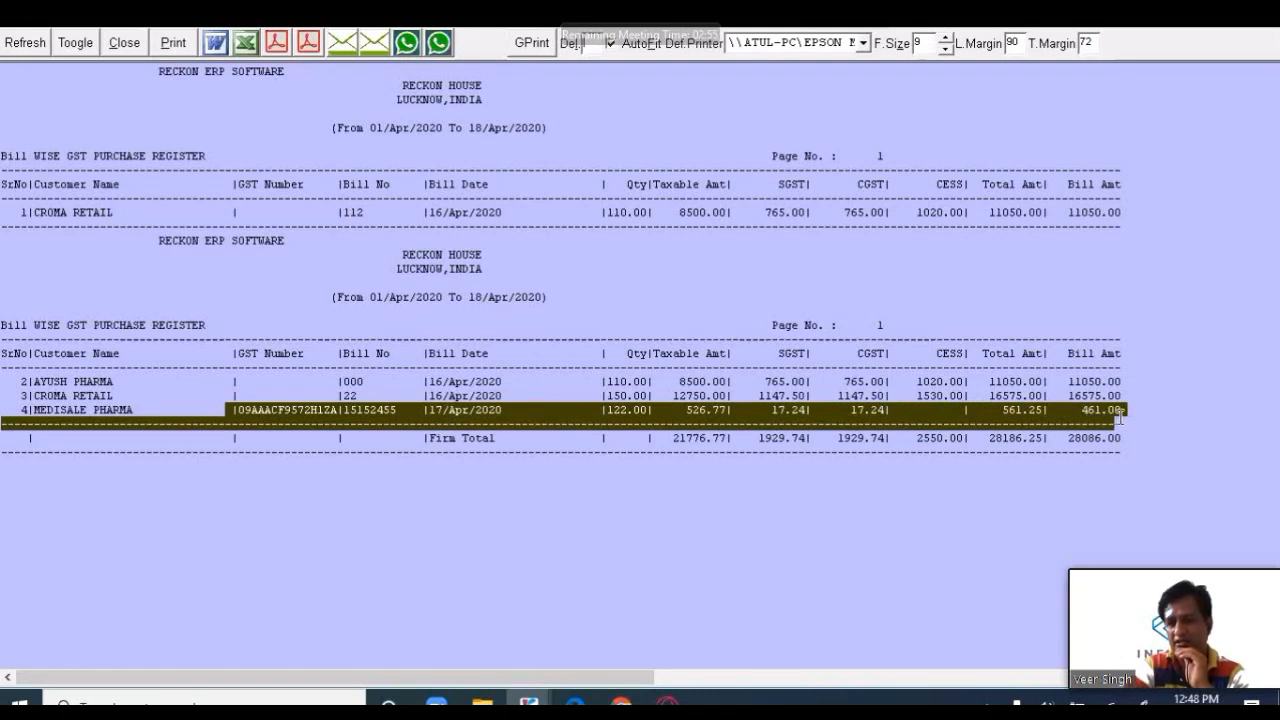
{"action": "left_click", "coordinate": [1116, 428]}
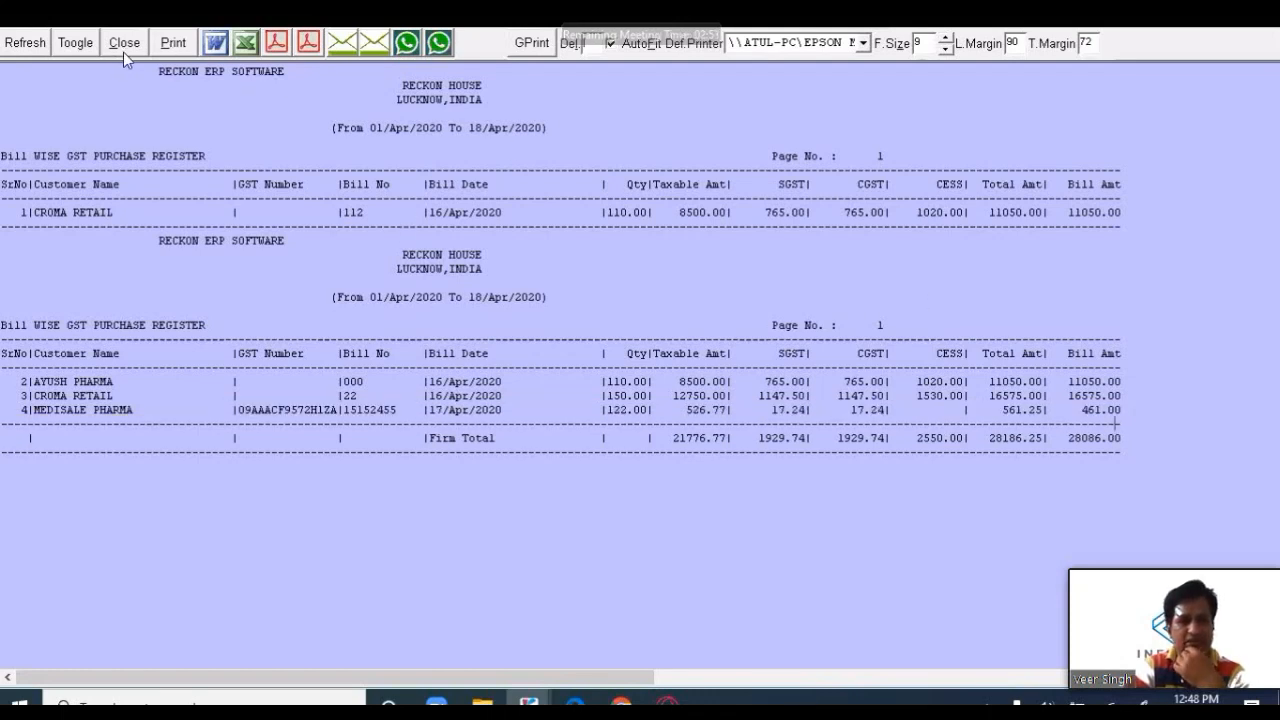
{"action": "left_click_drag", "start_coordinate": [200, 227], "coordinate": [457, 297]}
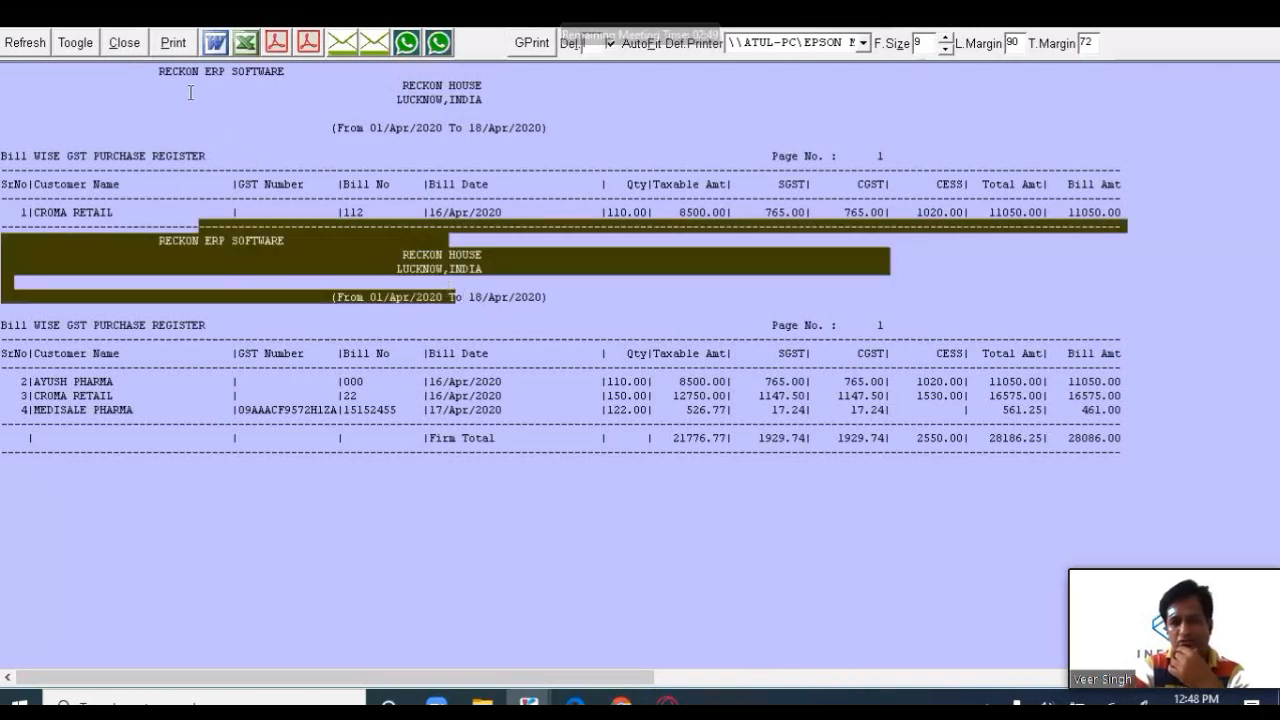
{"action": "left_click", "coordinate": [174, 88]}
{"action": "left_click", "coordinate": [124, 42]}
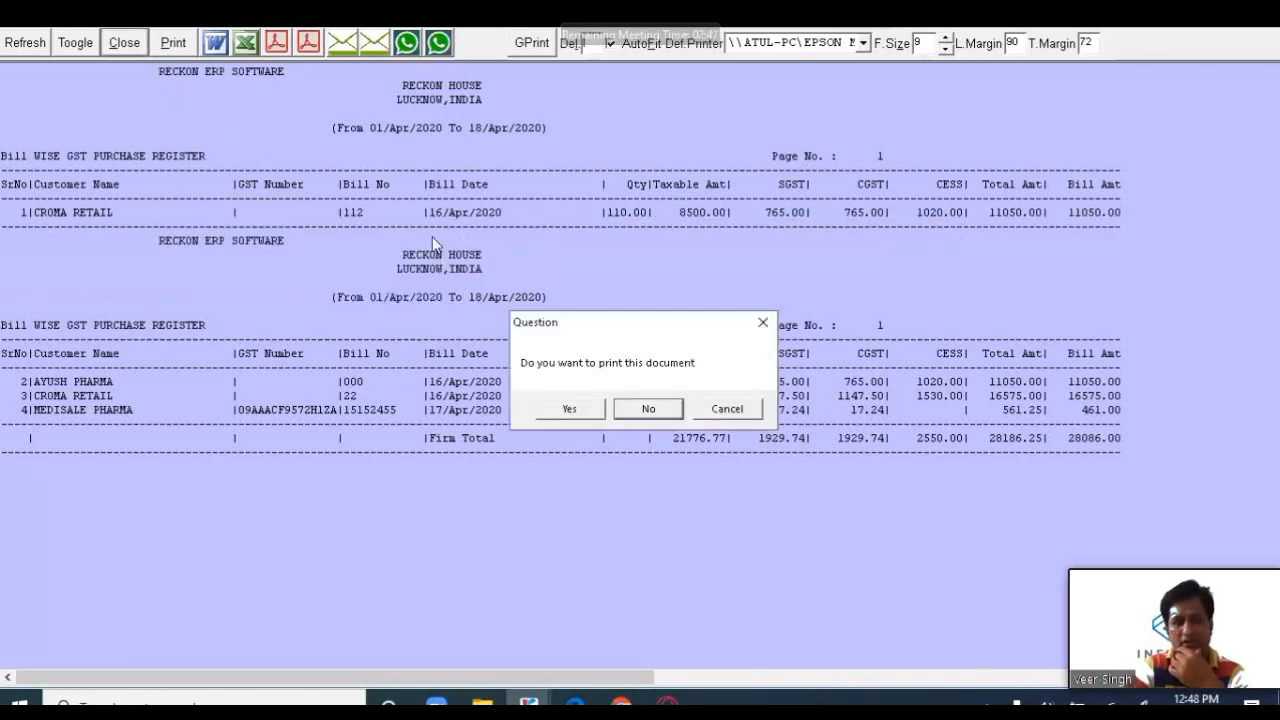
{"action": "left_click", "coordinate": [648, 410]}
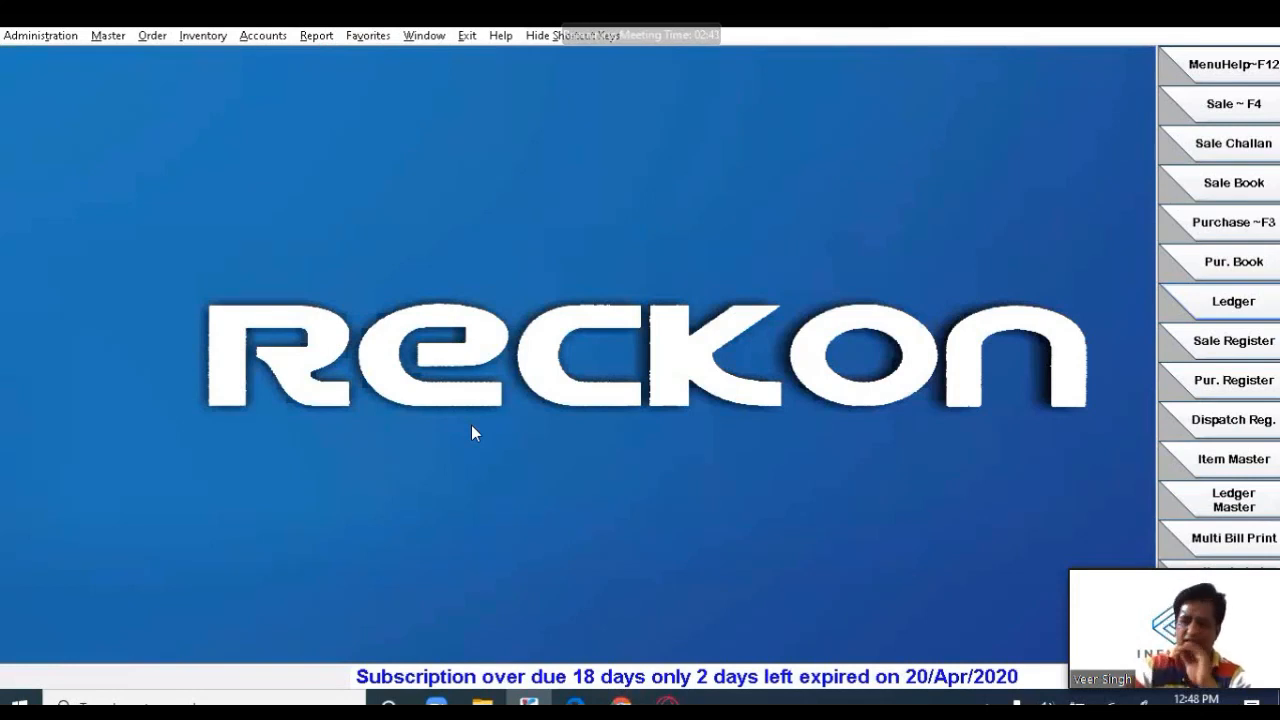